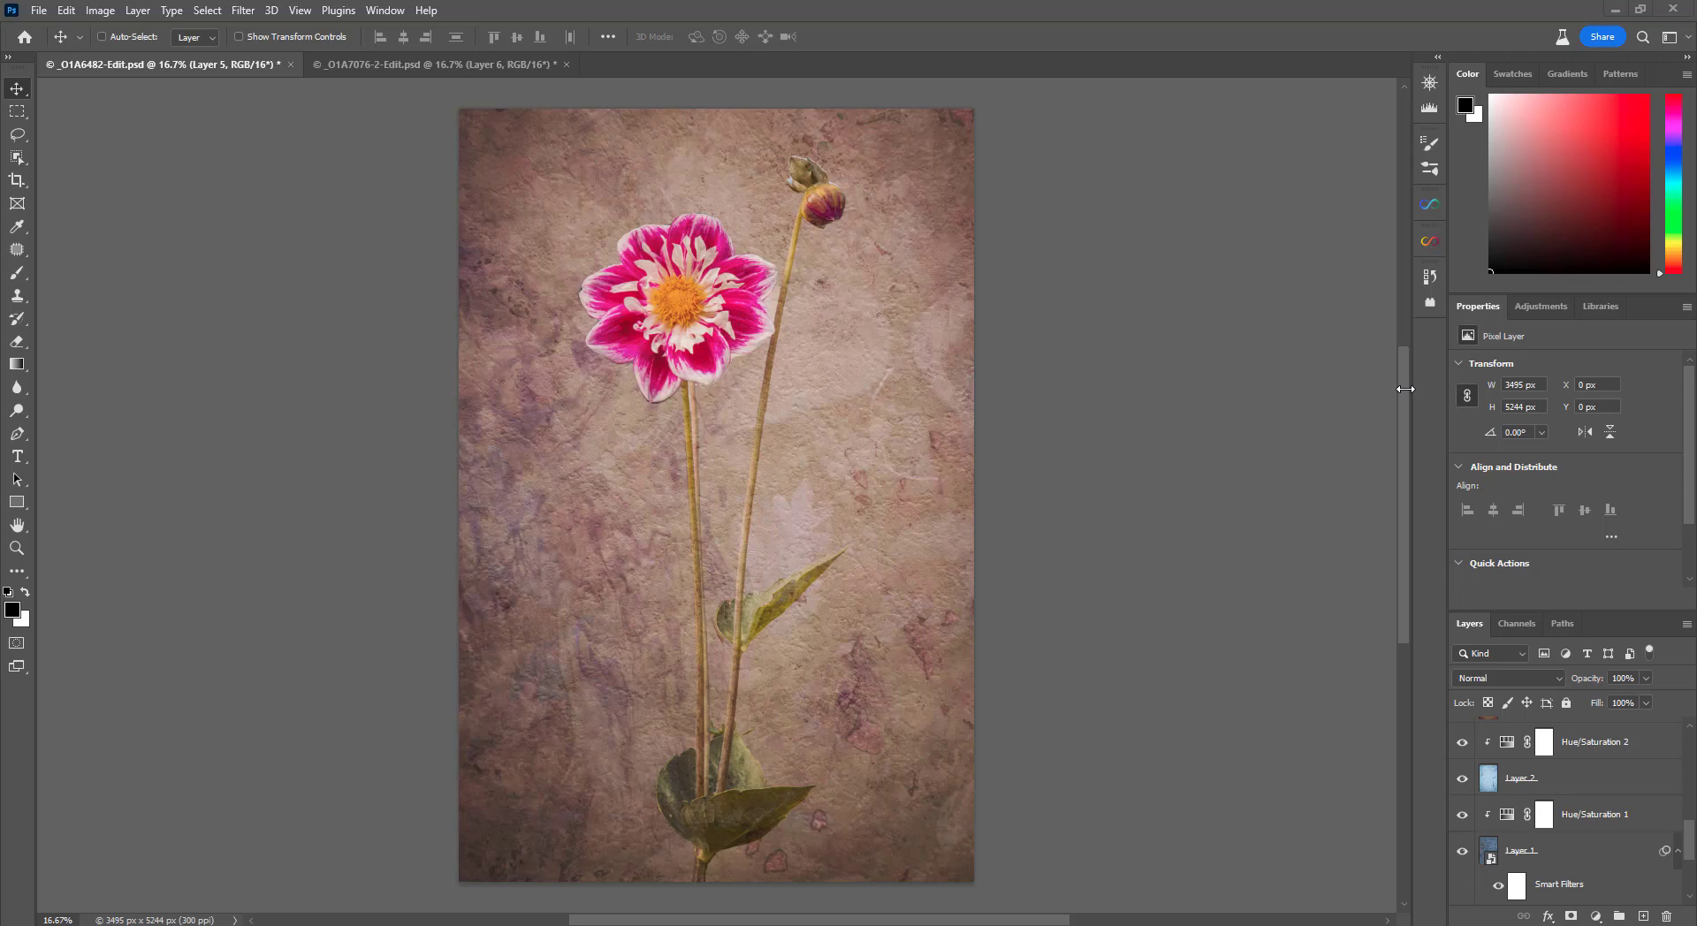
# - Solo the masked dahlia Layer 0, toggle its mask off and back on, and select it
pyautogui.scroll(-4, 1561, 781)
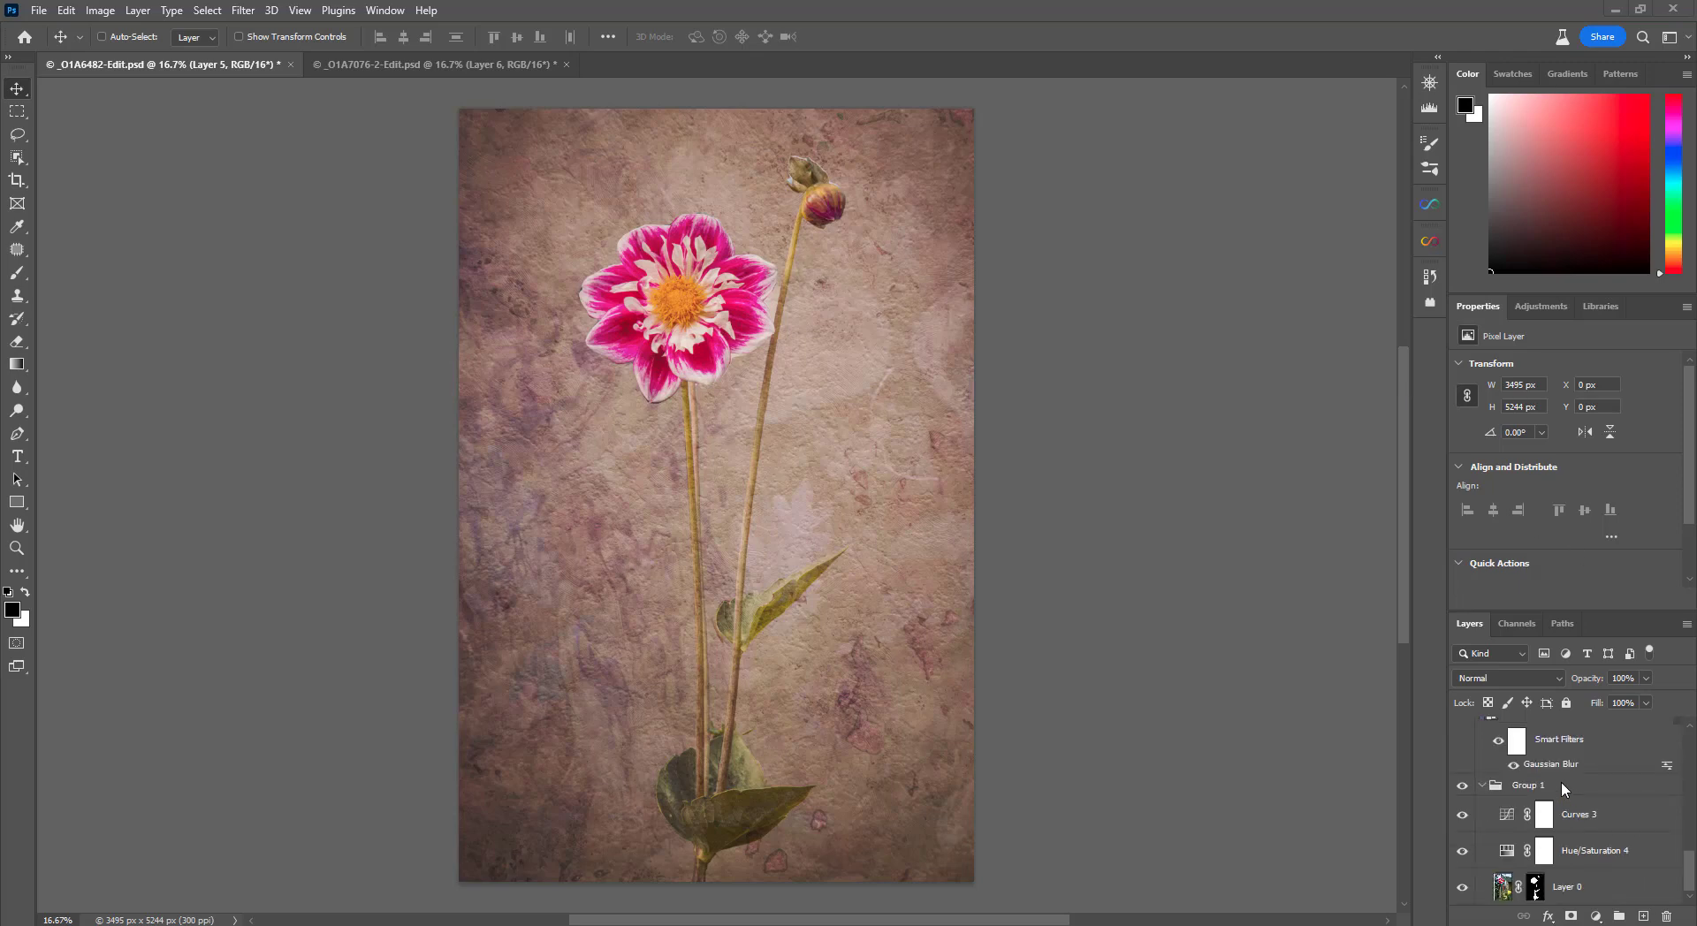
pyautogui.keyDown('alt'); pyautogui.click(1462, 890); pyautogui.keyUp('alt')
pyautogui.keyDown('shift'); pyautogui.click(1535, 887); pyautogui.keyUp('shift')
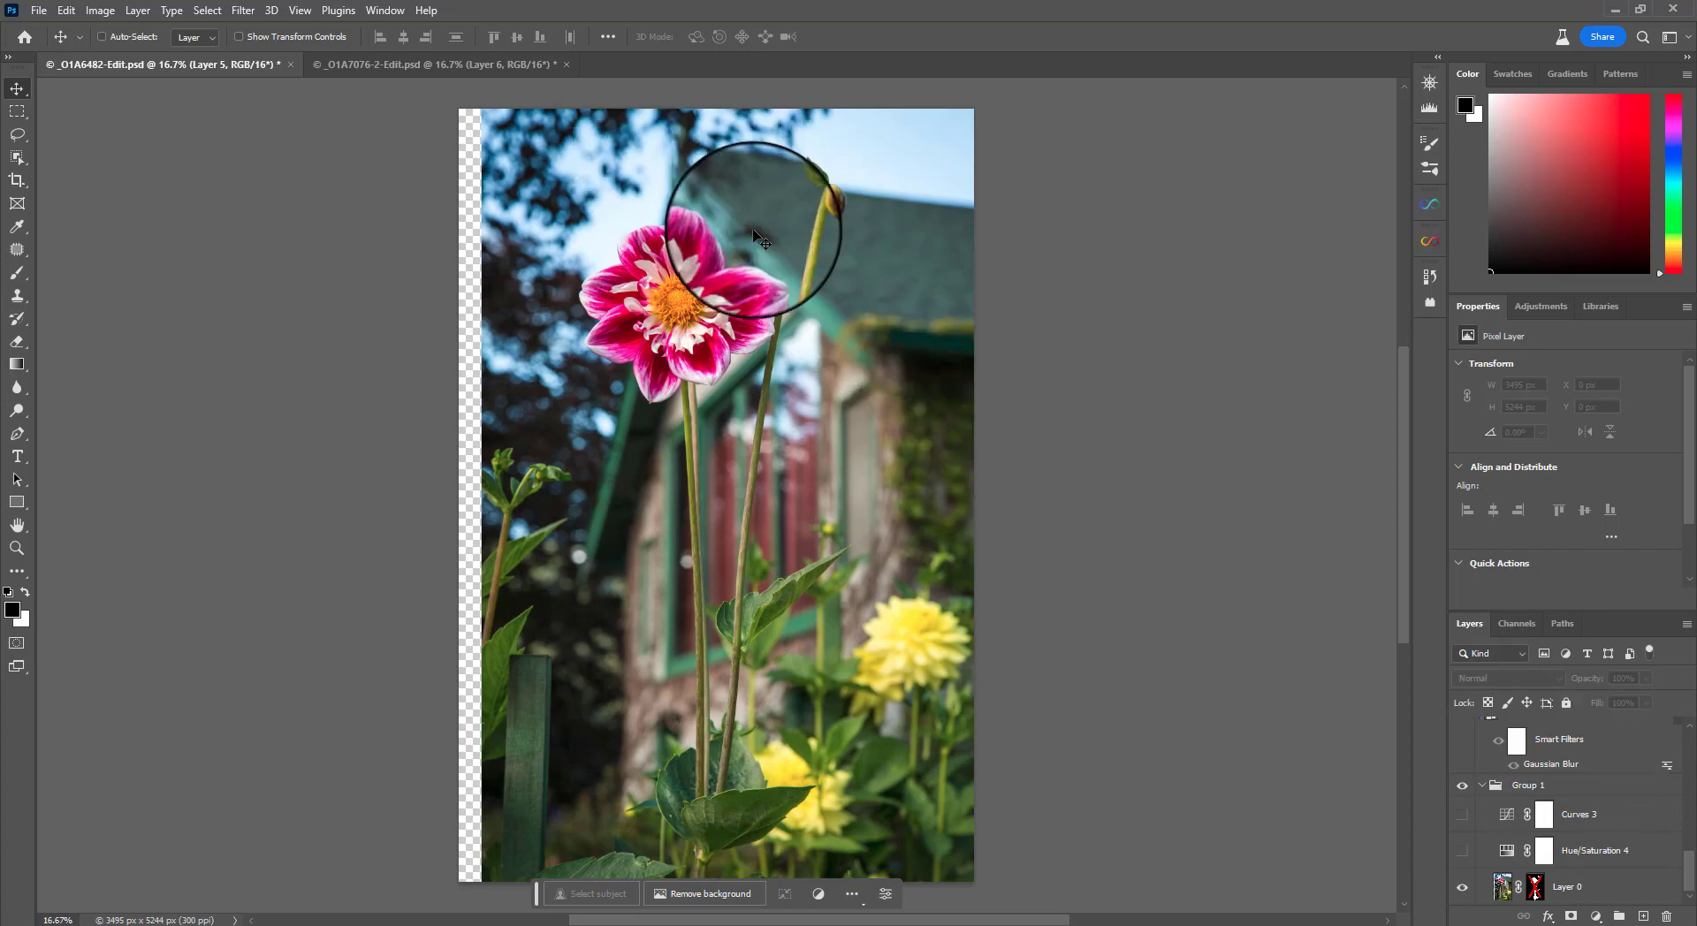
pyautogui.keyDown('shift'); pyautogui.click(1535, 893); pyautogui.keyUp('shift')
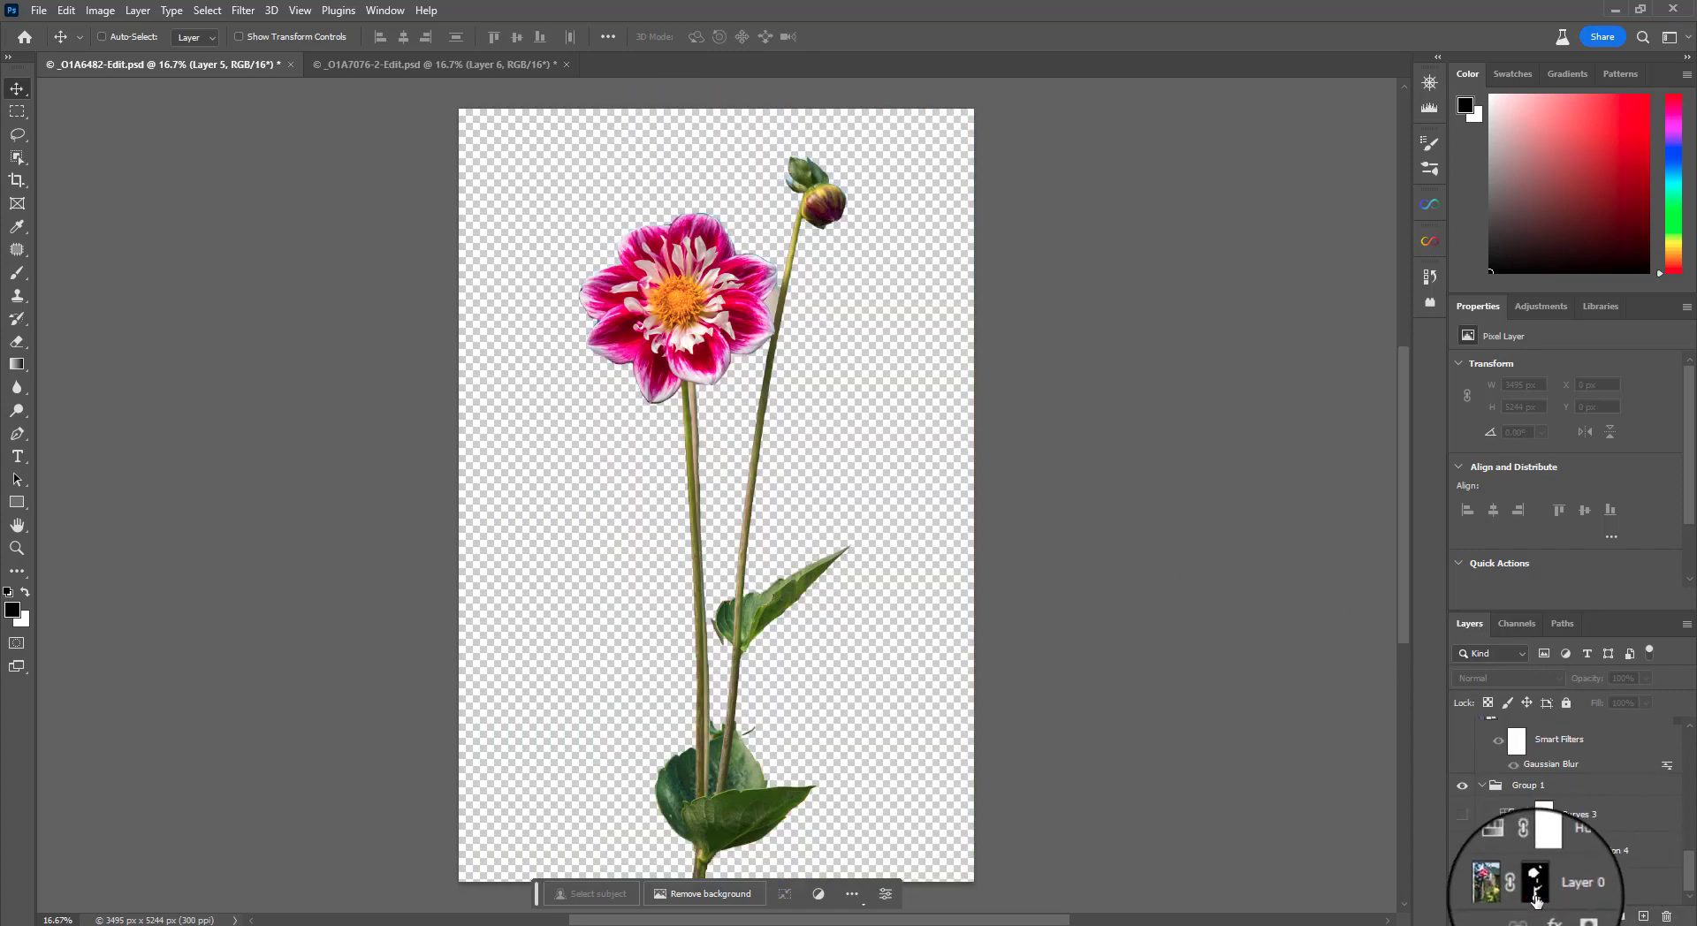
pyautogui.click(1502, 888)
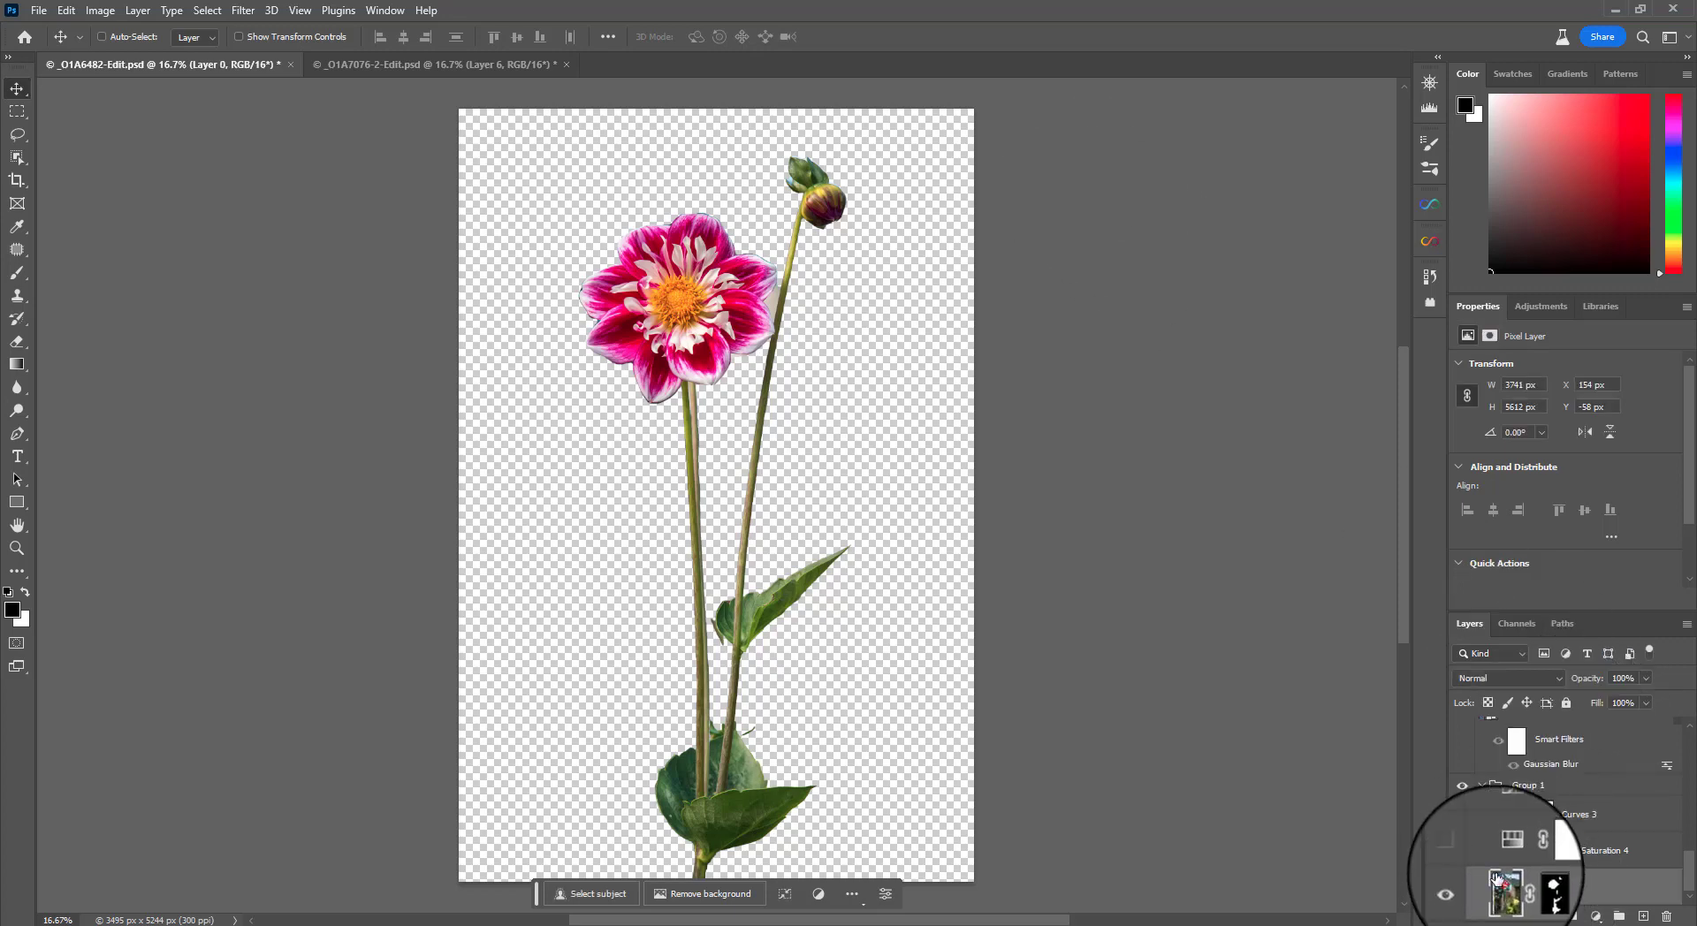
# - Delete Layer 0 copy's layer mask and run Select > Subject on the dahlia
pyautogui.scroll(-1, 1546, 845)
pyautogui.rightClick(1535, 851)
pyautogui.click(1618, 718)
pyautogui.click(207, 10)
pyautogui.click(228, 221)
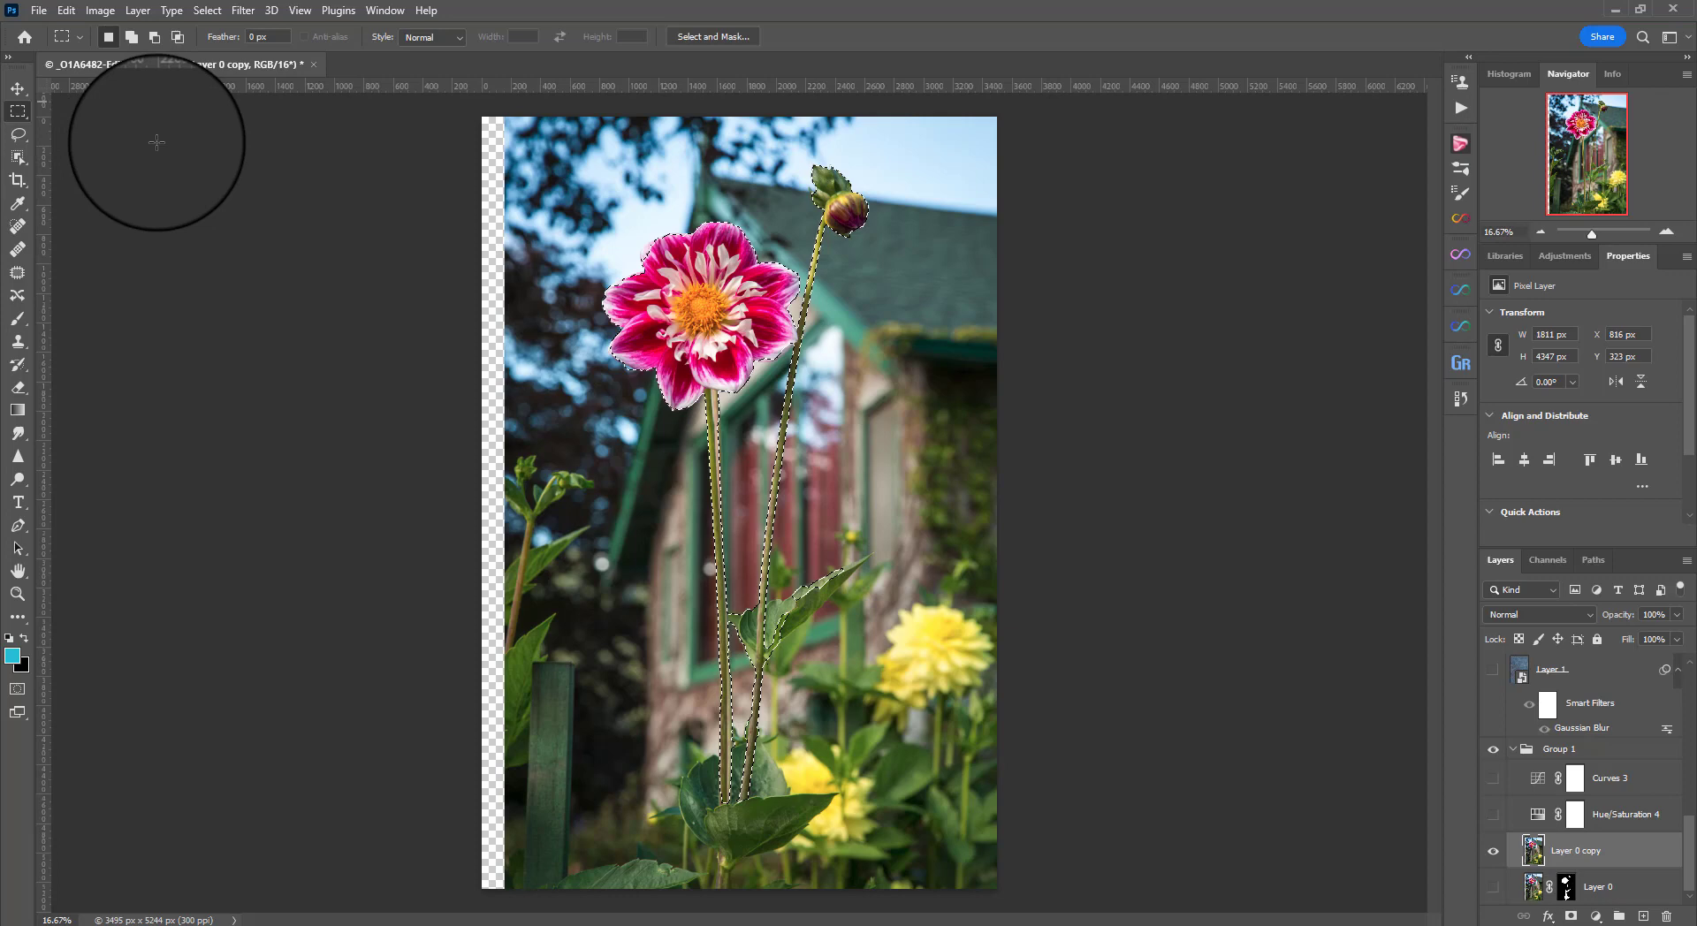
# - Switch to the Object Selection Tool
pyautogui.click(16, 158)
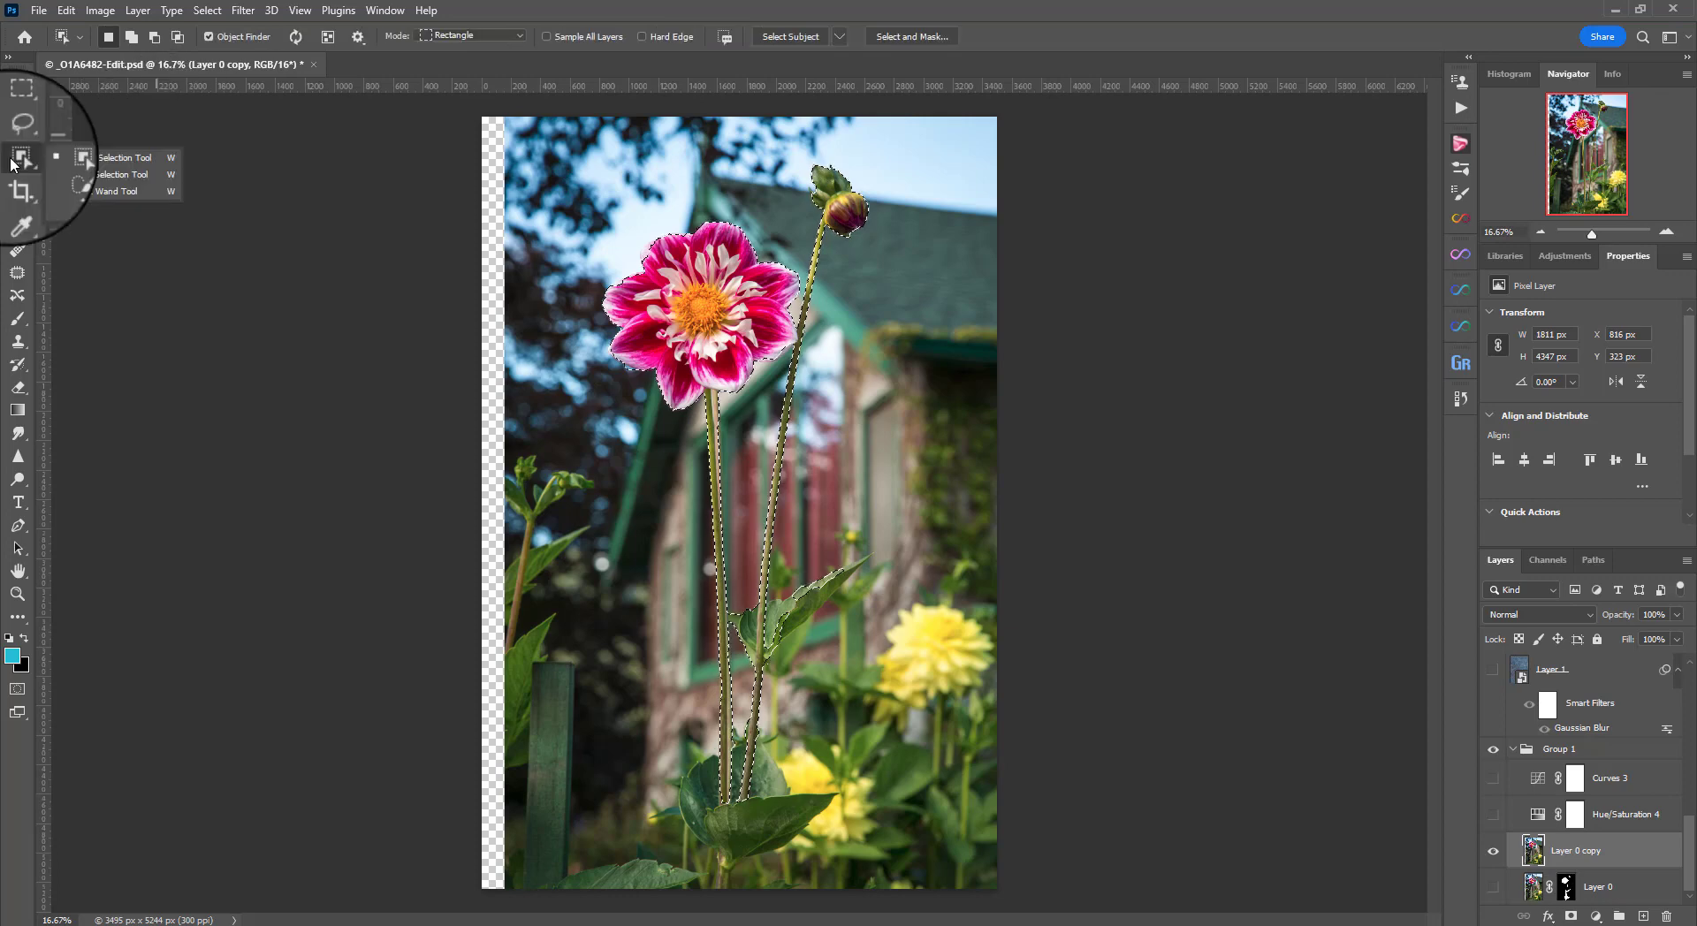
pyautogui.click(18, 159)
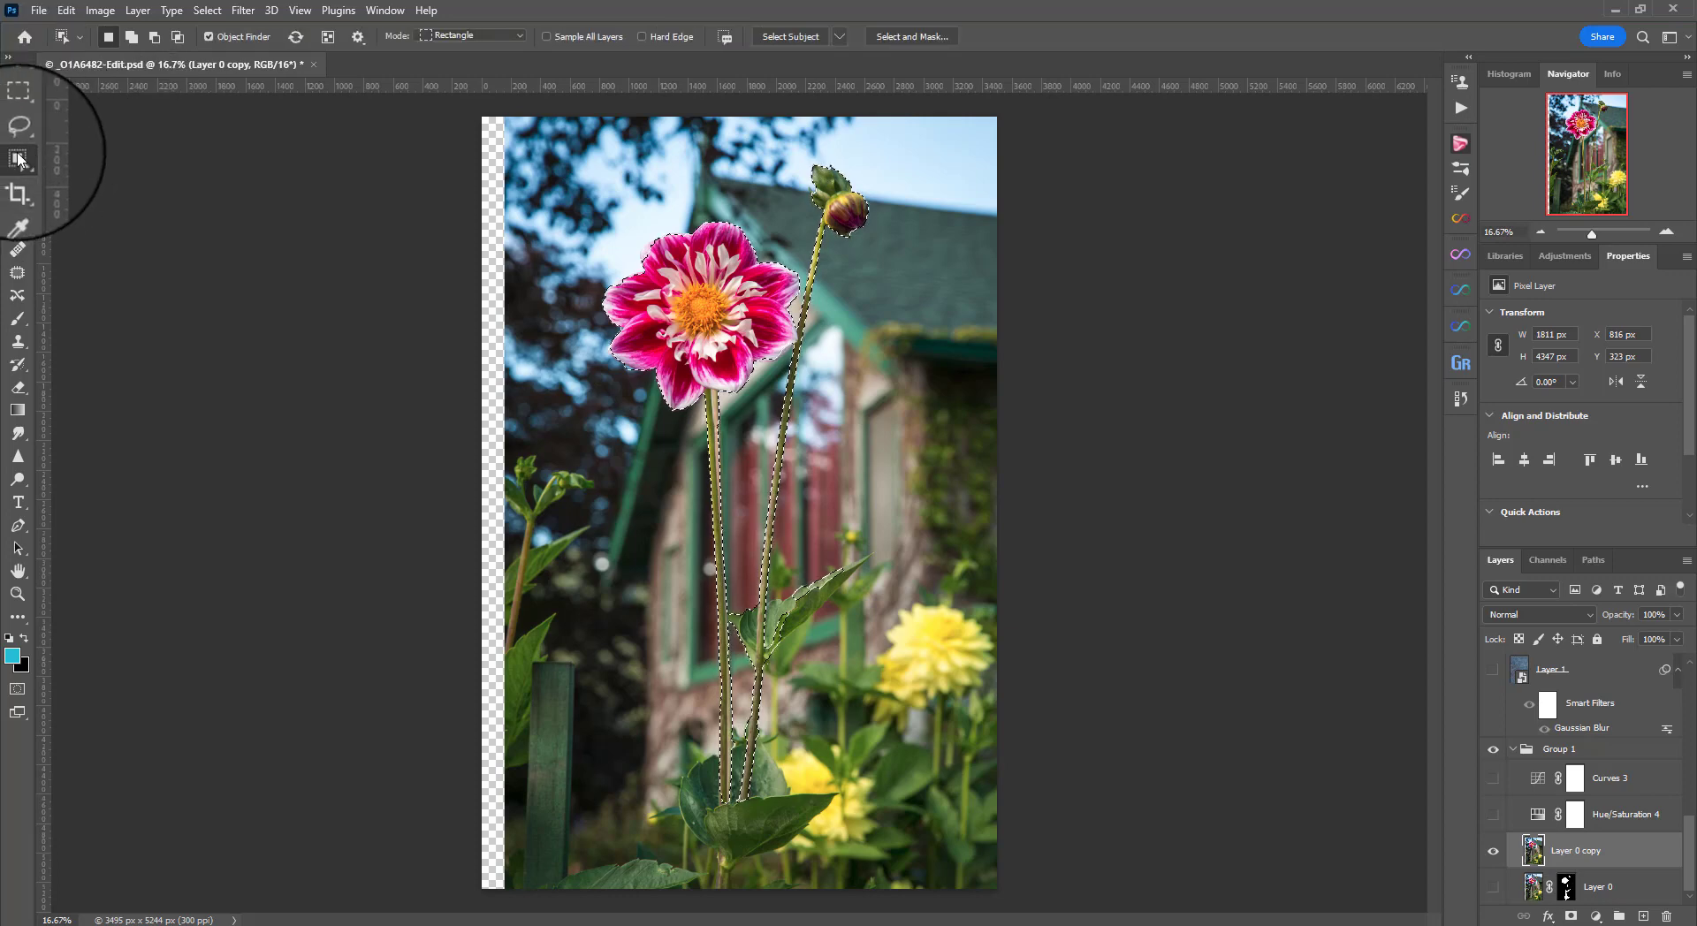
pyautogui.click(17, 159)
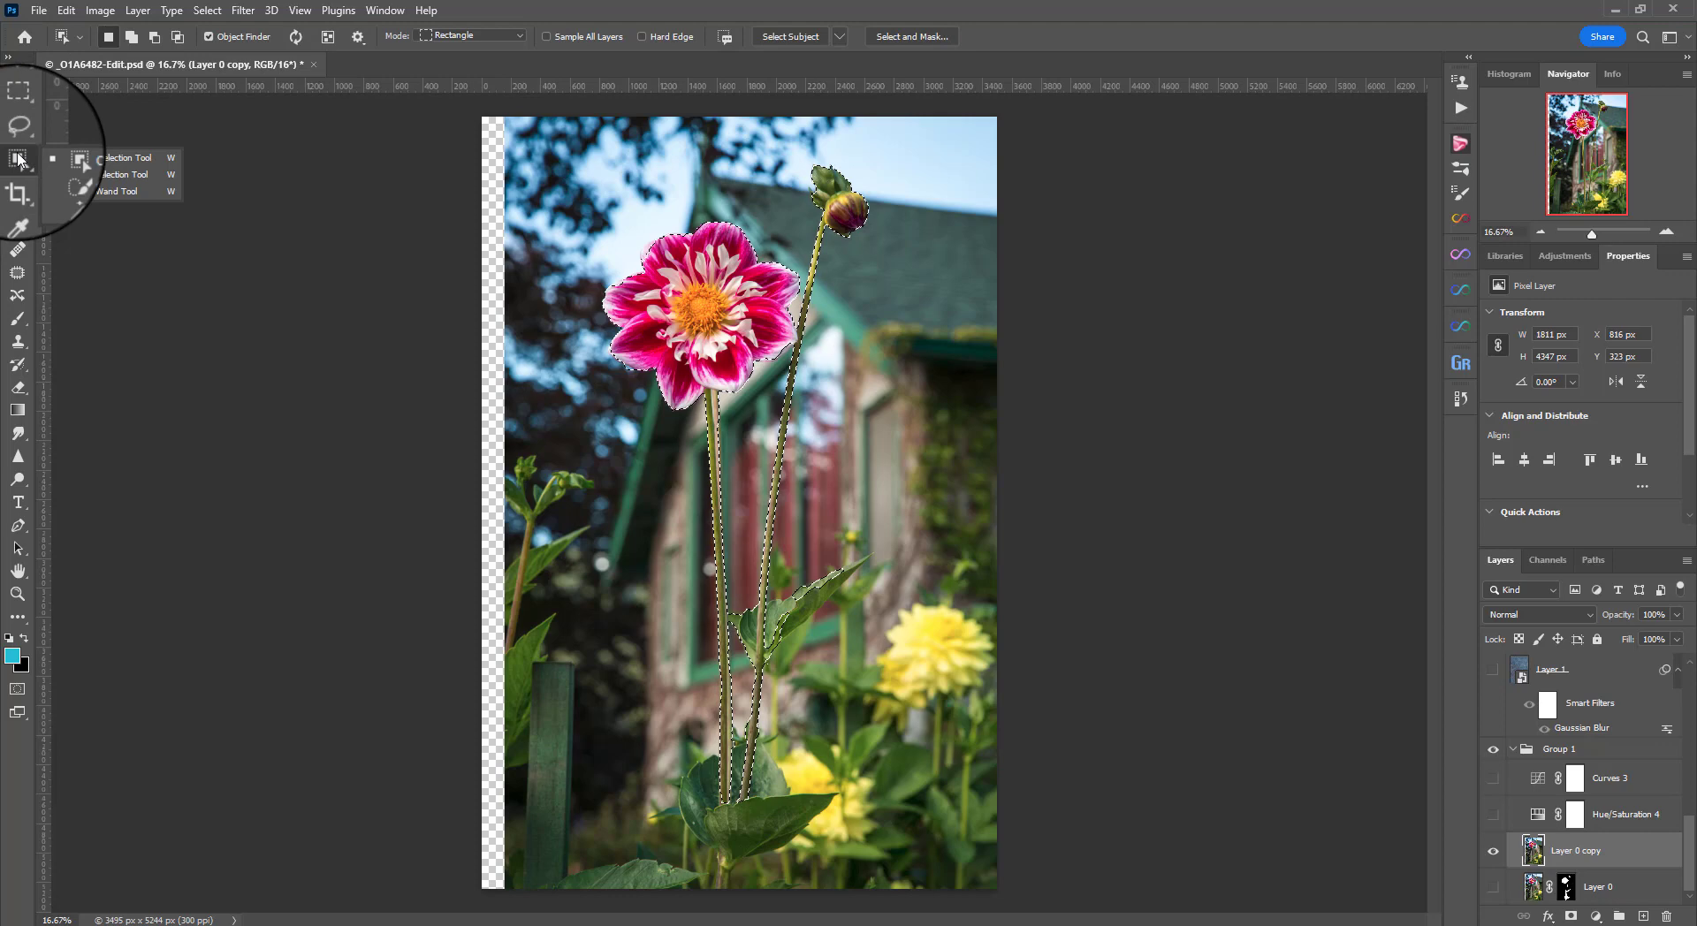
pyautogui.click(91, 160)
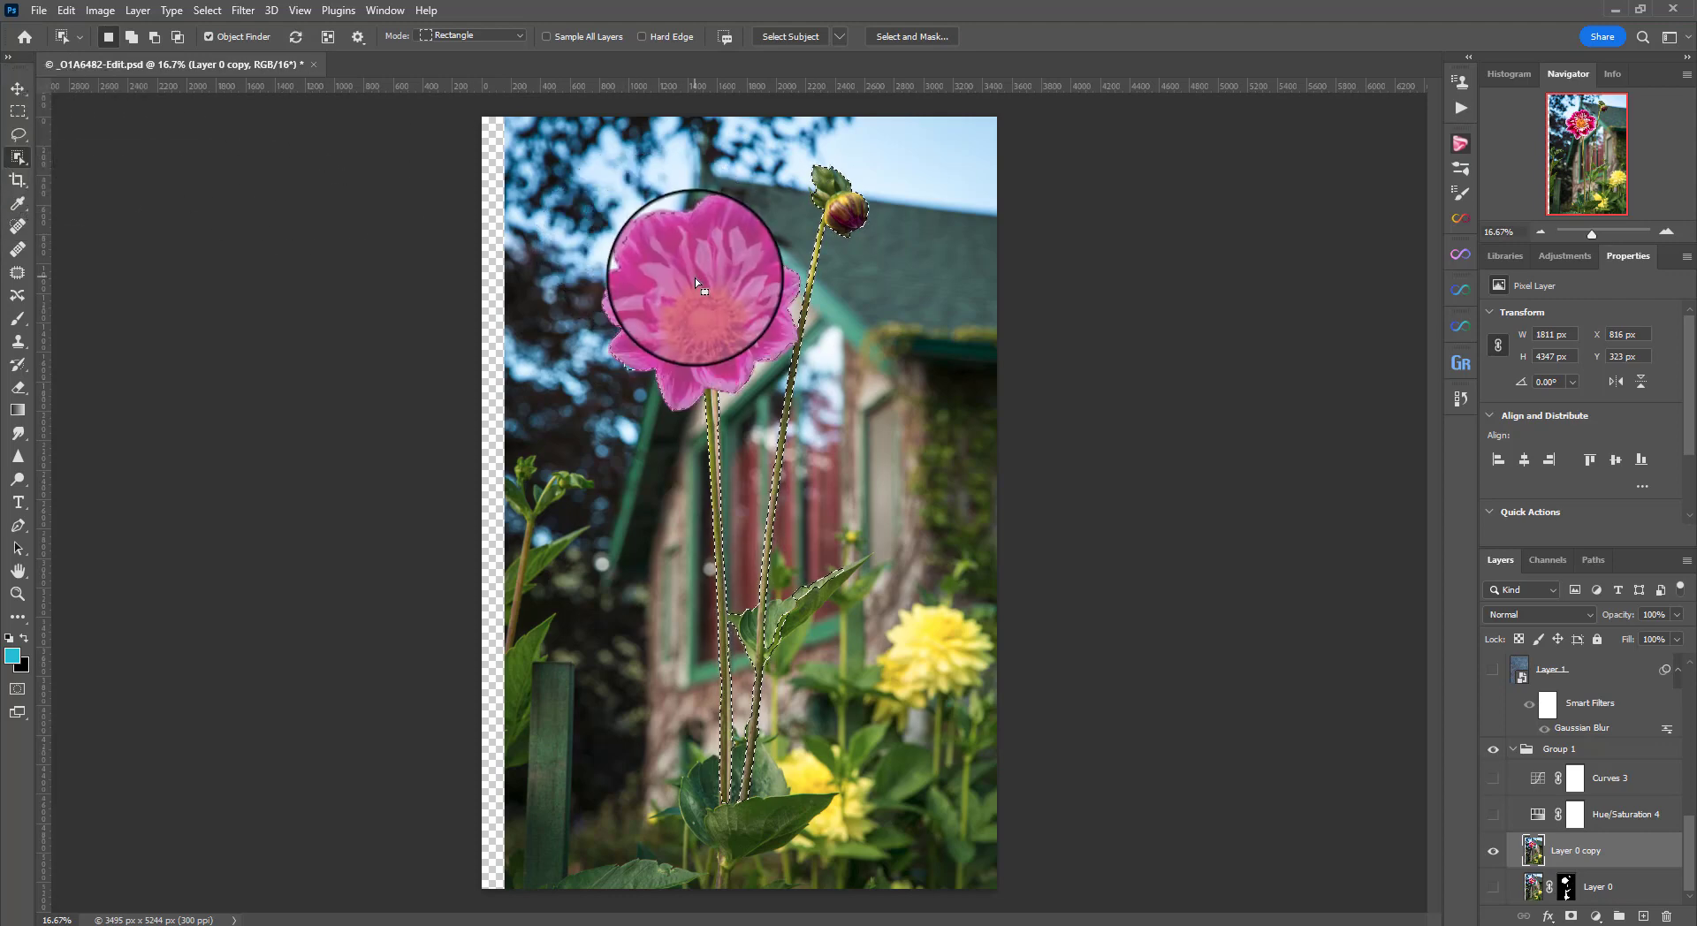
# - Add the bloom, lower leaves and stems to the selection, trim stray background, then add a layer mask
pyautogui.moveTo(599, 226); pyautogui.dragTo(693, 333)
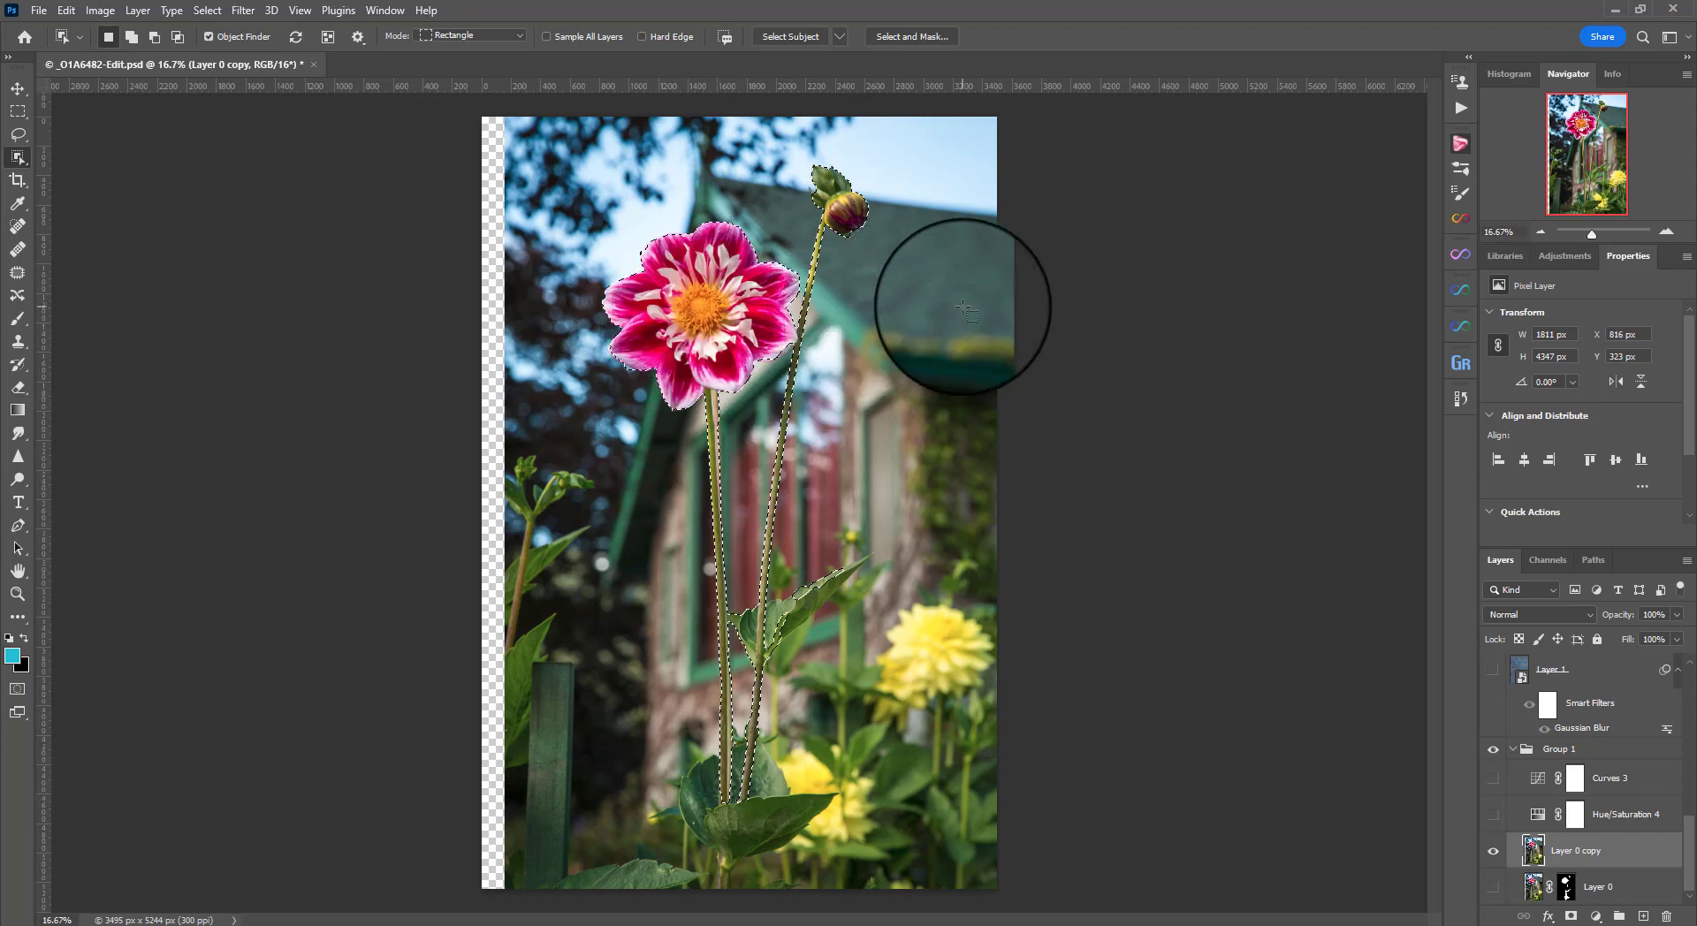
pyautogui.moveTo(584, 360); pyautogui.dragTo(668, 372)
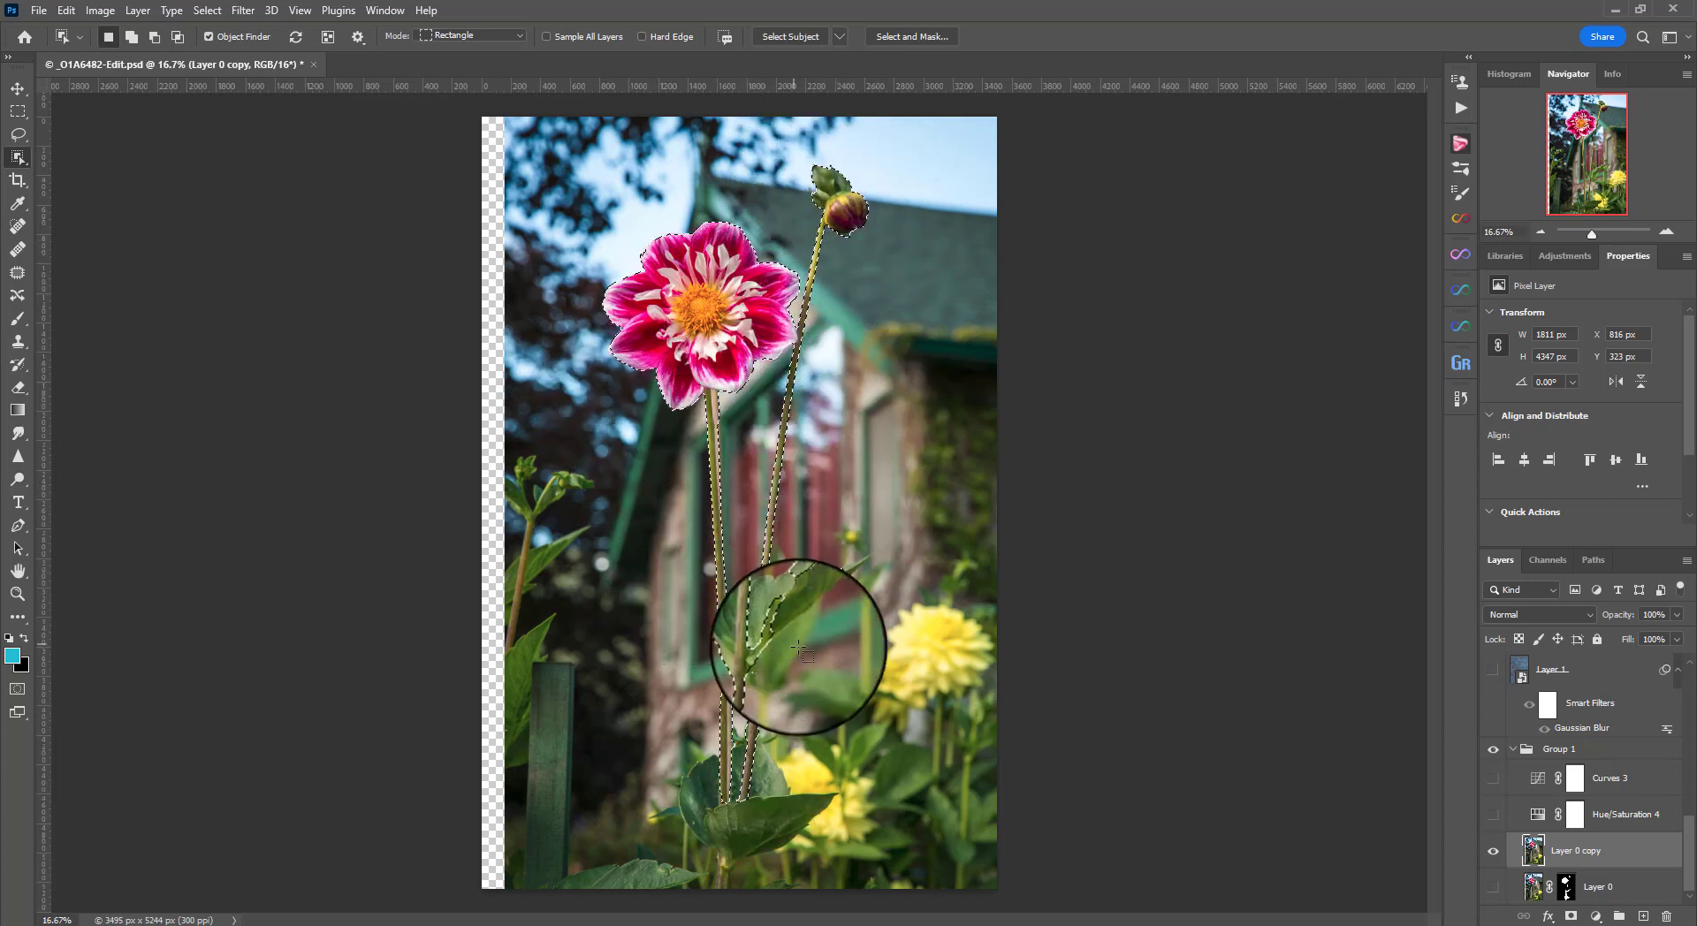
pyautogui.moveTo(707, 582); pyautogui.dragTo(866, 673)
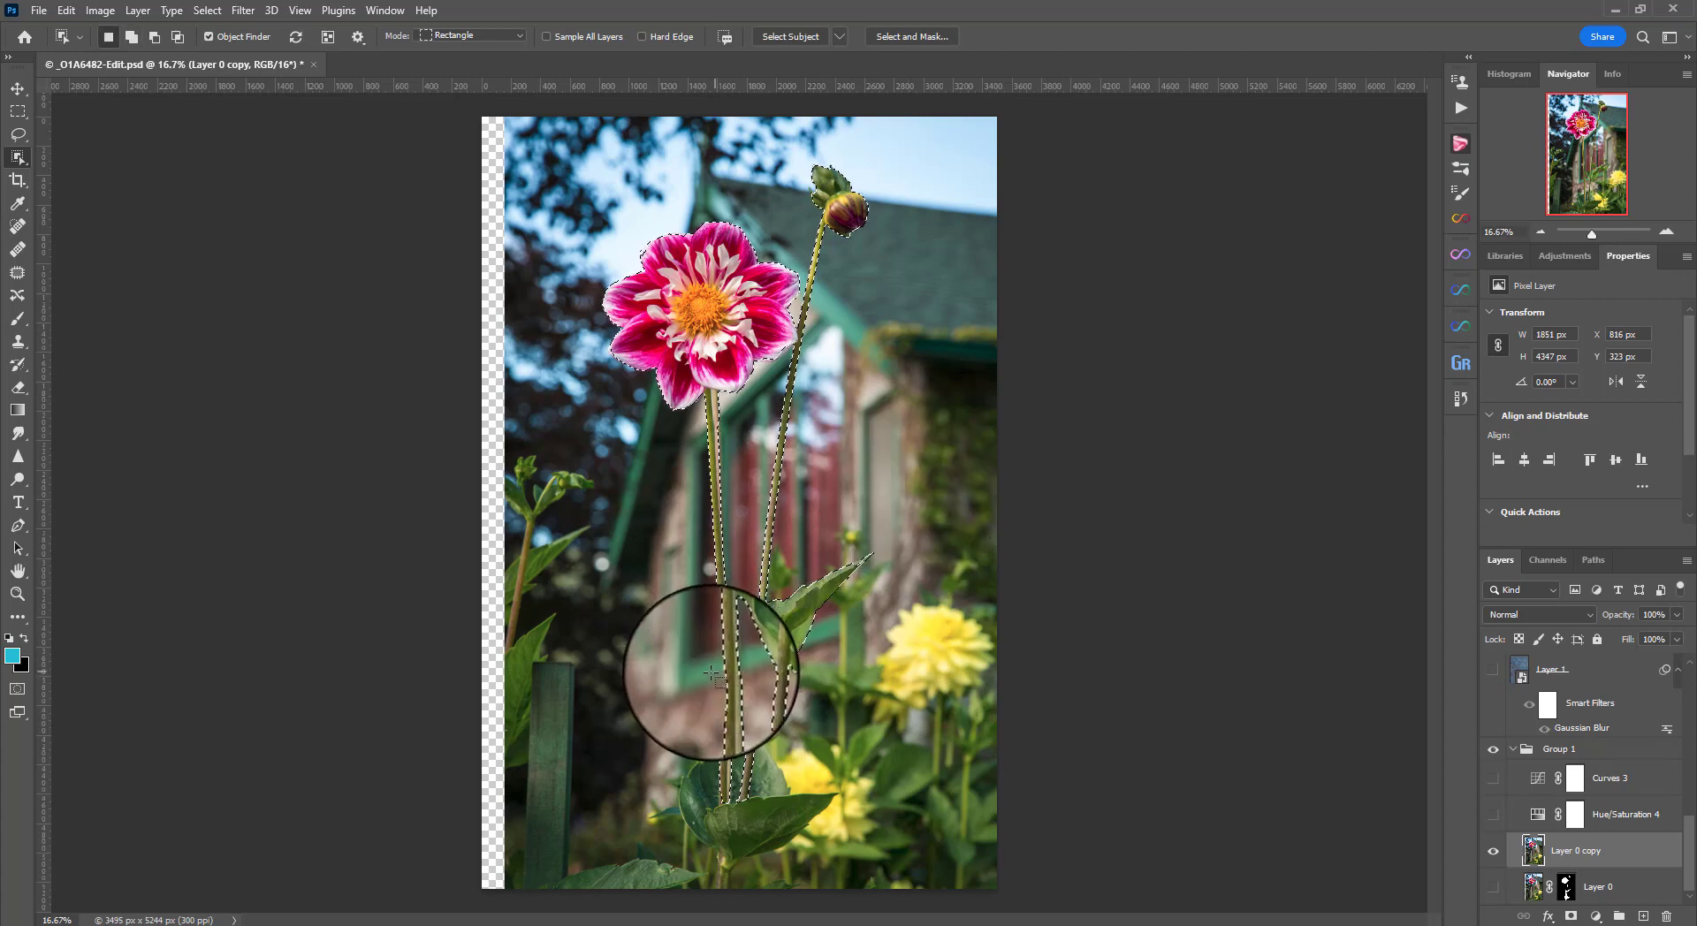
pyautogui.hotkey('ctrl', 'z')
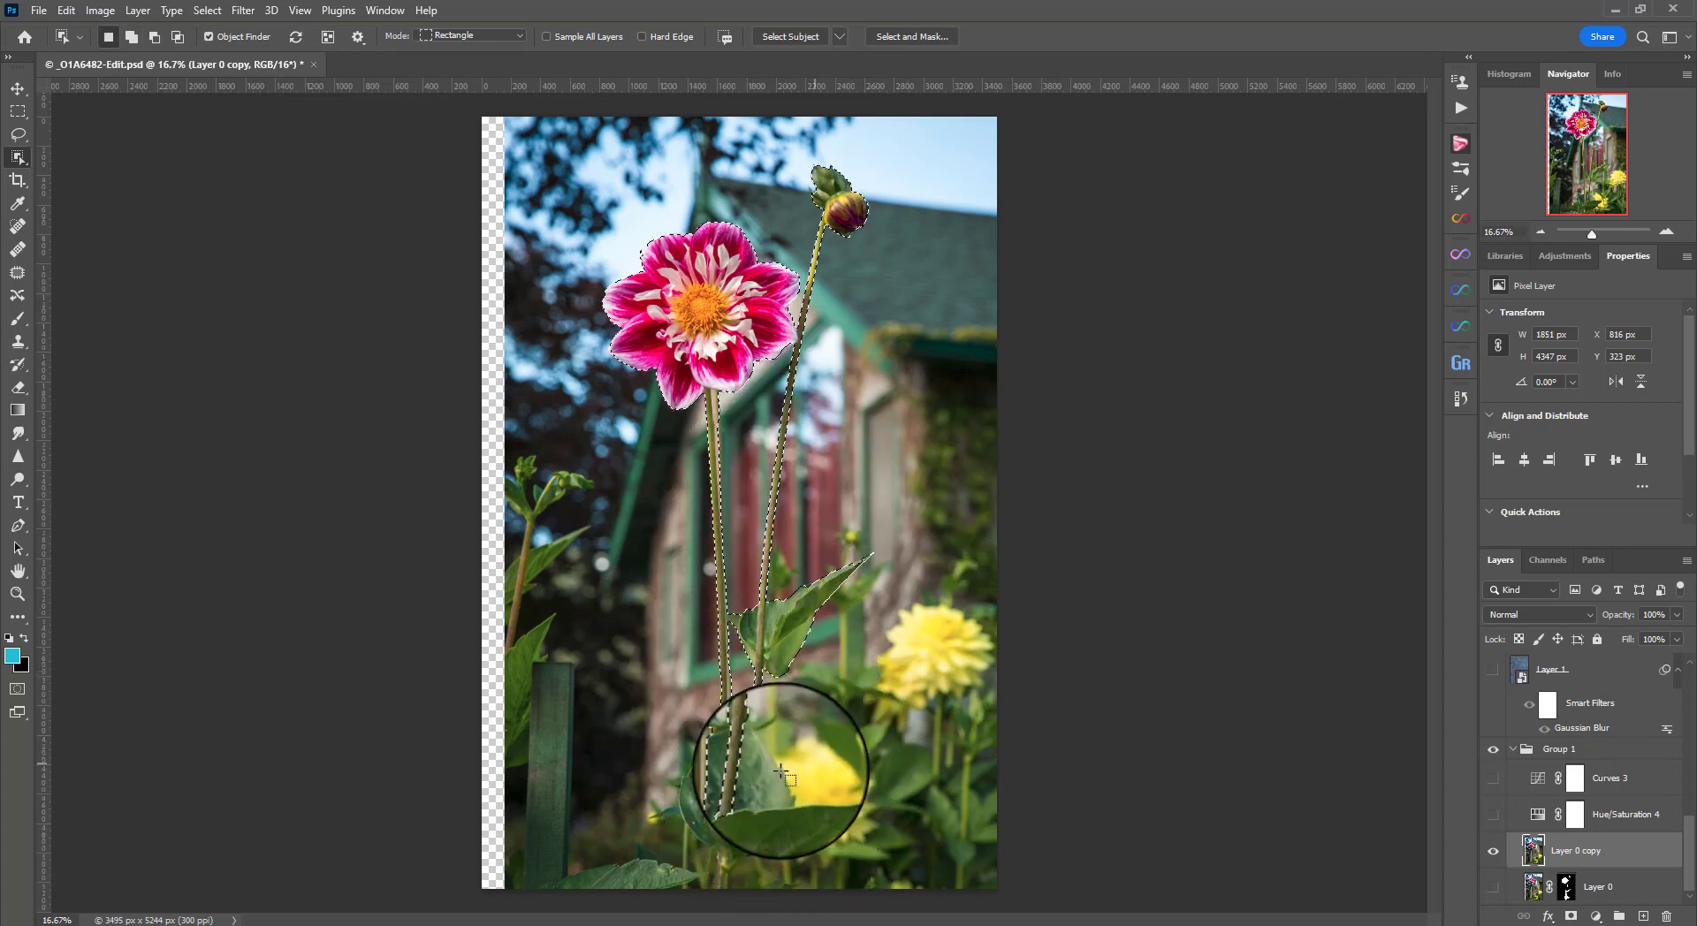
pyautogui.moveTo(710, 722); pyautogui.dragTo(777, 807)
pyautogui.moveTo(670, 745); pyautogui.dragTo(848, 910)
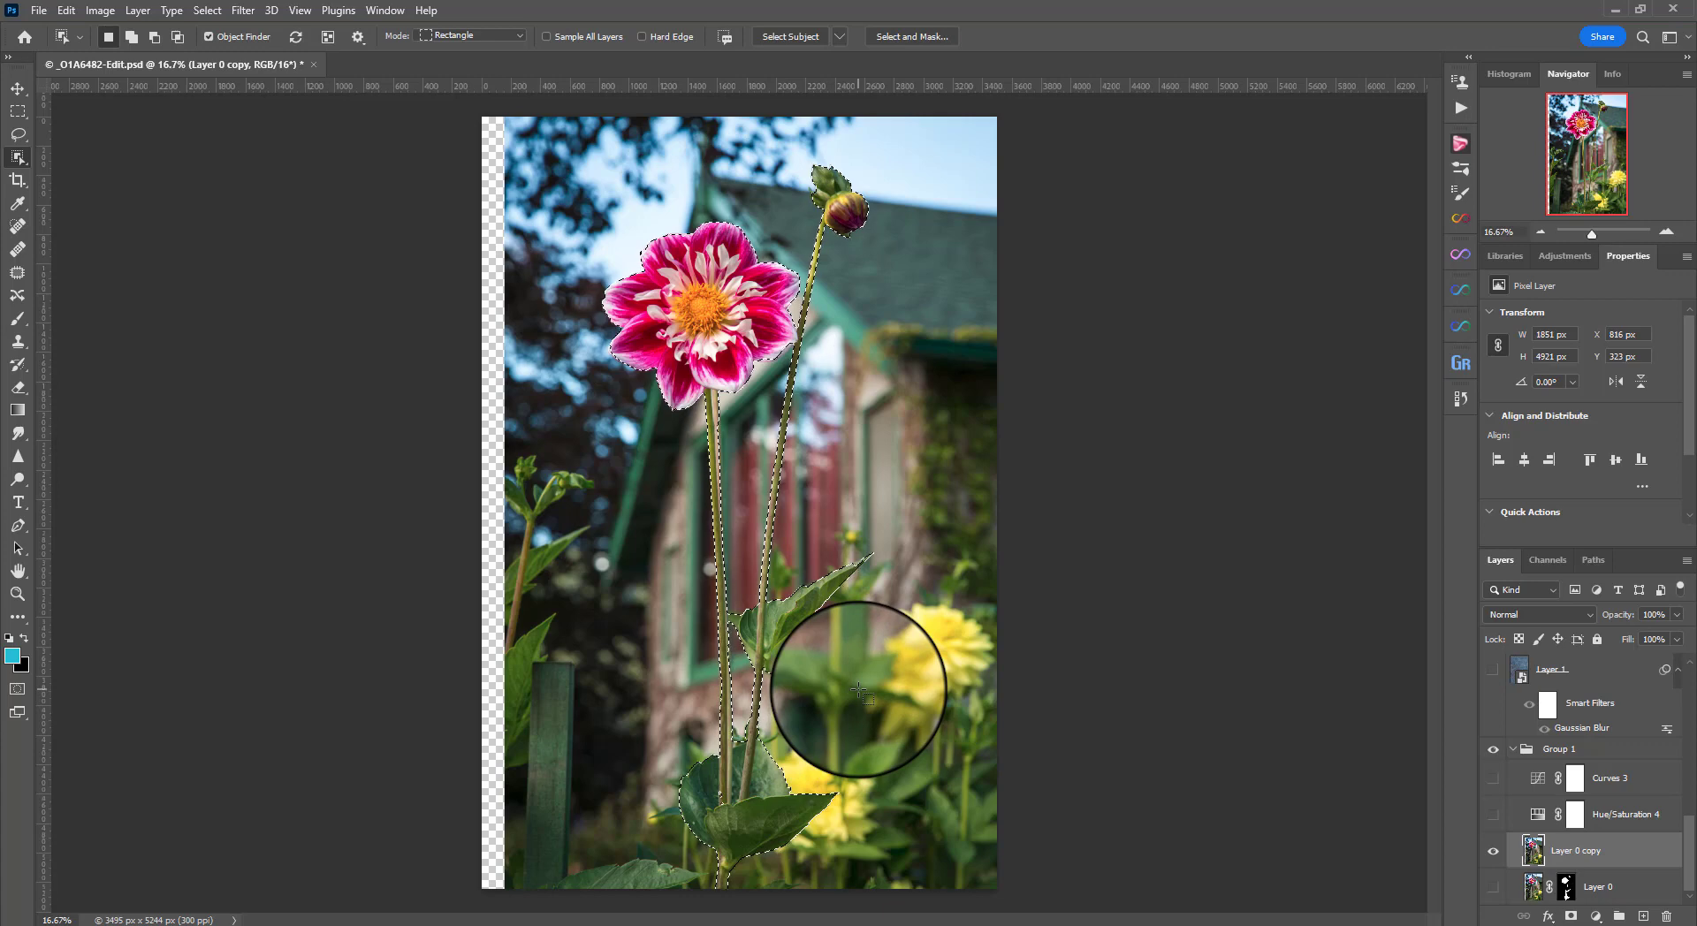
pyautogui.moveTo(720, 585); pyautogui.dragTo(752, 652)
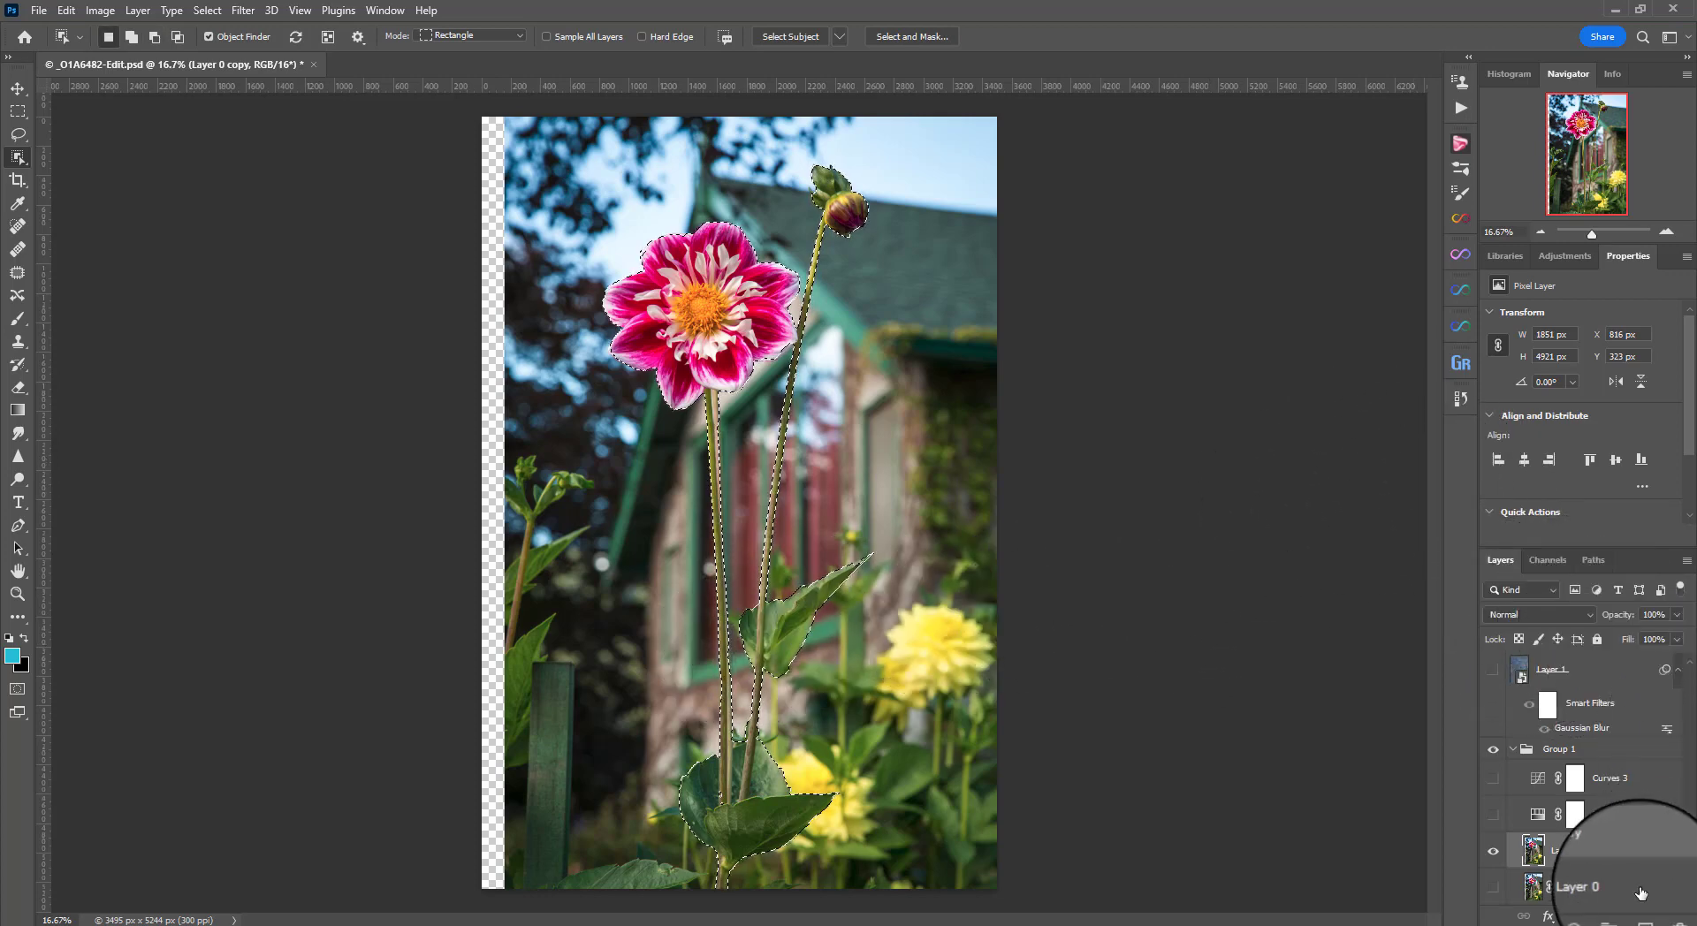
pyautogui.click(1579, 918)
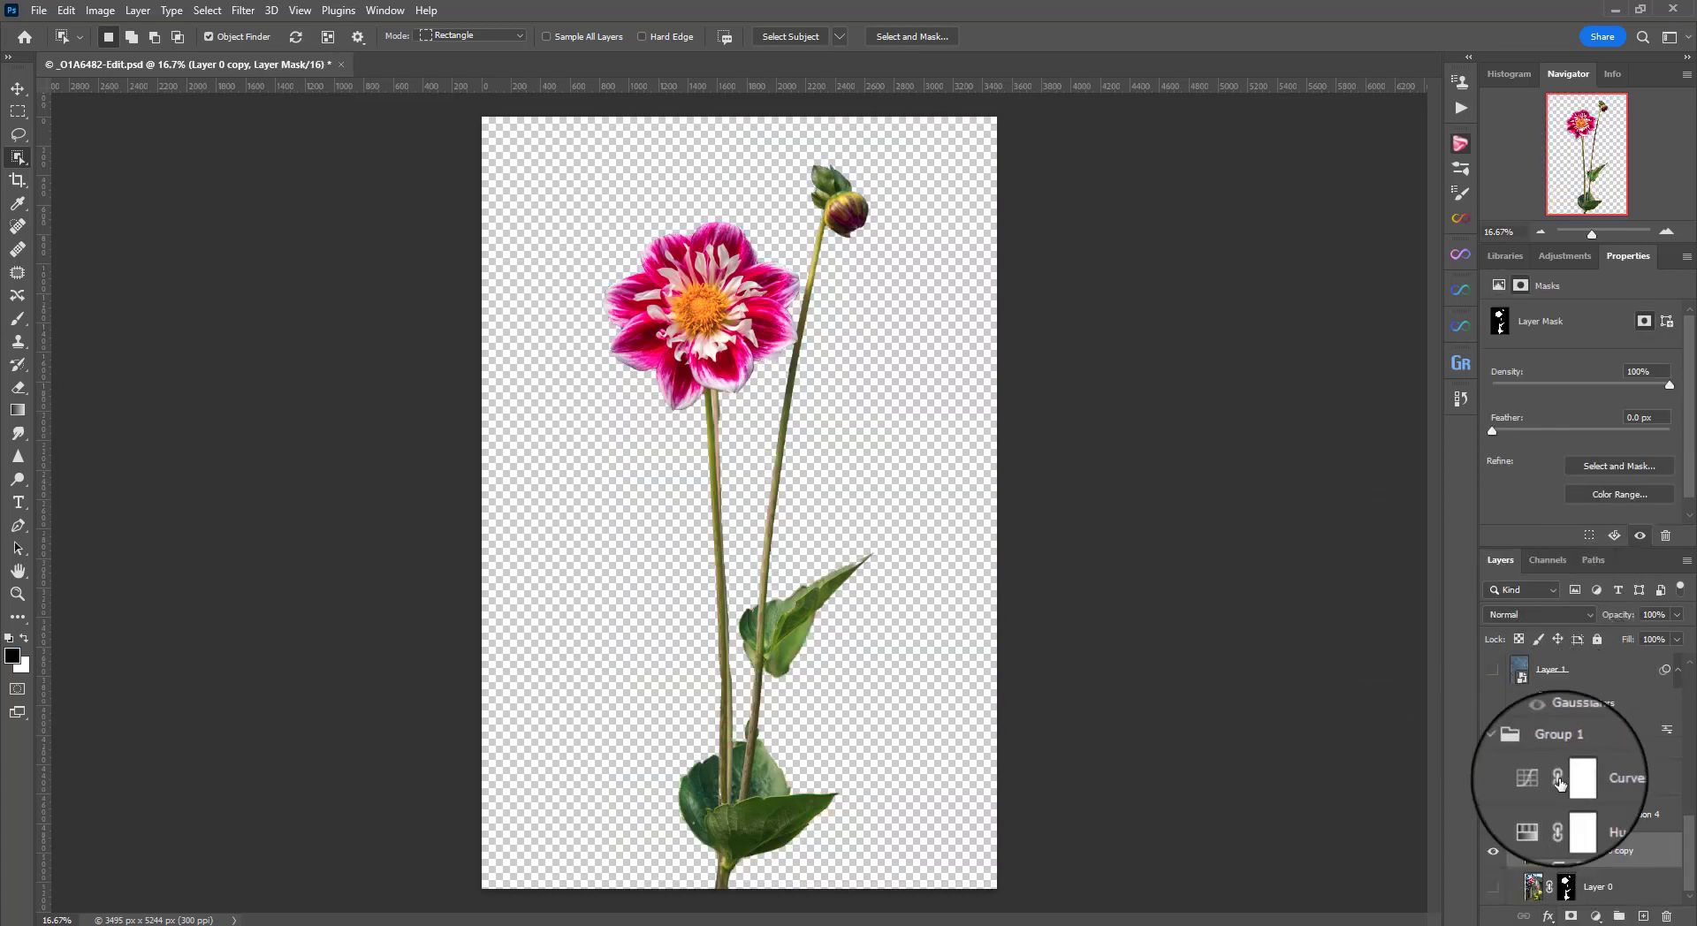
# - Set the Brush to size 250 and briefly preview the dahlia over Layer 1's blue texture
pyautogui.press('b')
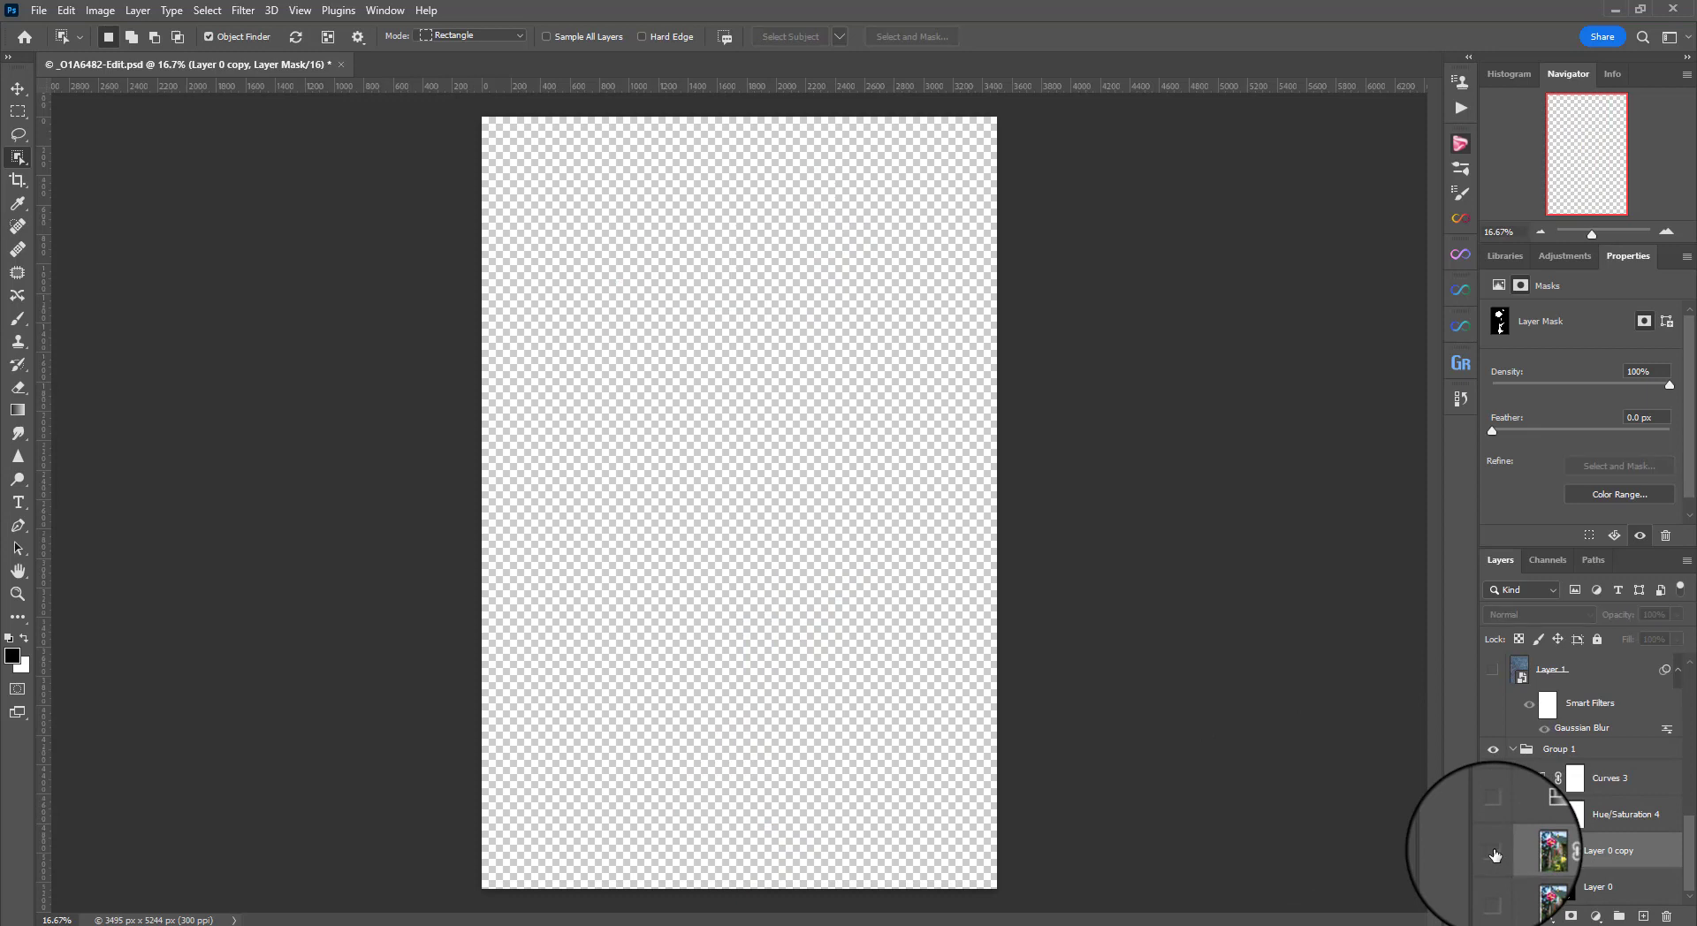
pyautogui.press('[')
pyautogui.press('[')
pyautogui.press('[')
pyautogui.press('[')
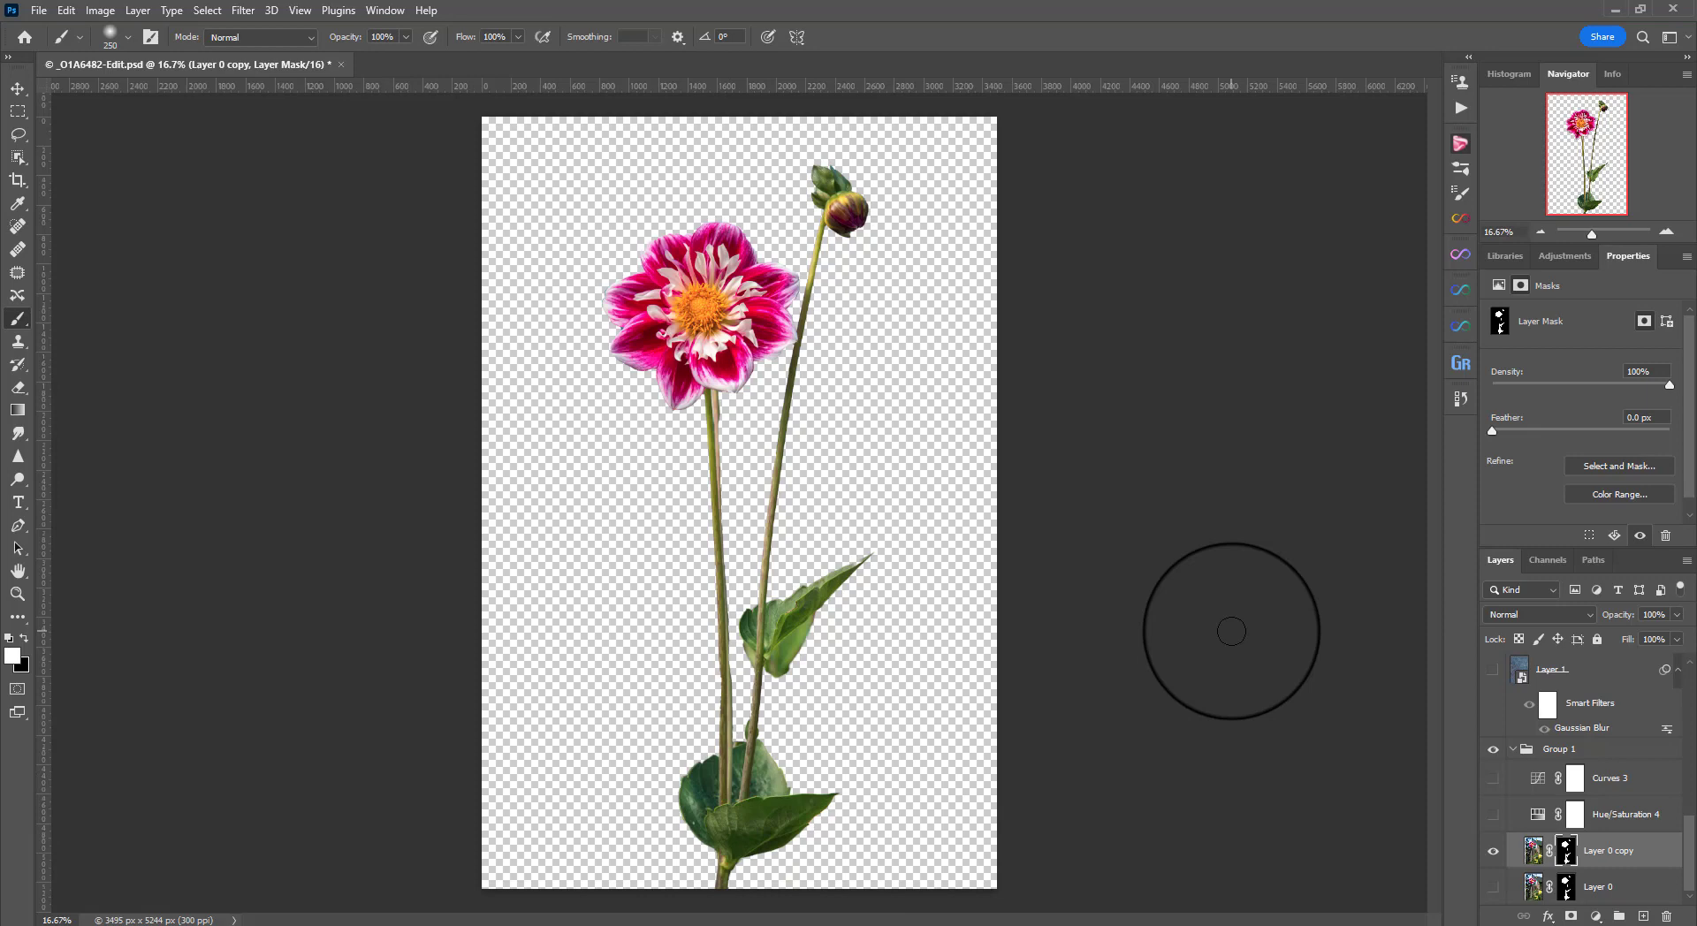
pyautogui.scroll(3, 1515, 755)
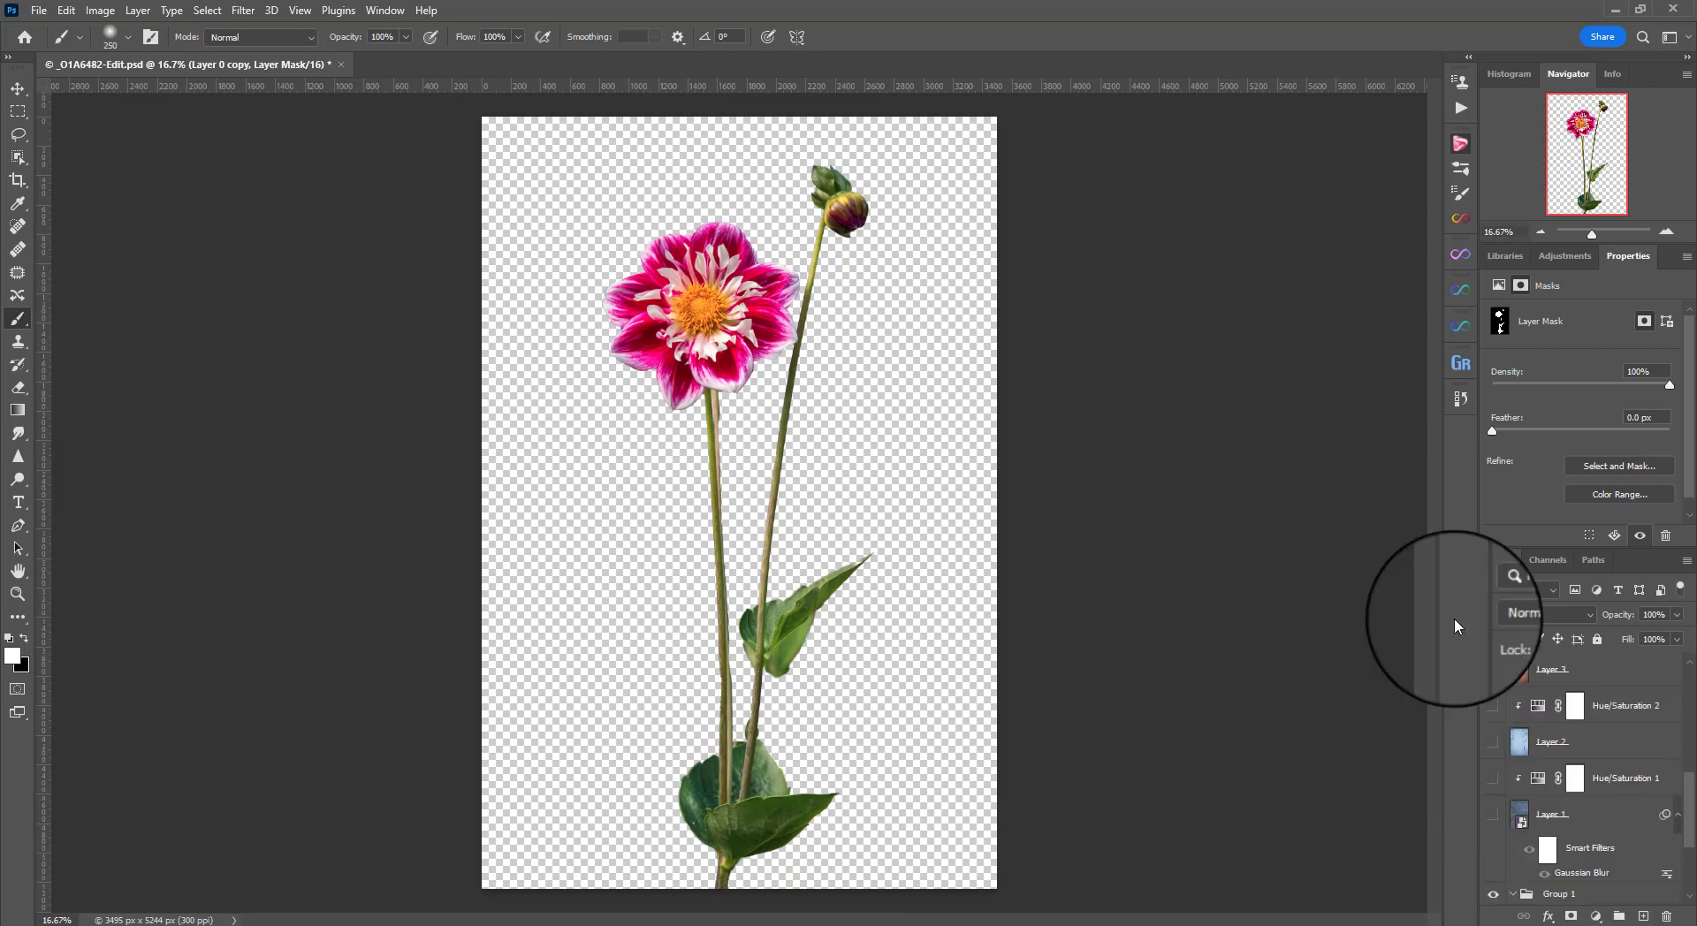
pyautogui.click(1492, 815)
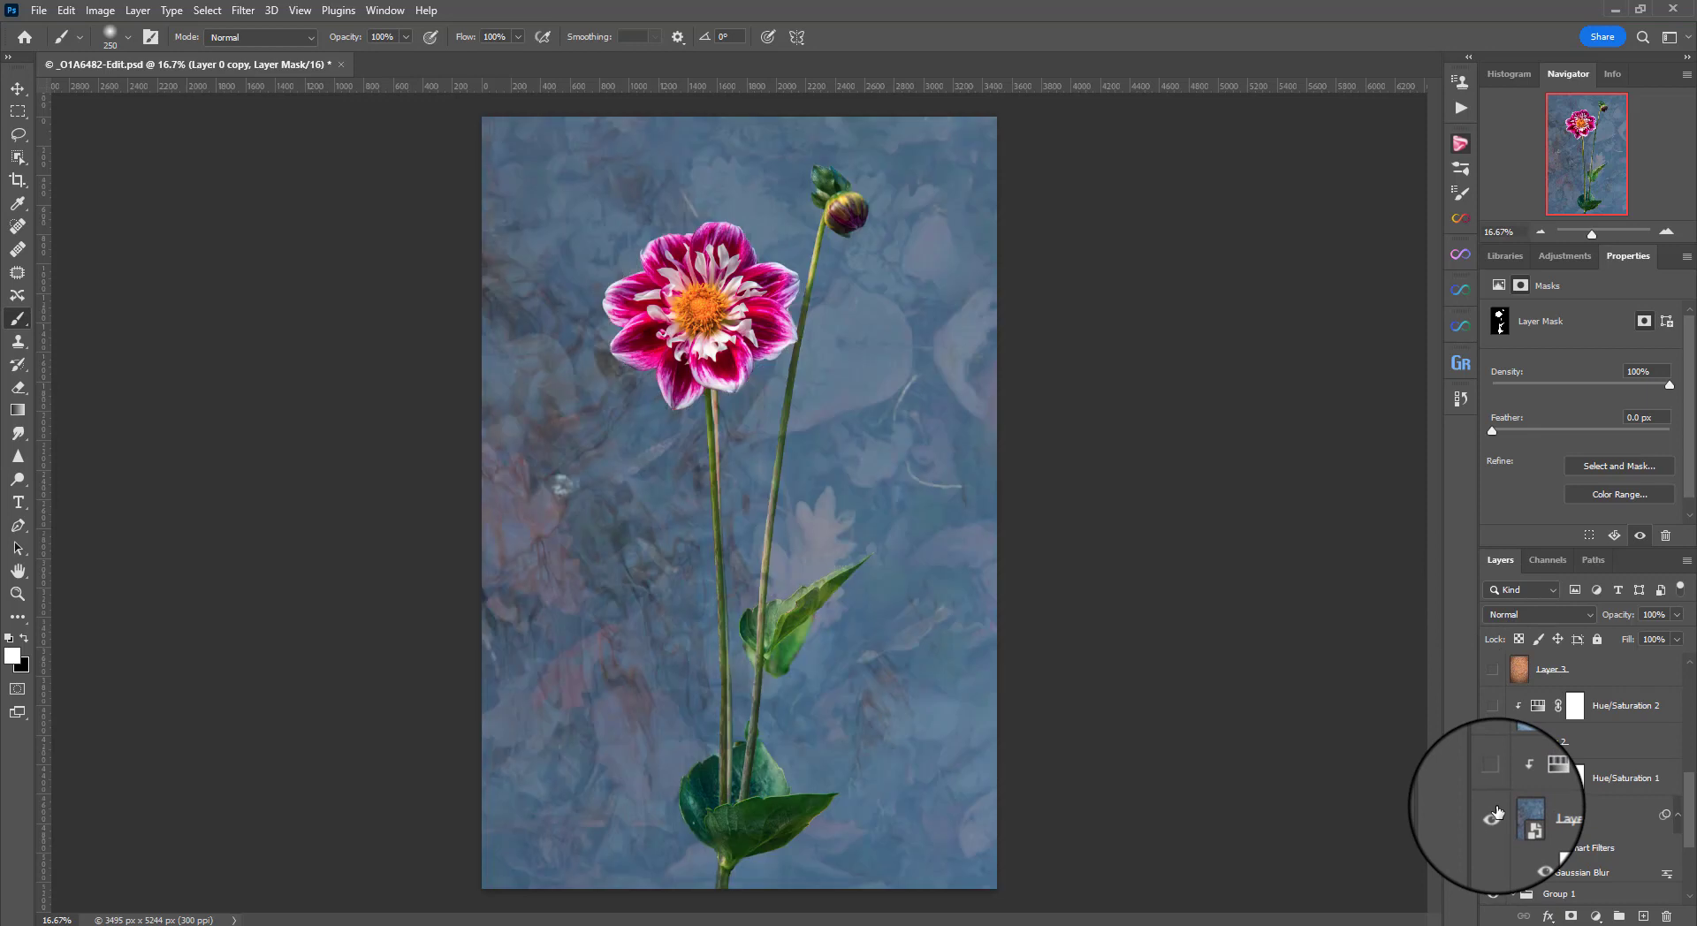
pyautogui.click(1493, 815)
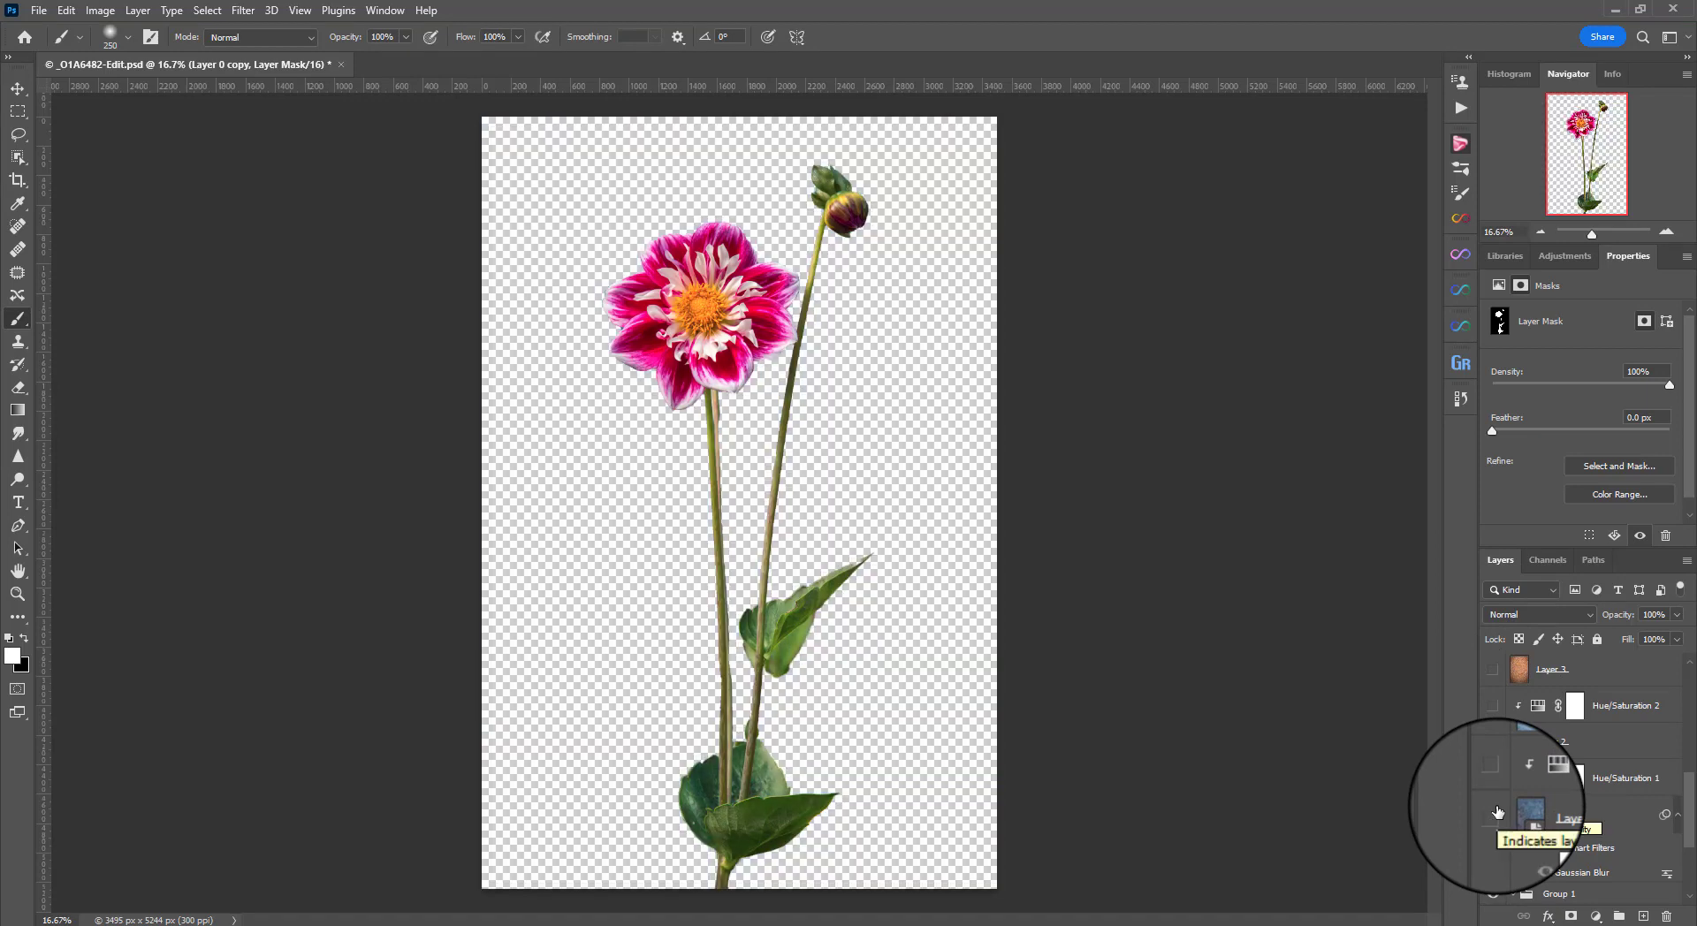
# - In Lightroom Classic, view the texture photos in Loupe, stepping through crystal and bark textures
pyautogui.hotkey('alt', 'Tab')
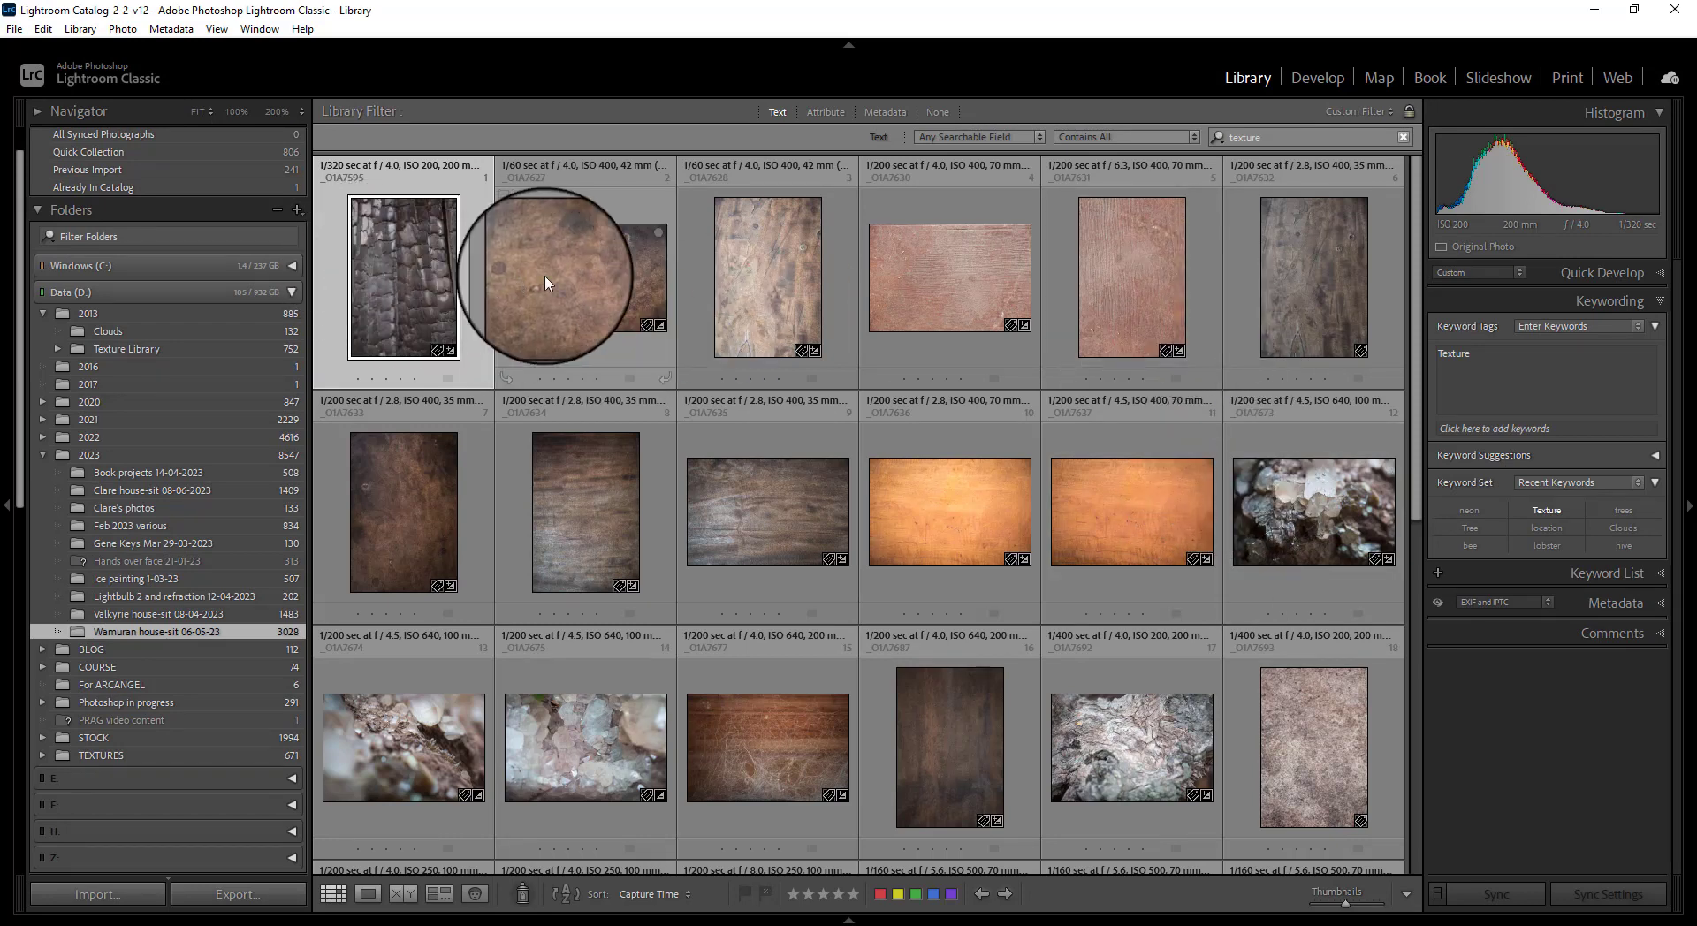
pyautogui.scroll(-3, 1105, 442)
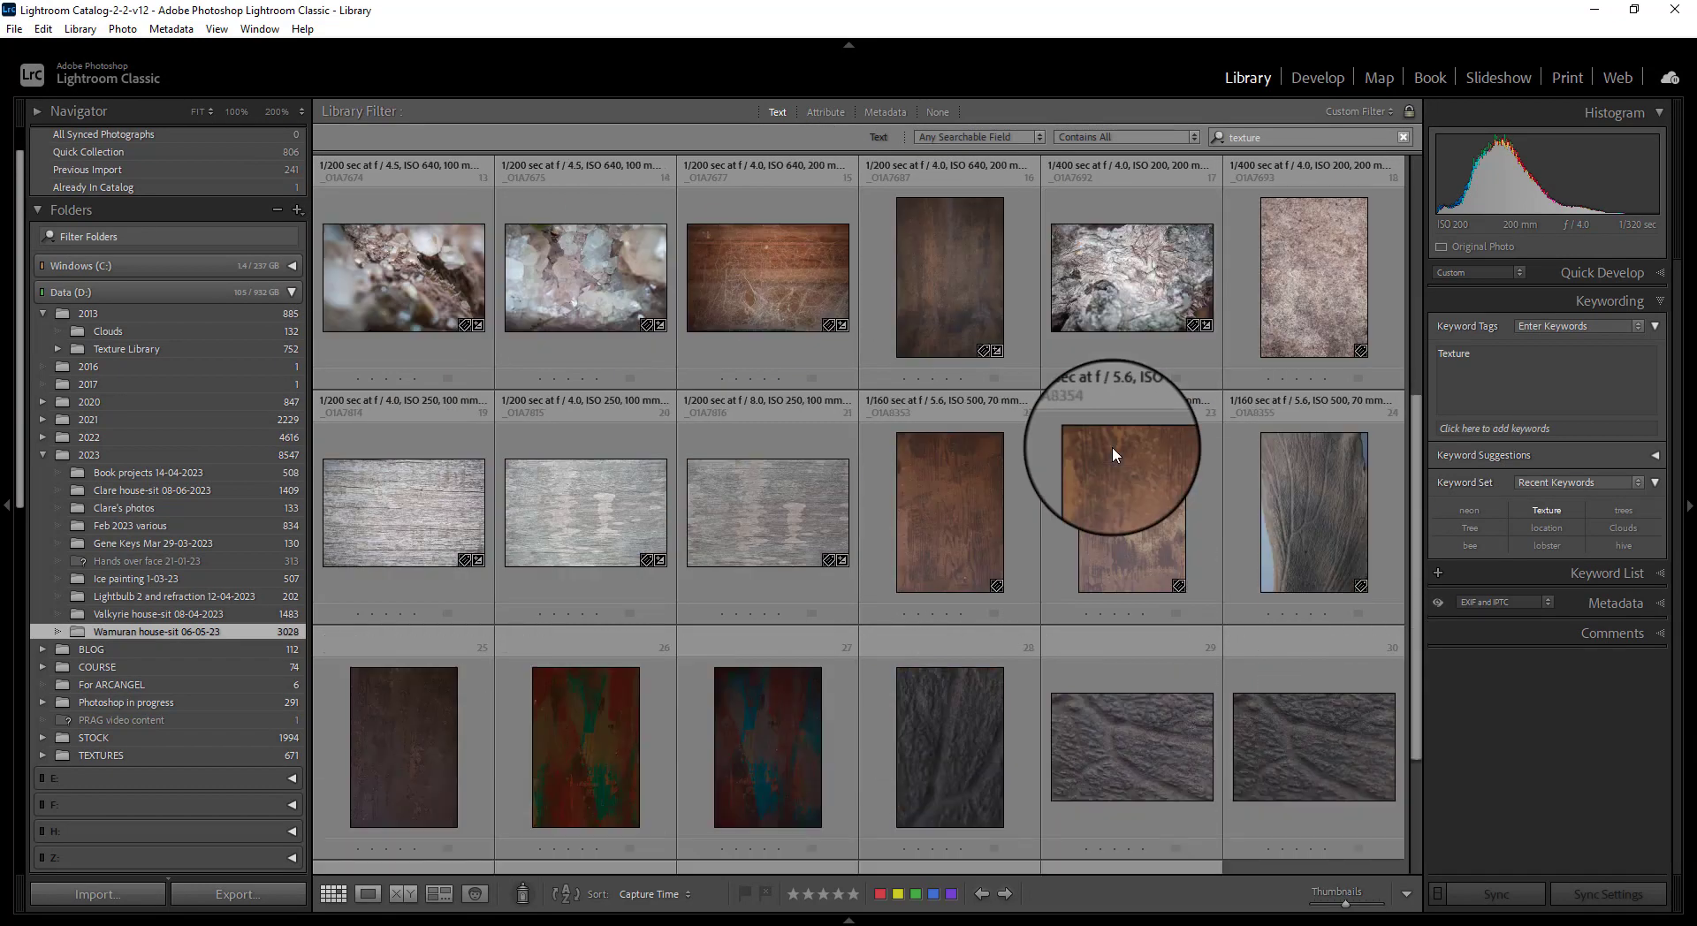
pyautogui.scroll(3, 1111, 447)
pyautogui.doubleClick(561, 287)
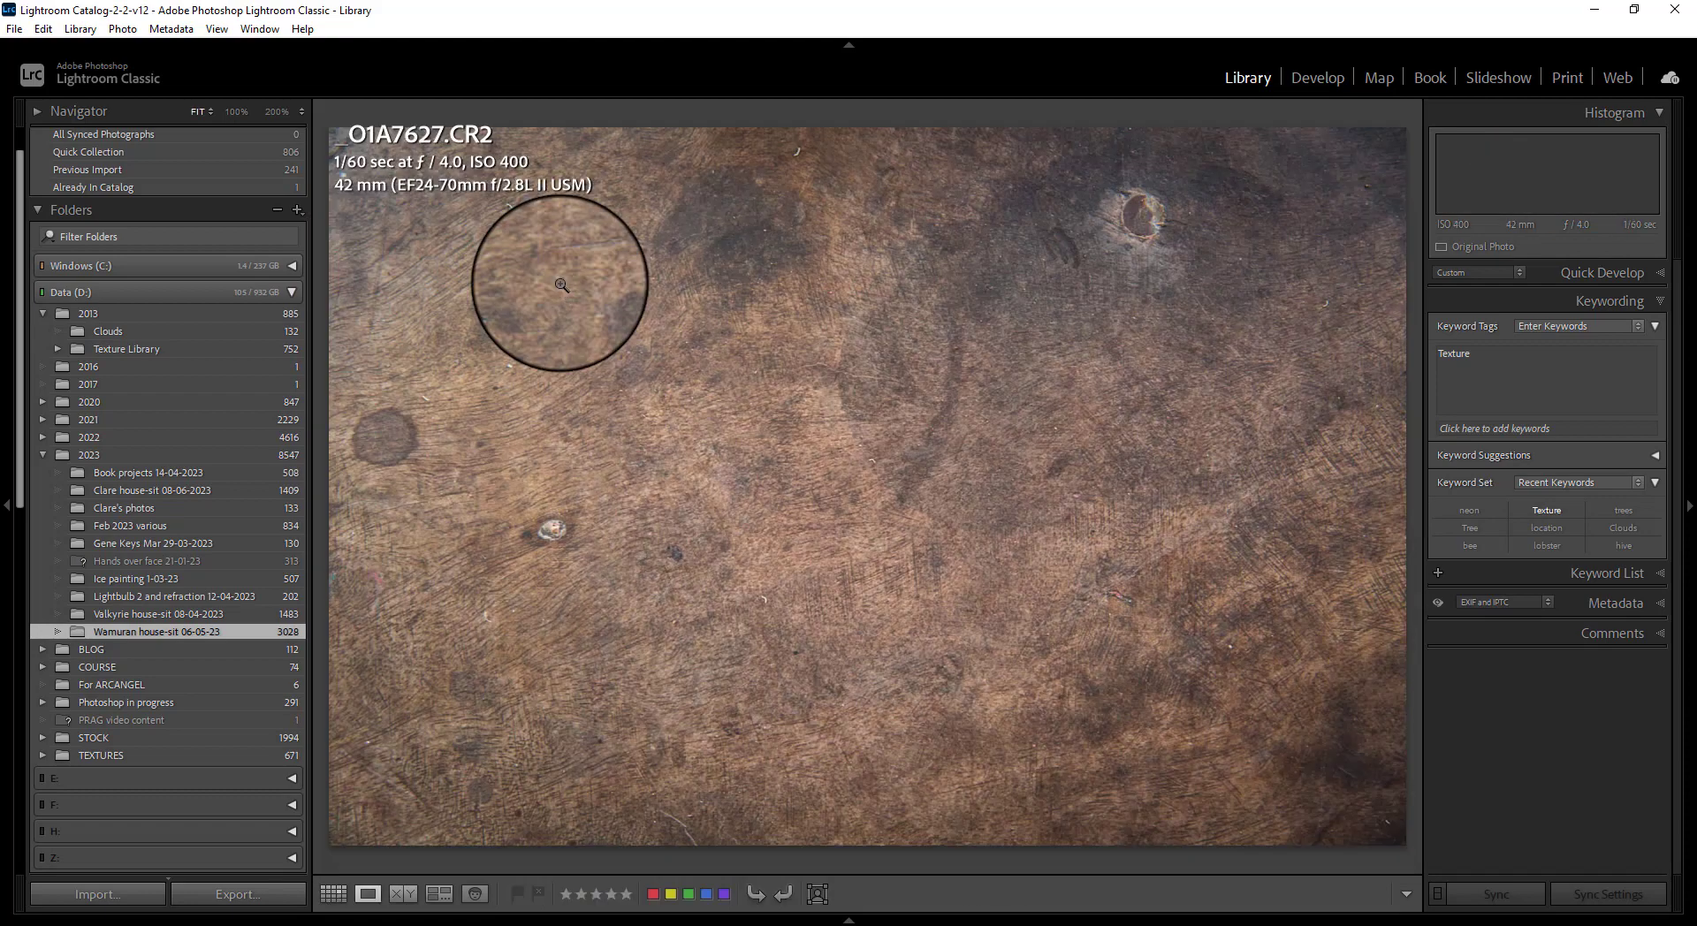
pyautogui.press('Right')
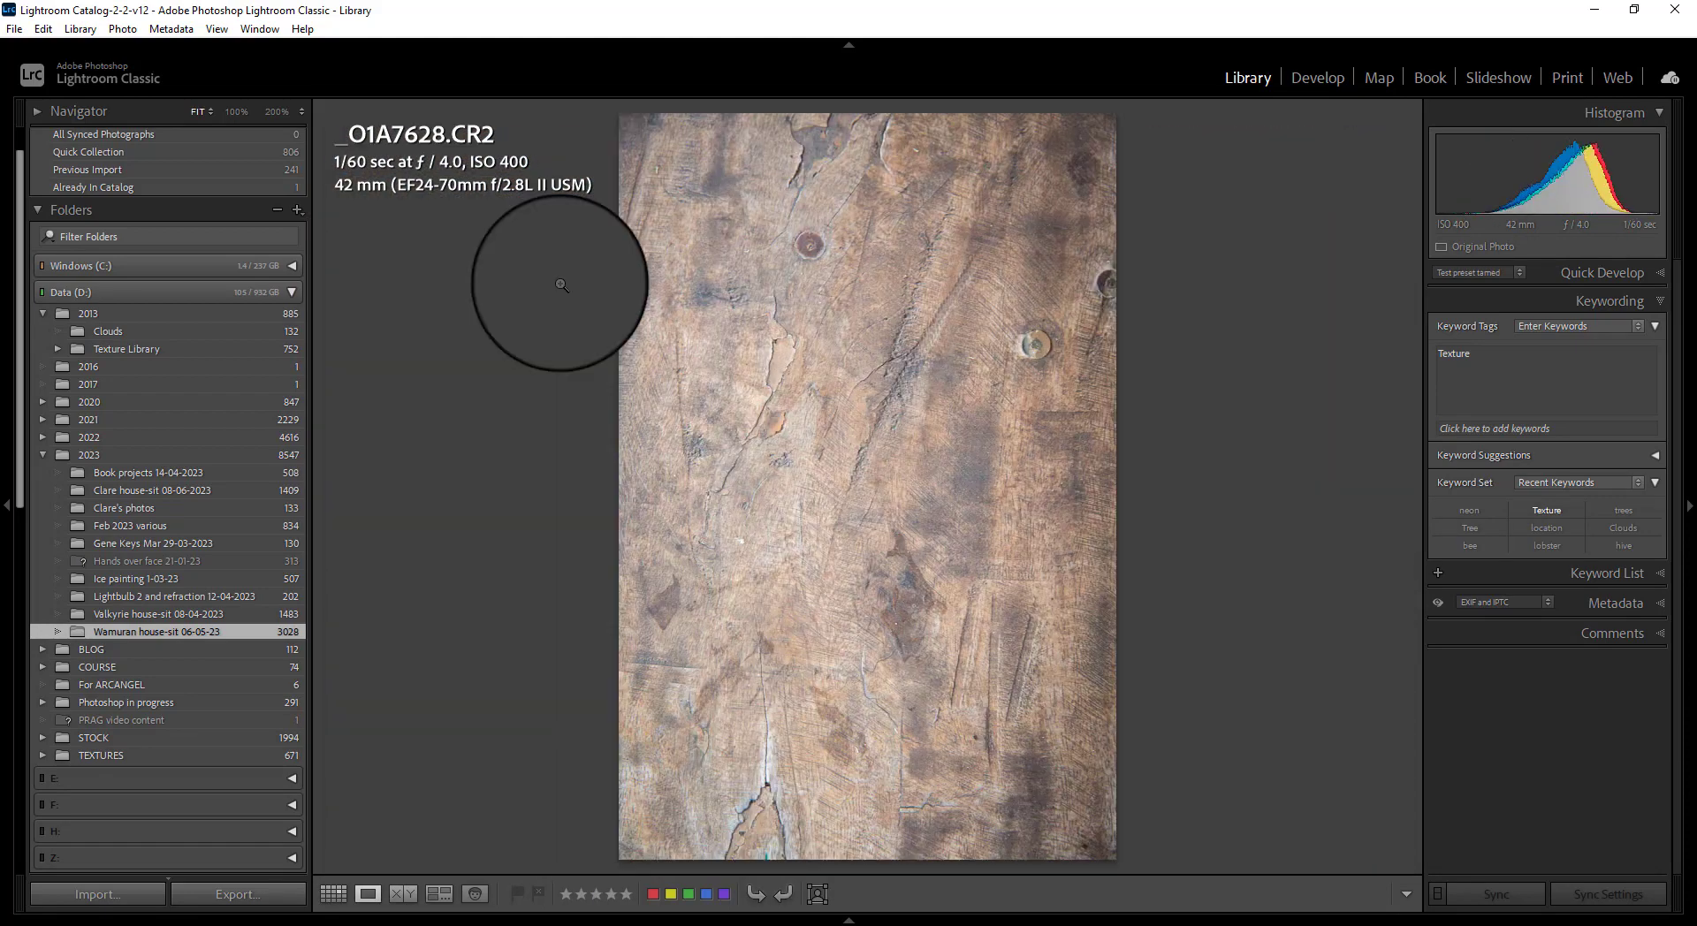
pyautogui.press('Right')
pyautogui.press('Right')
pyautogui.press('Right')
pyautogui.press('Right')
pyautogui.press('Right')
pyautogui.press('Right')
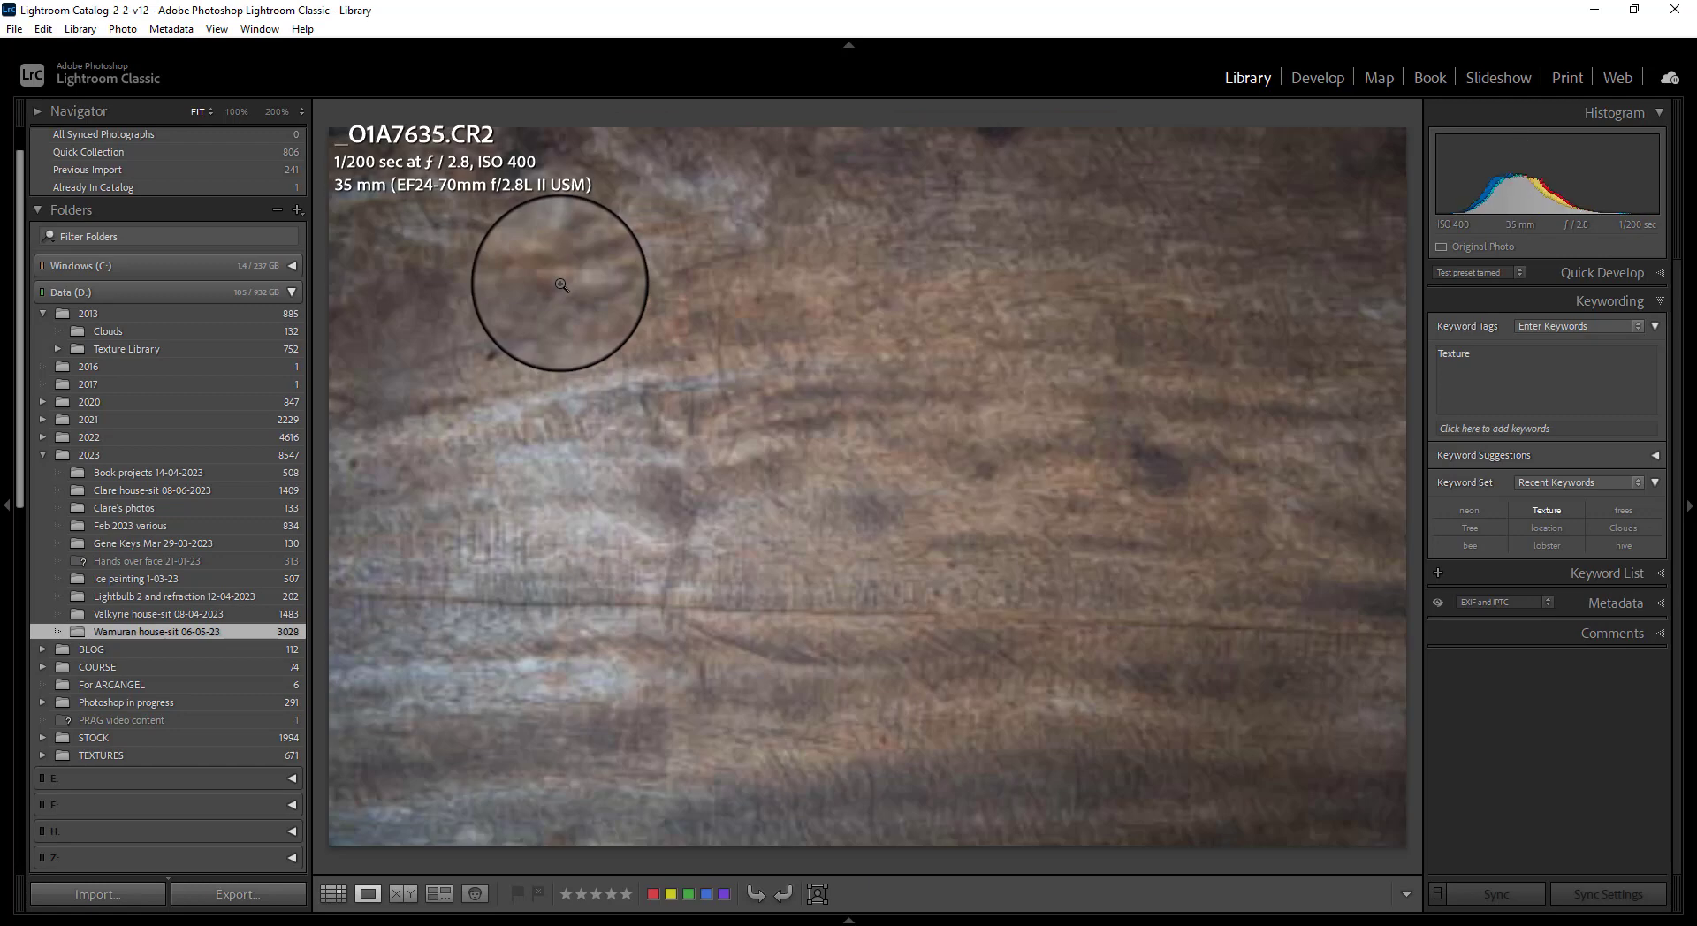
pyautogui.press('Right')
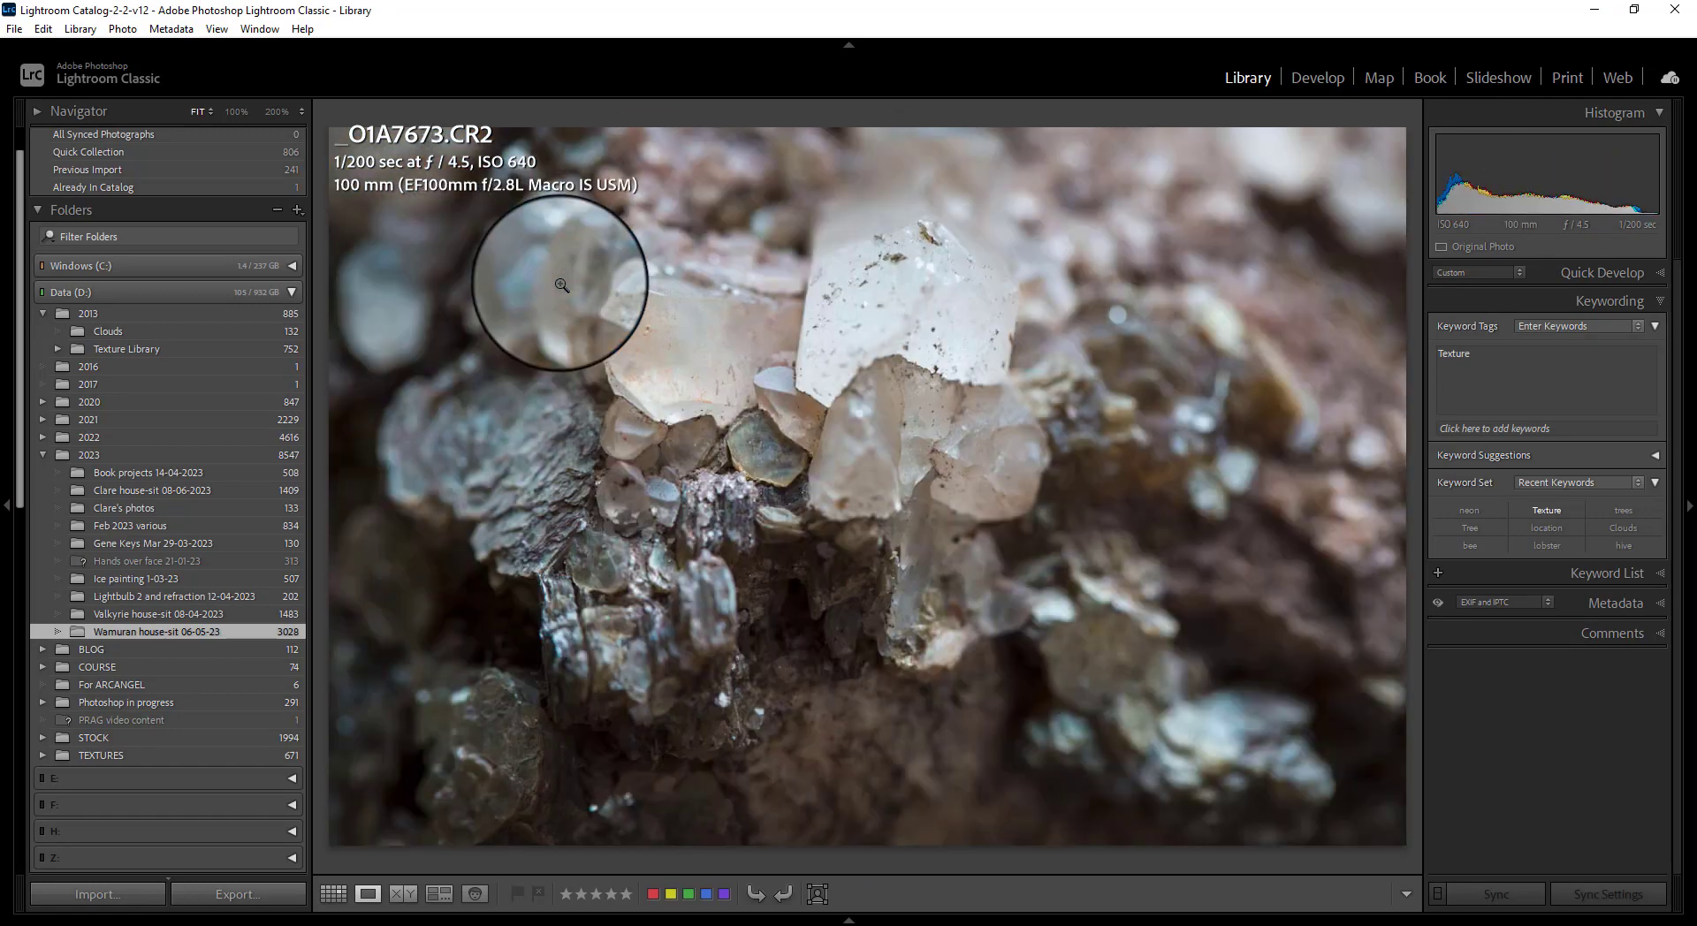
pyautogui.press('Right')
pyautogui.press('Right')
pyautogui.press('Right')
pyautogui.press('Right')
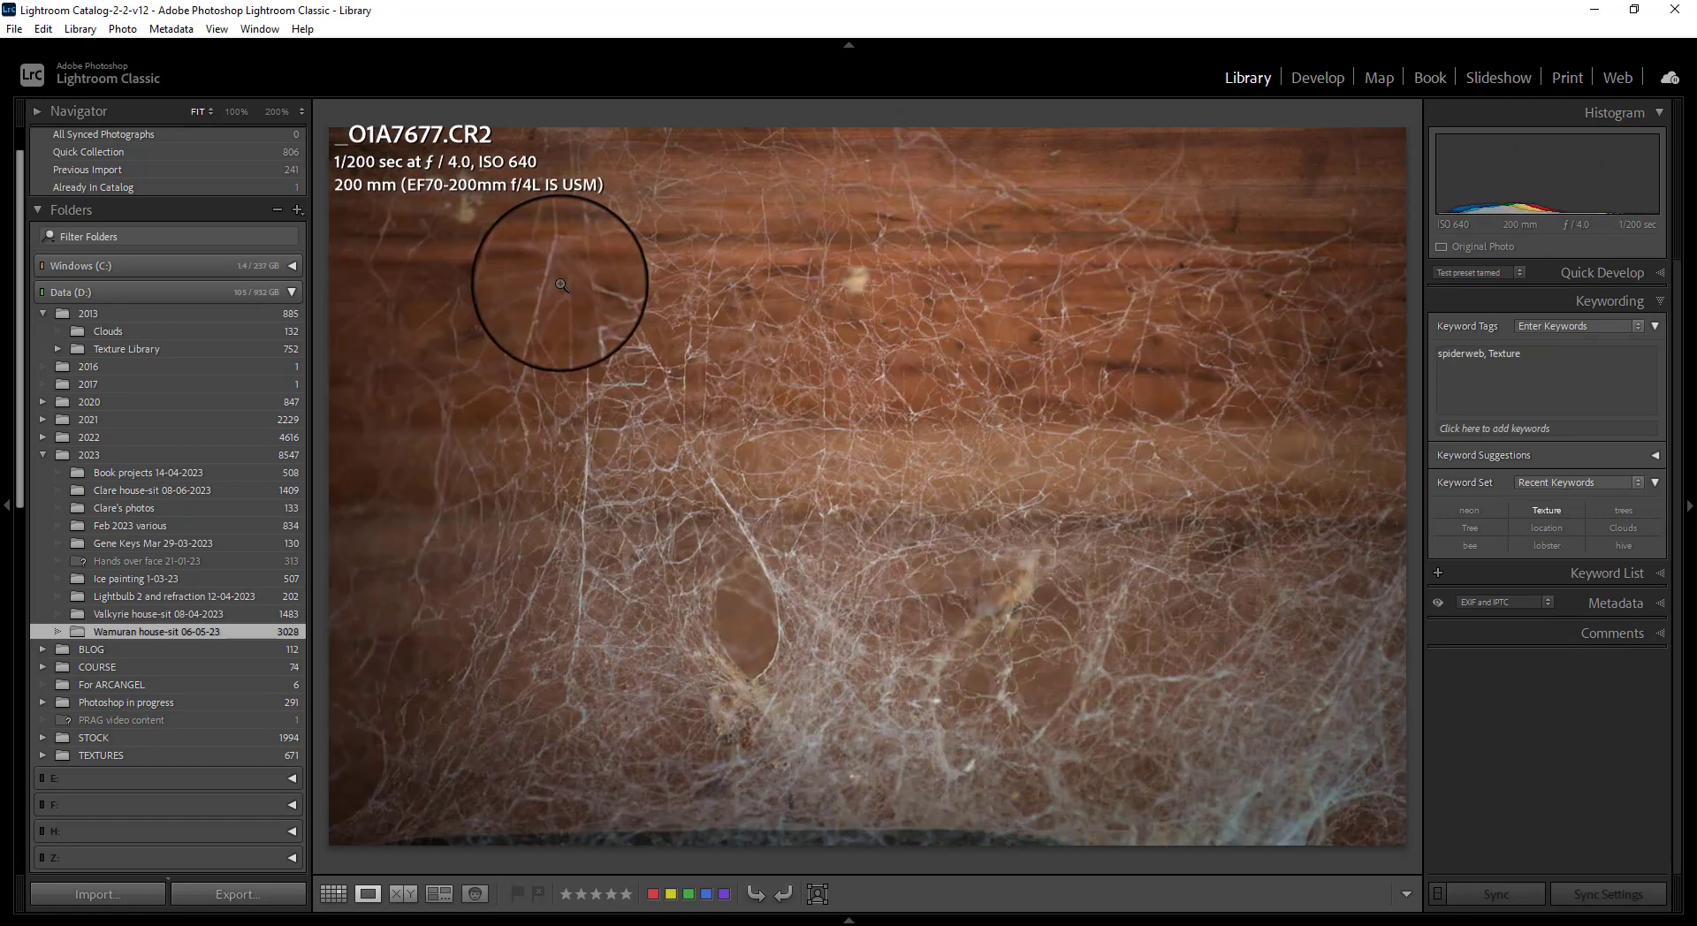
# - Compare the remaining rock and rust texture photos, then return to the Photoshop dahlia composite
pyautogui.press('Right')
pyautogui.press('Right')
pyautogui.press('Right')
pyautogui.press('Right')
pyautogui.press('Right')
pyautogui.press('Right')
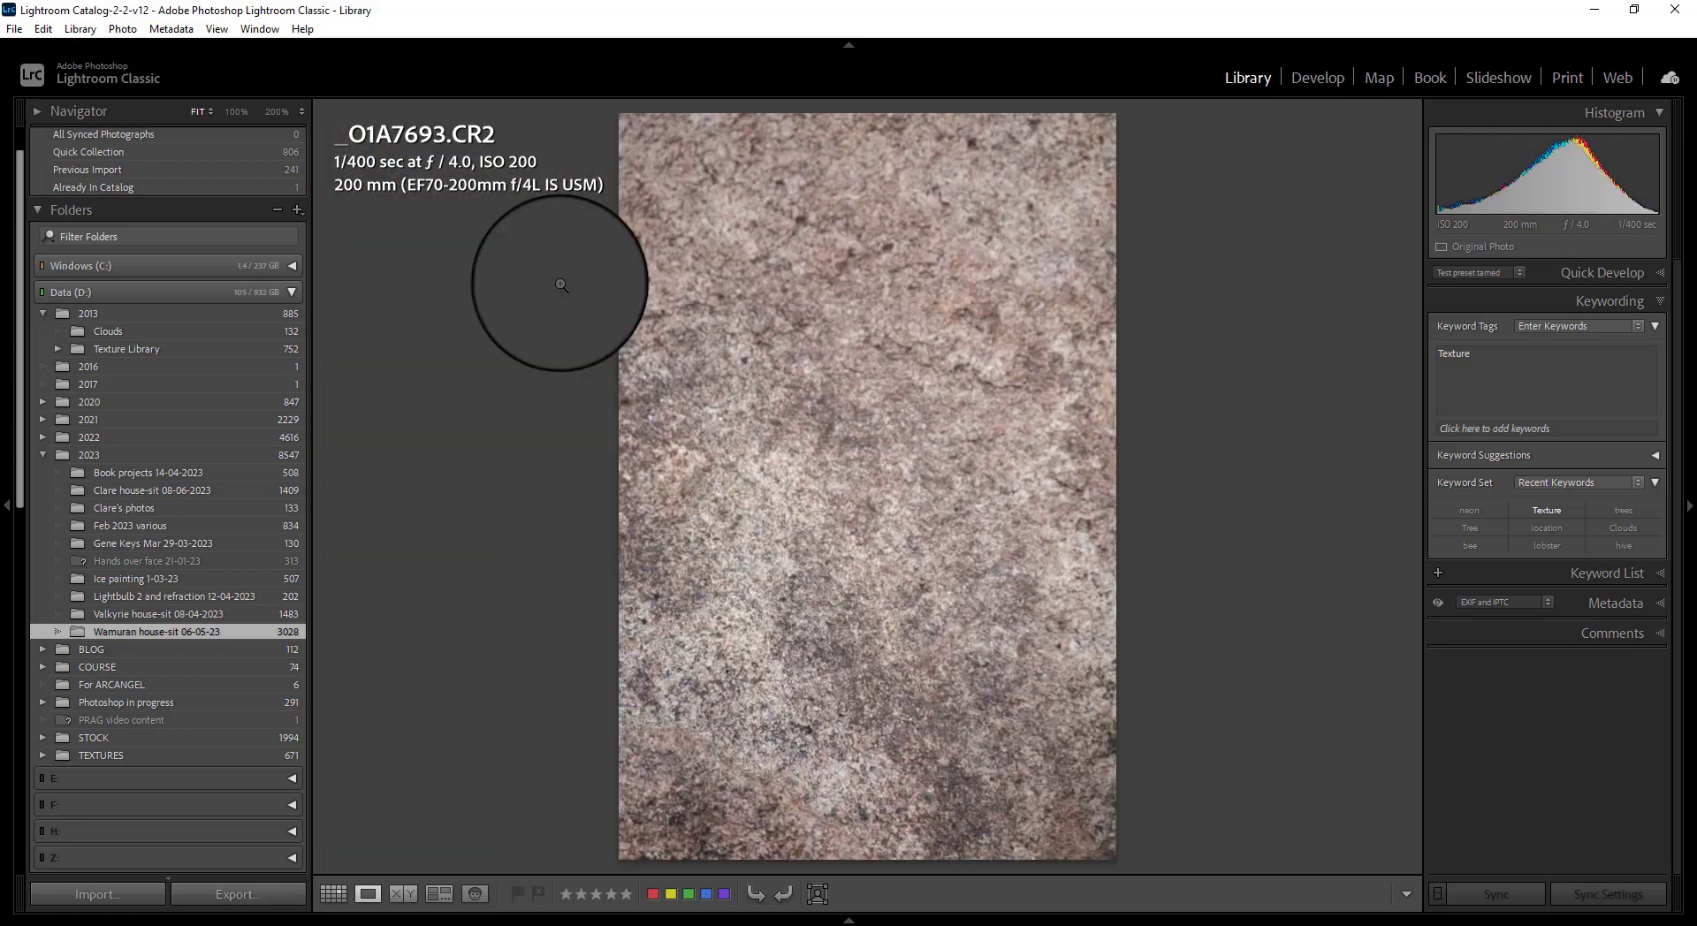
pyautogui.press('Right')
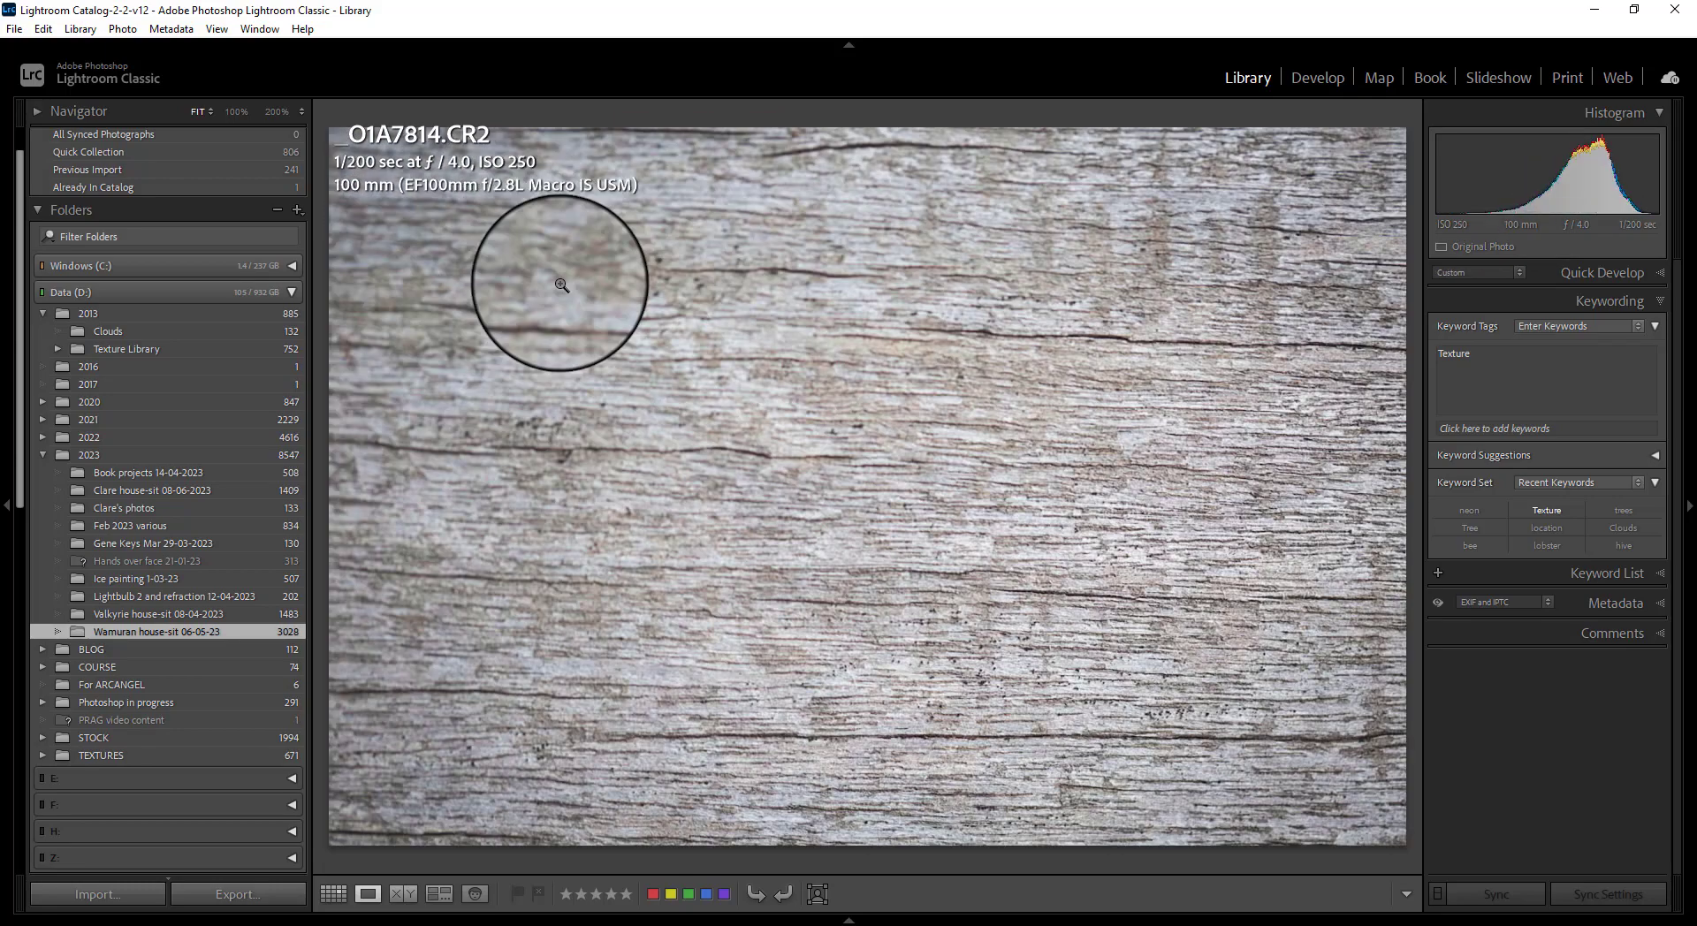
pyautogui.press('Right')
pyautogui.press('Right')
pyautogui.press('Right')
pyautogui.press('Right')
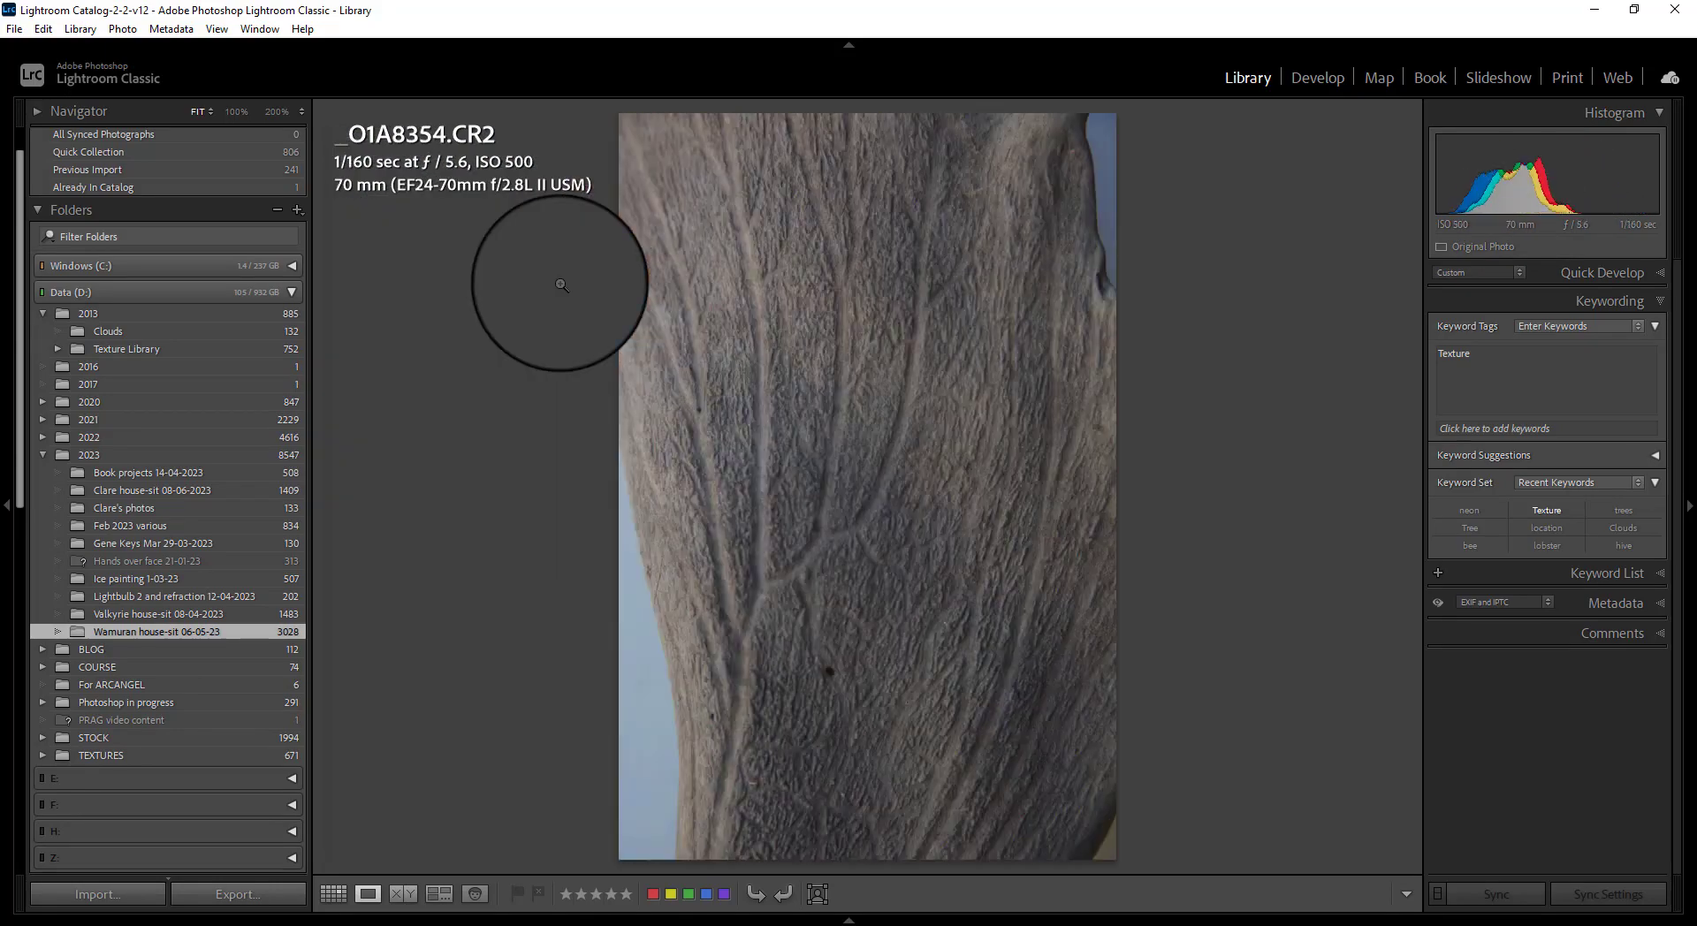
pyautogui.press('Right')
pyautogui.press('Left')
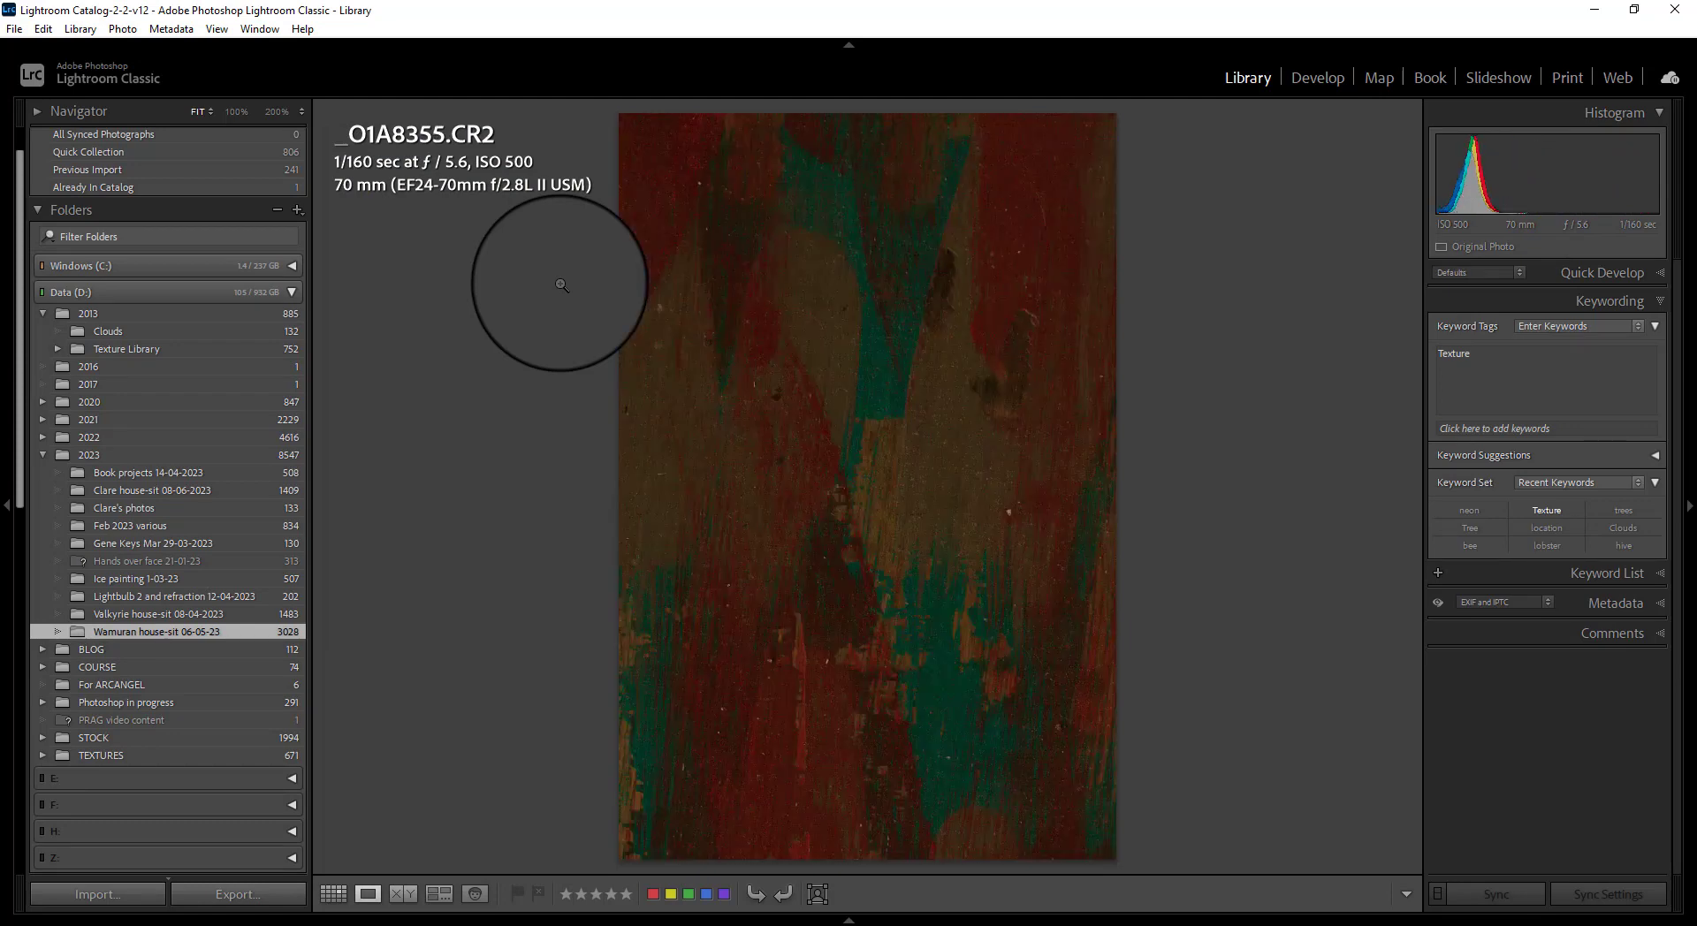
pyautogui.press('Left')
pyautogui.press('Left')
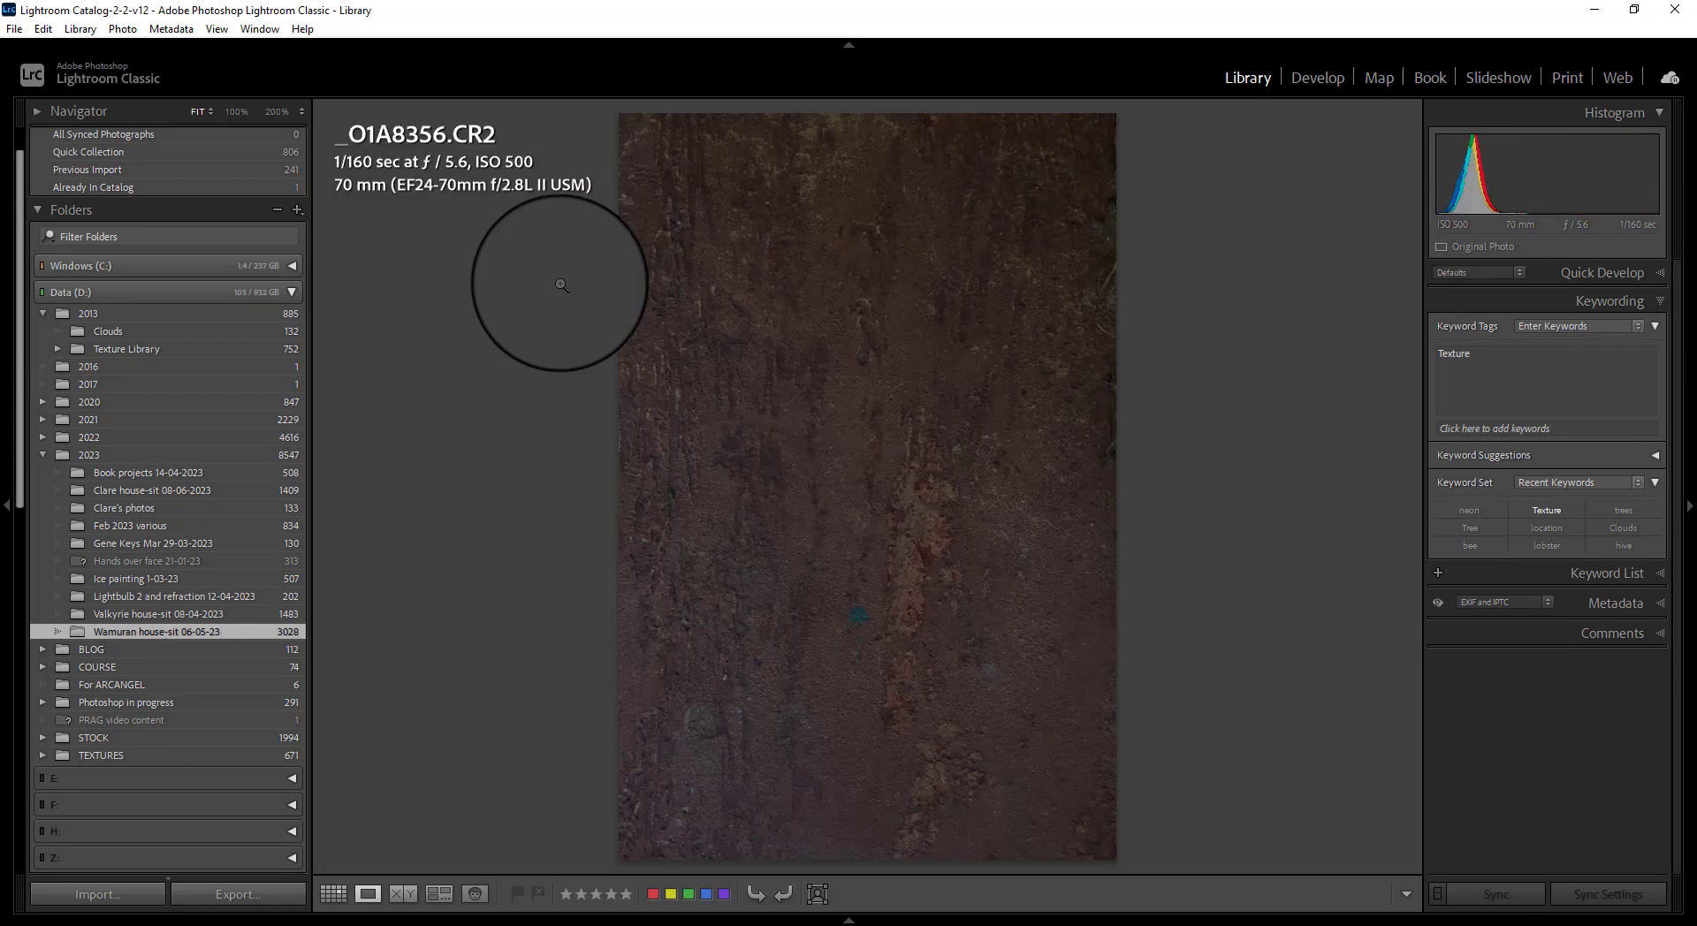
pyautogui.press('Right')
pyautogui.press('Right')
pyautogui.press('Right')
pyautogui.press('Right')
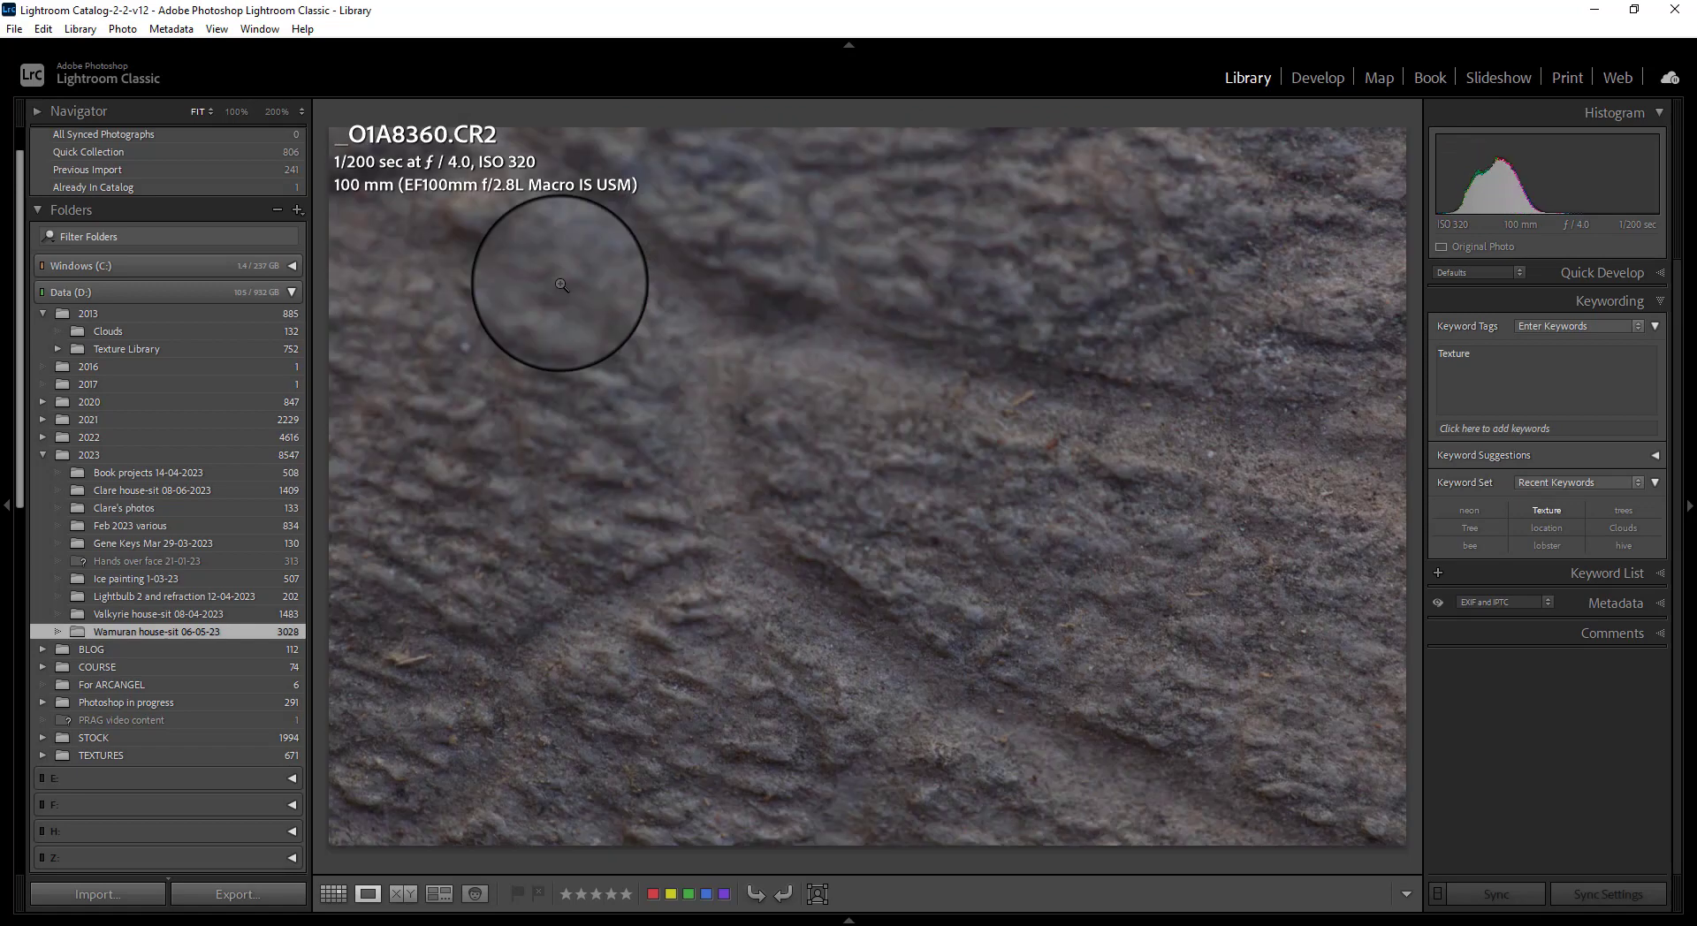
pyautogui.press('Right')
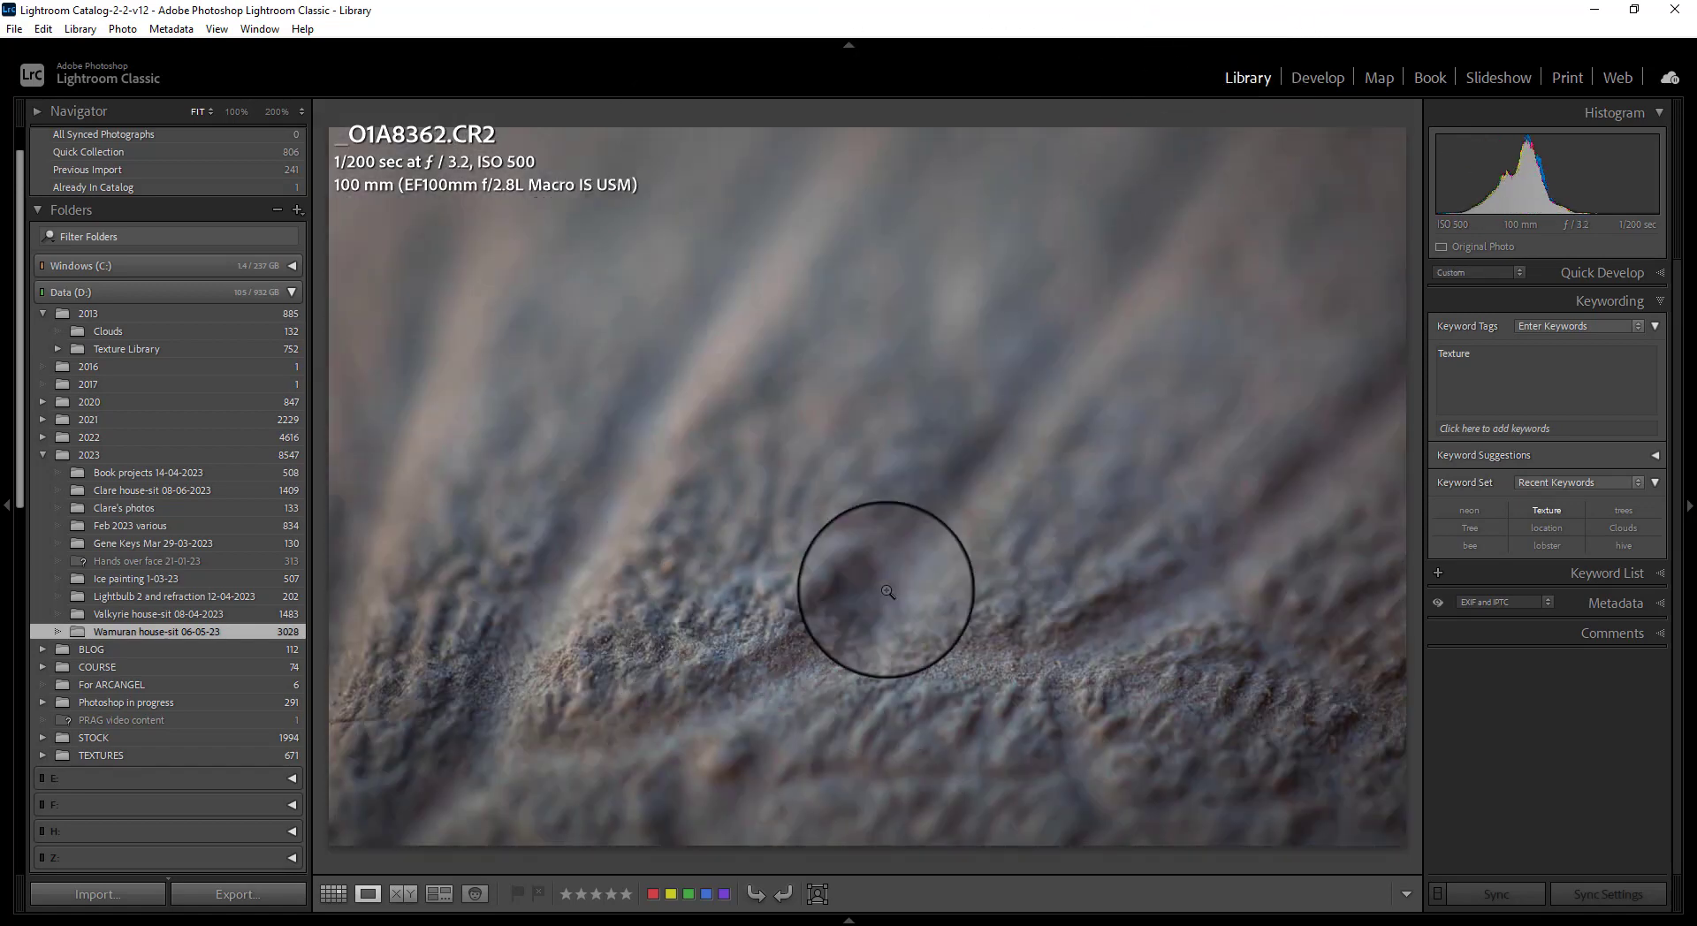
pyautogui.click(1596, 12)
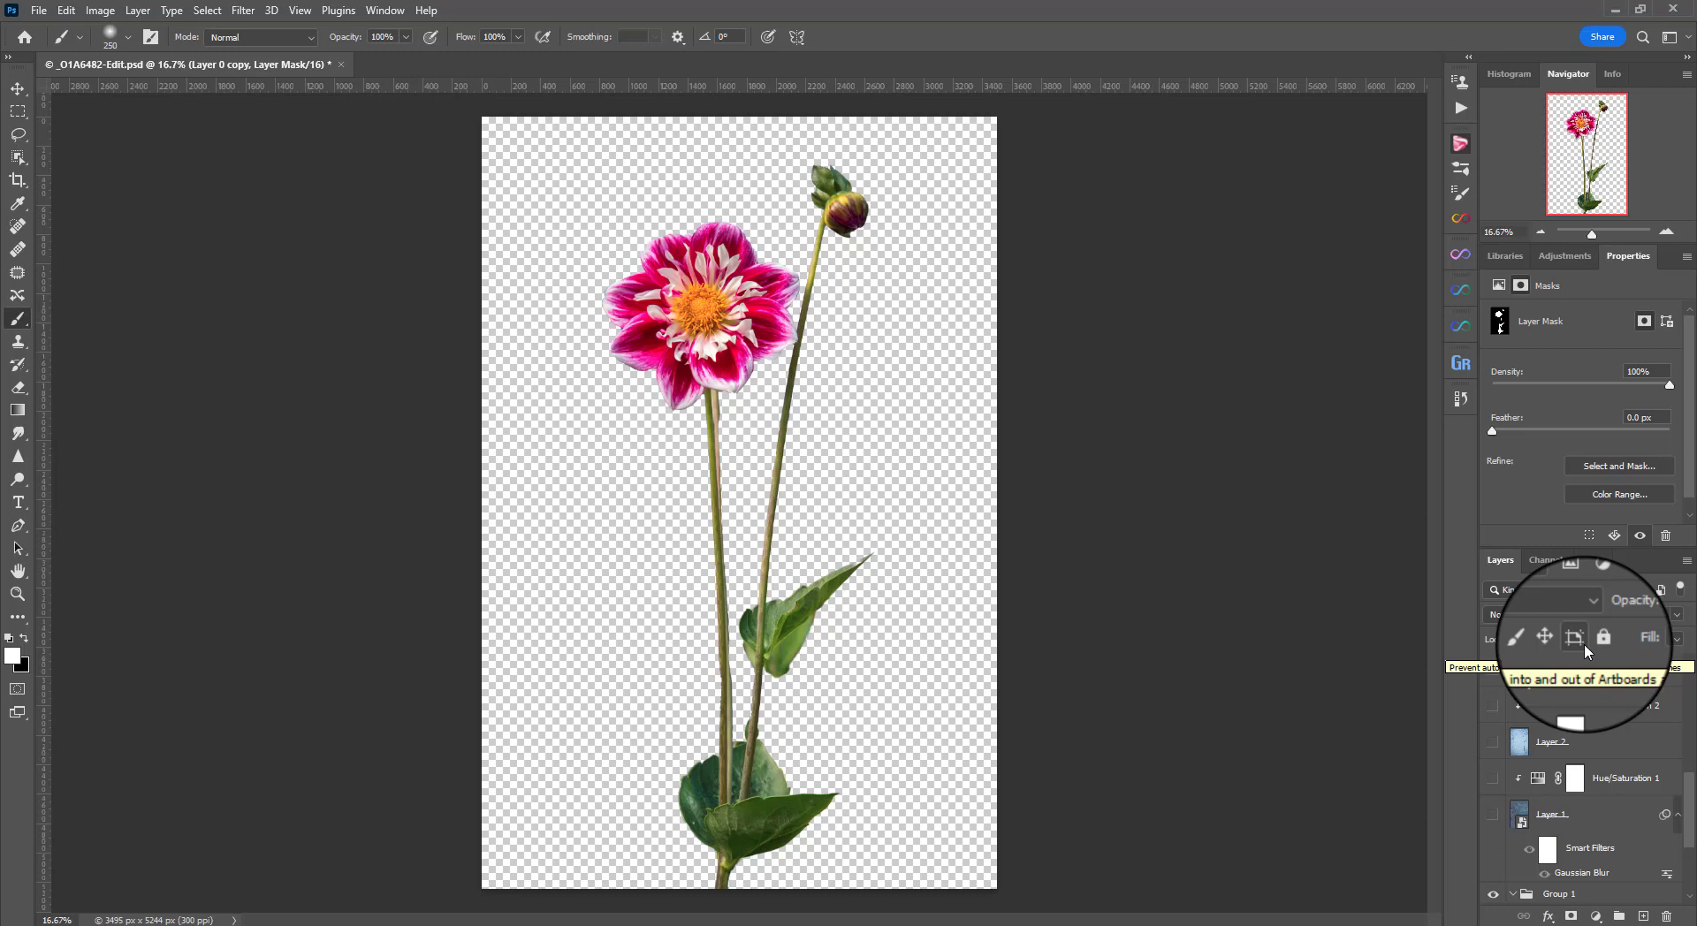
# - Show and select Layer 1's blurred blue leaf texture, leaving it soloed
pyautogui.click(1492, 812)
pyautogui.click(1562, 818)
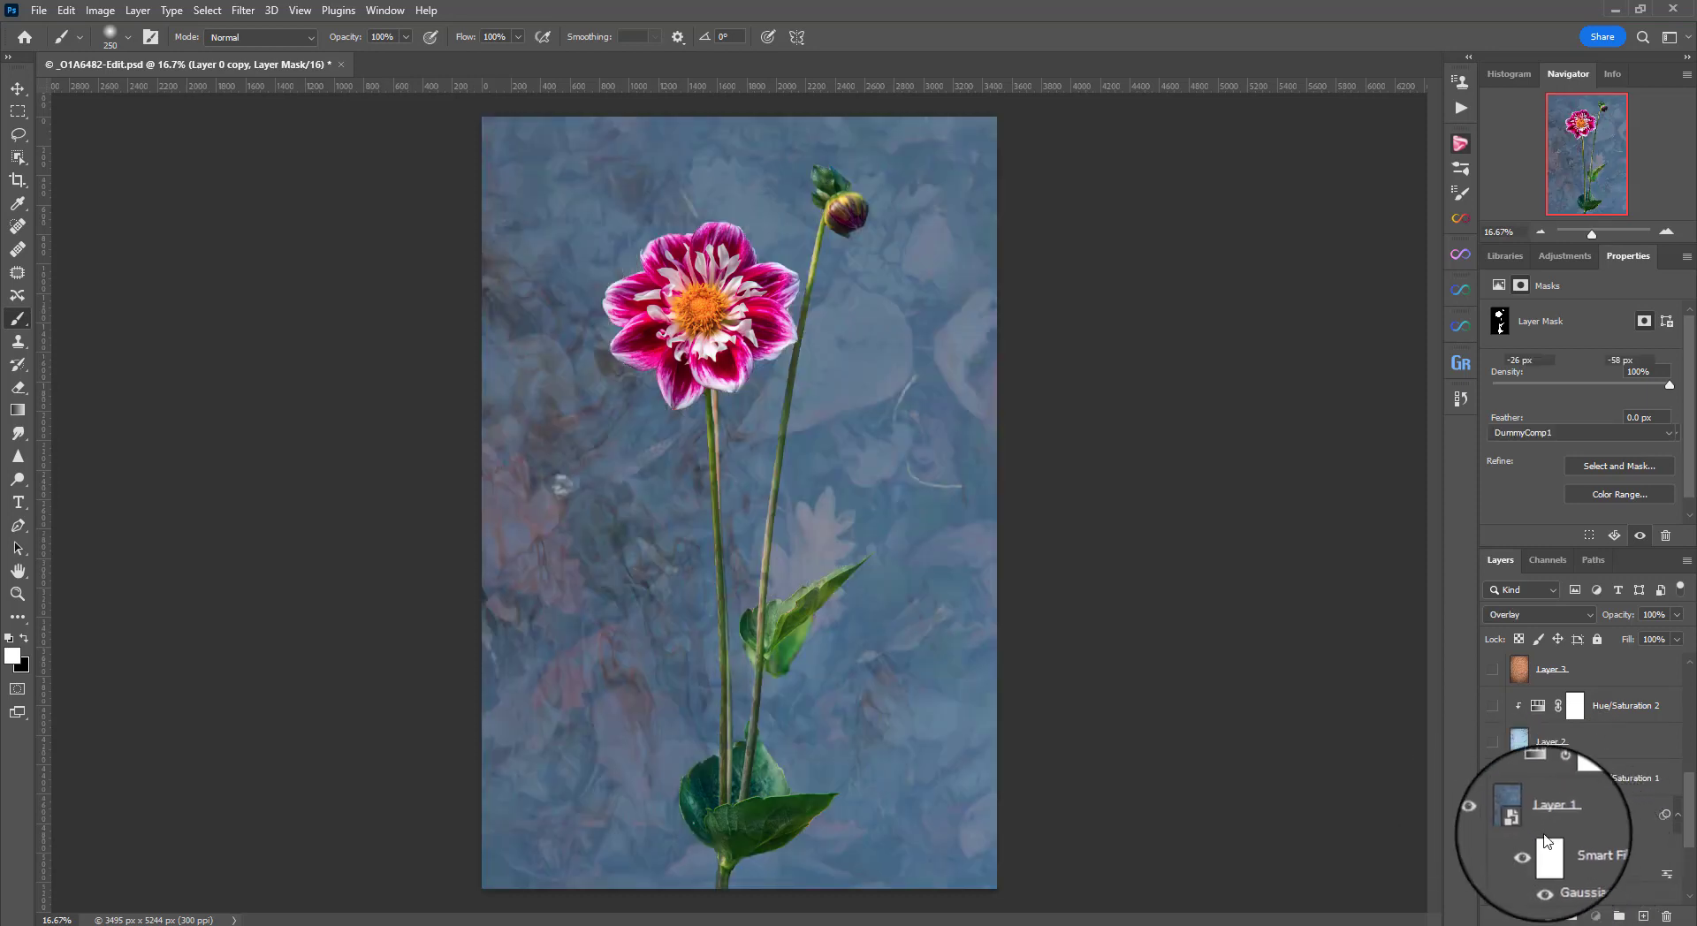
pyautogui.keyDown('alt'); pyautogui.click(1494, 816); pyautogui.keyUp('alt')
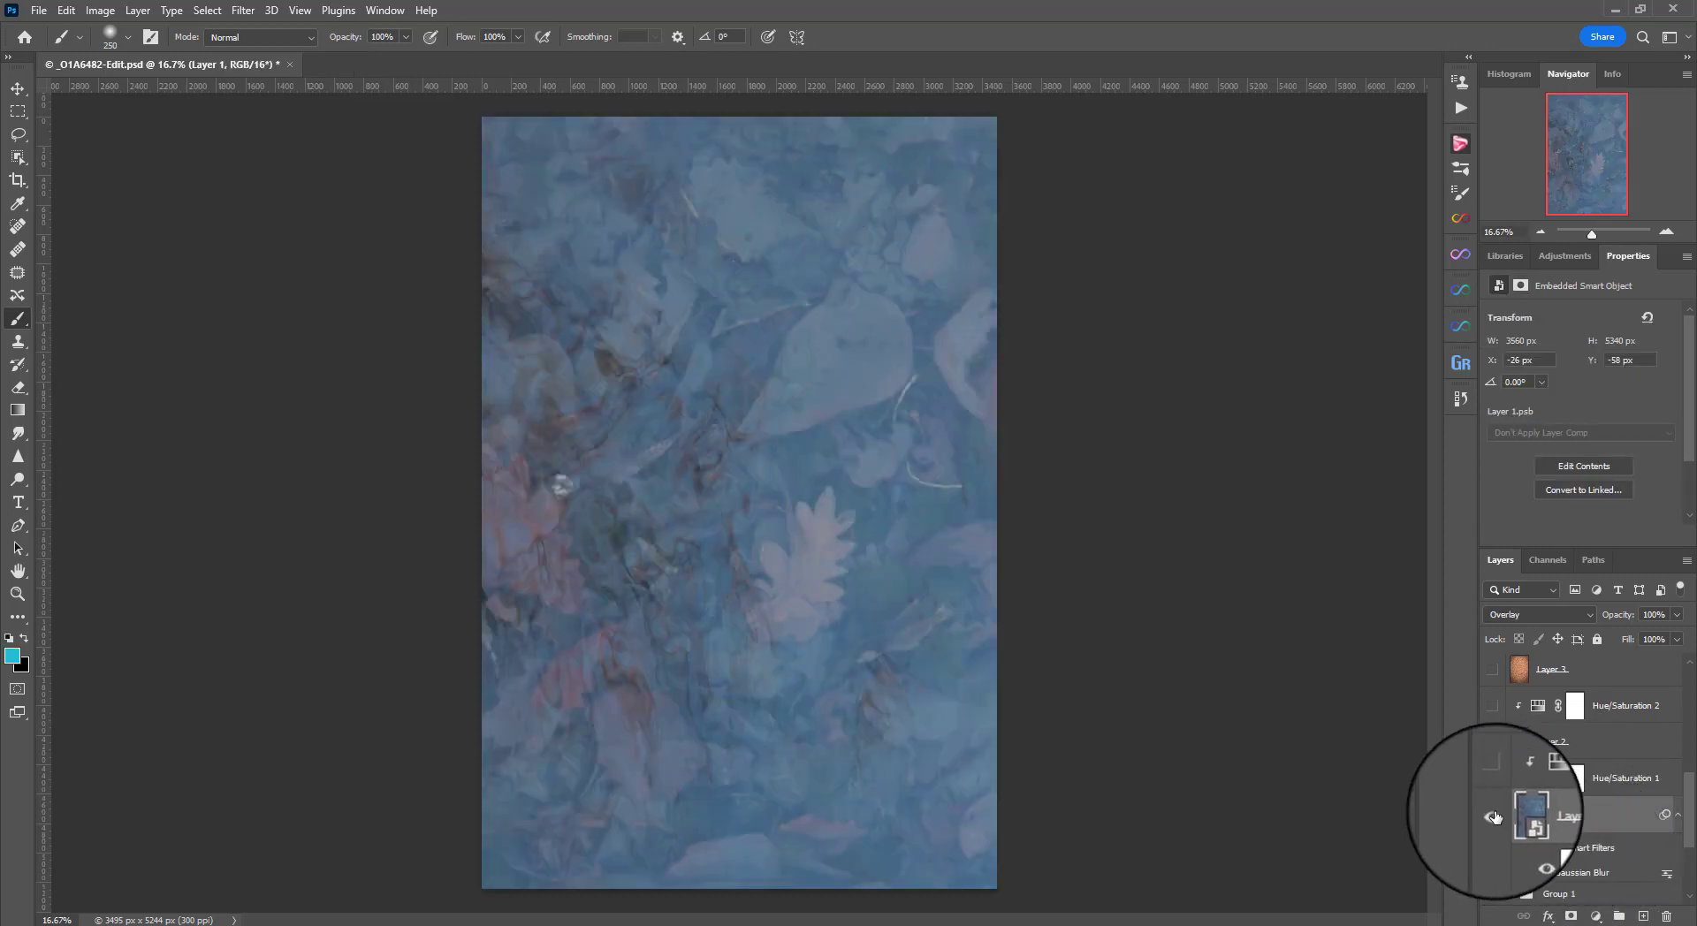
pyautogui.keyDown('alt'); pyautogui.click(1494, 816); pyautogui.keyUp('alt')
pyautogui.keyDown('alt'); pyautogui.click(1494, 817); pyautogui.keyUp('alt')
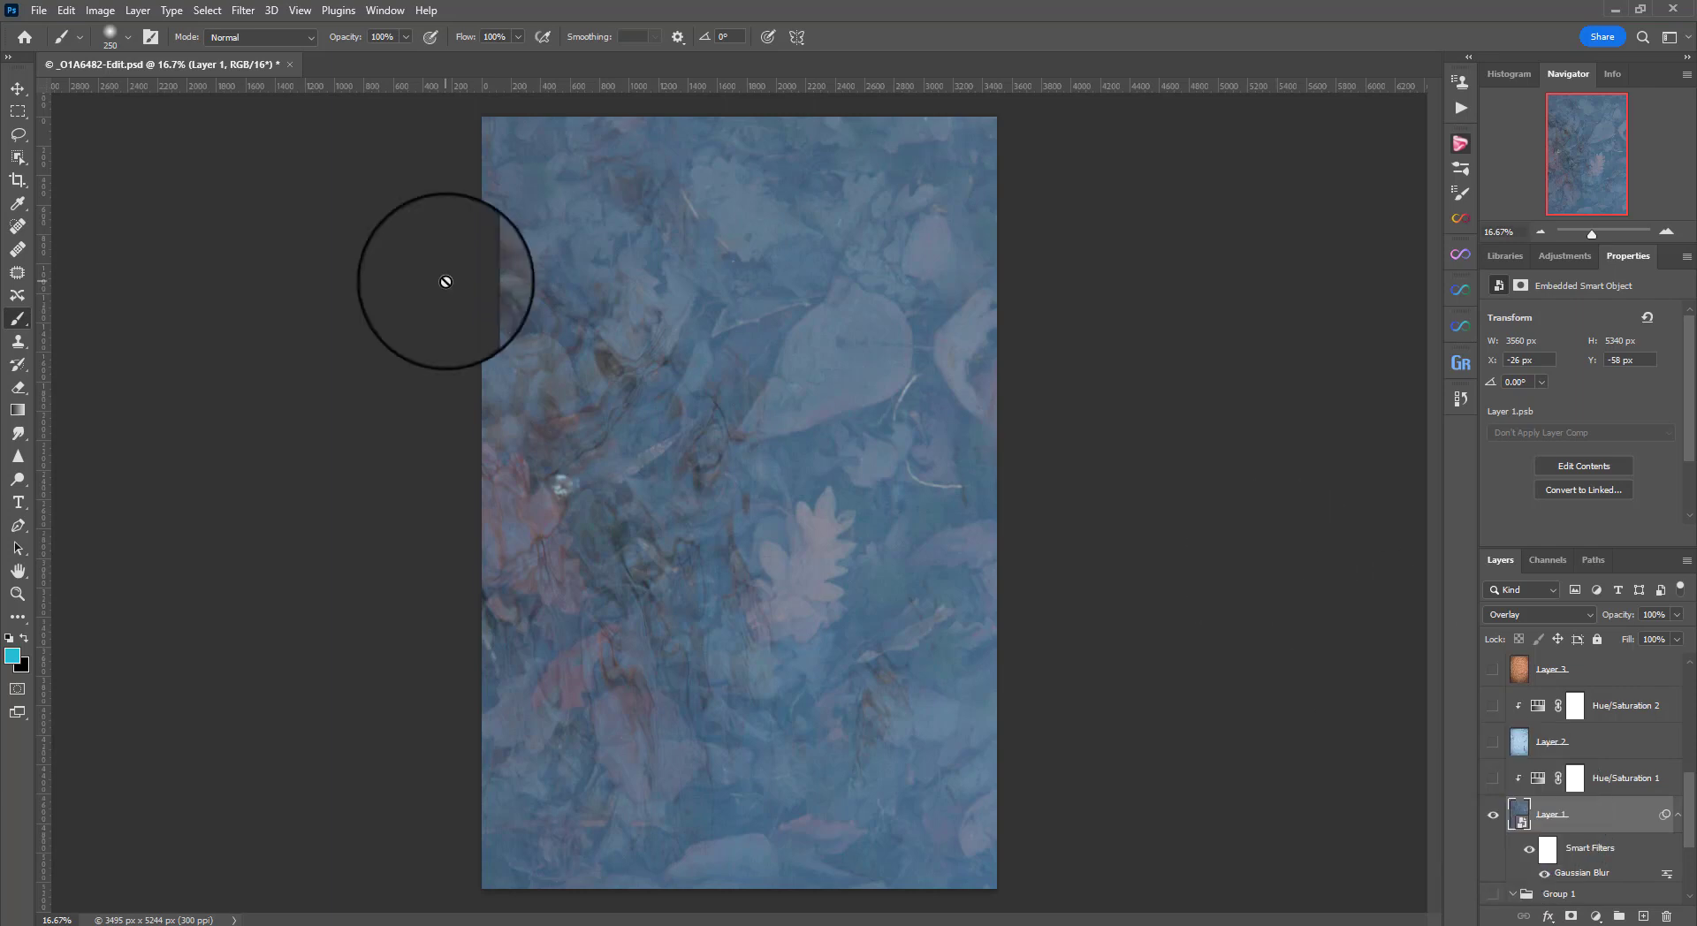
# - Preview a stronger Gaussian Blur and cancel it, then show Hue/Saturation 1 to tint the texture green
pyautogui.click(243, 9)
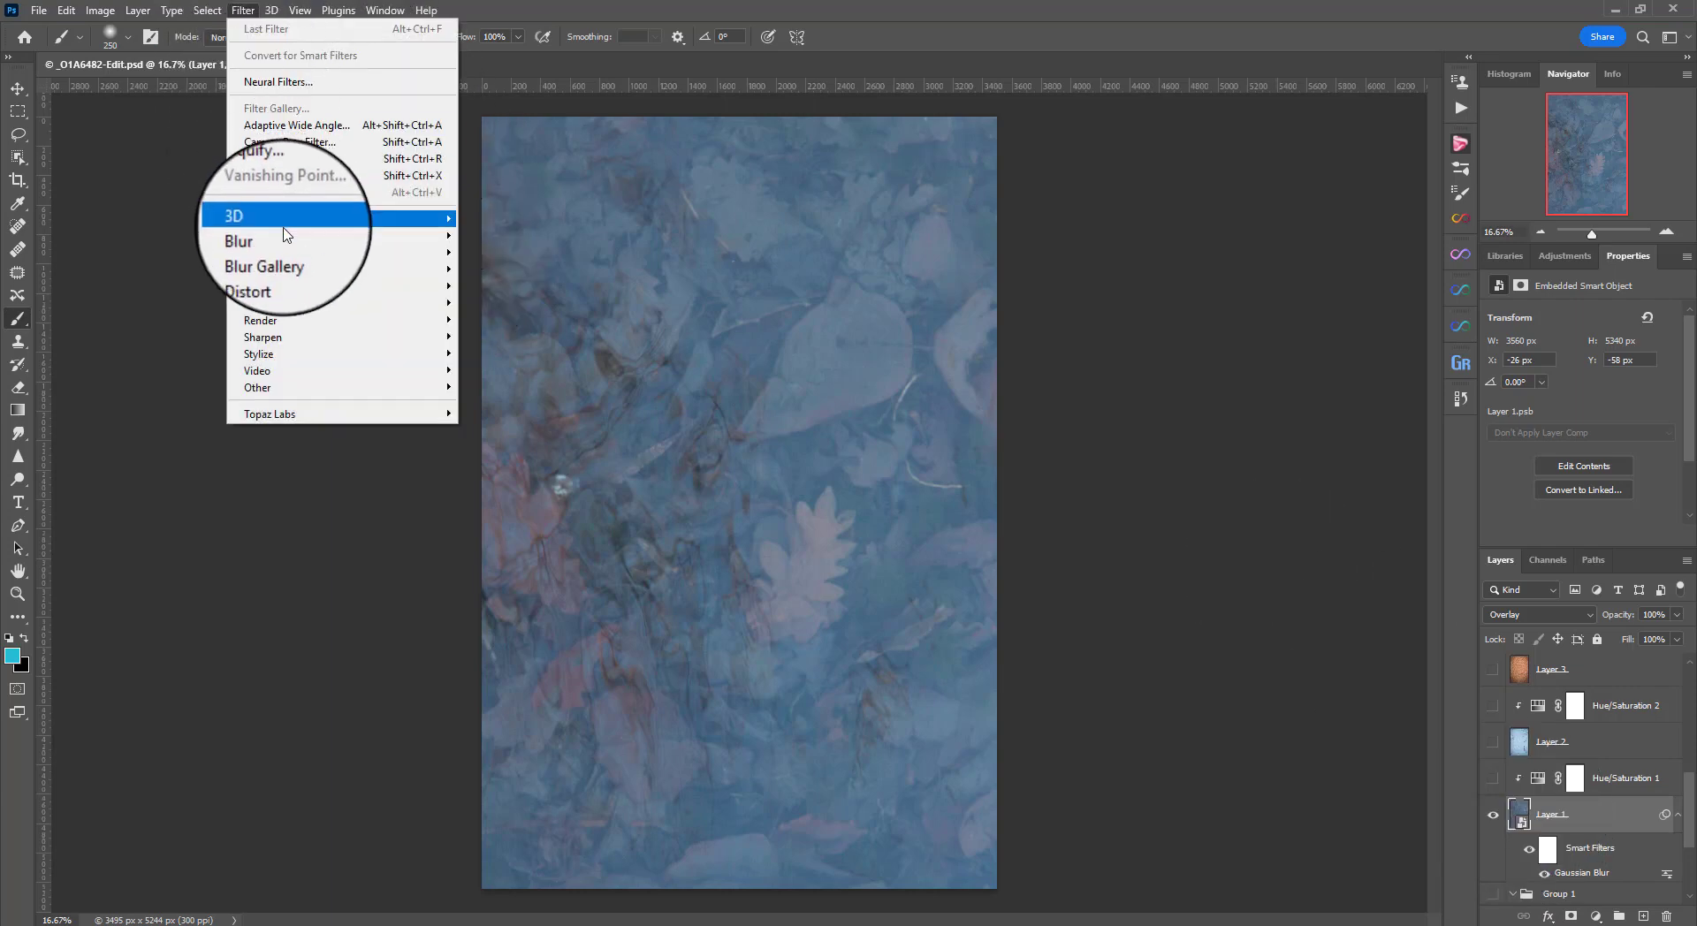
pyautogui.moveTo(288, 235)
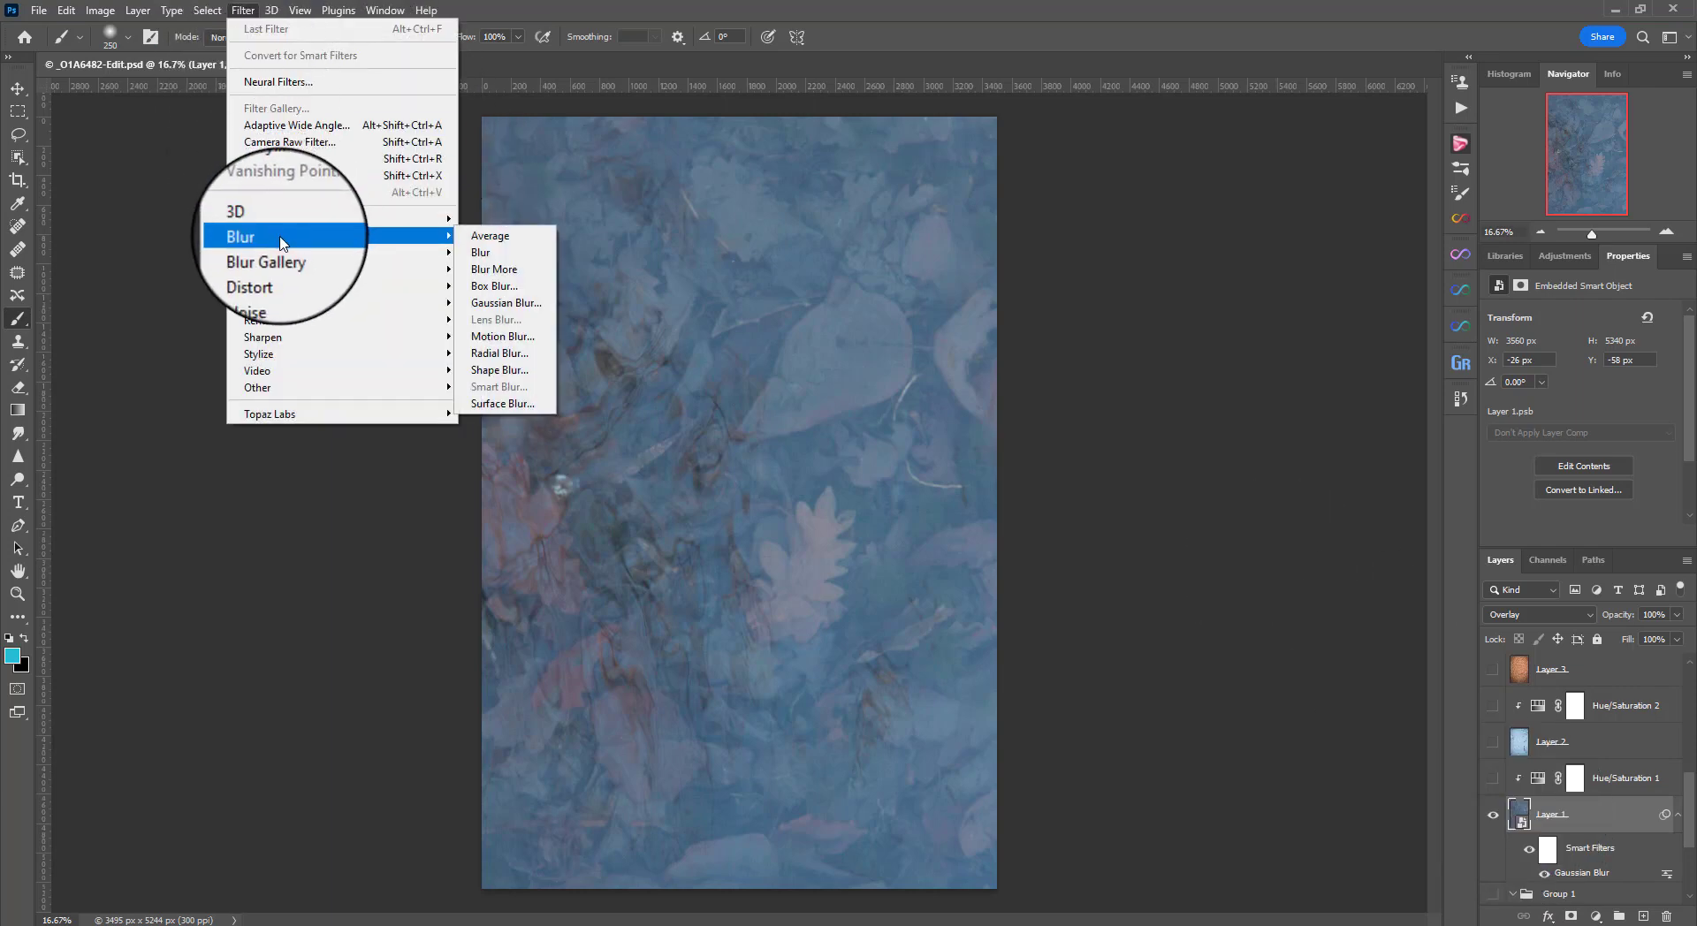
pyautogui.click(509, 305)
pyautogui.moveTo(1443, 570); pyautogui.dragTo(1403, 569)
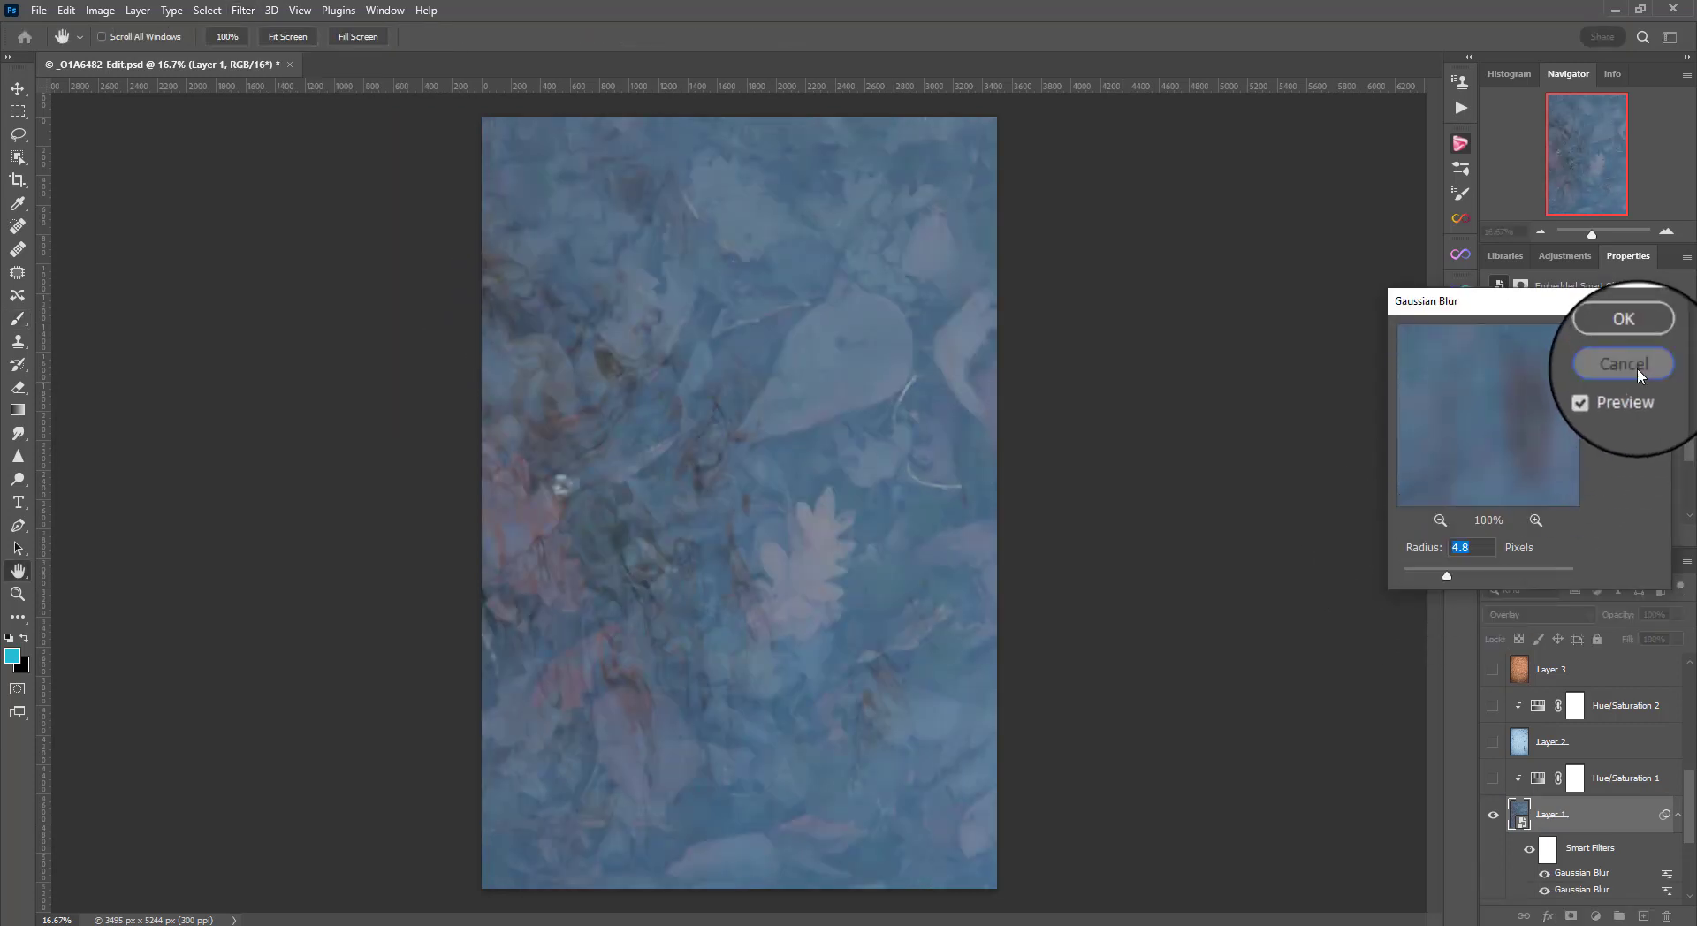
pyautogui.click(1637, 368)
pyautogui.click(1493, 778)
pyautogui.click(1626, 778)
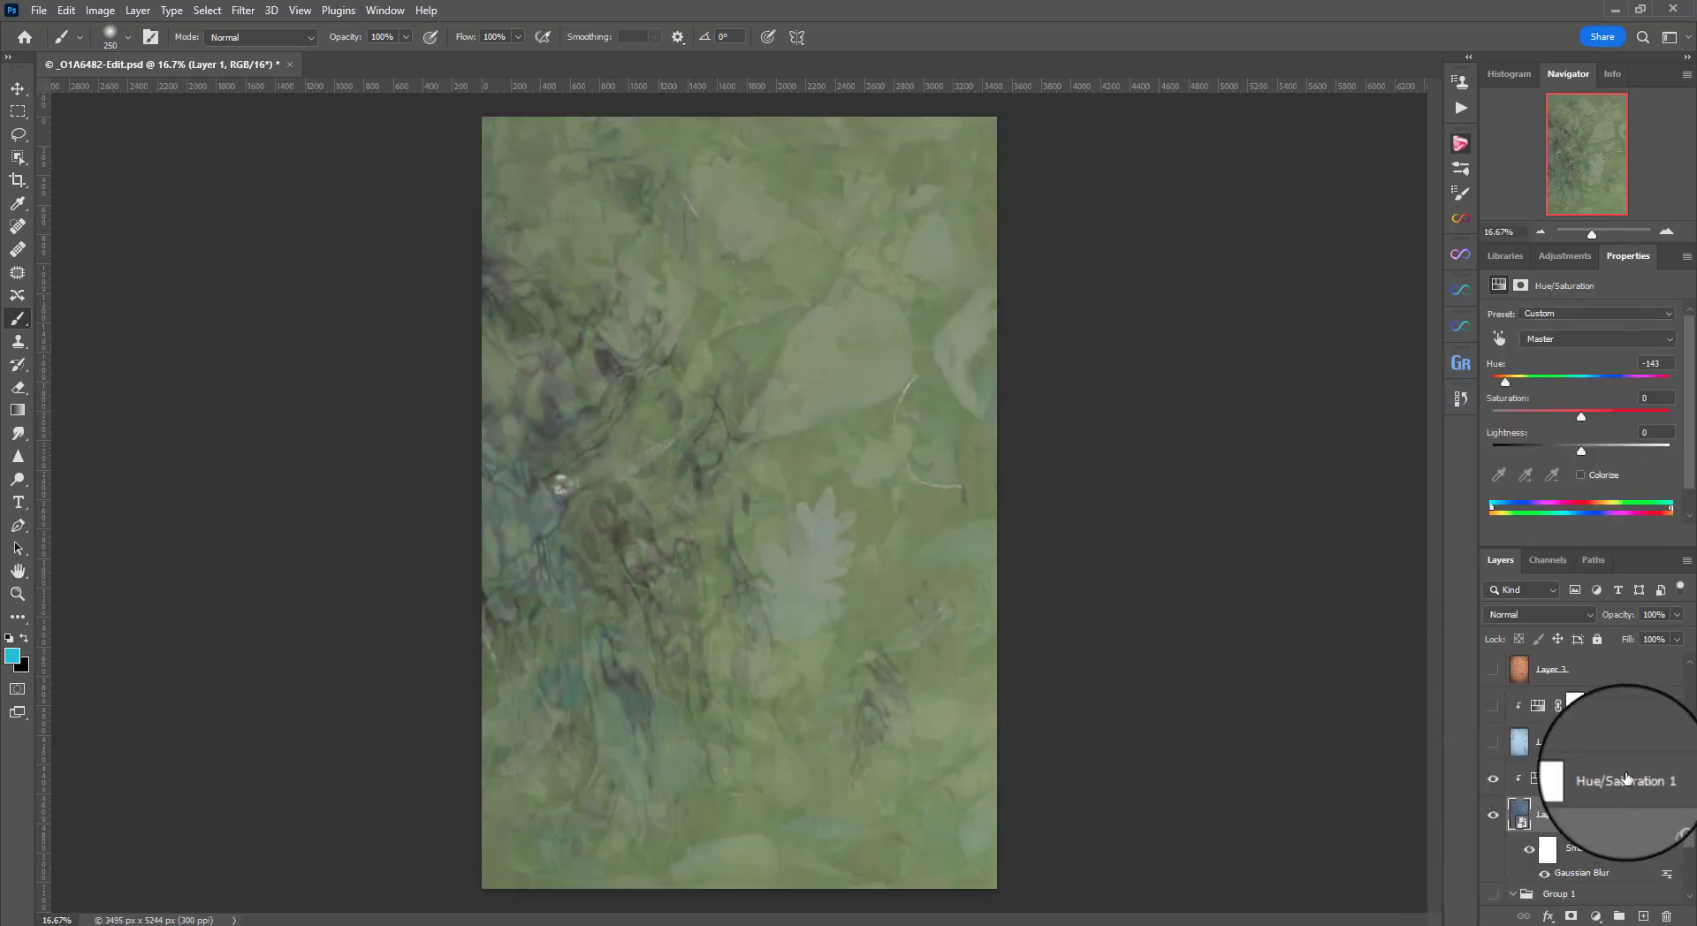
# - Set Hue/Saturation 1's Hue slider to -148 in the Properties panel
pyautogui.click(1597, 919)
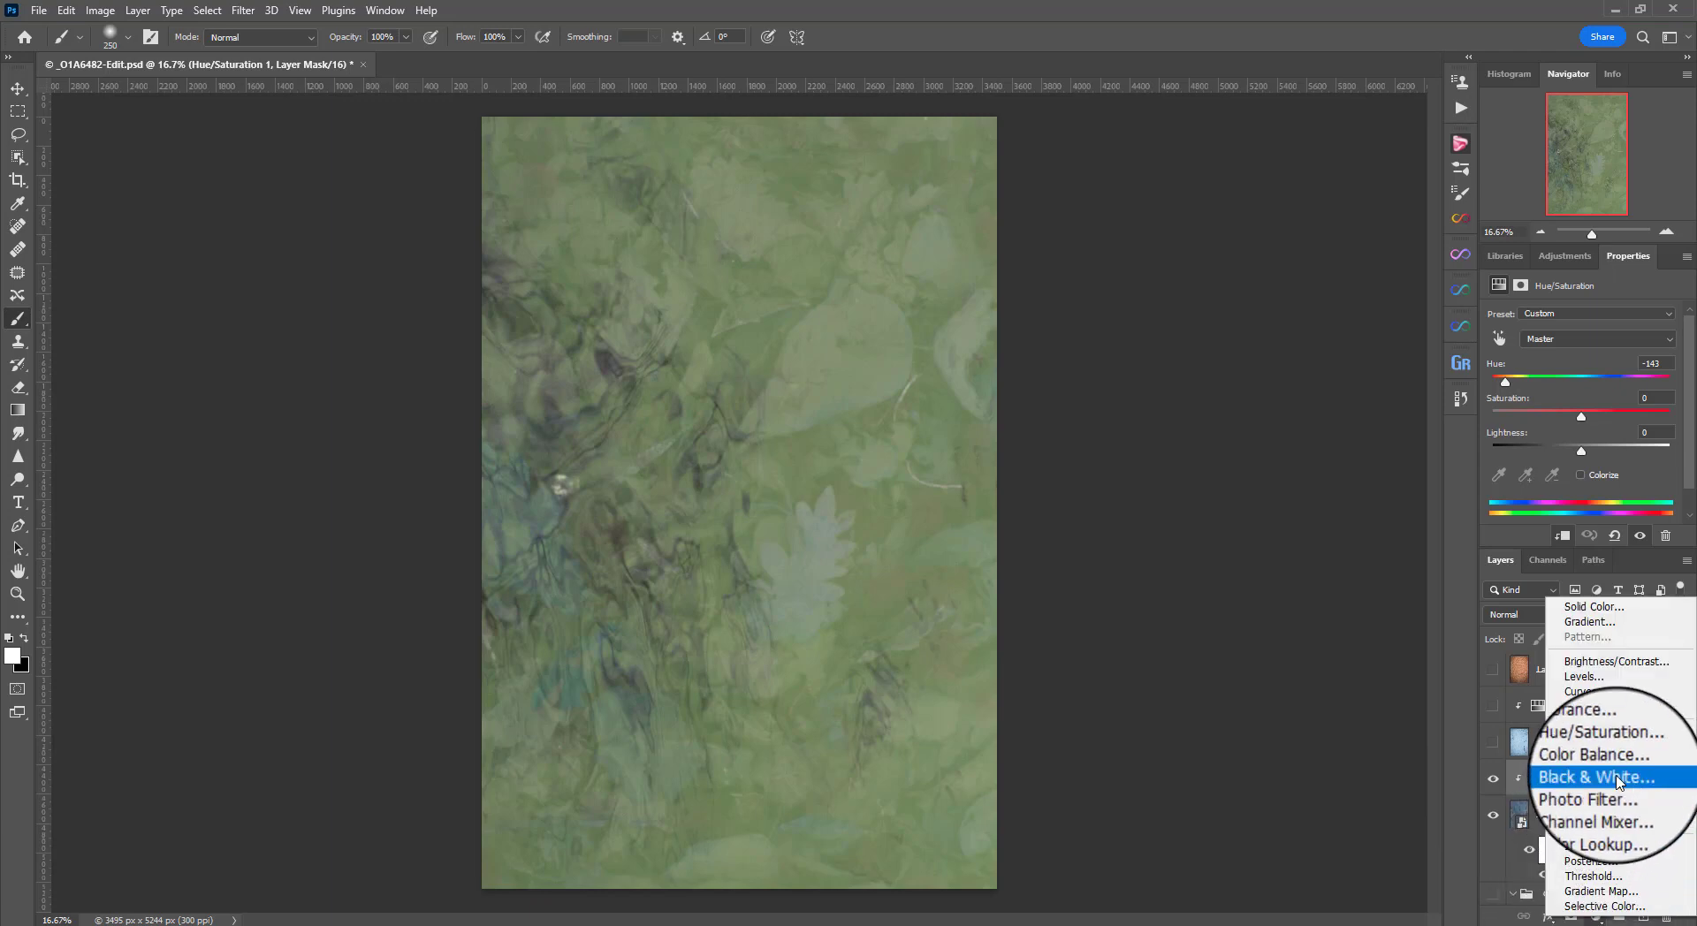
pyautogui.press('Escape')
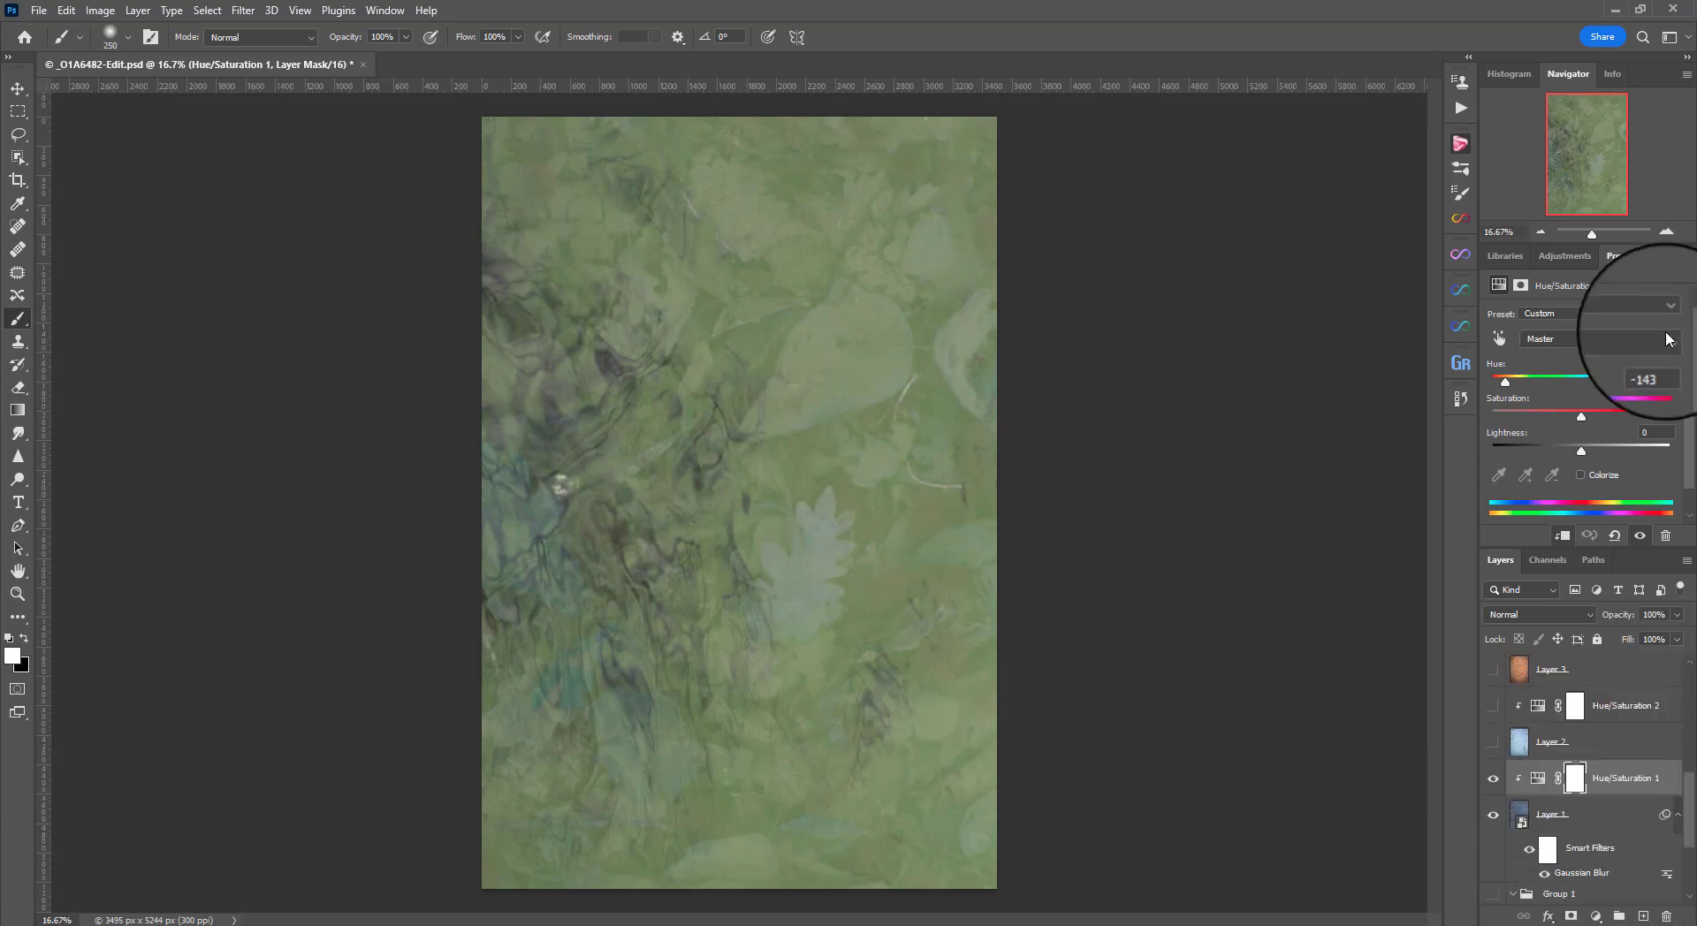
pyautogui.moveTo(1512, 382)
pyautogui.mouseDown()
pyautogui.moveTo(1616, 381)
pyautogui.moveTo(1500, 382)
pyautogui.mouseUp()
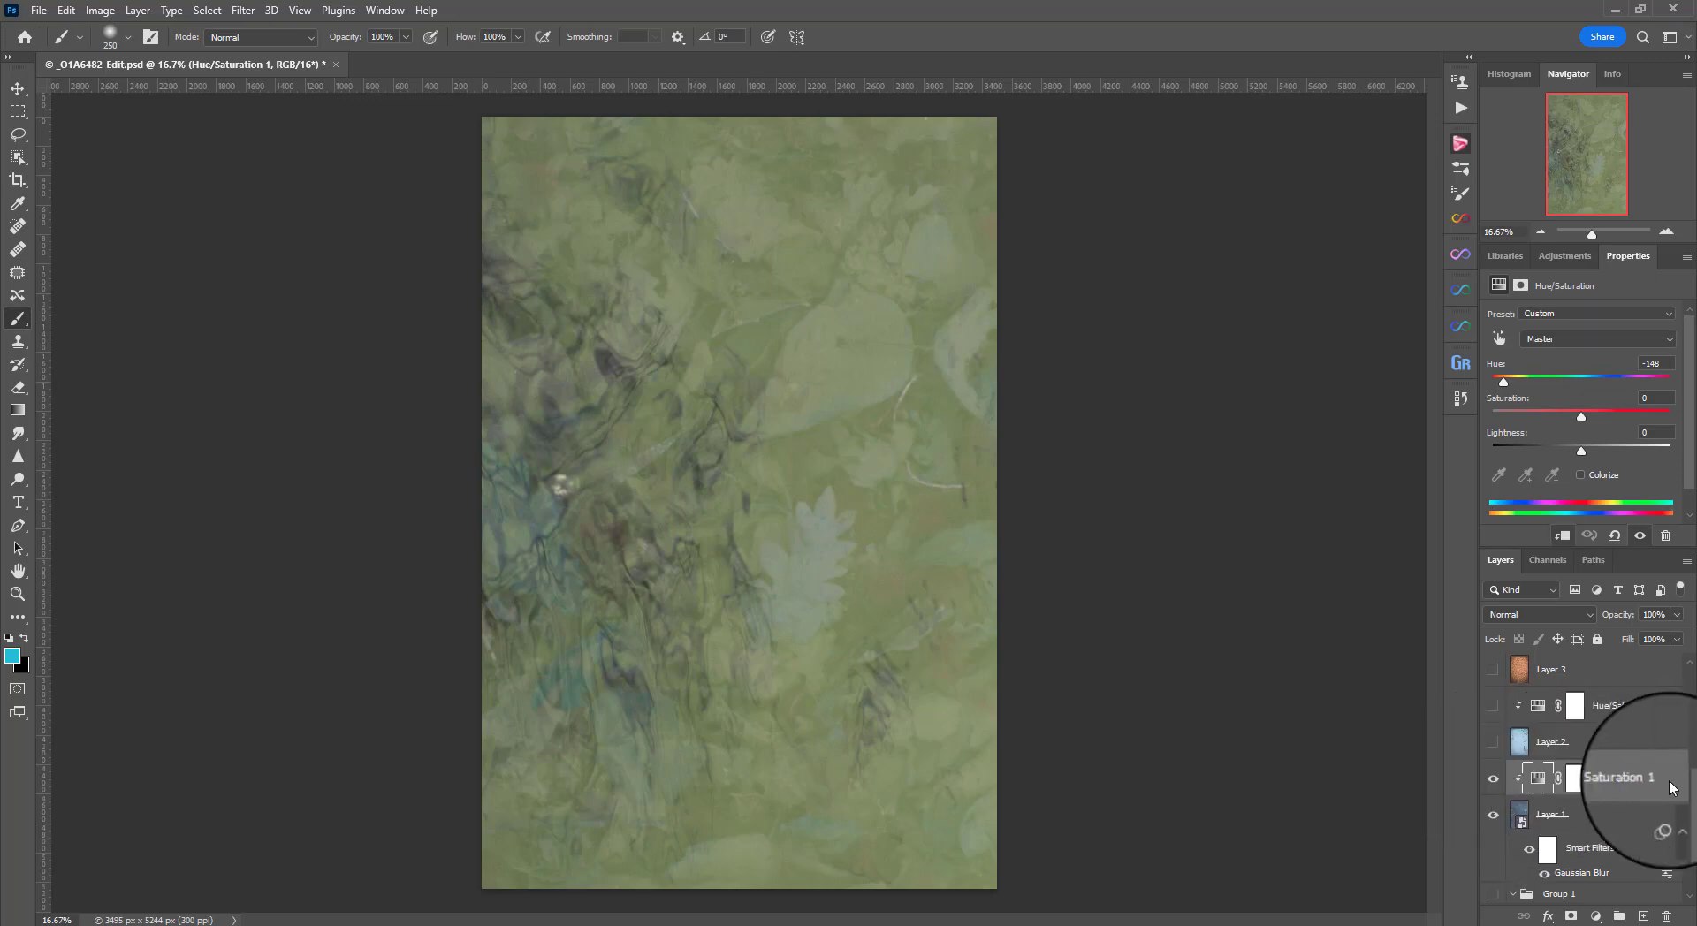
# - Toggle Layer 1, then preview the Layer 2 ice texture with and without its Hue/Saturation 2 pink tint
pyautogui.click(1564, 813)
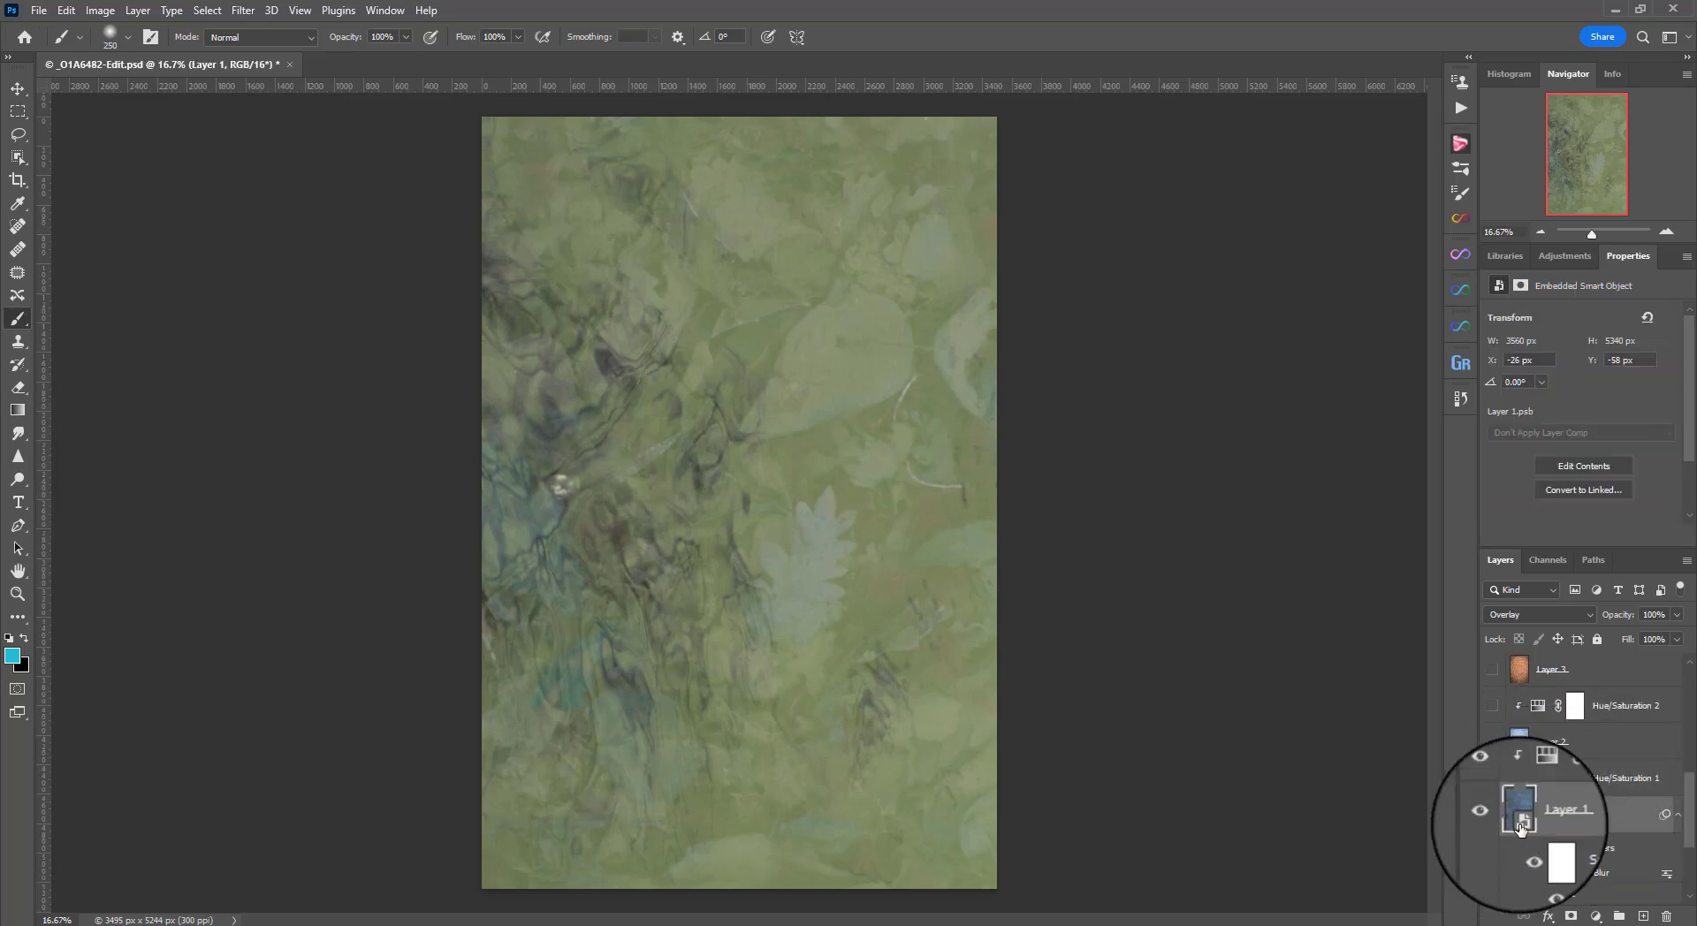
pyautogui.click(1494, 815)
pyautogui.click(1494, 819)
pyautogui.click(1493, 742)
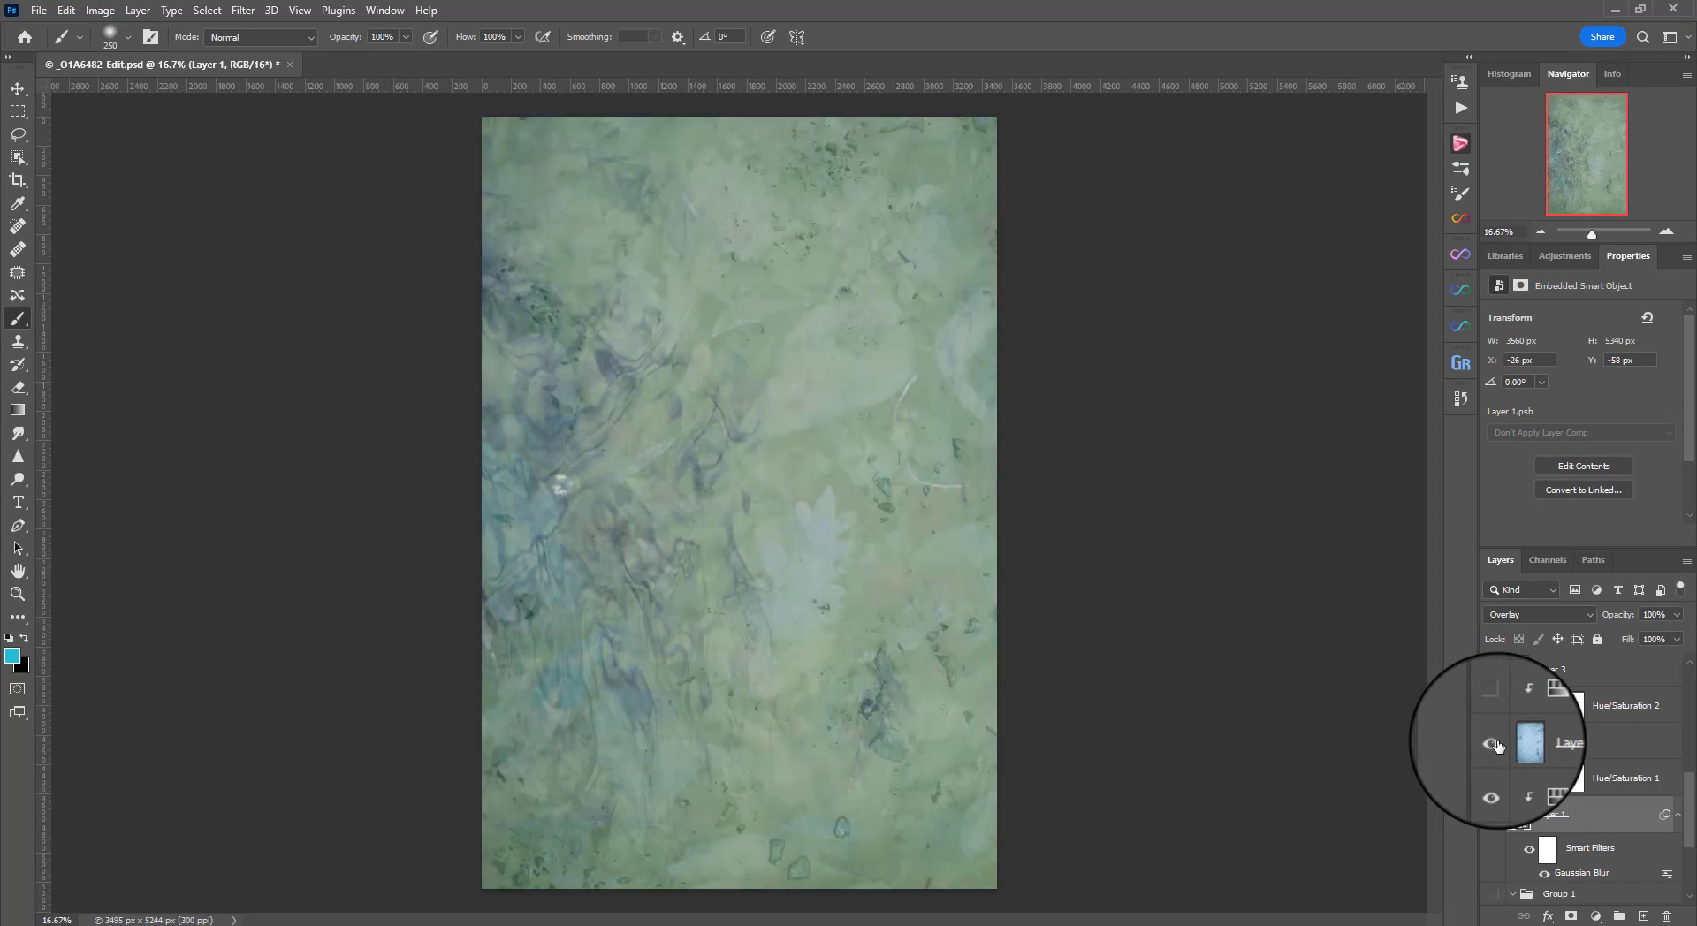
pyautogui.click(1493, 706)
pyautogui.keyDown('alt'); pyautogui.click(1494, 741); pyautogui.keyUp('alt')
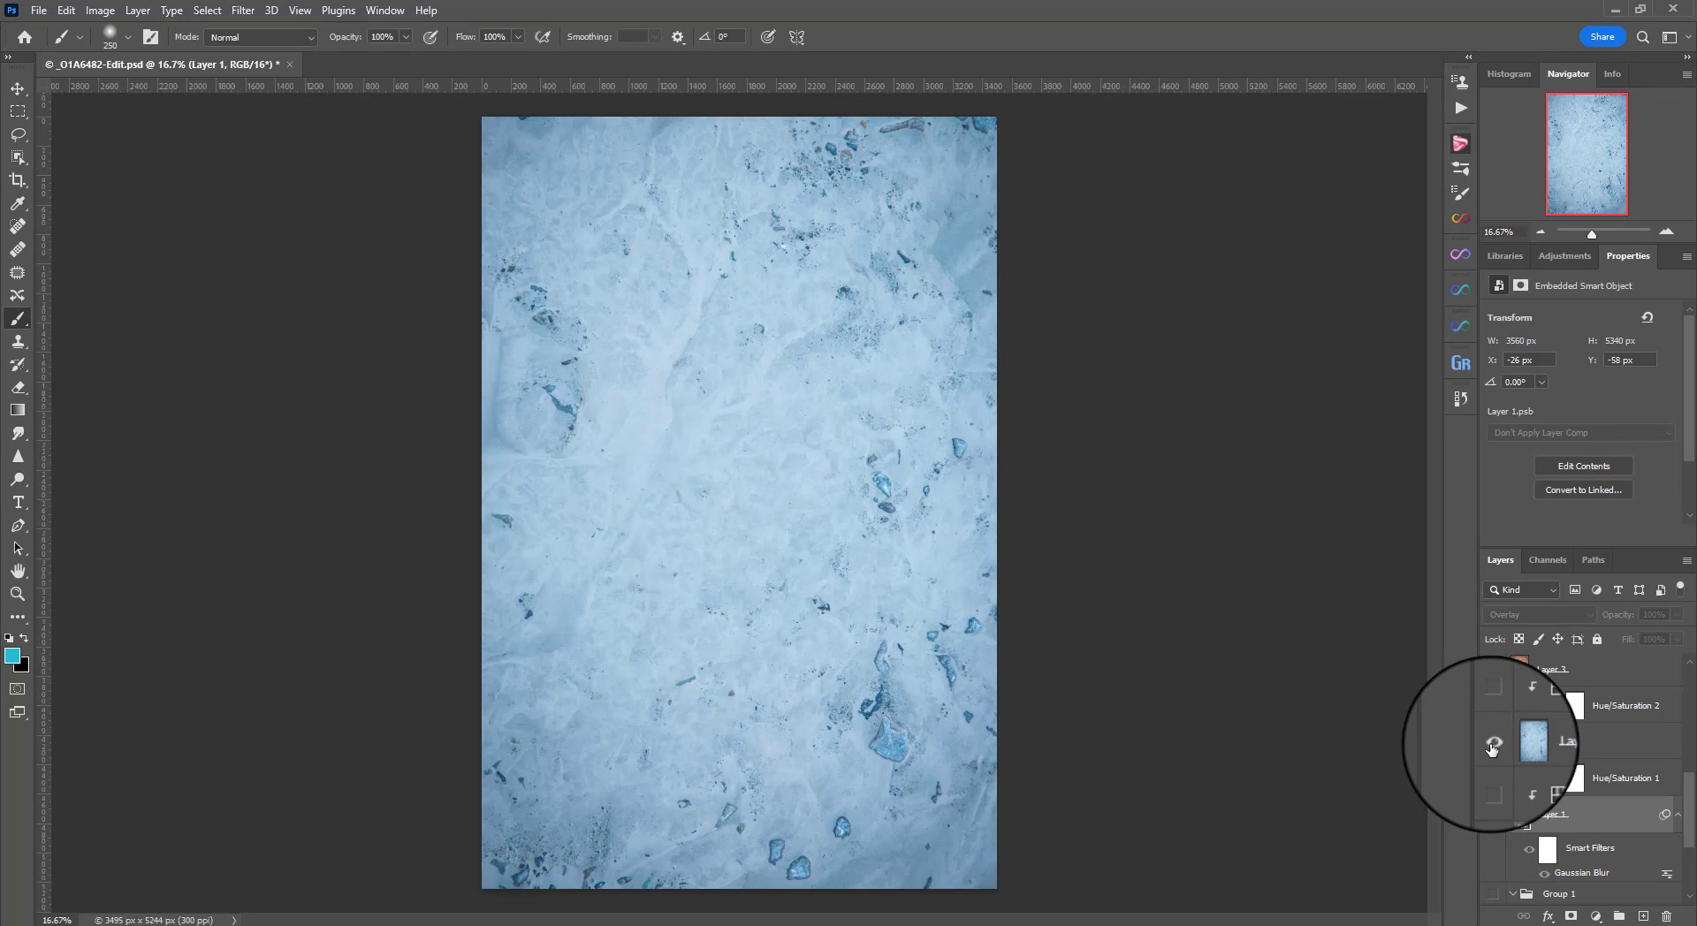
pyautogui.click(1493, 707)
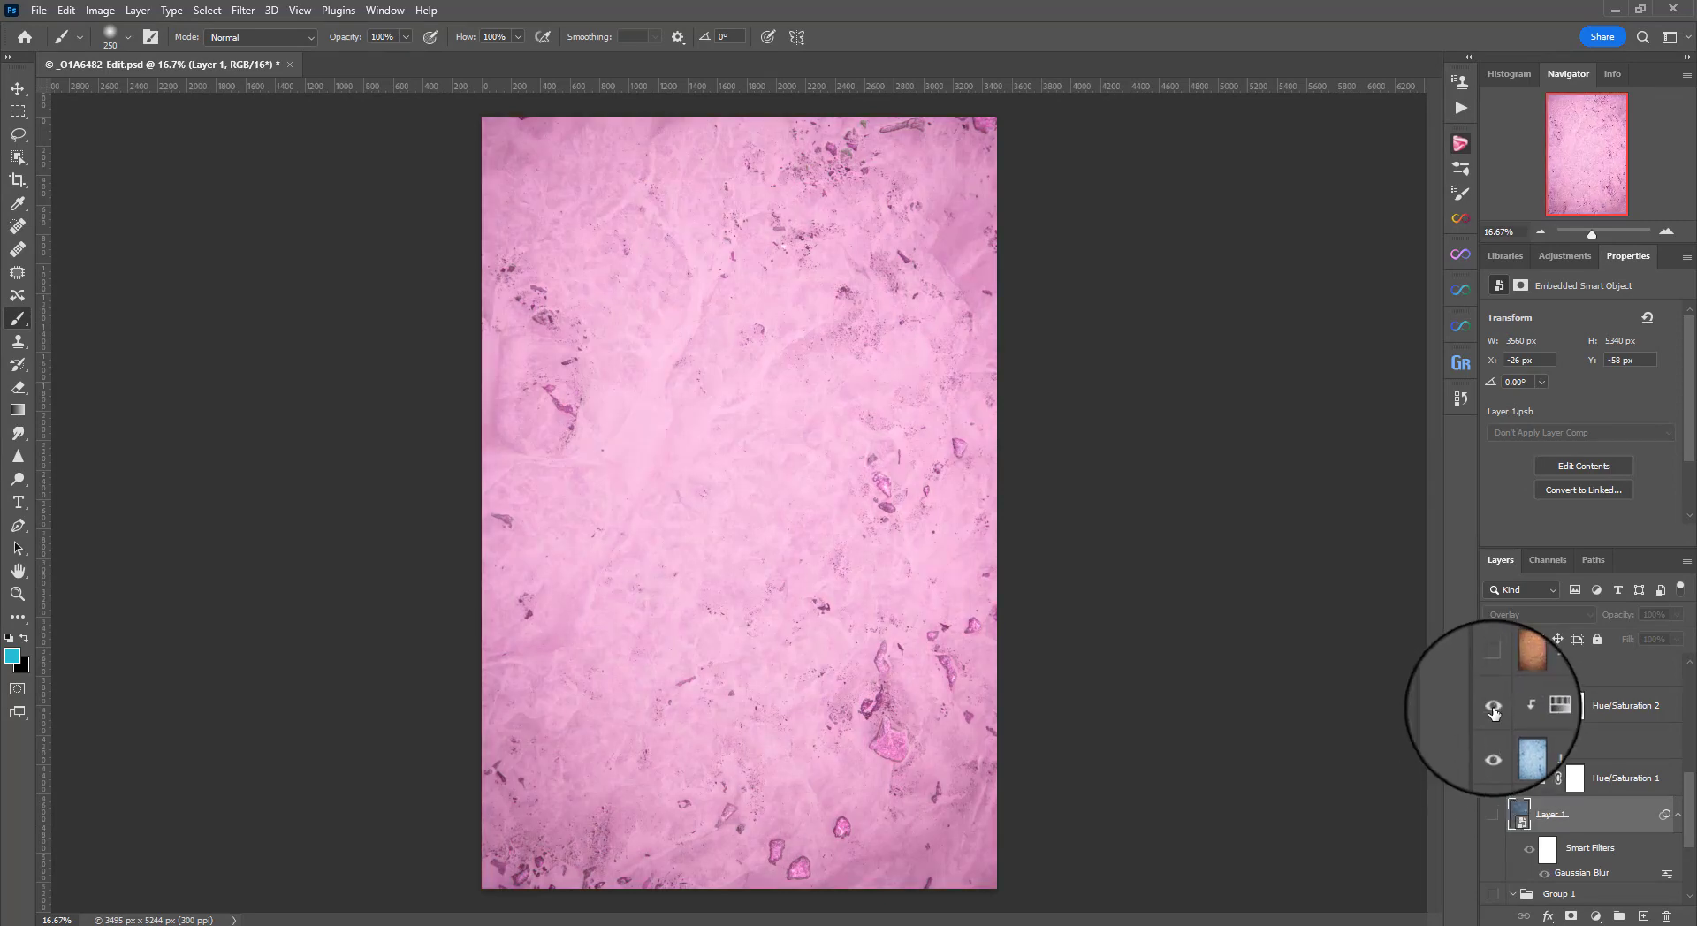
pyautogui.click(1493, 706)
pyautogui.click(1493, 745)
# - Show the Layer 3 paper texture with Hue/Saturation 3, undo an opacity change, and switch to Lightroom
pyautogui.scroll(3, 1493, 760)
pyautogui.click(1492, 781)
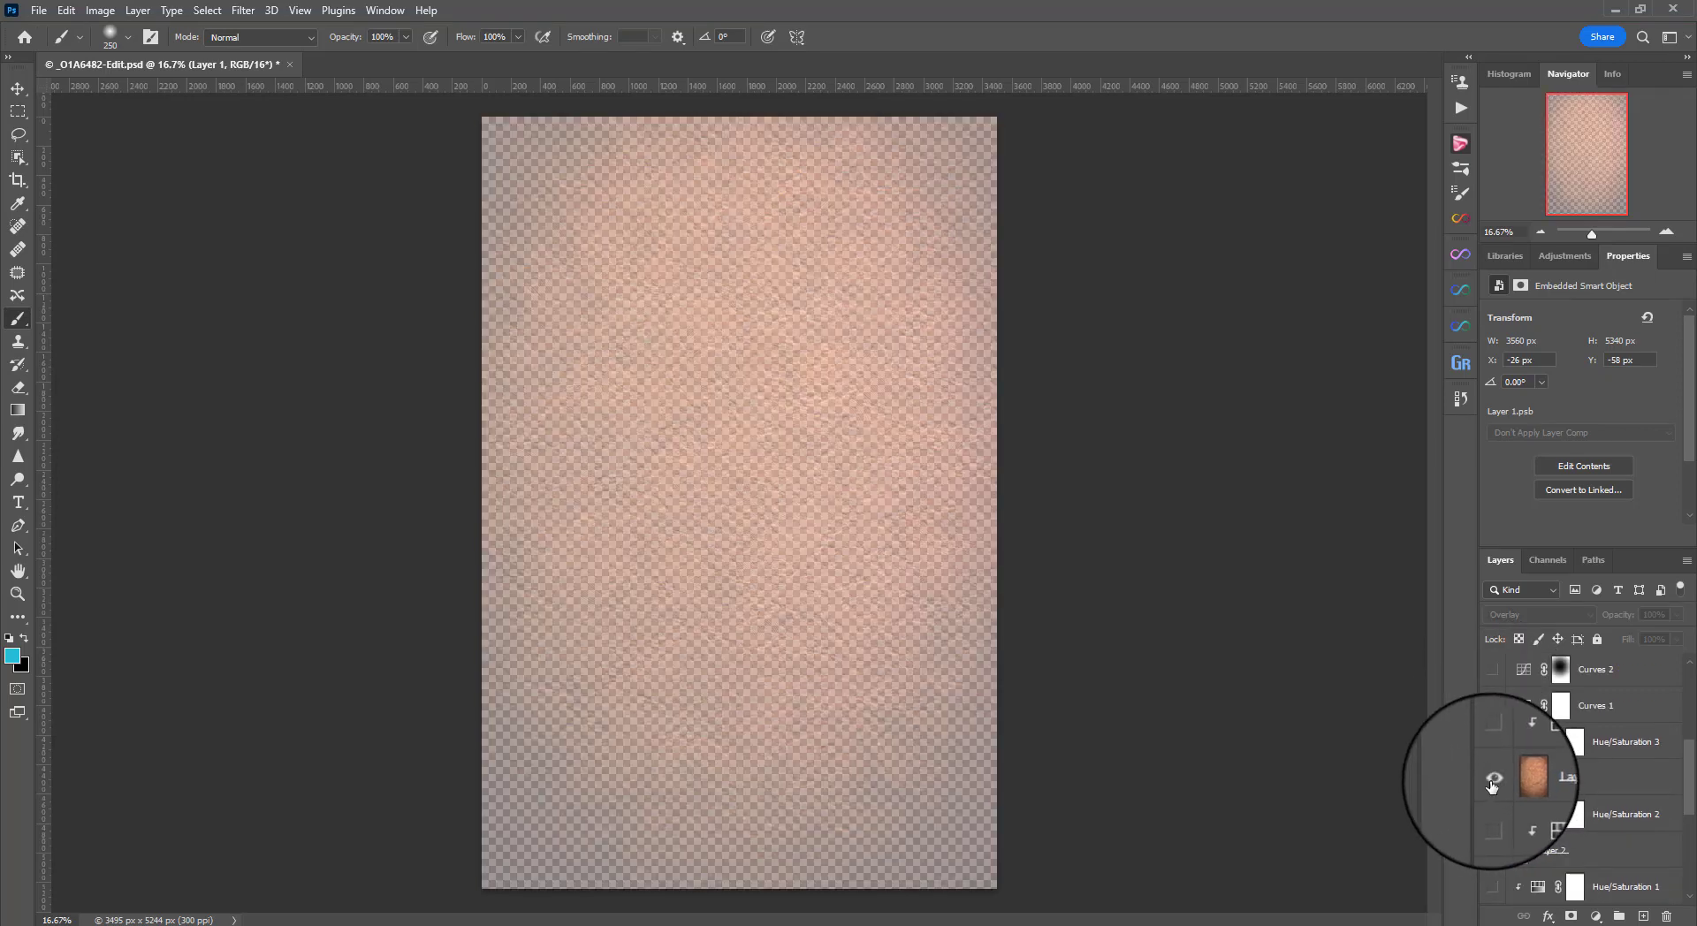
pyautogui.click(1519, 778)
pyautogui.click(1493, 743)
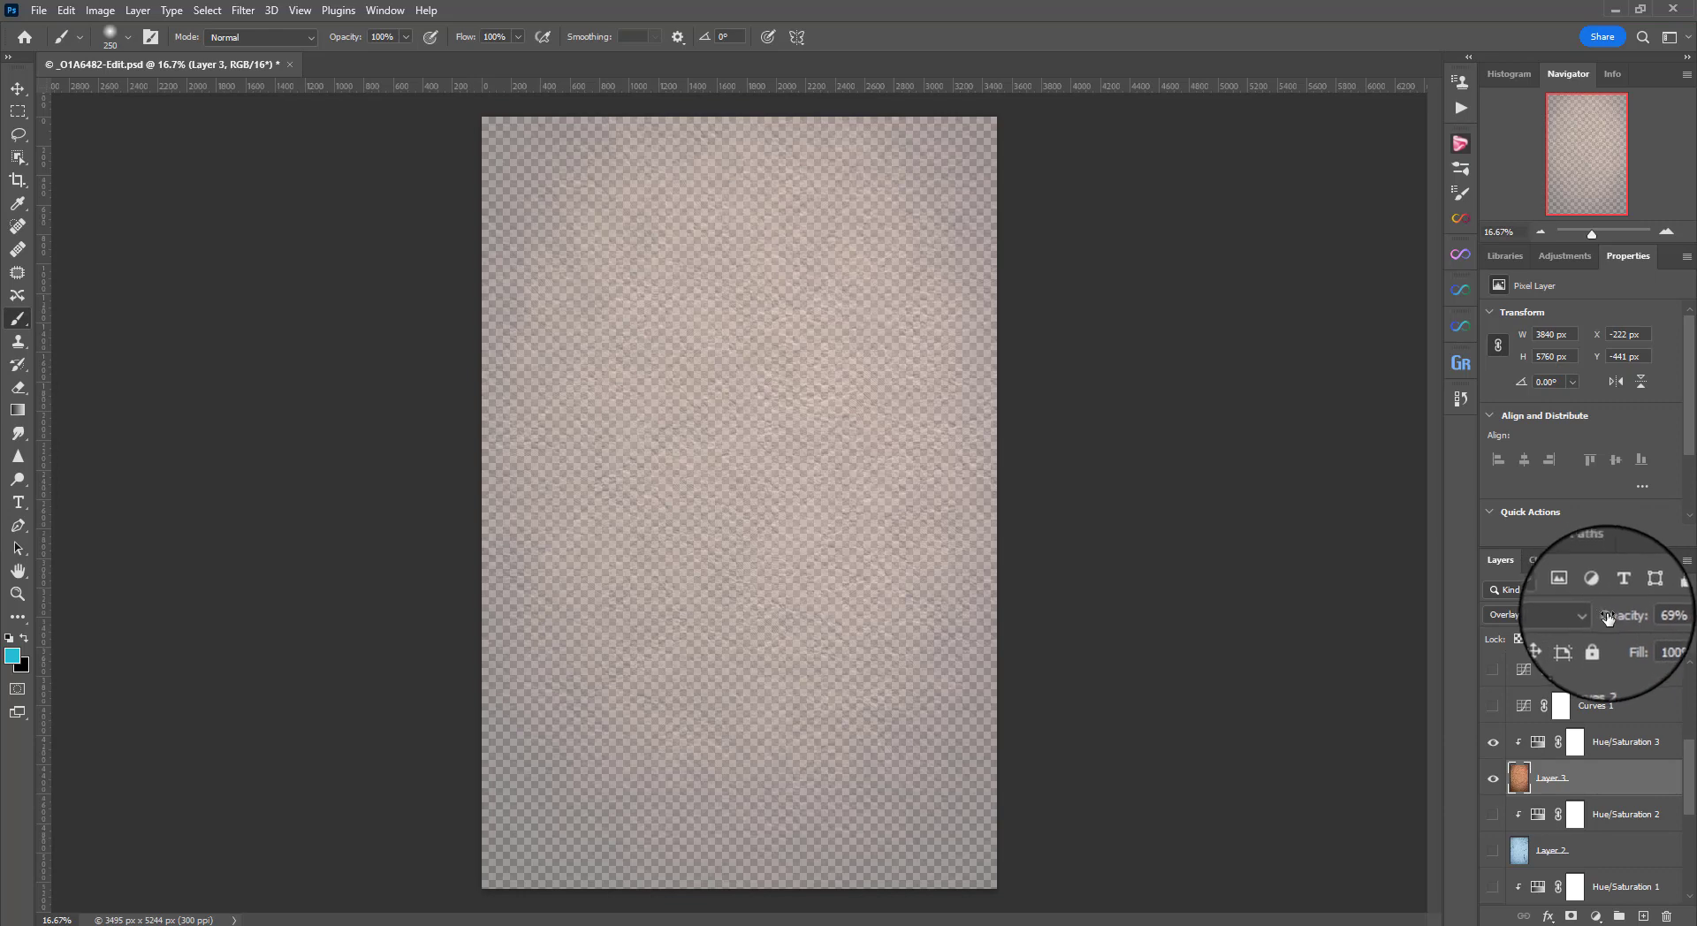
pyautogui.moveTo(1608, 619); pyautogui.dragTo(1662, 619)
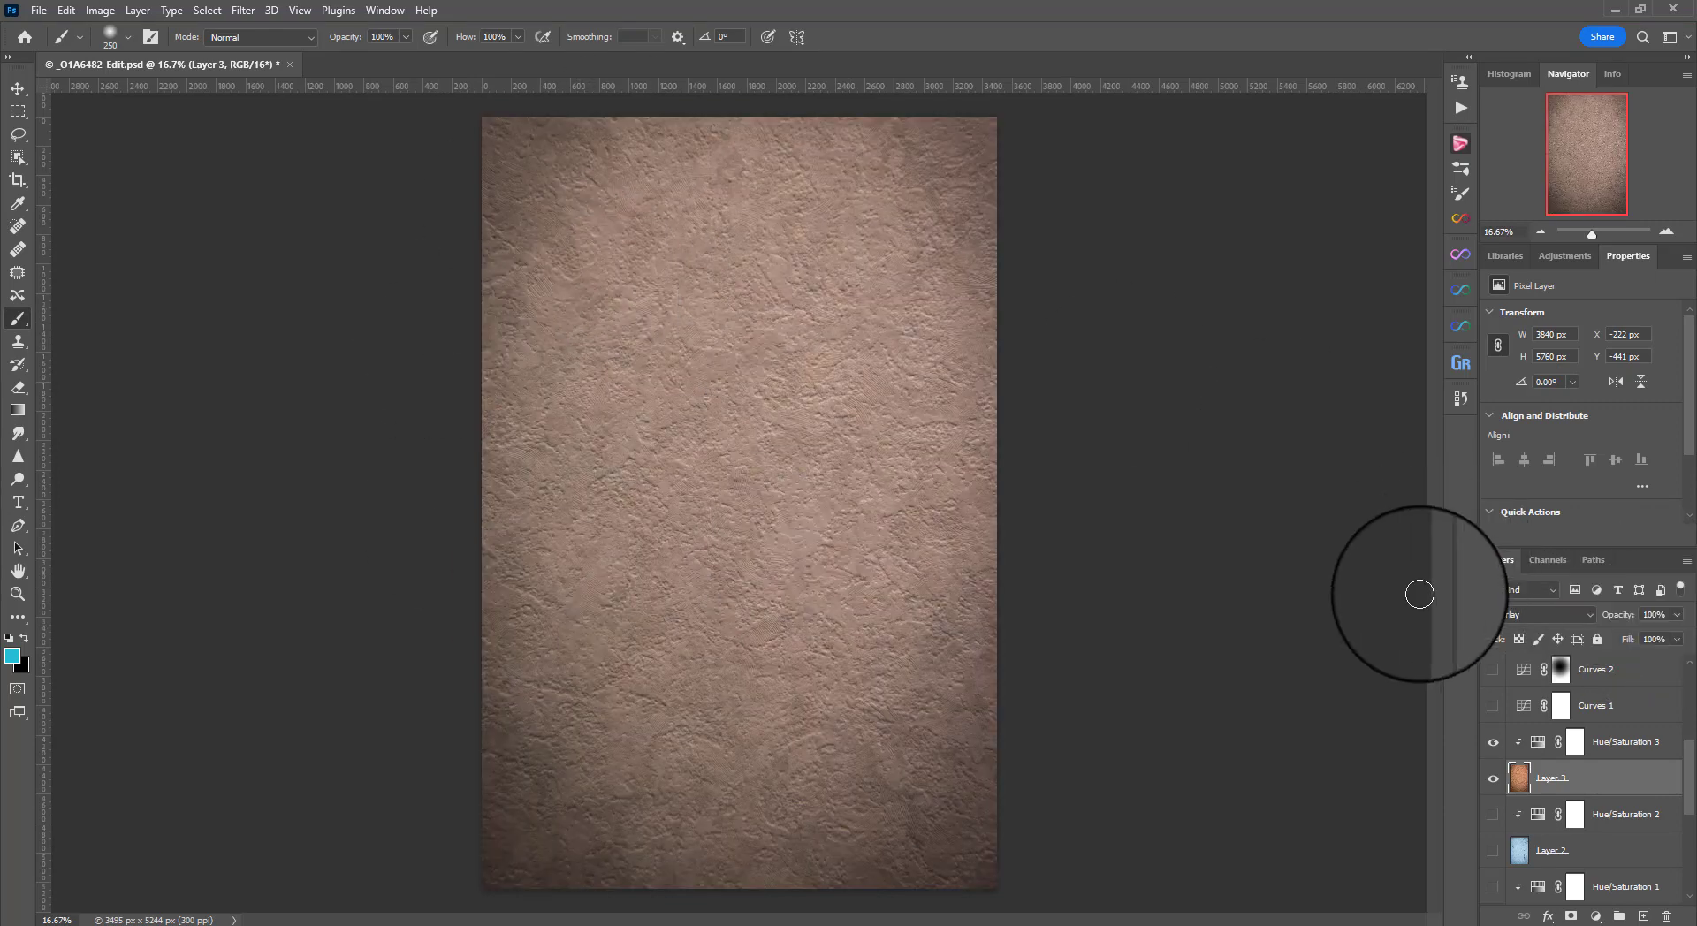
pyautogui.hotkey('ctrl', 'z')
pyautogui.hotkey('ctrl', 'z')
pyautogui.scroll(-2, 1641, 739)
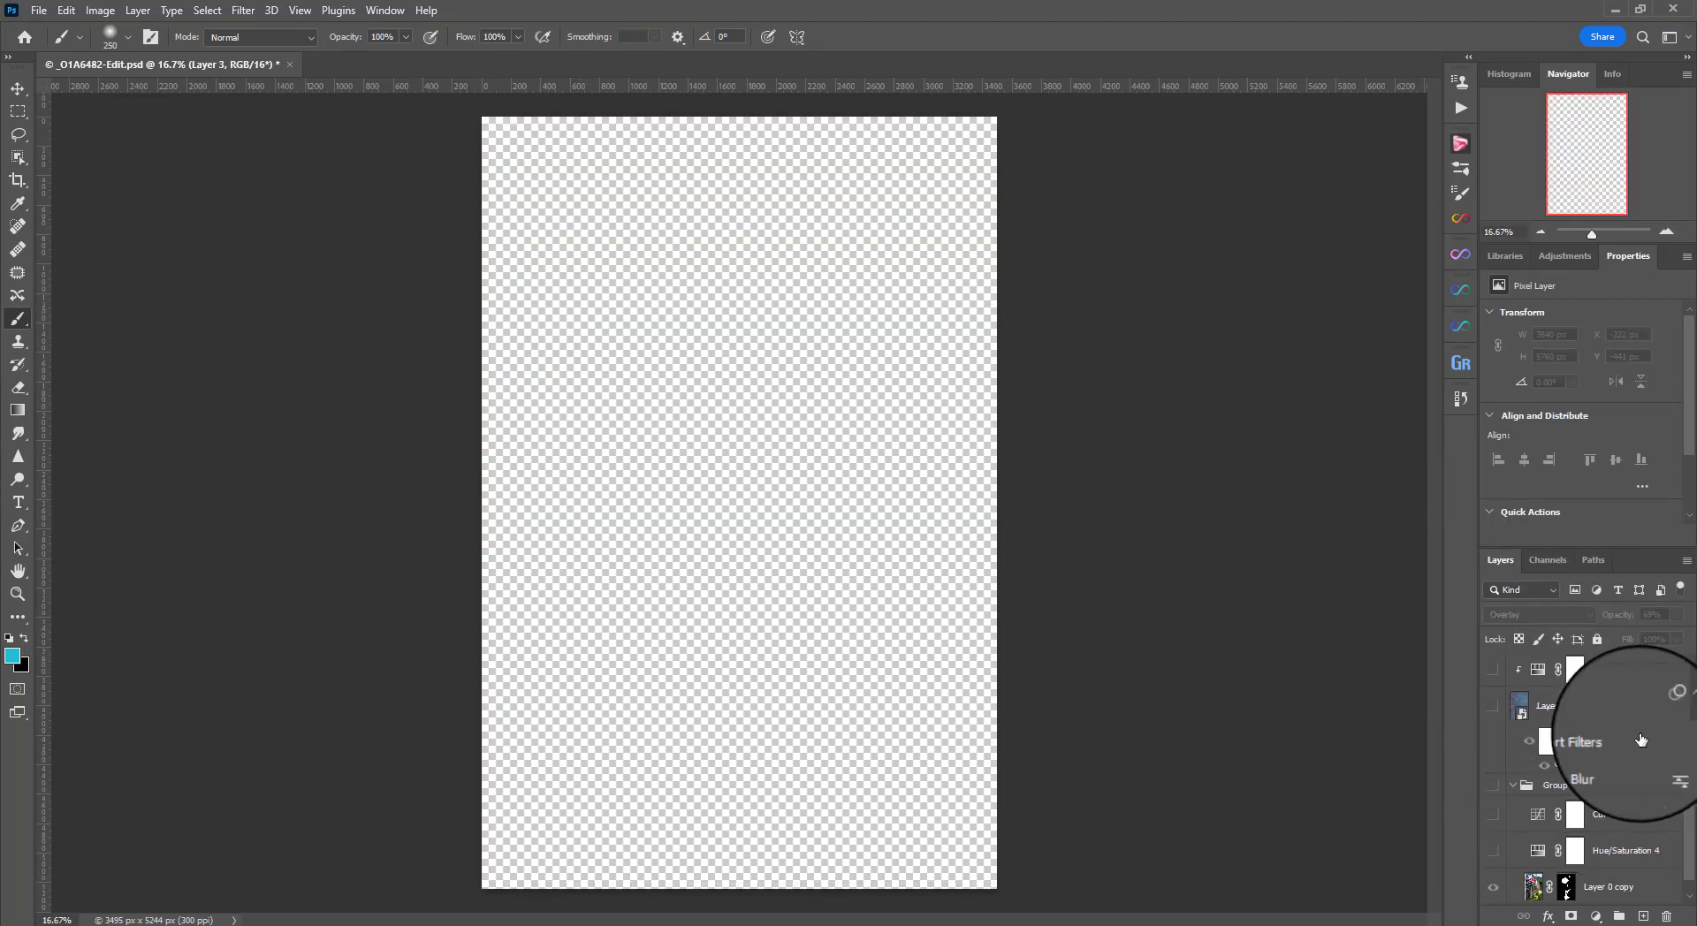
pyautogui.scroll(2, 1641, 739)
pyautogui.click(1493, 778)
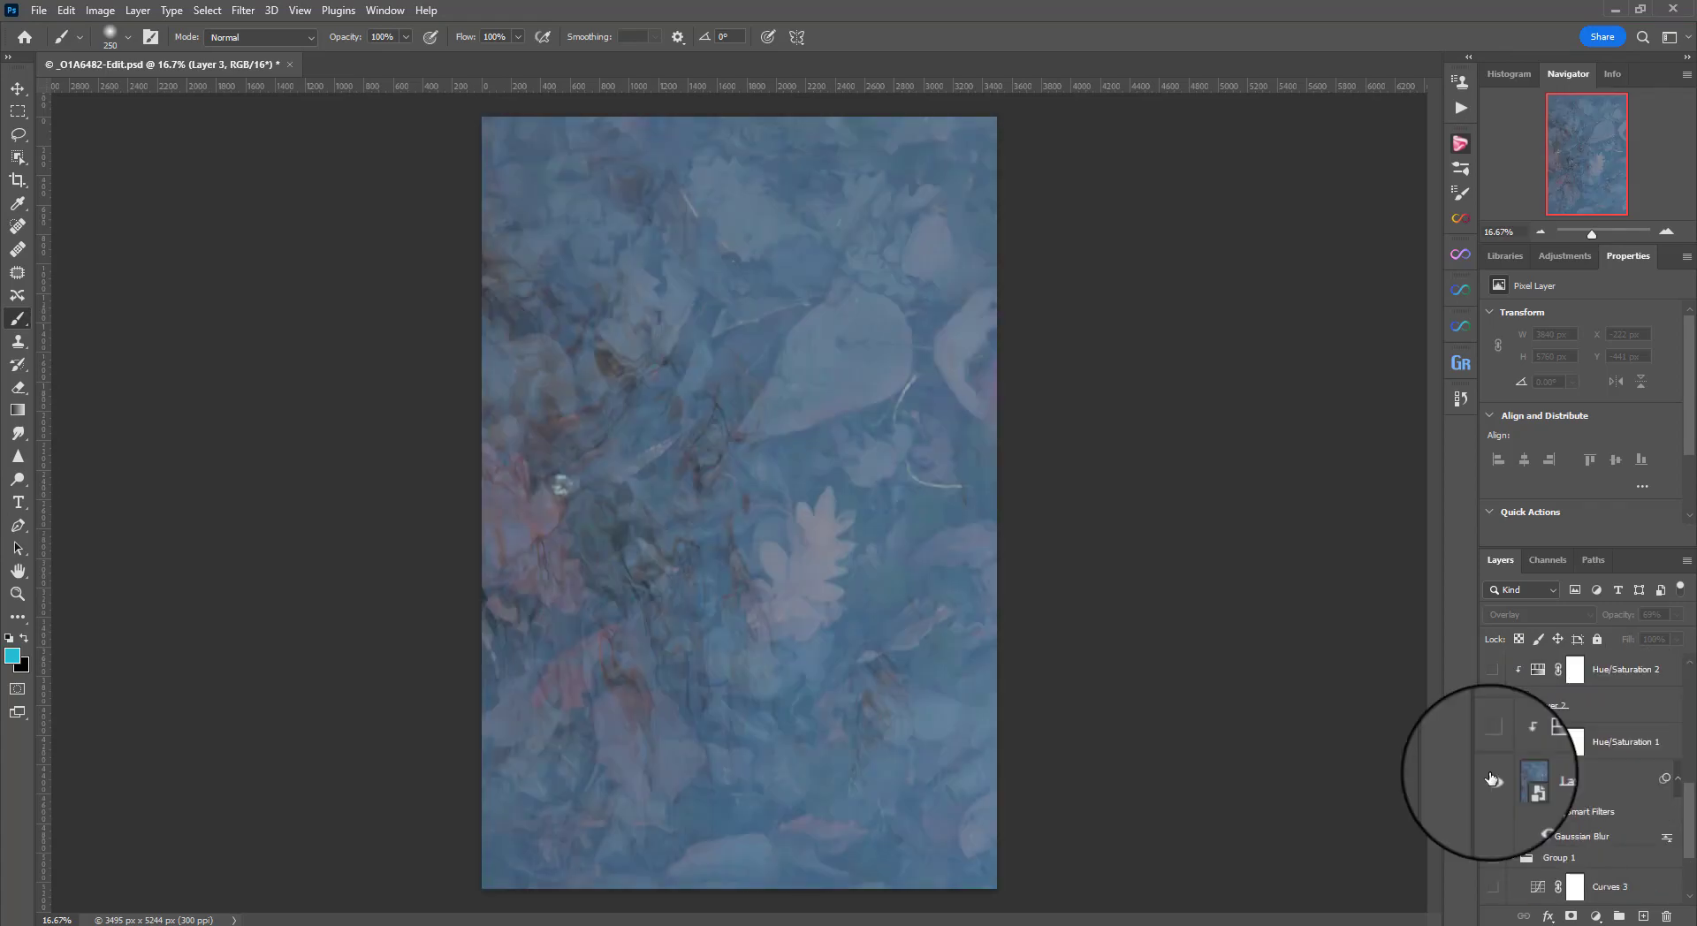
pyautogui.hotkey('alt', 'Tab')
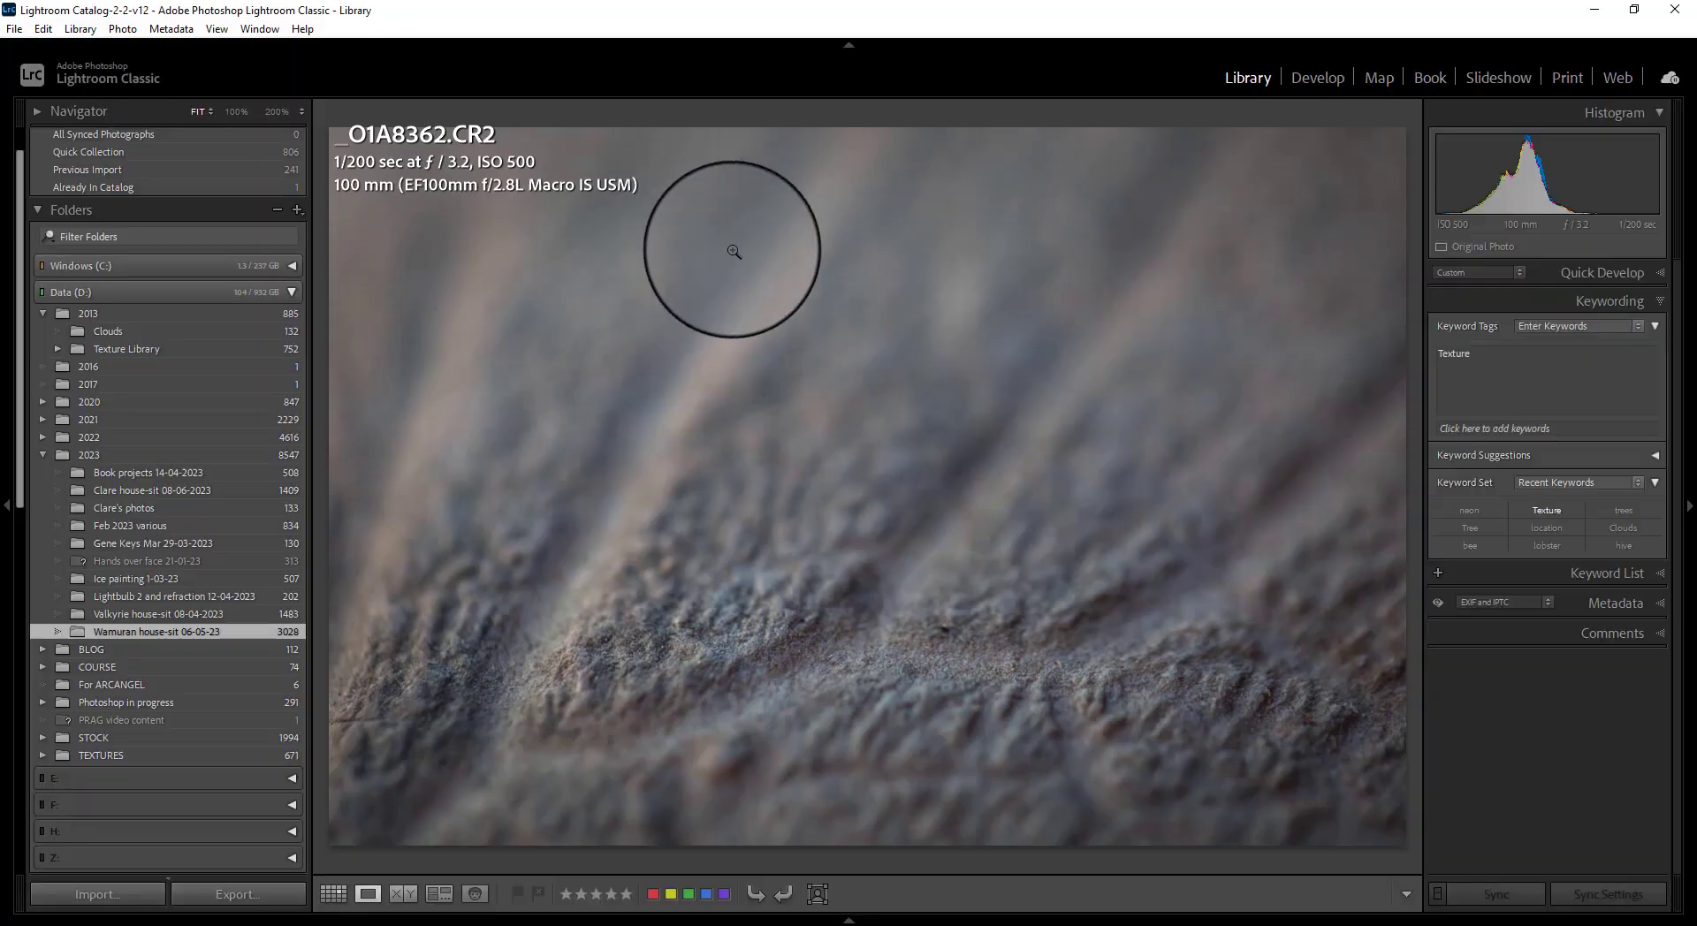
# - Open _O1A8354.CR2 from the Grid and send it to Edit in Adobe Photoshop
pyautogui.click(333, 894)
pyautogui.doubleClick(1121, 320)
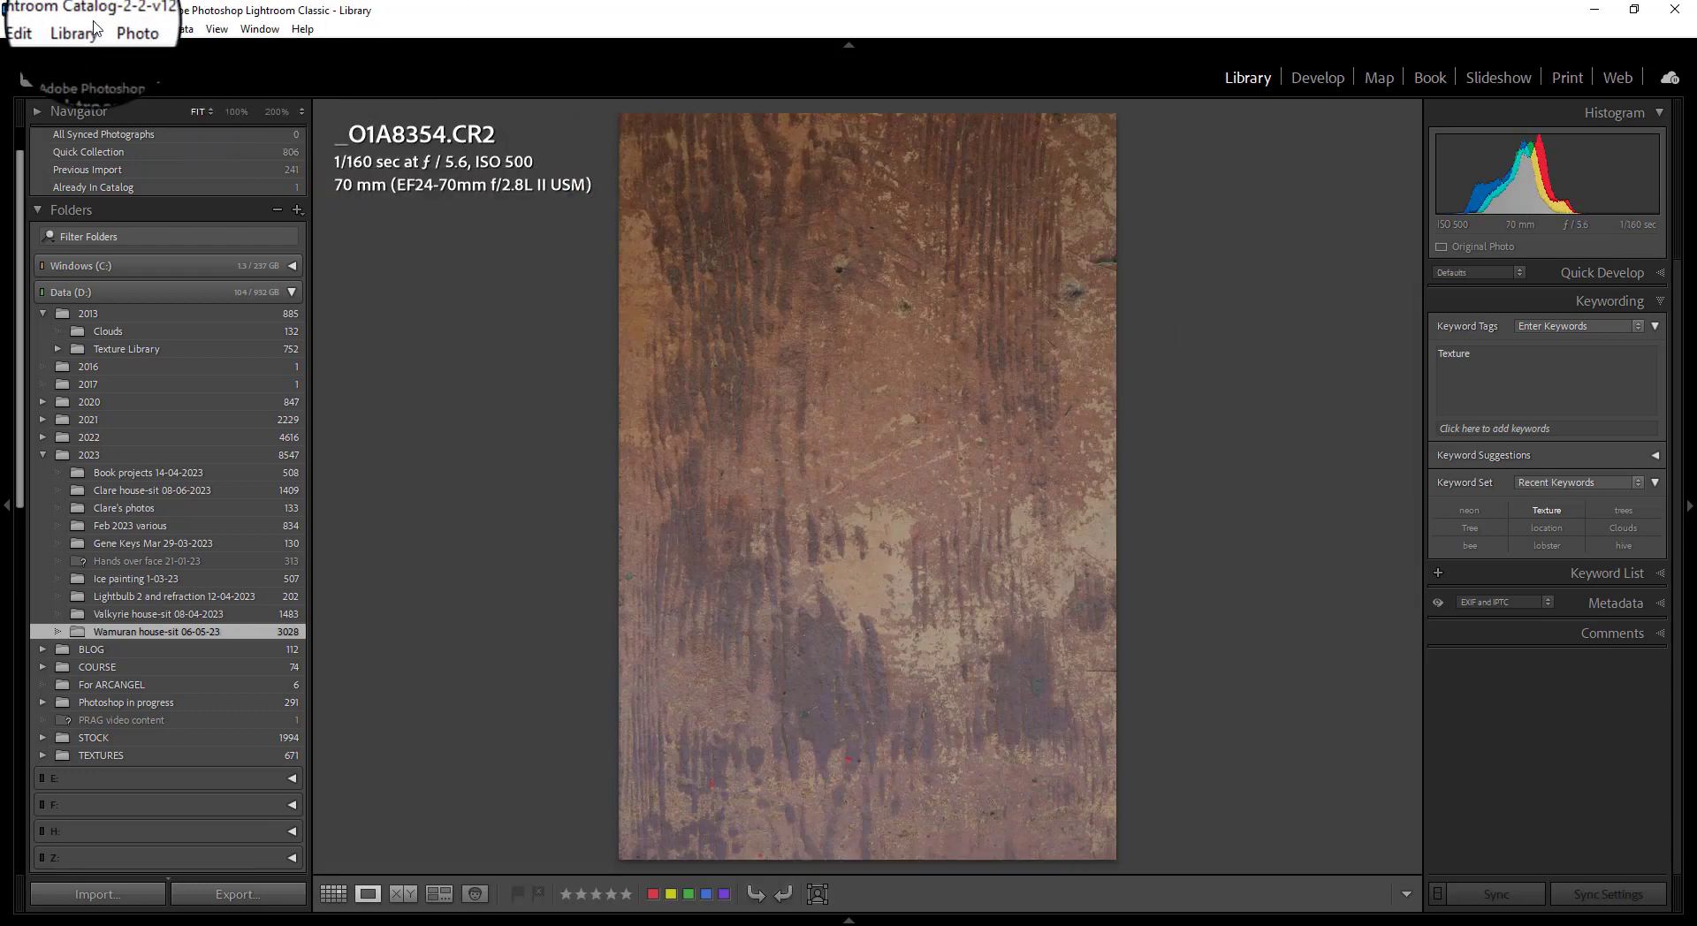
pyautogui.click(123, 29)
pyautogui.moveTo(142, 184)
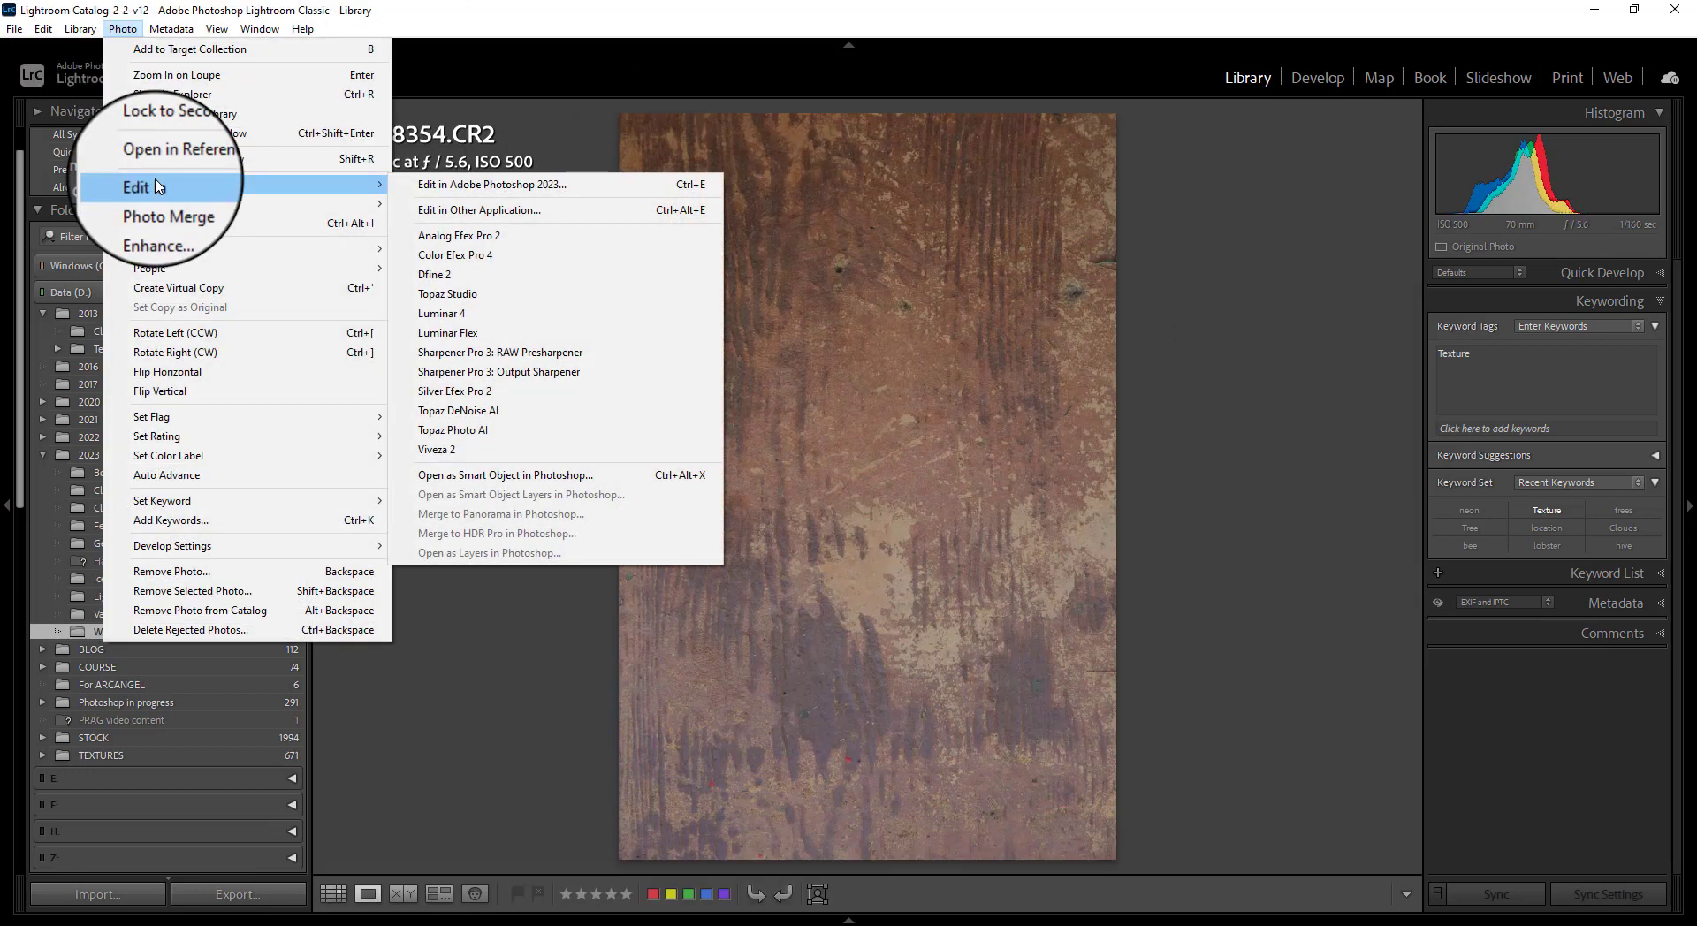
pyautogui.click(472, 186)
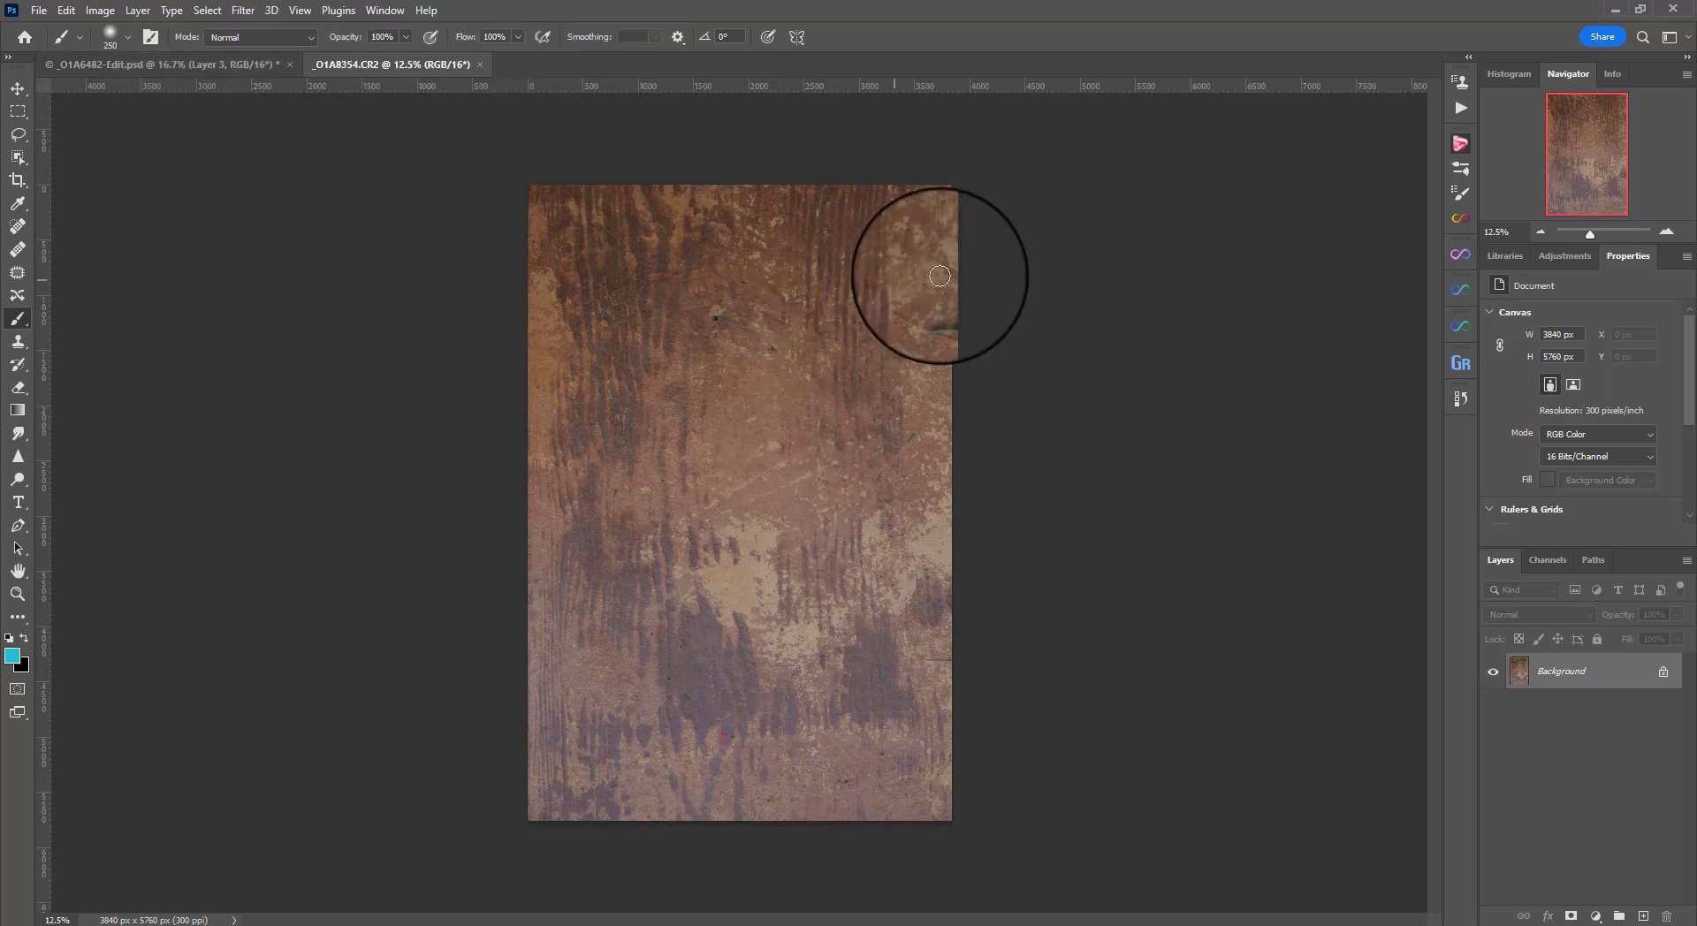
# - Drag the weathered wood texture into the dahlia composite with the Move tool, landing as Layer 5
pyautogui.press('v')
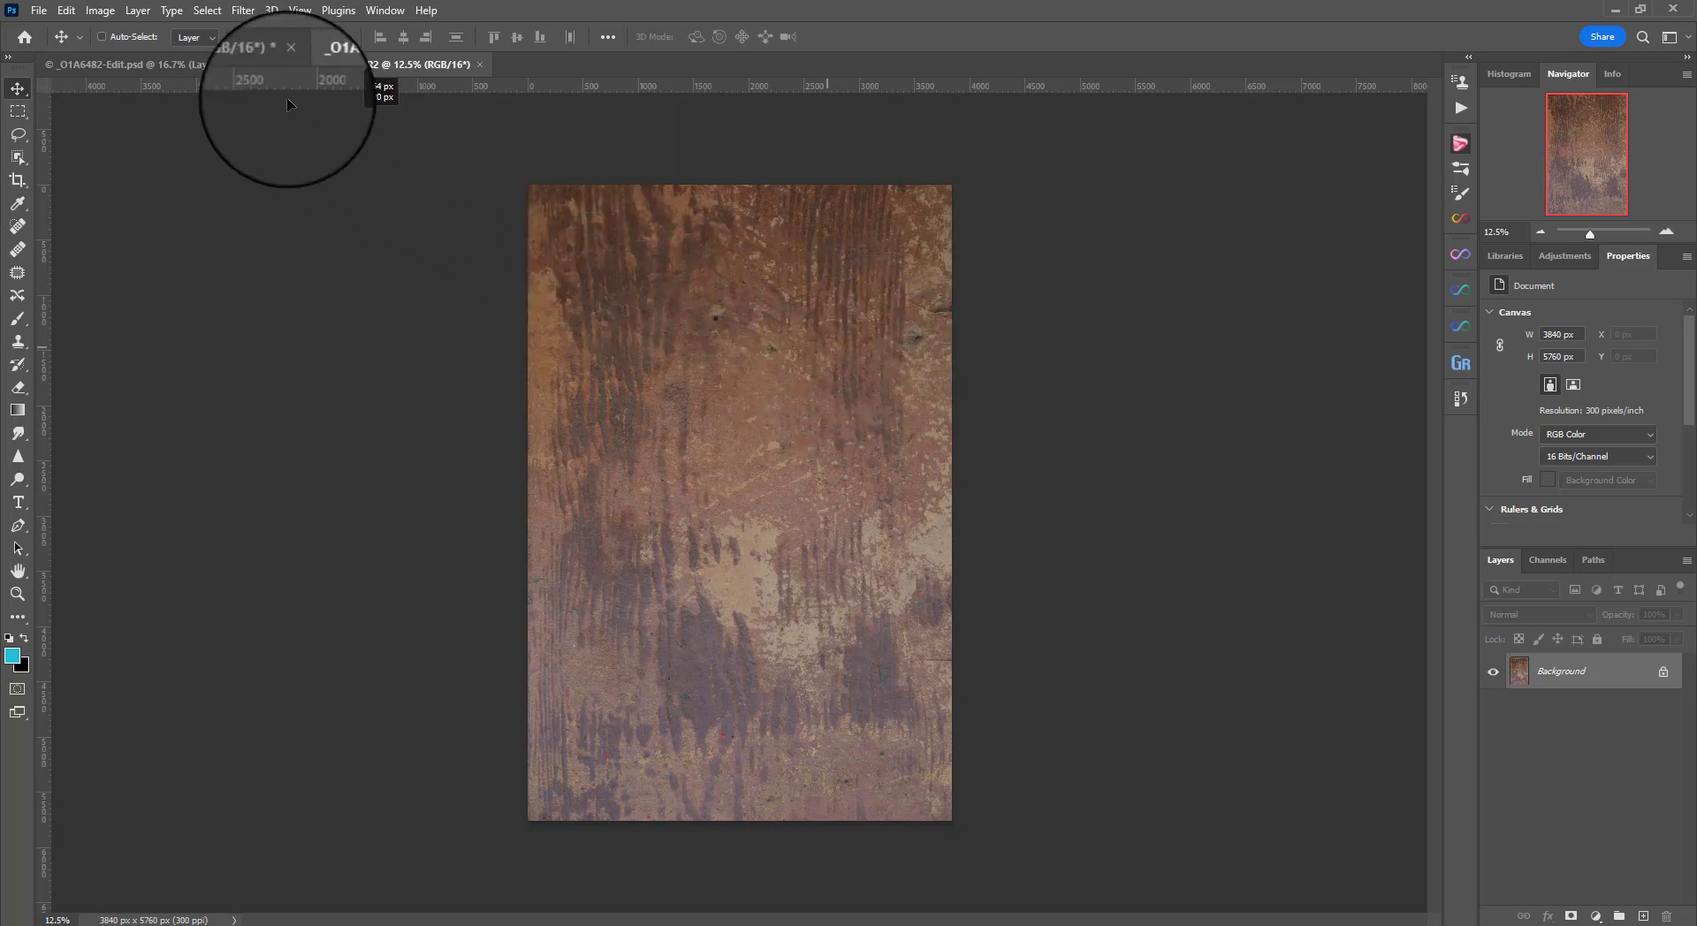
pyautogui.click(229, 64)
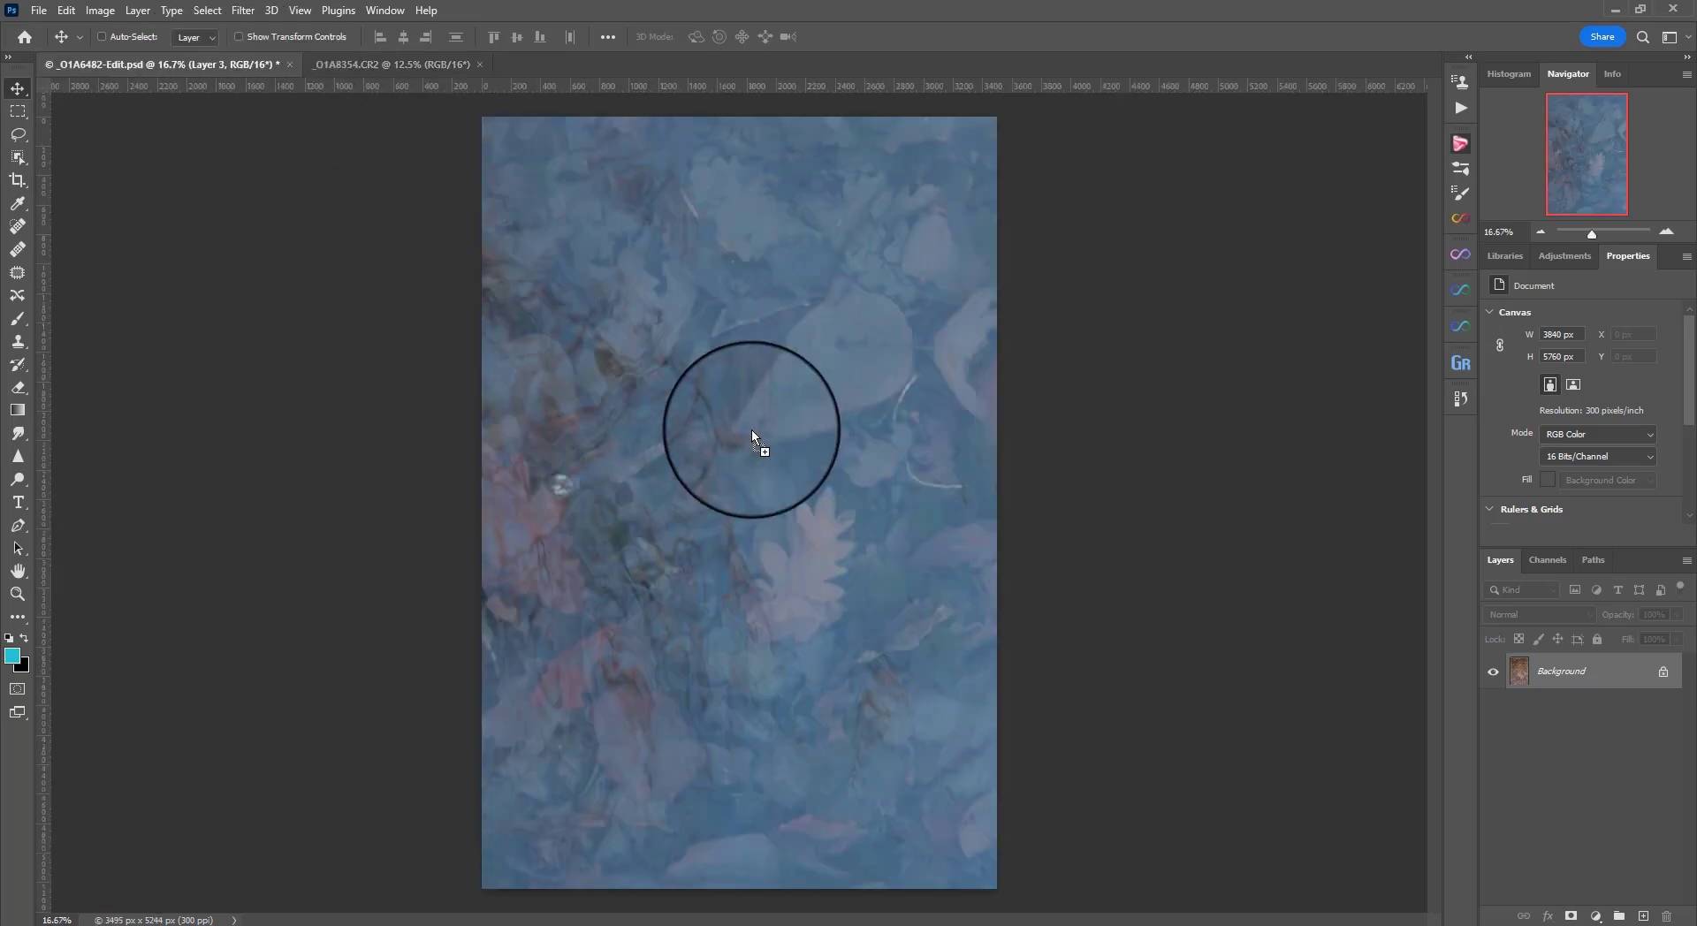
pyautogui.hotkey('ctrl', ']')
pyautogui.moveTo(875, 457); pyautogui.dragTo(872, 514)
pyautogui.scroll(-2, 1629, 775)
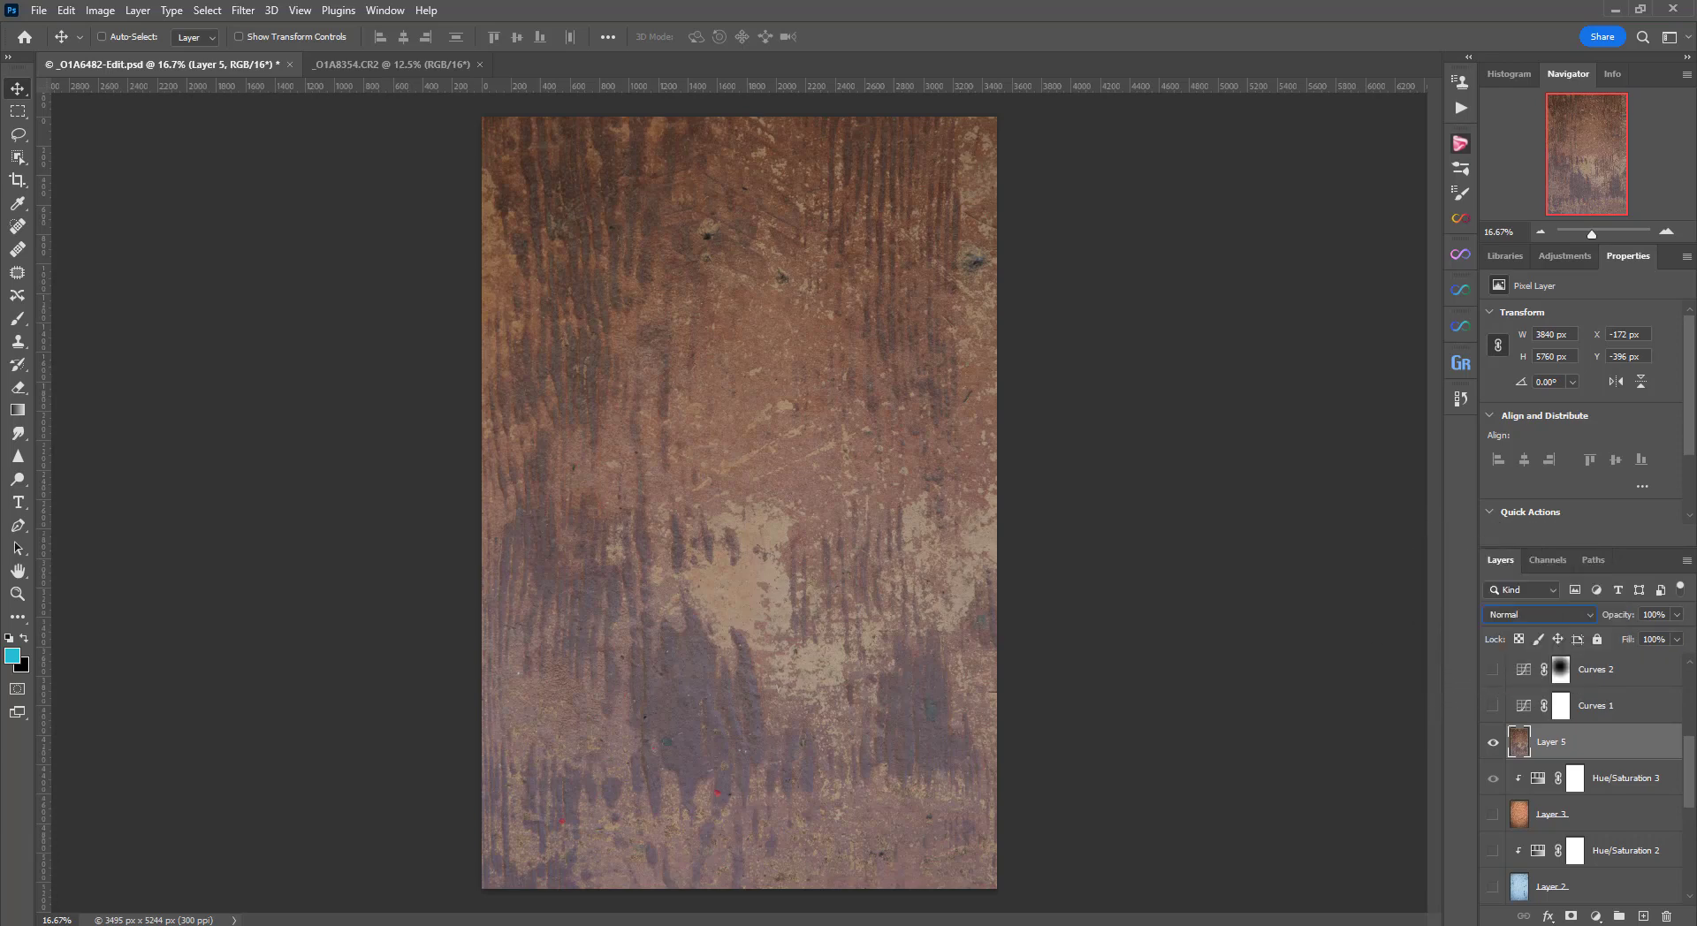
# - Set Layer 5's wood texture to Overlay blend mode at 100% opacity
pyautogui.click(1542, 613)
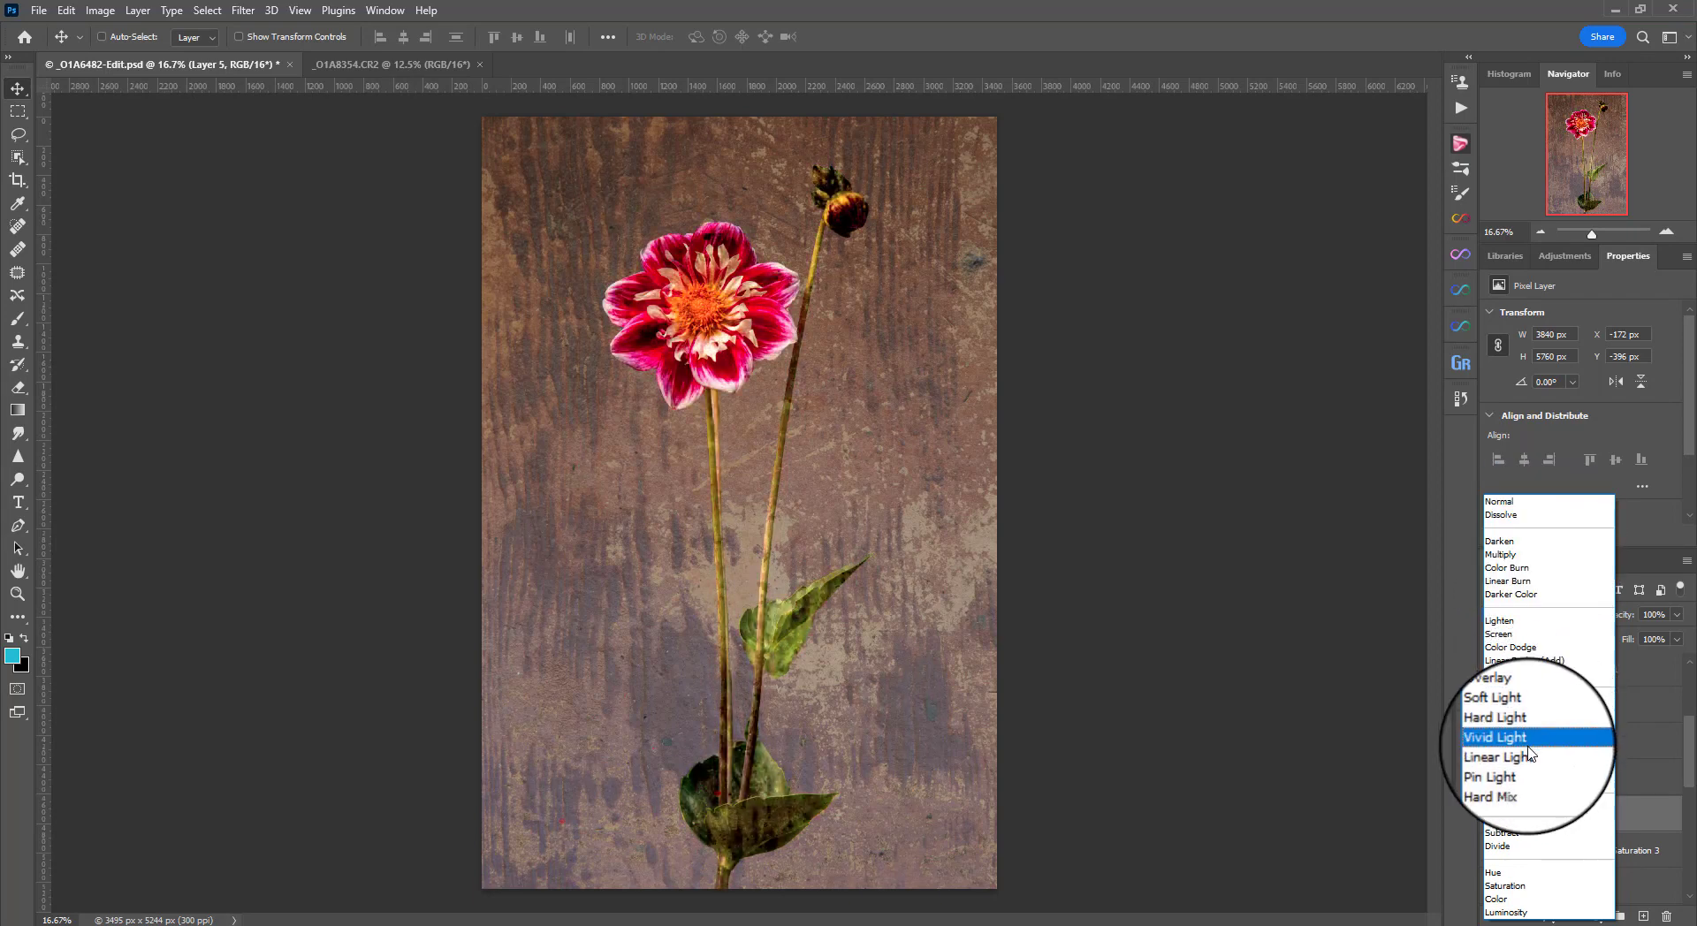
pyautogui.click(1523, 703)
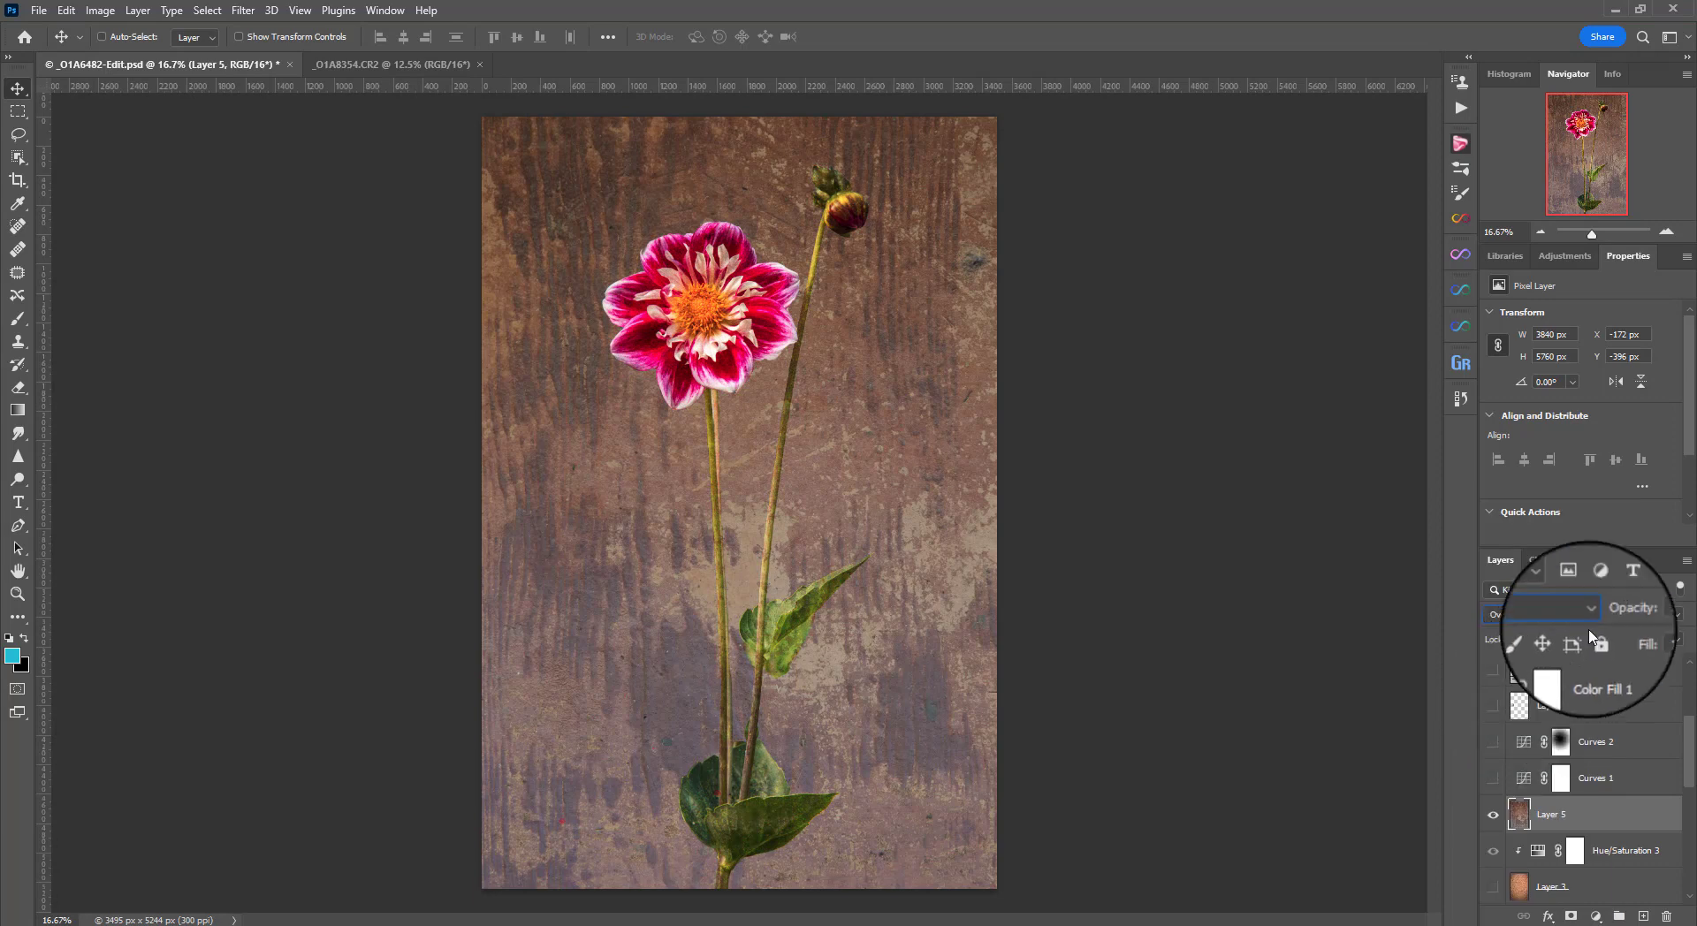
pyautogui.moveTo(1629, 618); pyautogui.dragTo(1619, 617)
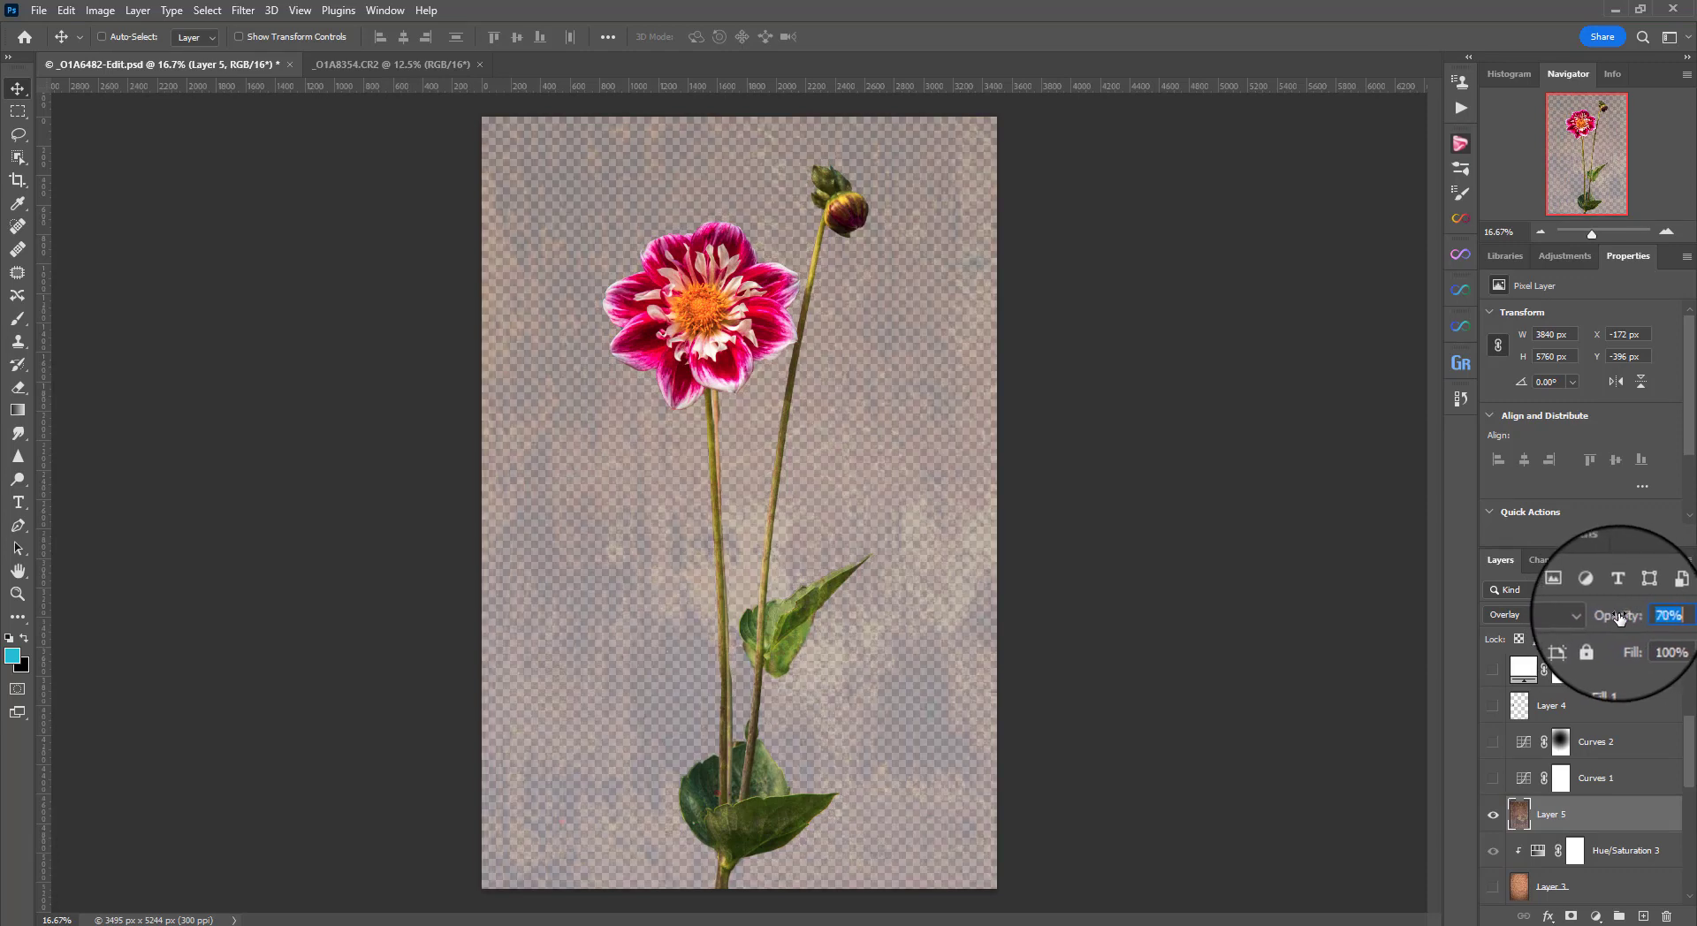
pyautogui.write('100')
pyautogui.press('Return')
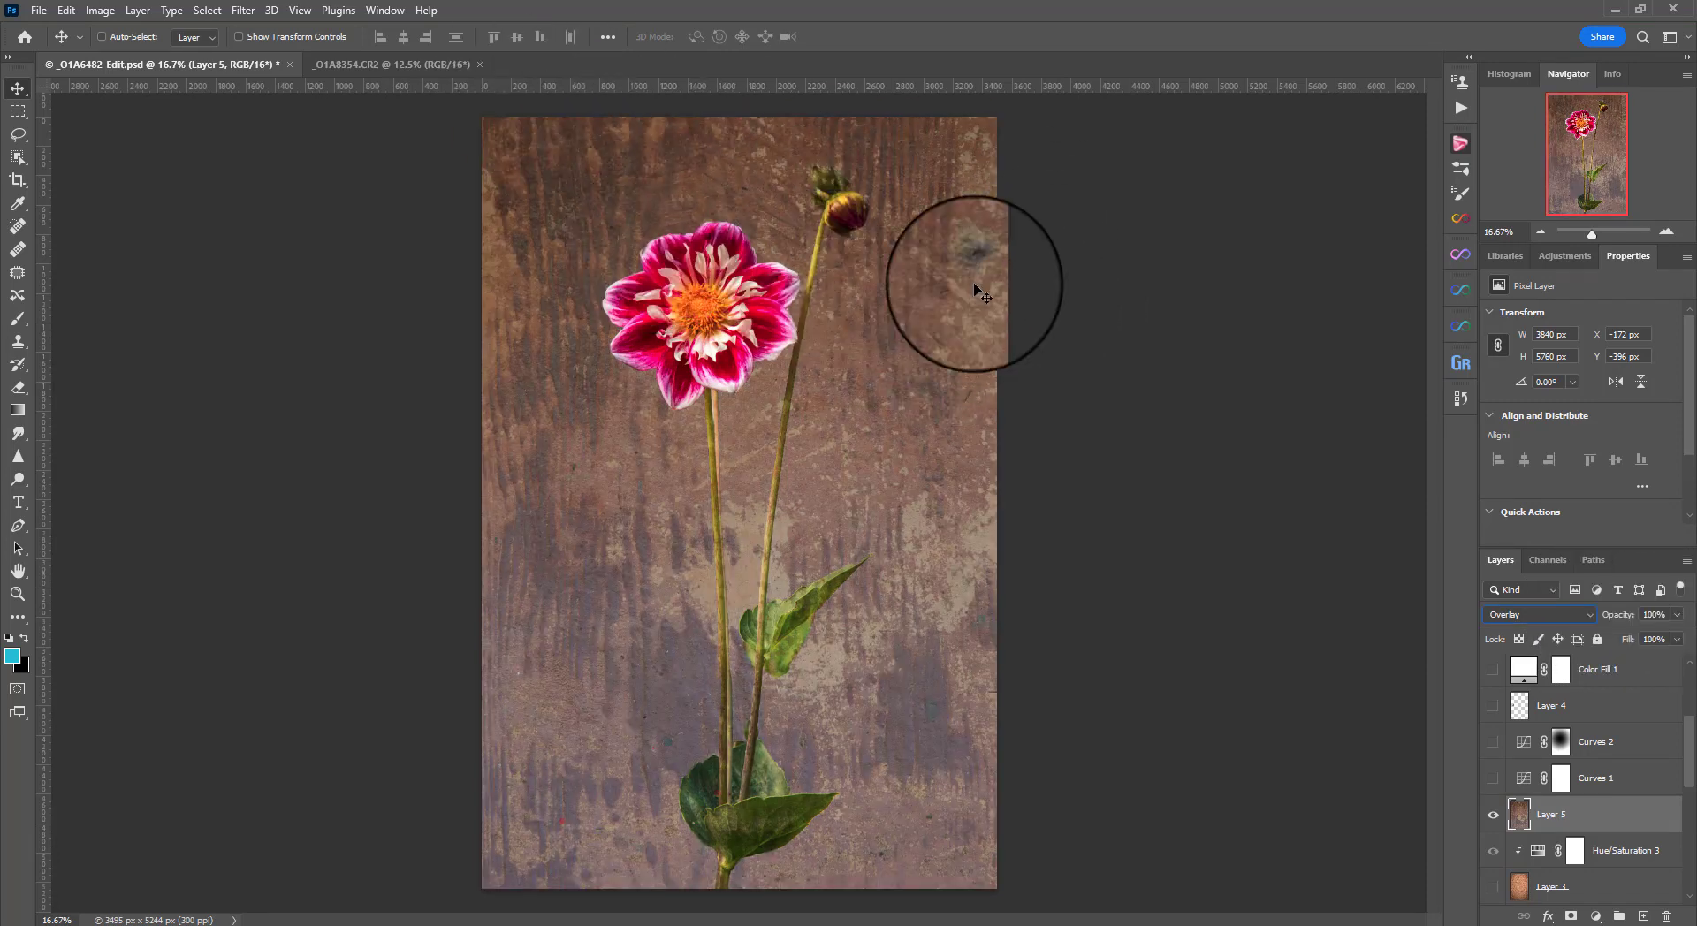
# - Hide Layer 5's wood texture to show the dahlia alone
pyautogui.scroll(-2, 1600, 767)
pyautogui.scroll(-4, 1578, 745)
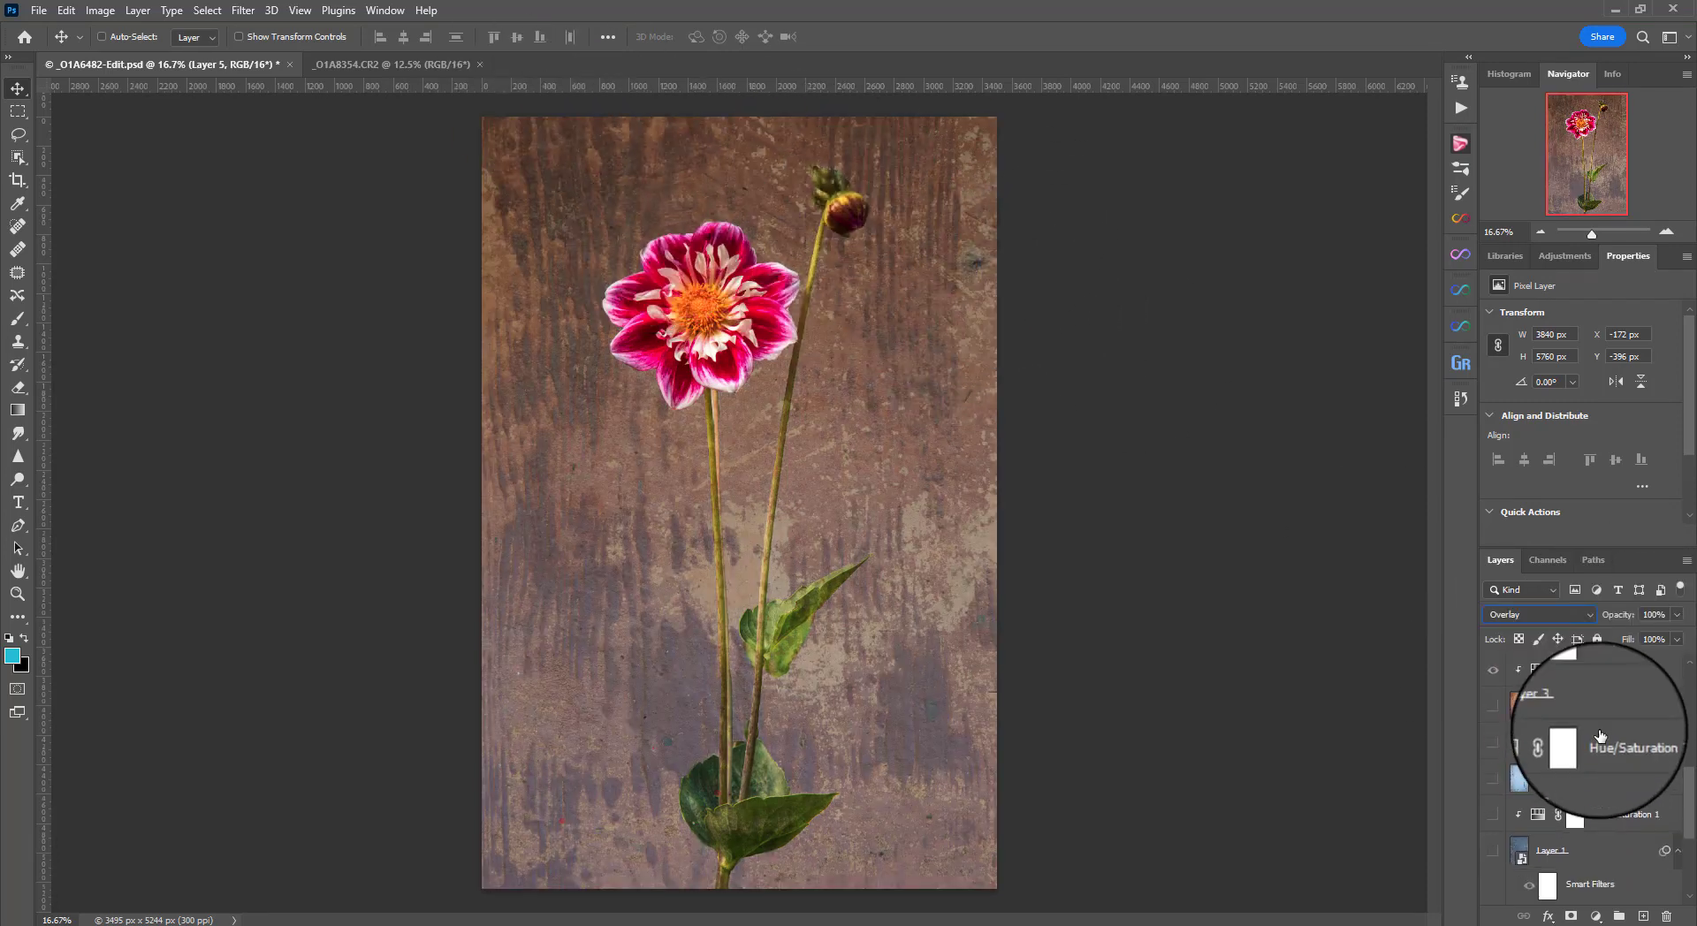
pyautogui.moveTo(1622, 915); pyautogui.dragTo(1547, 870)
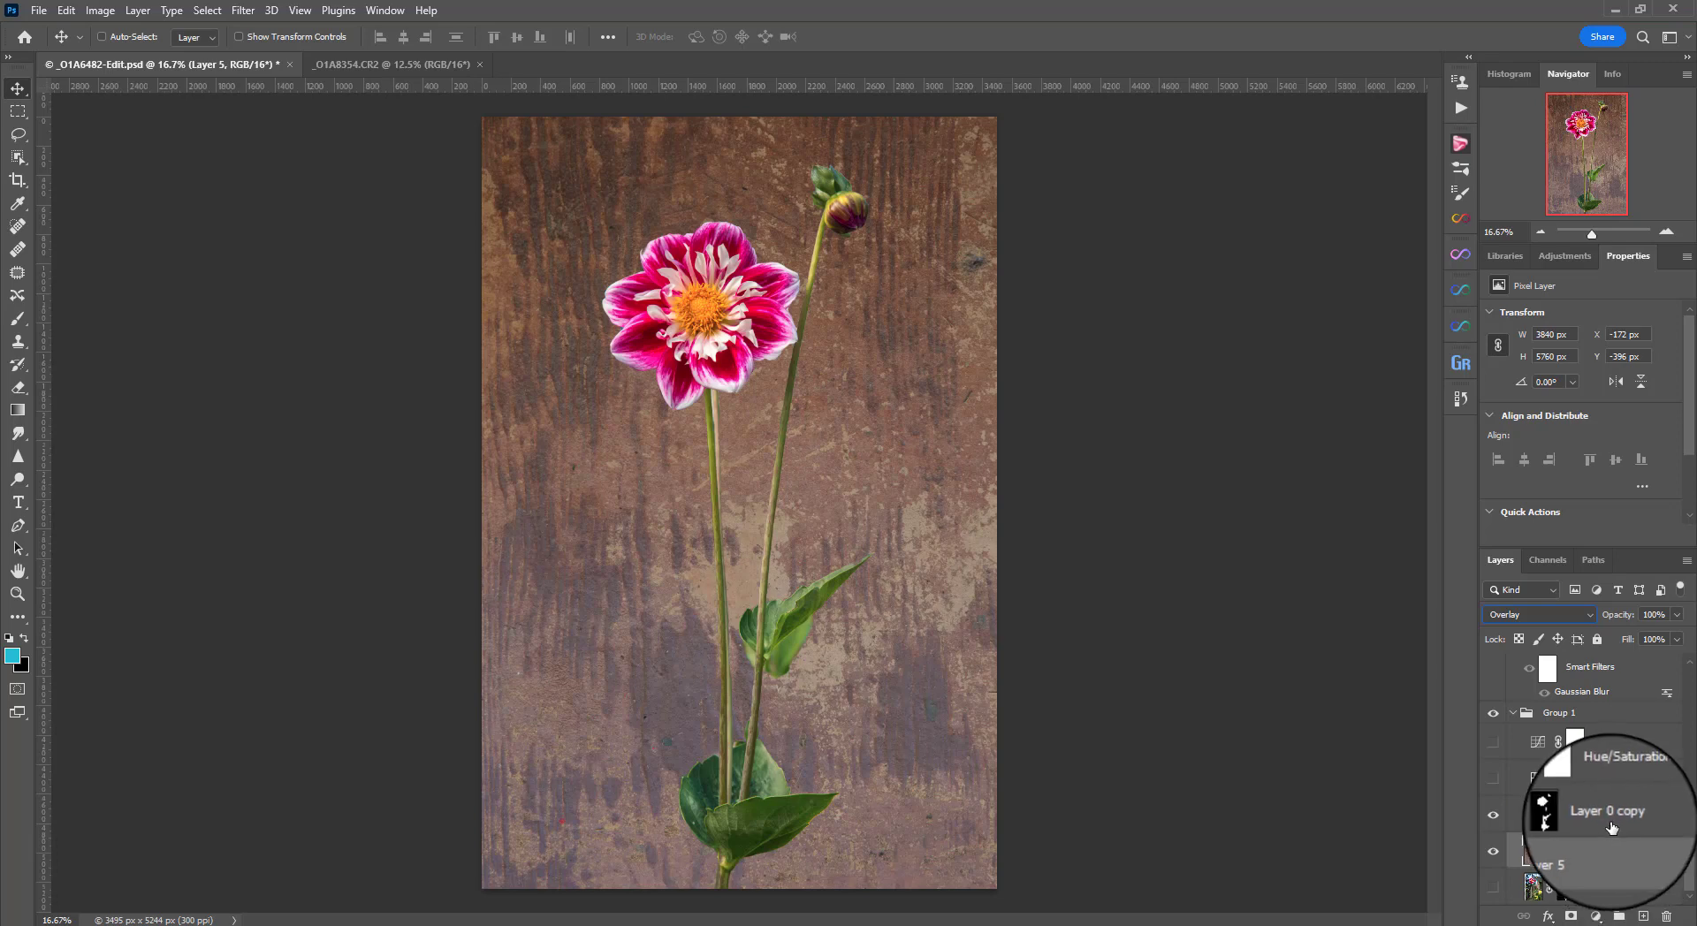
pyautogui.click(1493, 851)
# - Show the blurred leaf texture Layer 1 with its green Hue/Saturation 1 tint
pyautogui.scroll(3, 1535, 750)
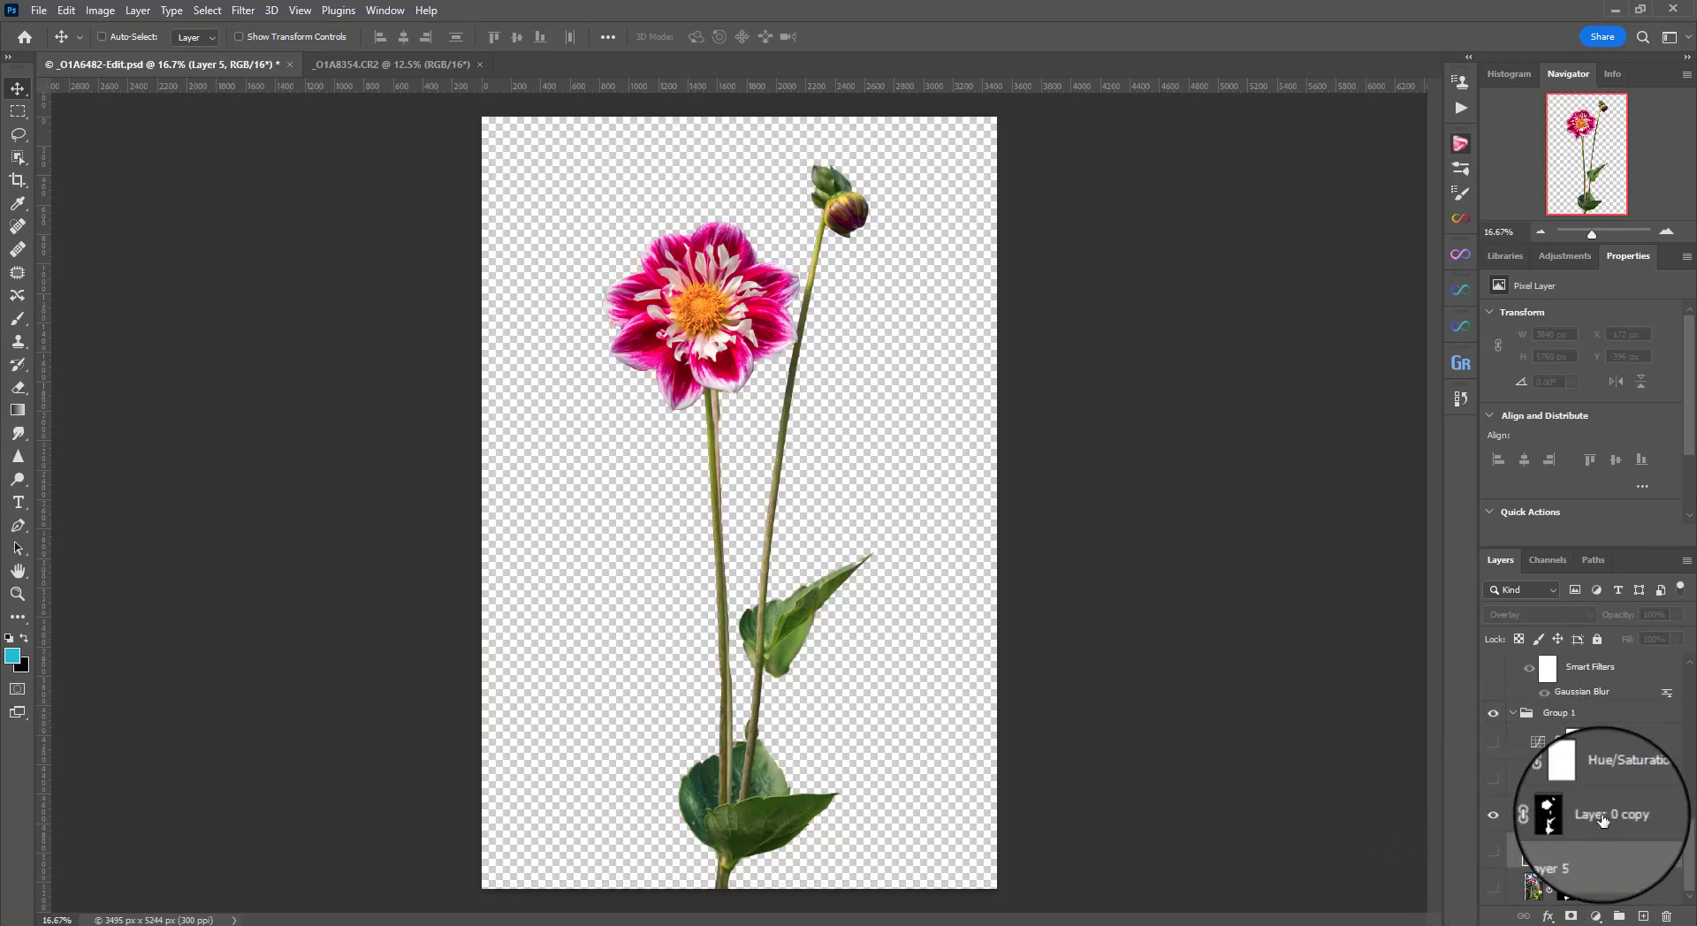
pyautogui.click(1494, 819)
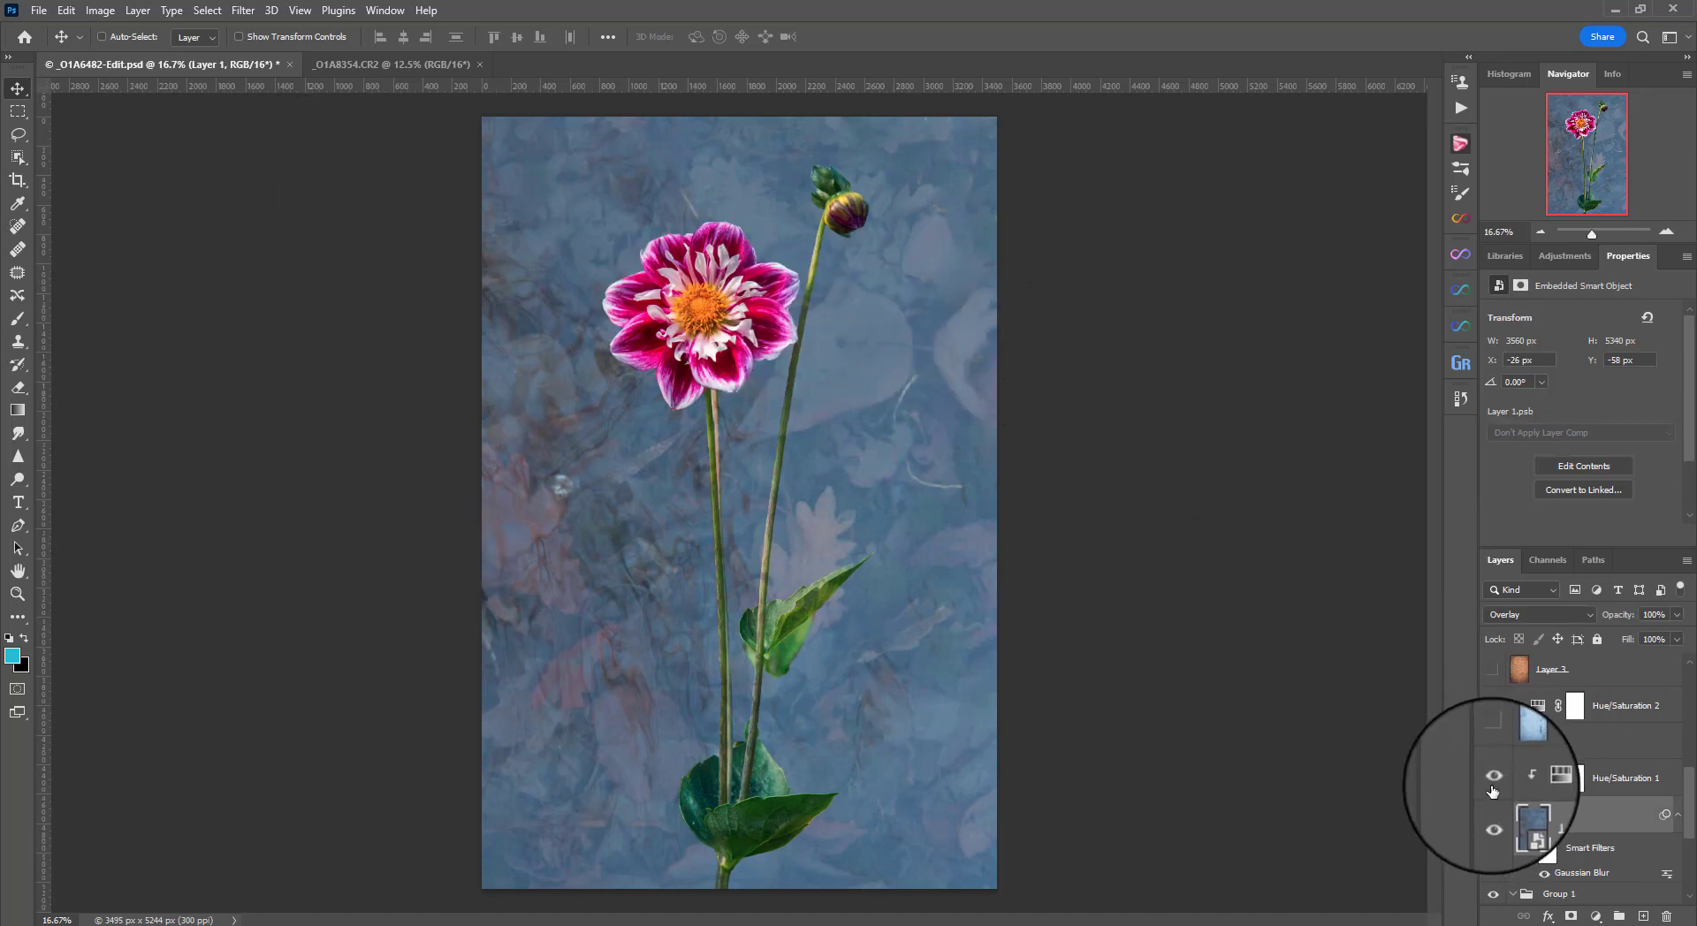
pyautogui.click(1494, 778)
pyautogui.scroll(-1, 1556, 787)
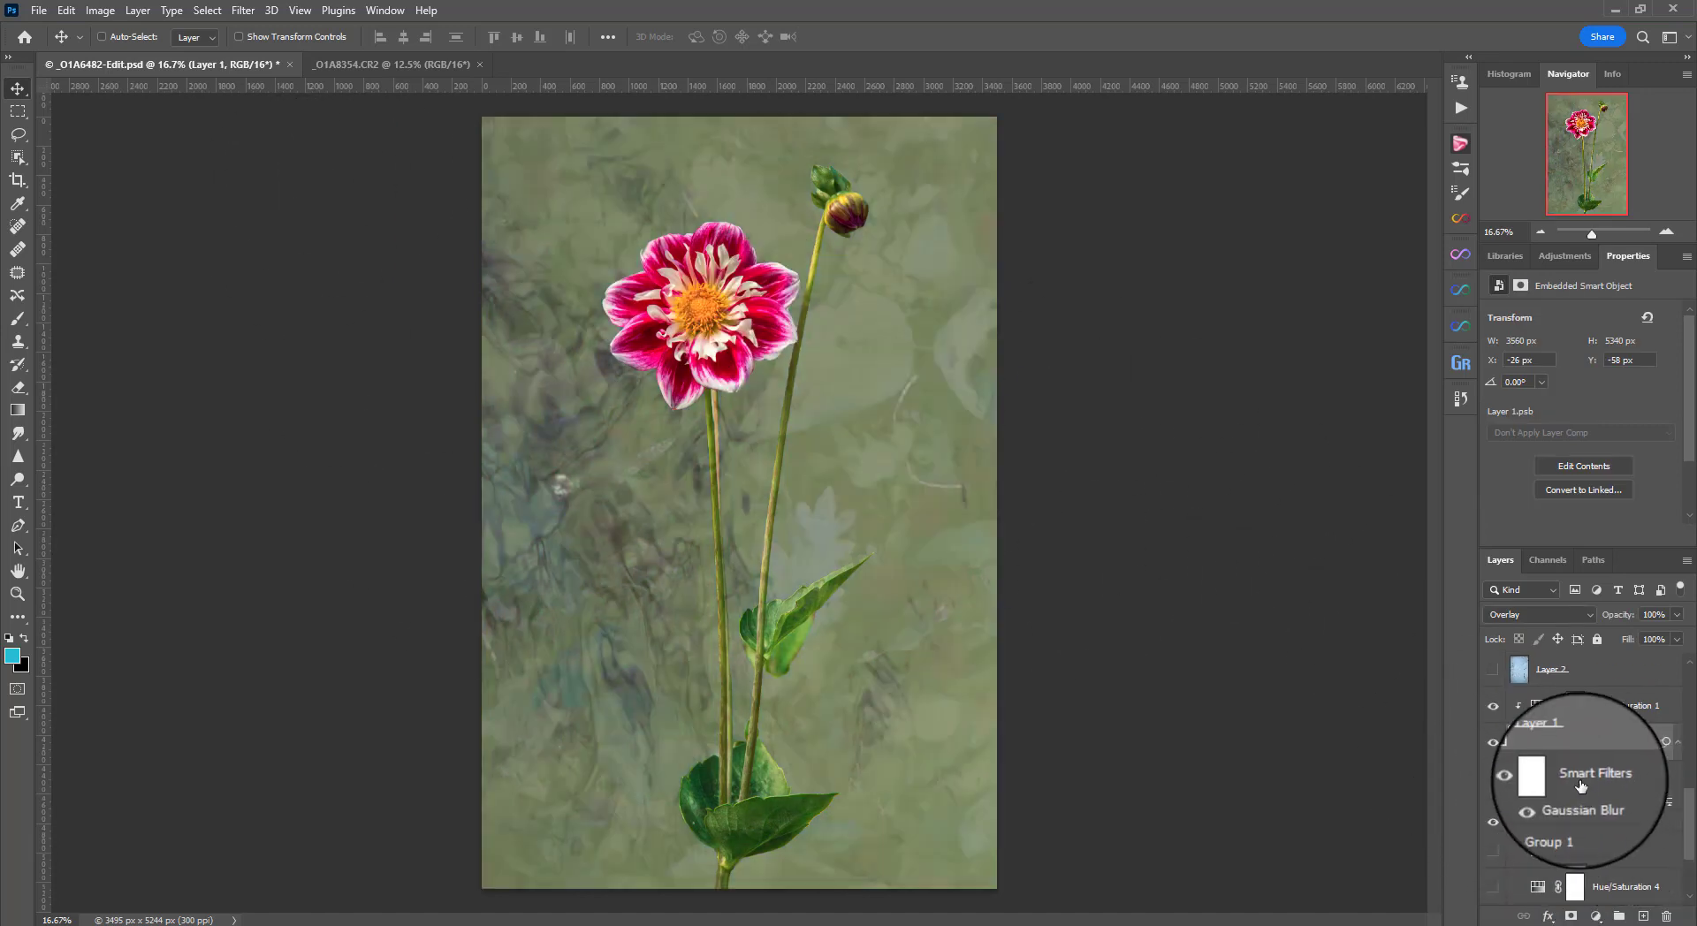
pyautogui.scroll(1, 1581, 786)
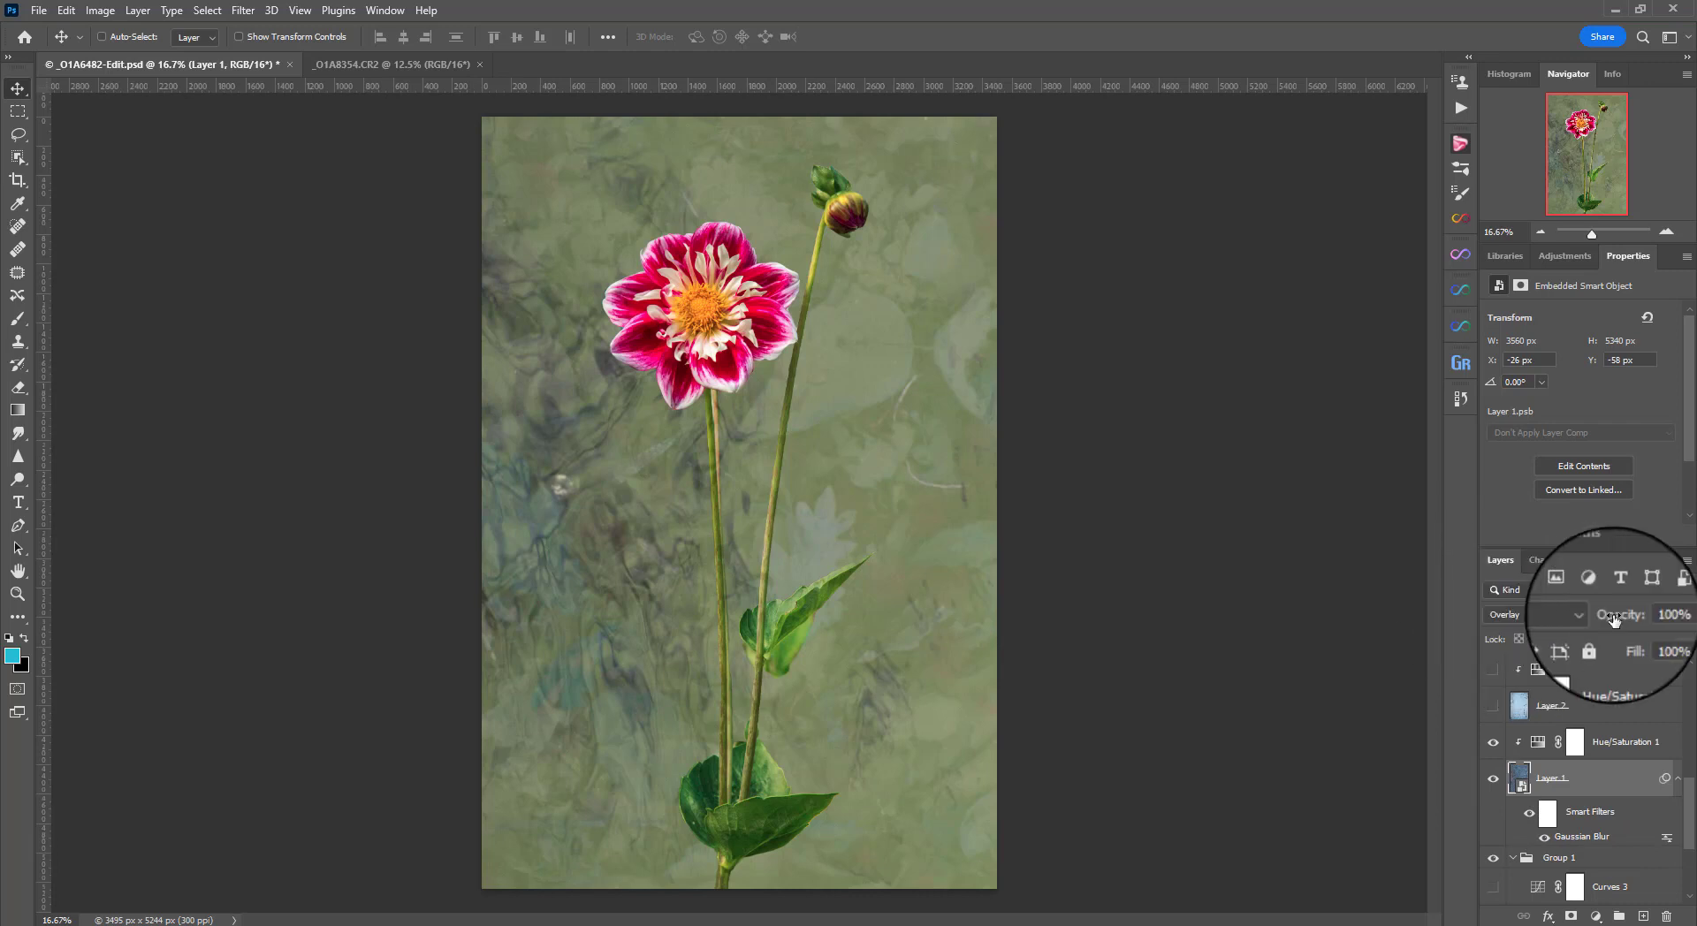
pyautogui.scroll(2, 1641, 718)
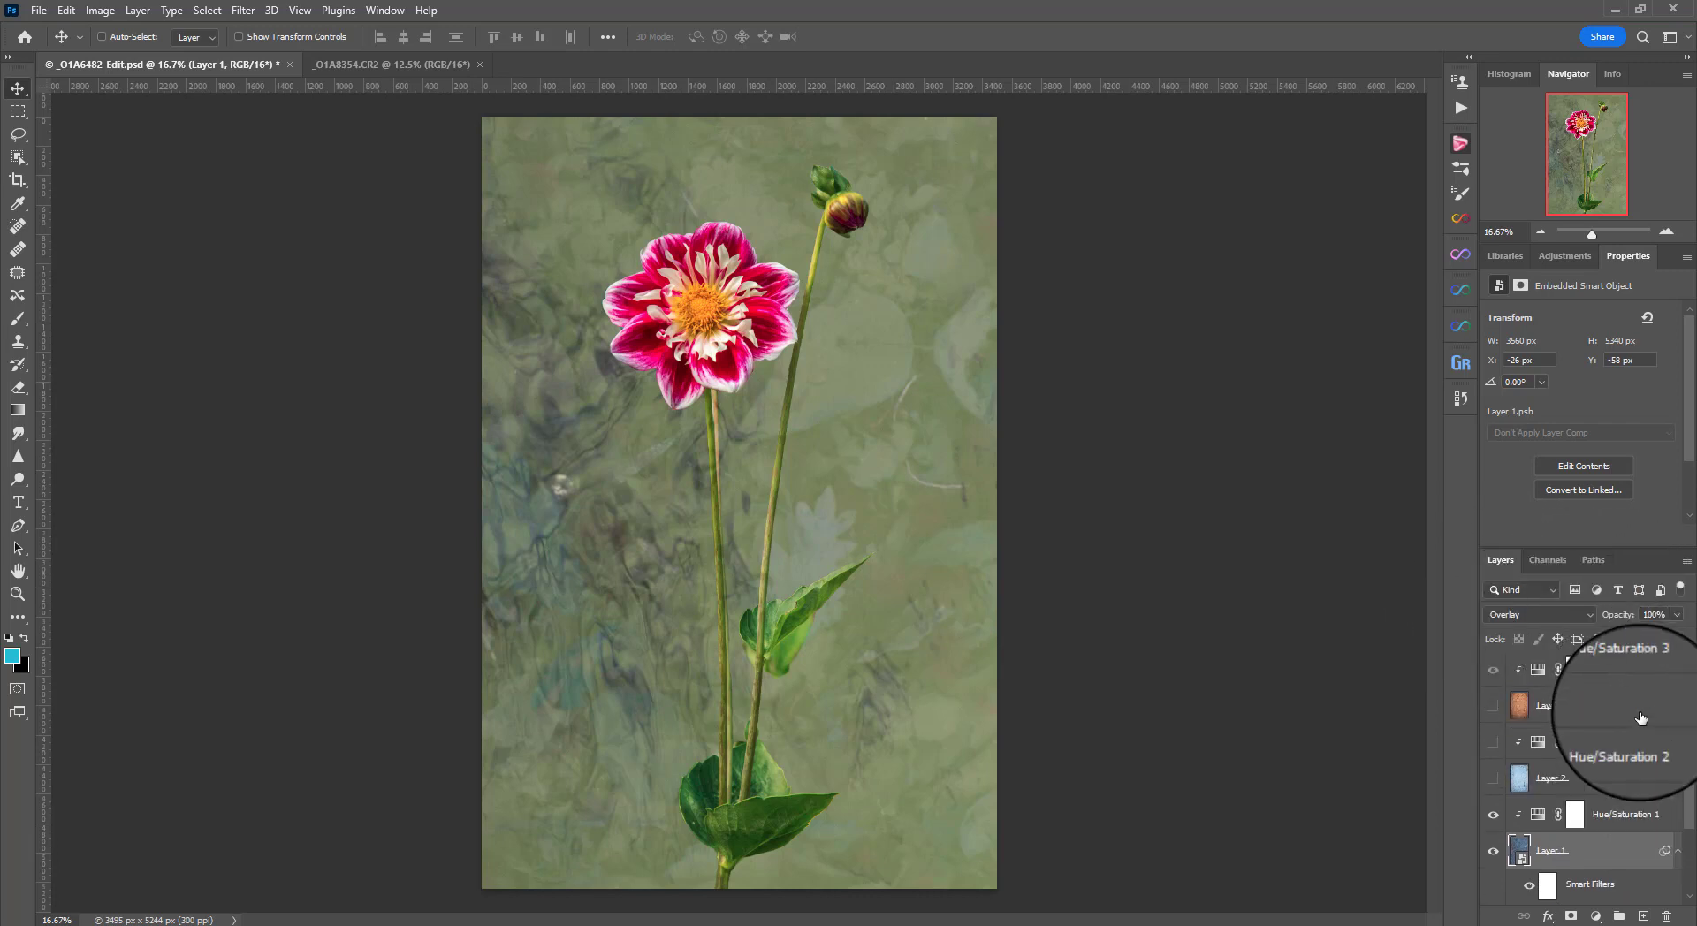
# - Reveal Layer 2's blue texture and compare it with and without Hue/Saturation 2's pink tint
pyautogui.click(1494, 778)
pyautogui.click(1492, 744)
pyautogui.click(1492, 744)
pyautogui.click(1492, 744)
pyautogui.click(1492, 744)
pyautogui.click(1492, 745)
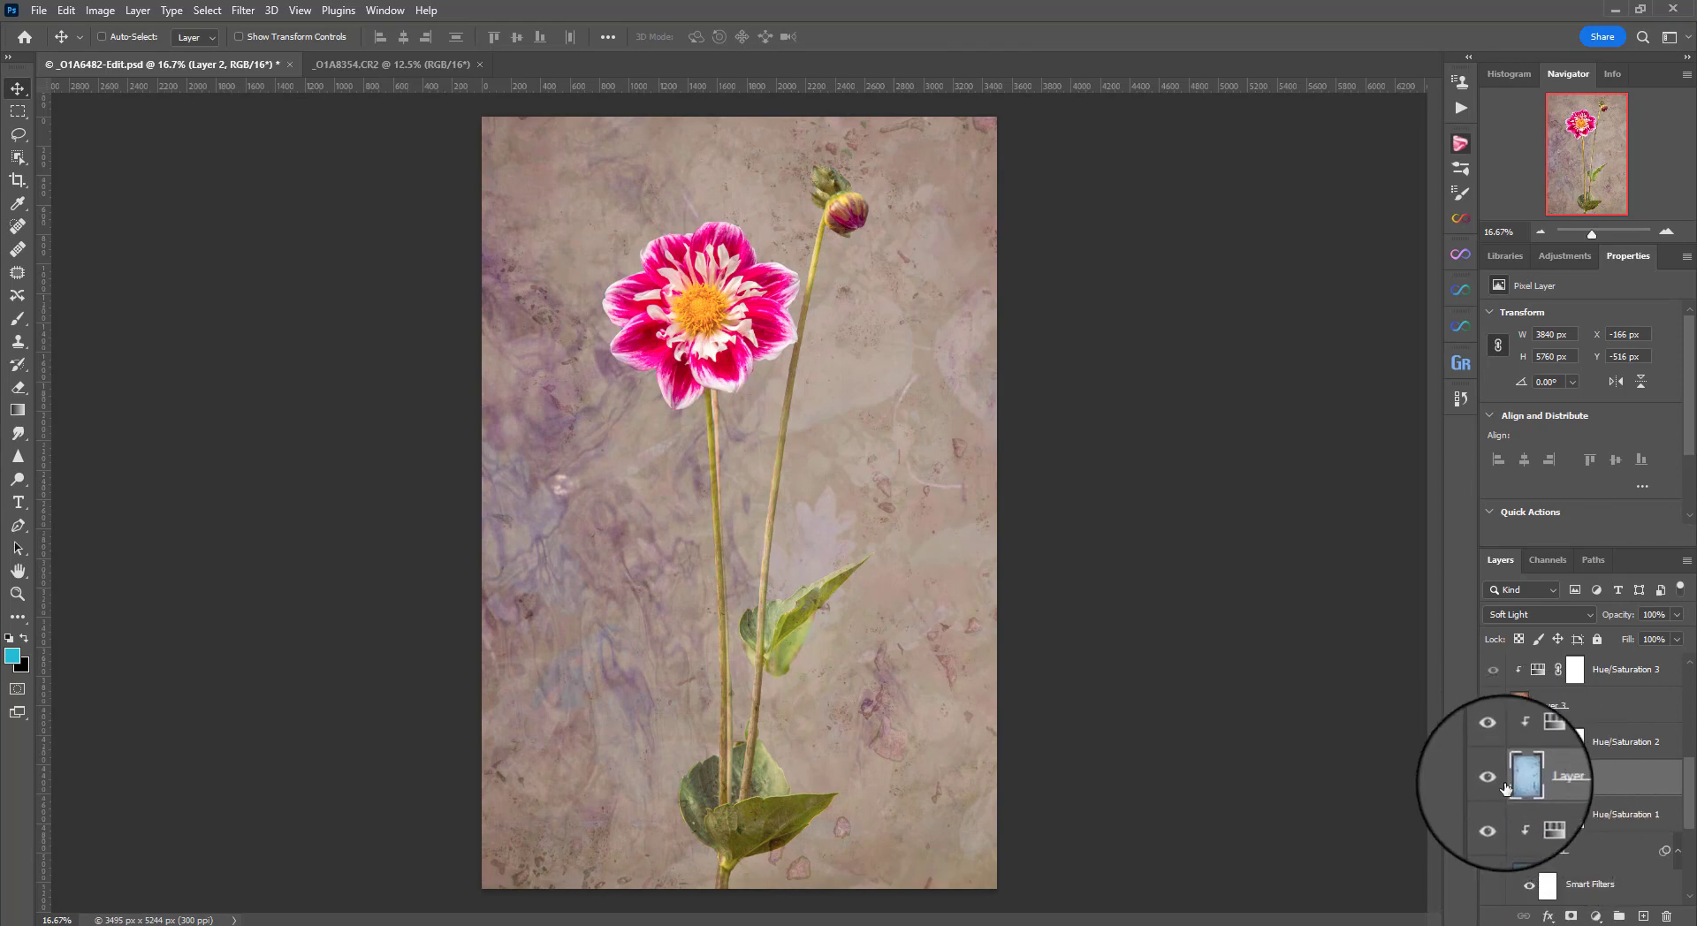
# - Toggle Layer 3's orange texture to compare, then select Hue/Saturation 3 at Saturation −61
pyautogui.scroll(2, 1547, 769)
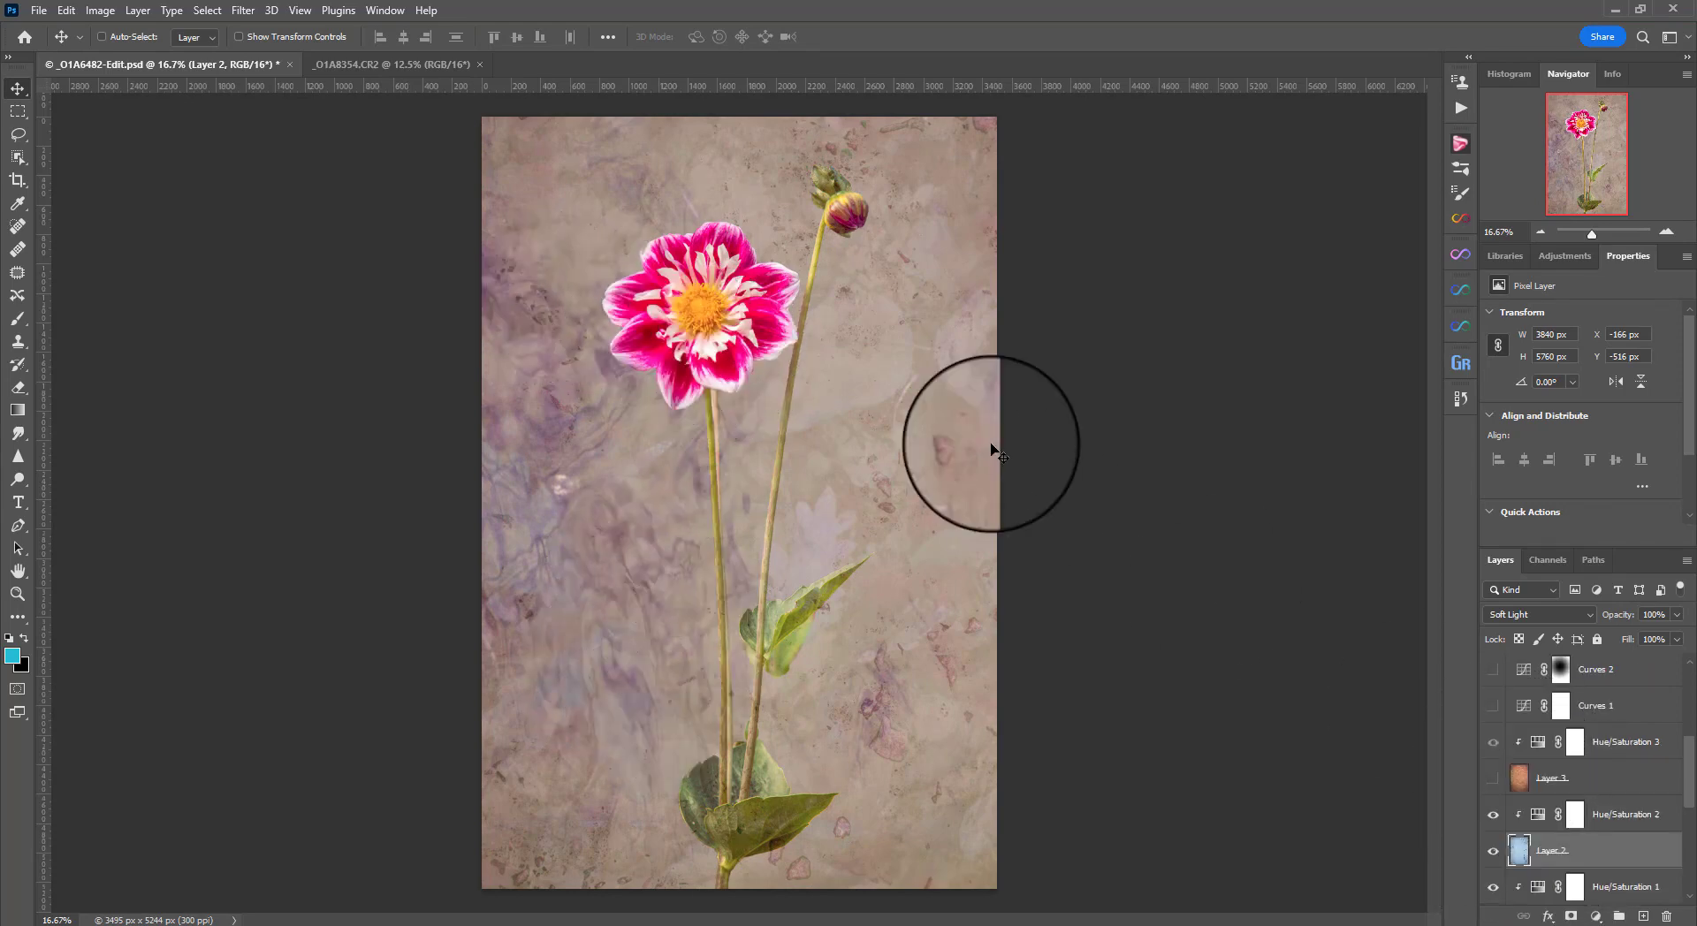
pyautogui.click(1493, 780)
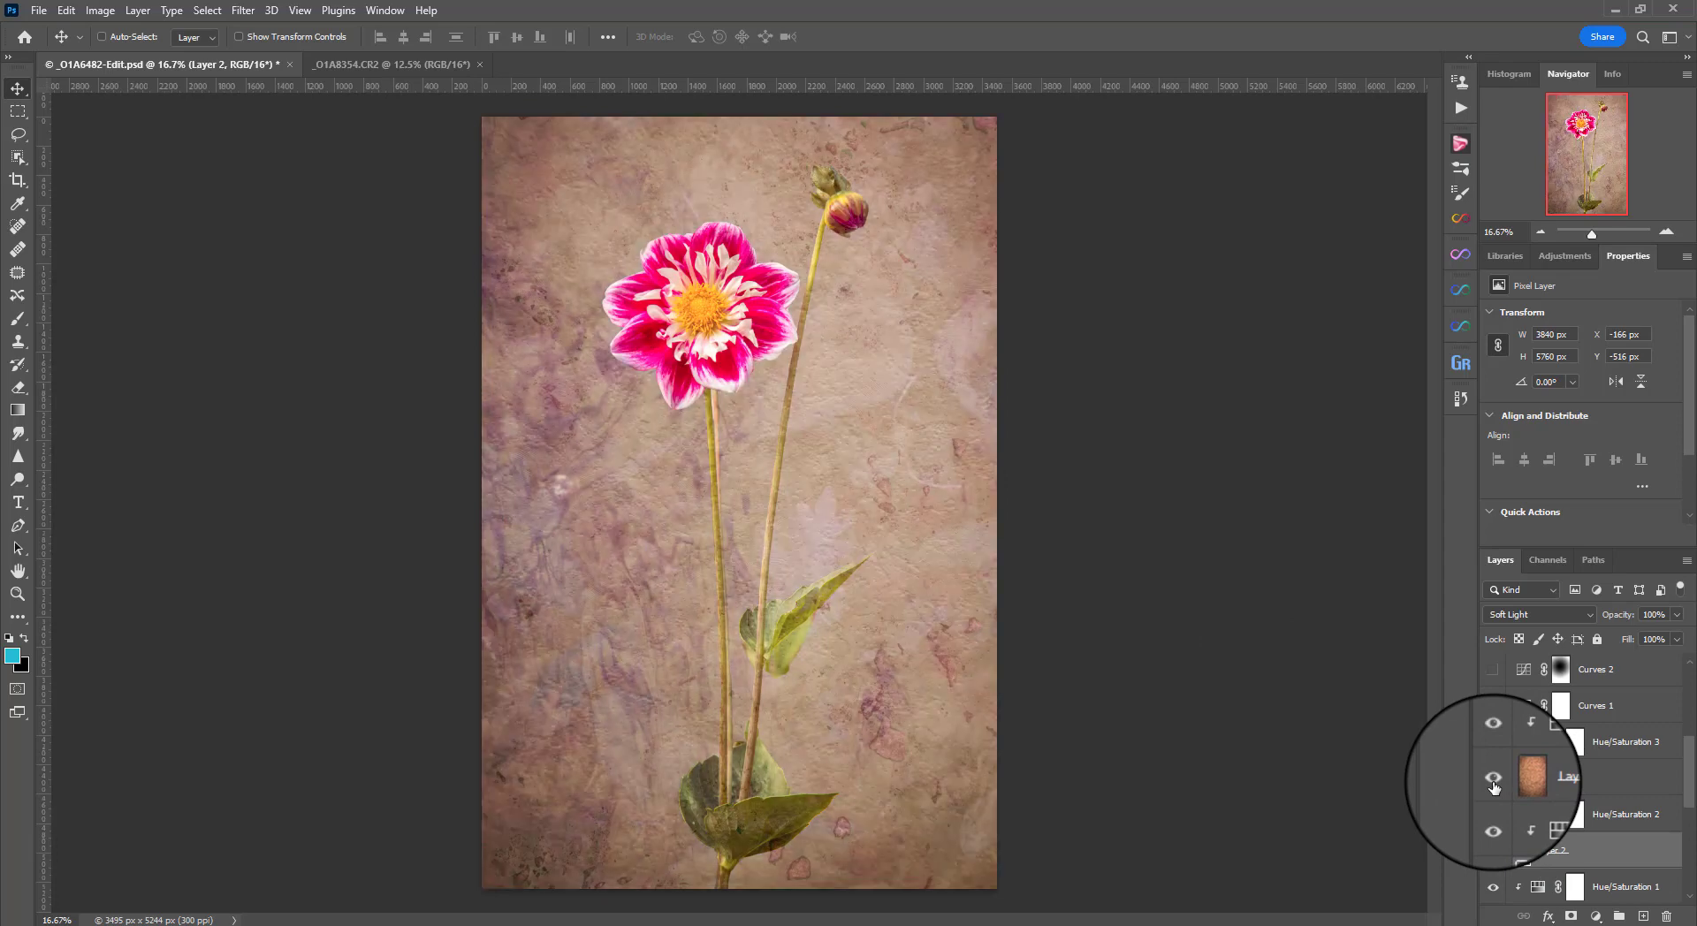
pyautogui.click(1493, 779)
pyautogui.scroll(-2, 1558, 847)
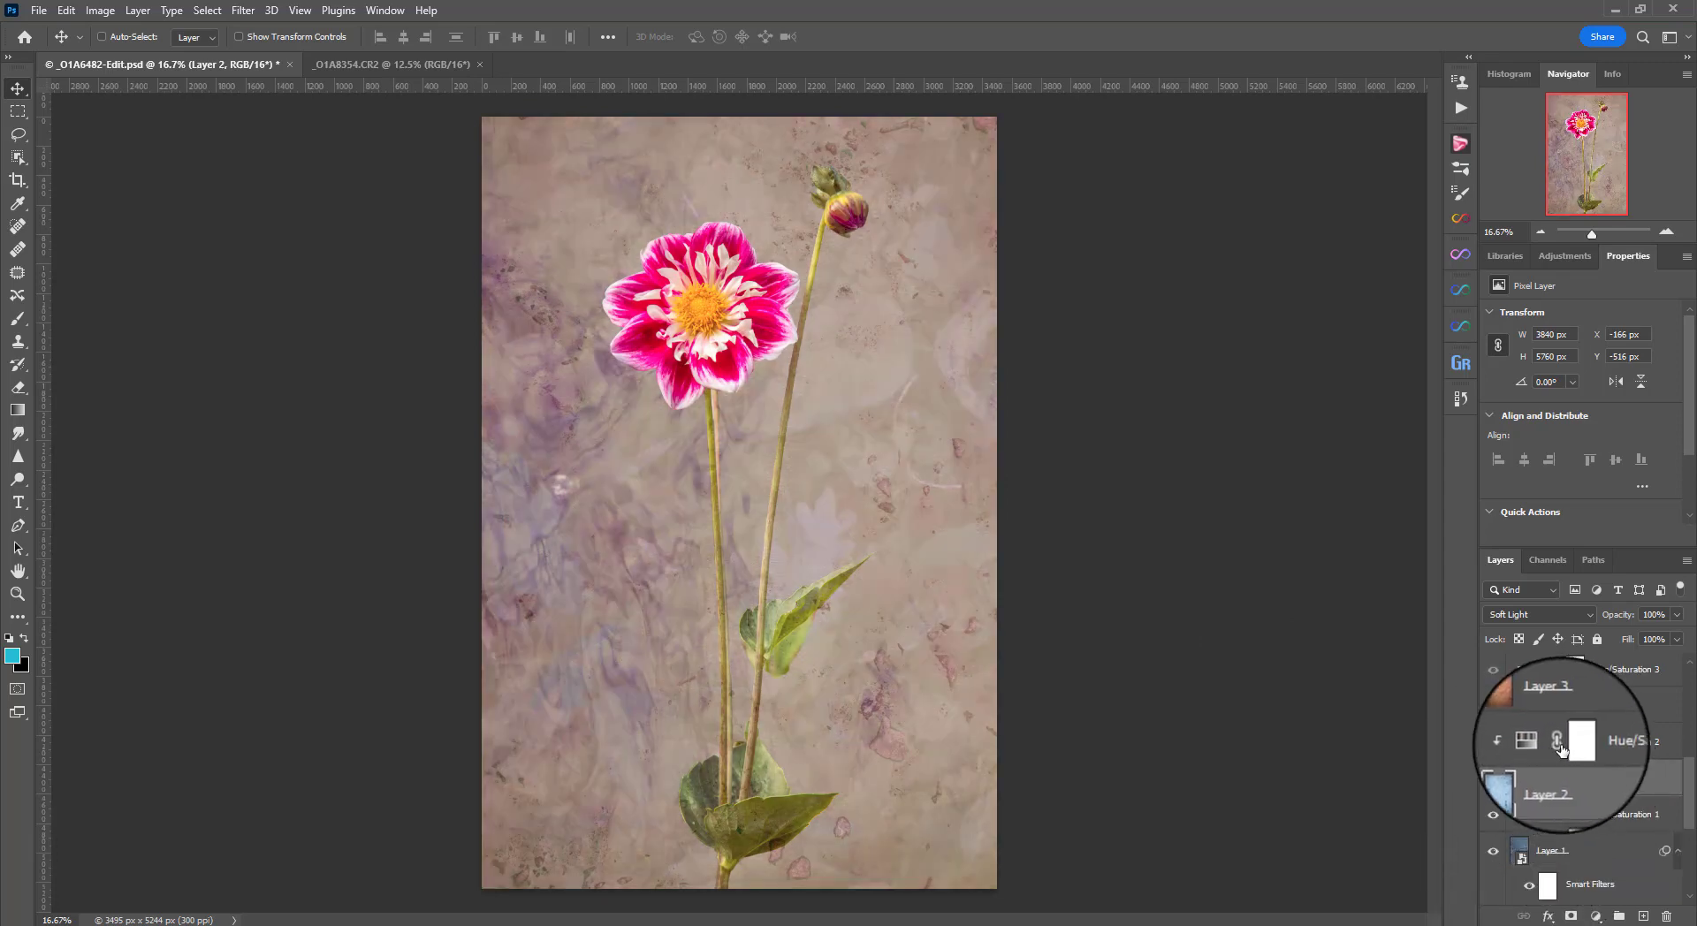
pyautogui.scroll(1, 1586, 785)
pyautogui.click(1493, 743)
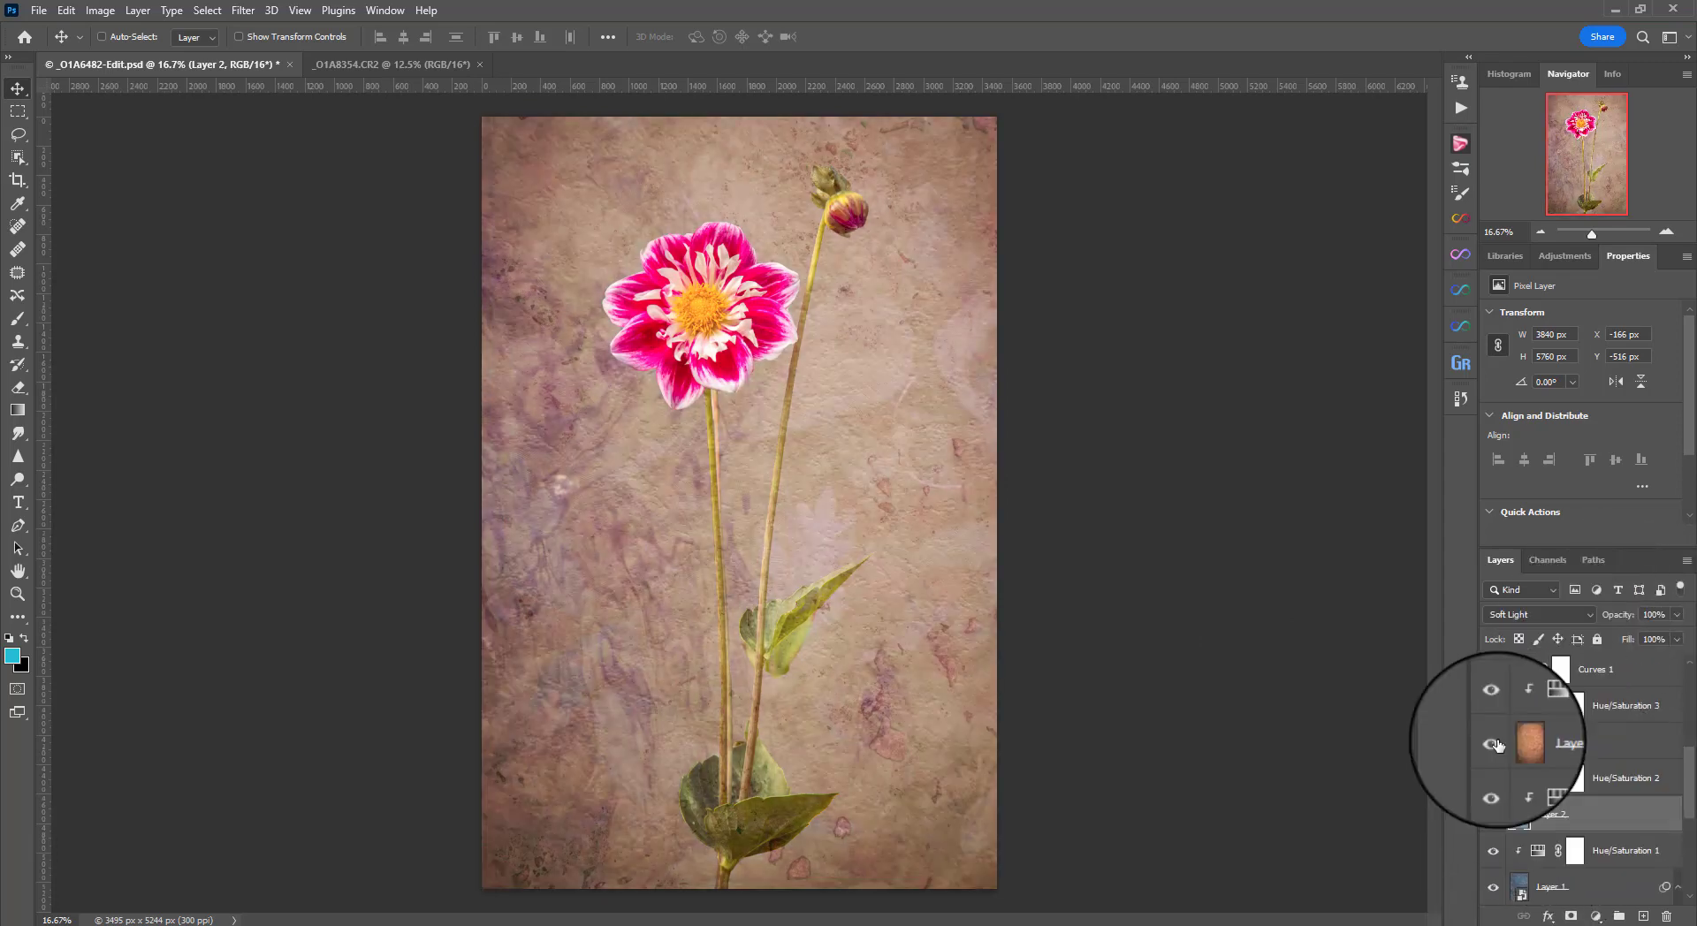
pyautogui.click(1493, 745)
pyautogui.click(1493, 745)
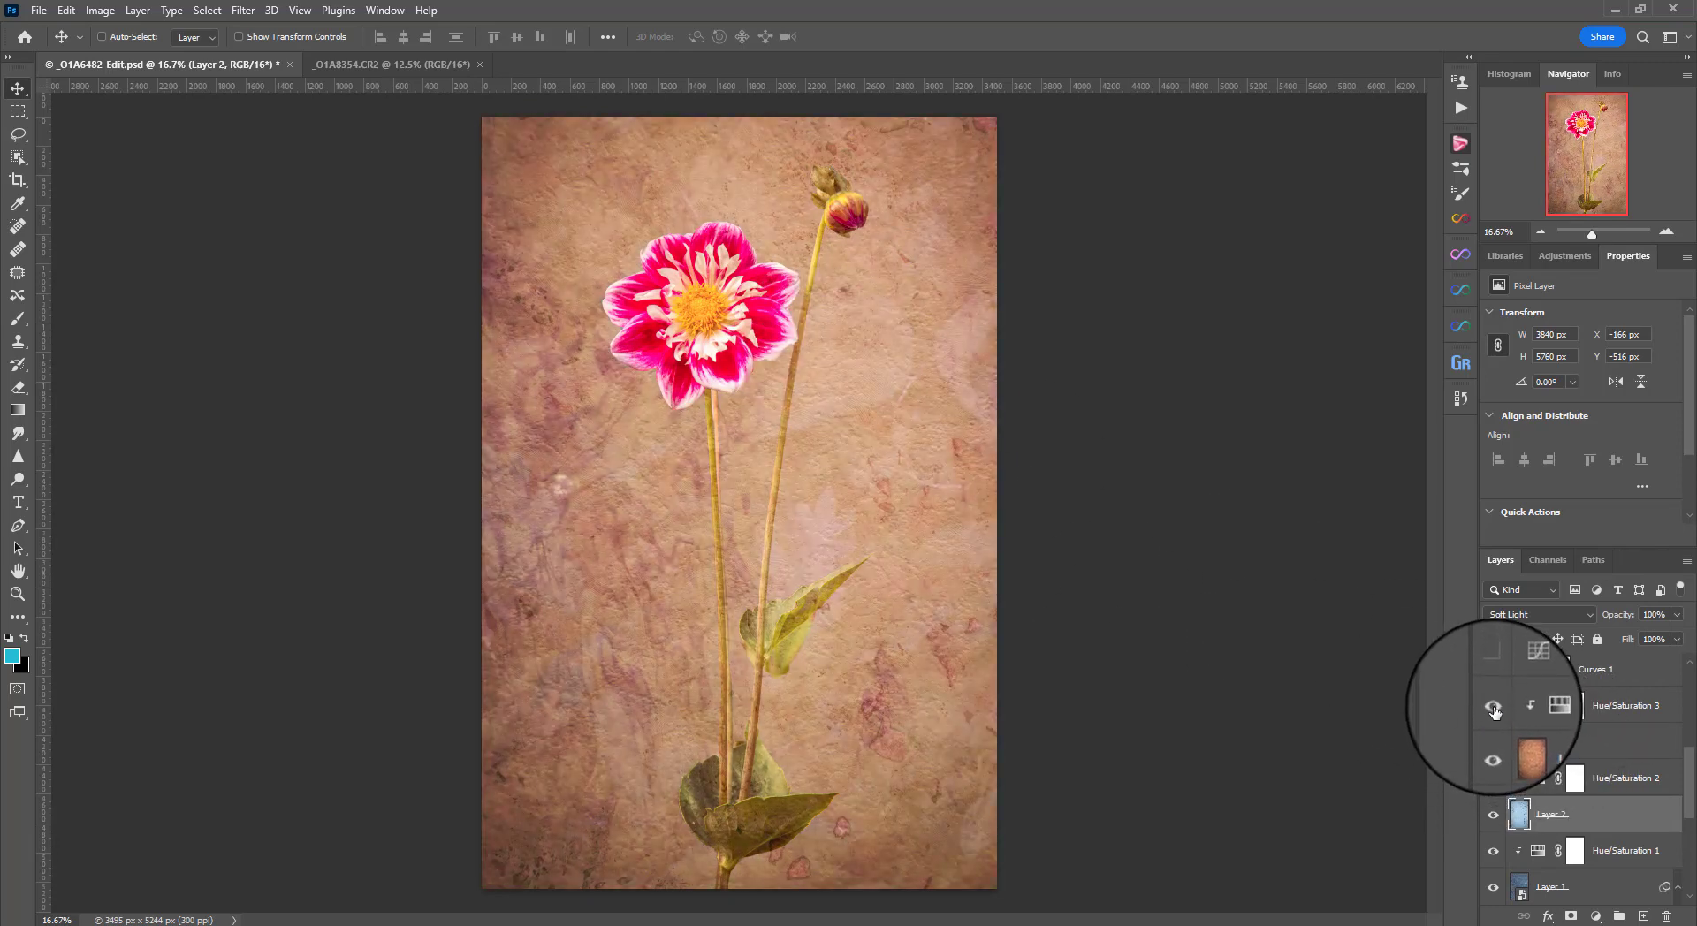
pyautogui.click(1564, 706)
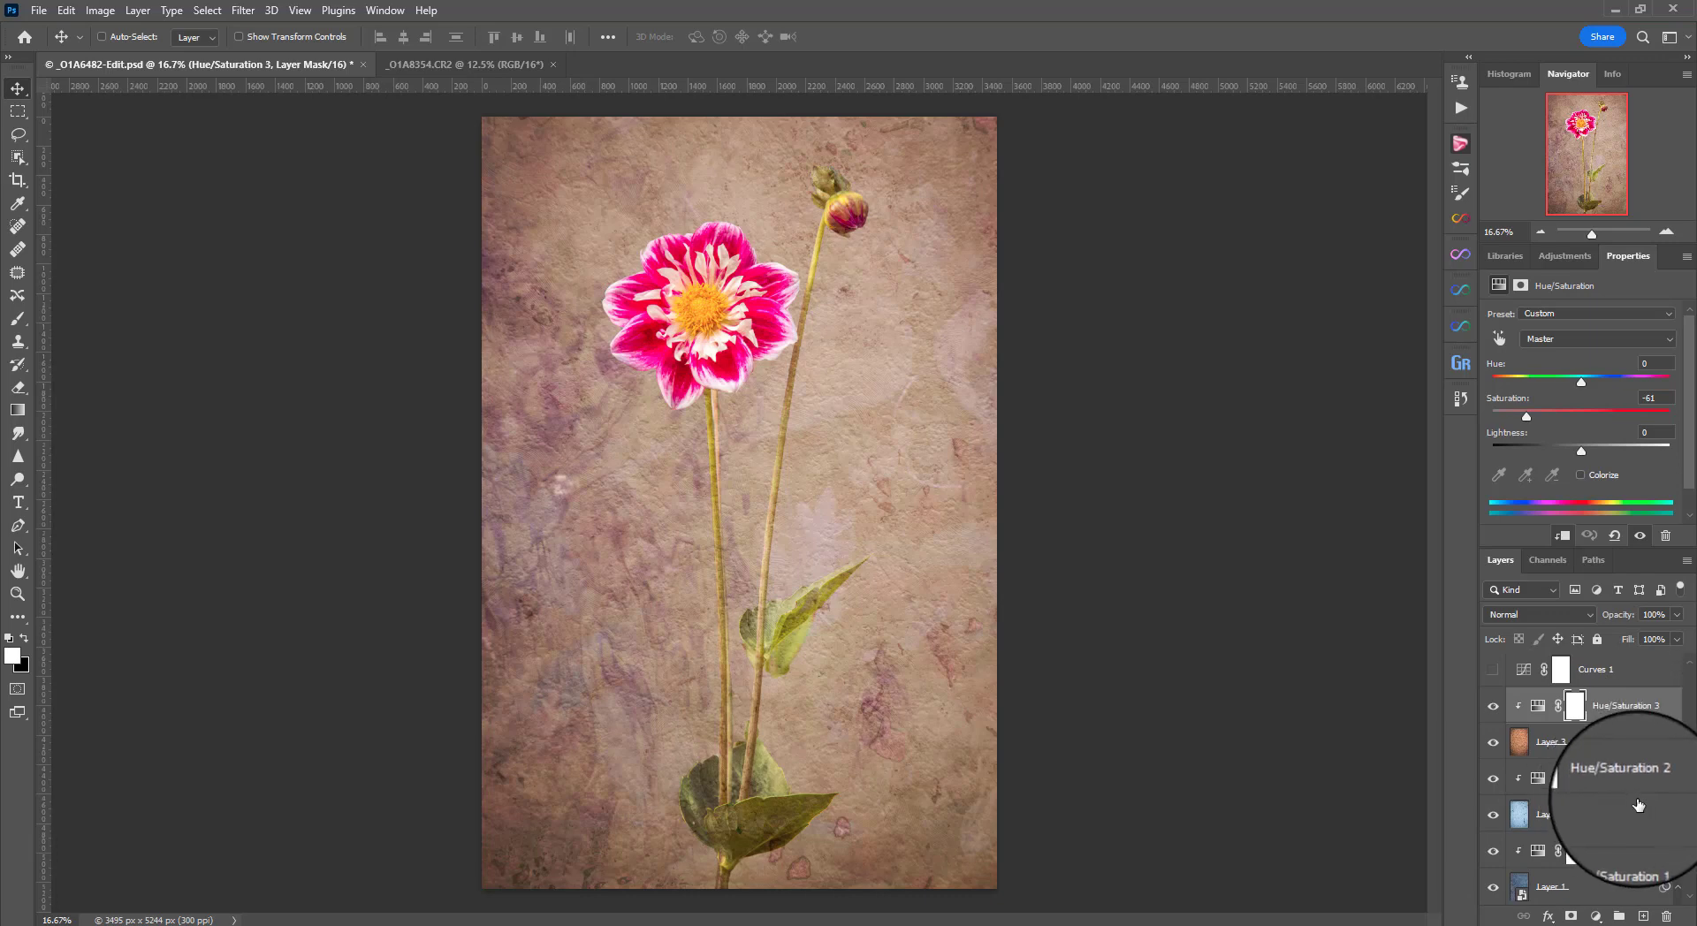
# - Select Curves 3 above Layer 0 copy and raise its top-right curve point to lighten the dahlia
pyautogui.scroll(3, 1627, 793)
pyautogui.scroll(2, 1627, 791)
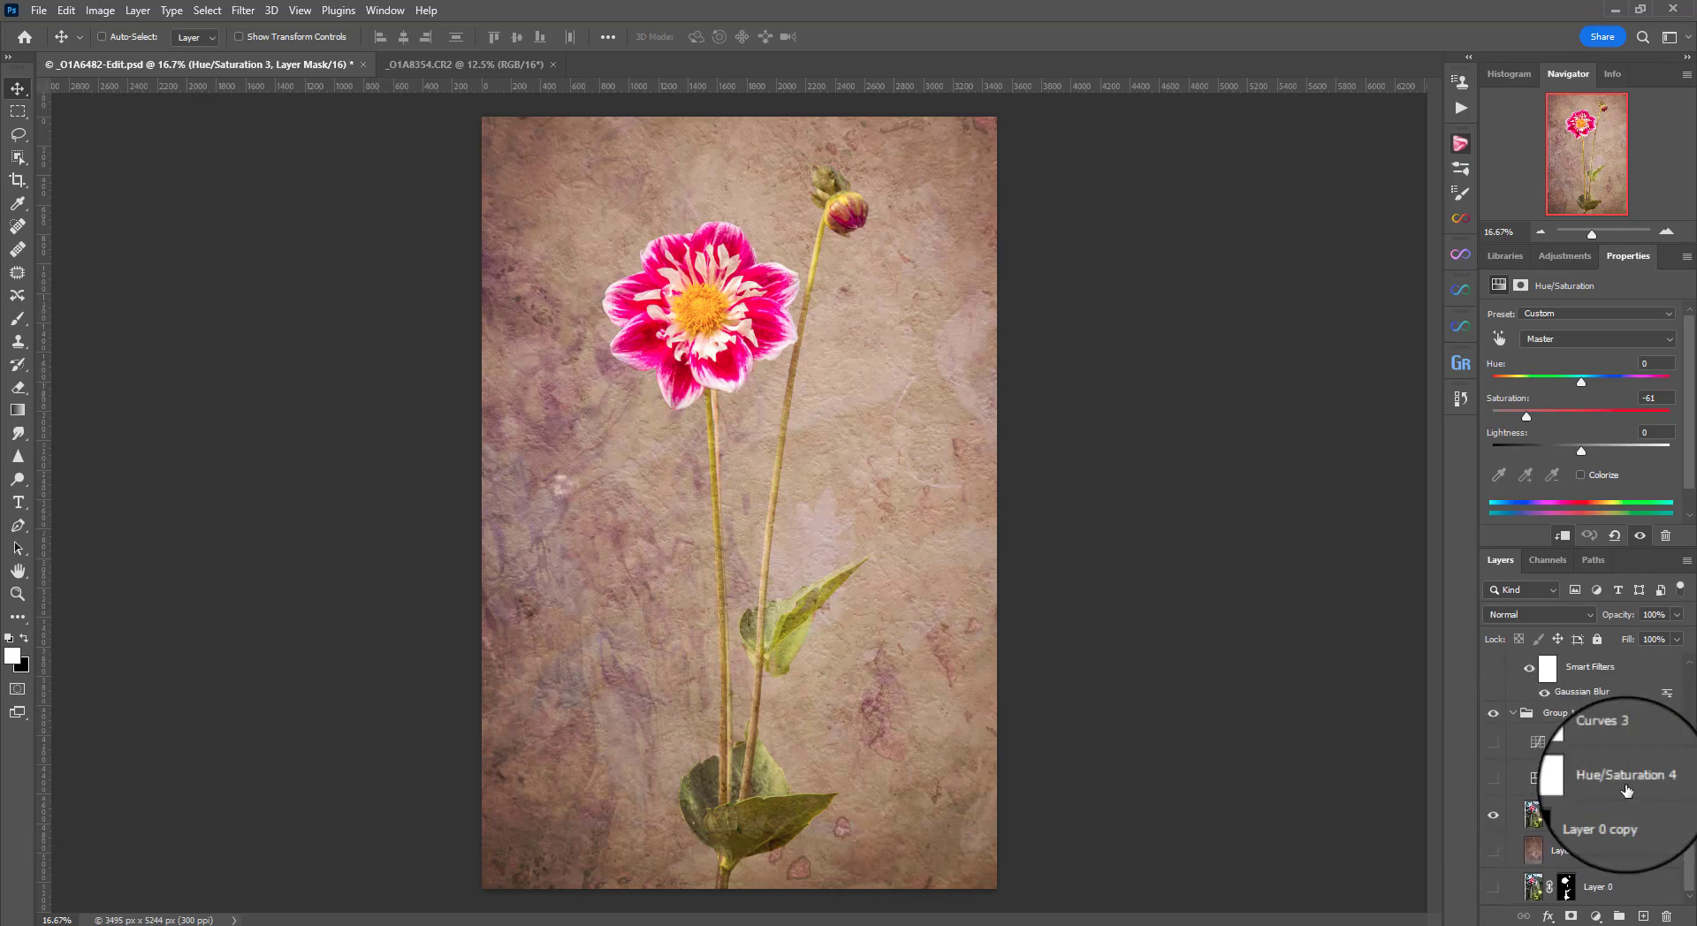
pyautogui.click(1542, 811)
pyautogui.scroll(1, 1490, 782)
pyautogui.click(1493, 779)
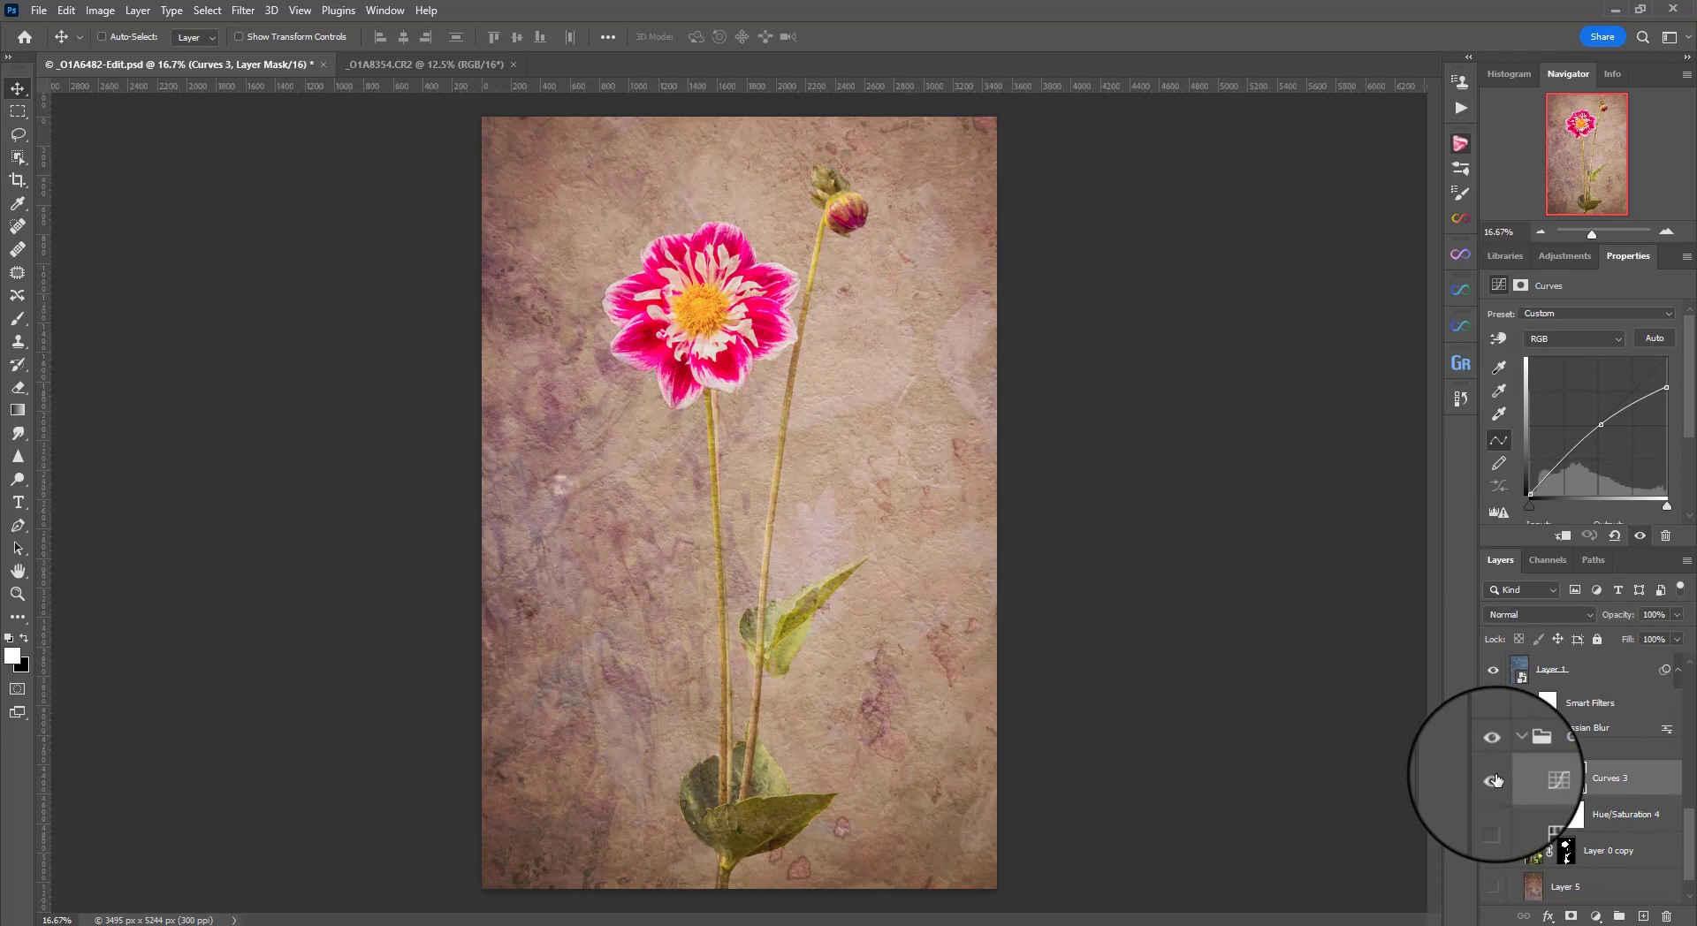
pyautogui.moveTo(1665, 385); pyautogui.dragTo(1671, 341)
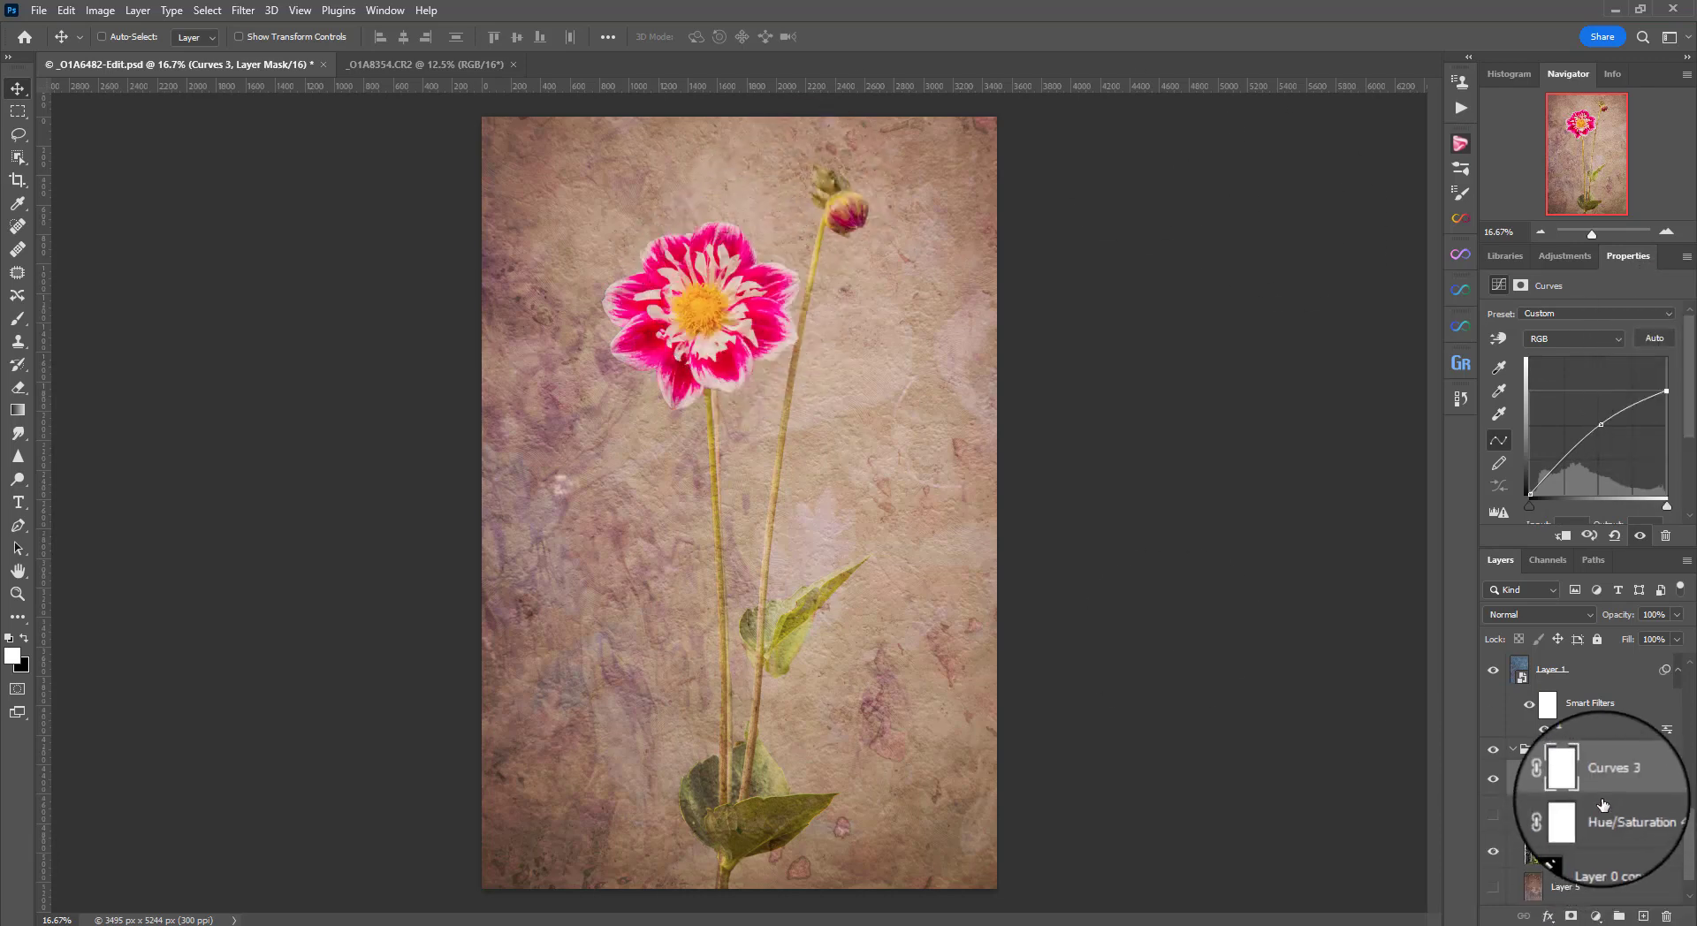
pyautogui.scroll(-1, 1626, 760)
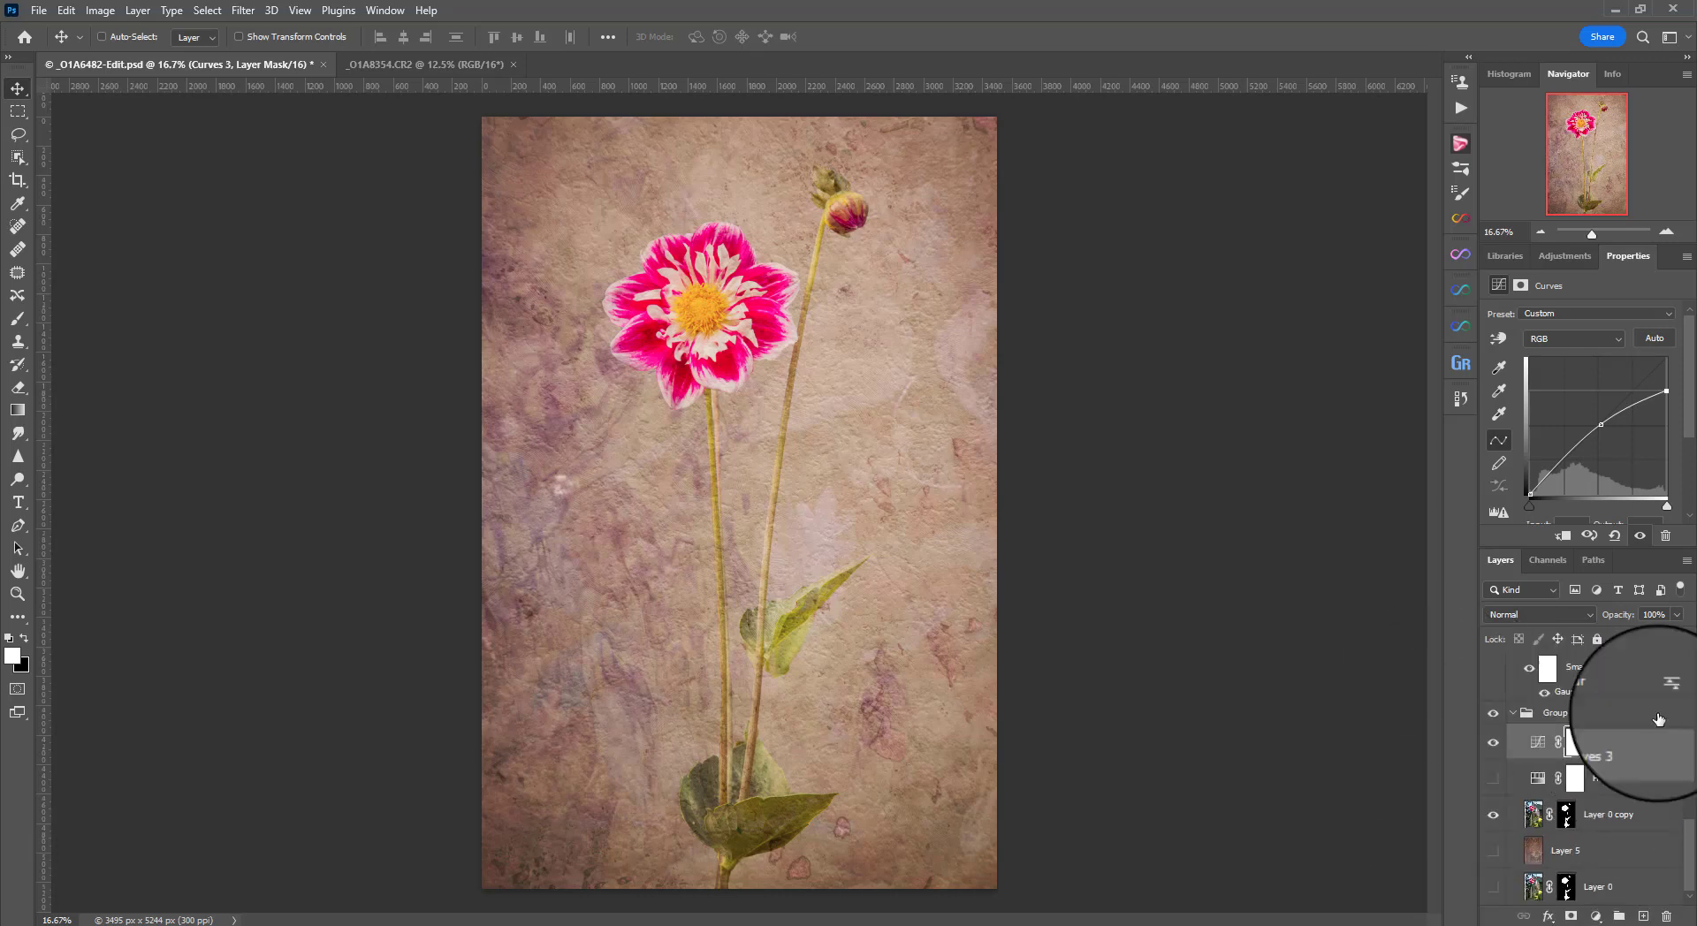
pyautogui.scroll(-6, 1627, 778)
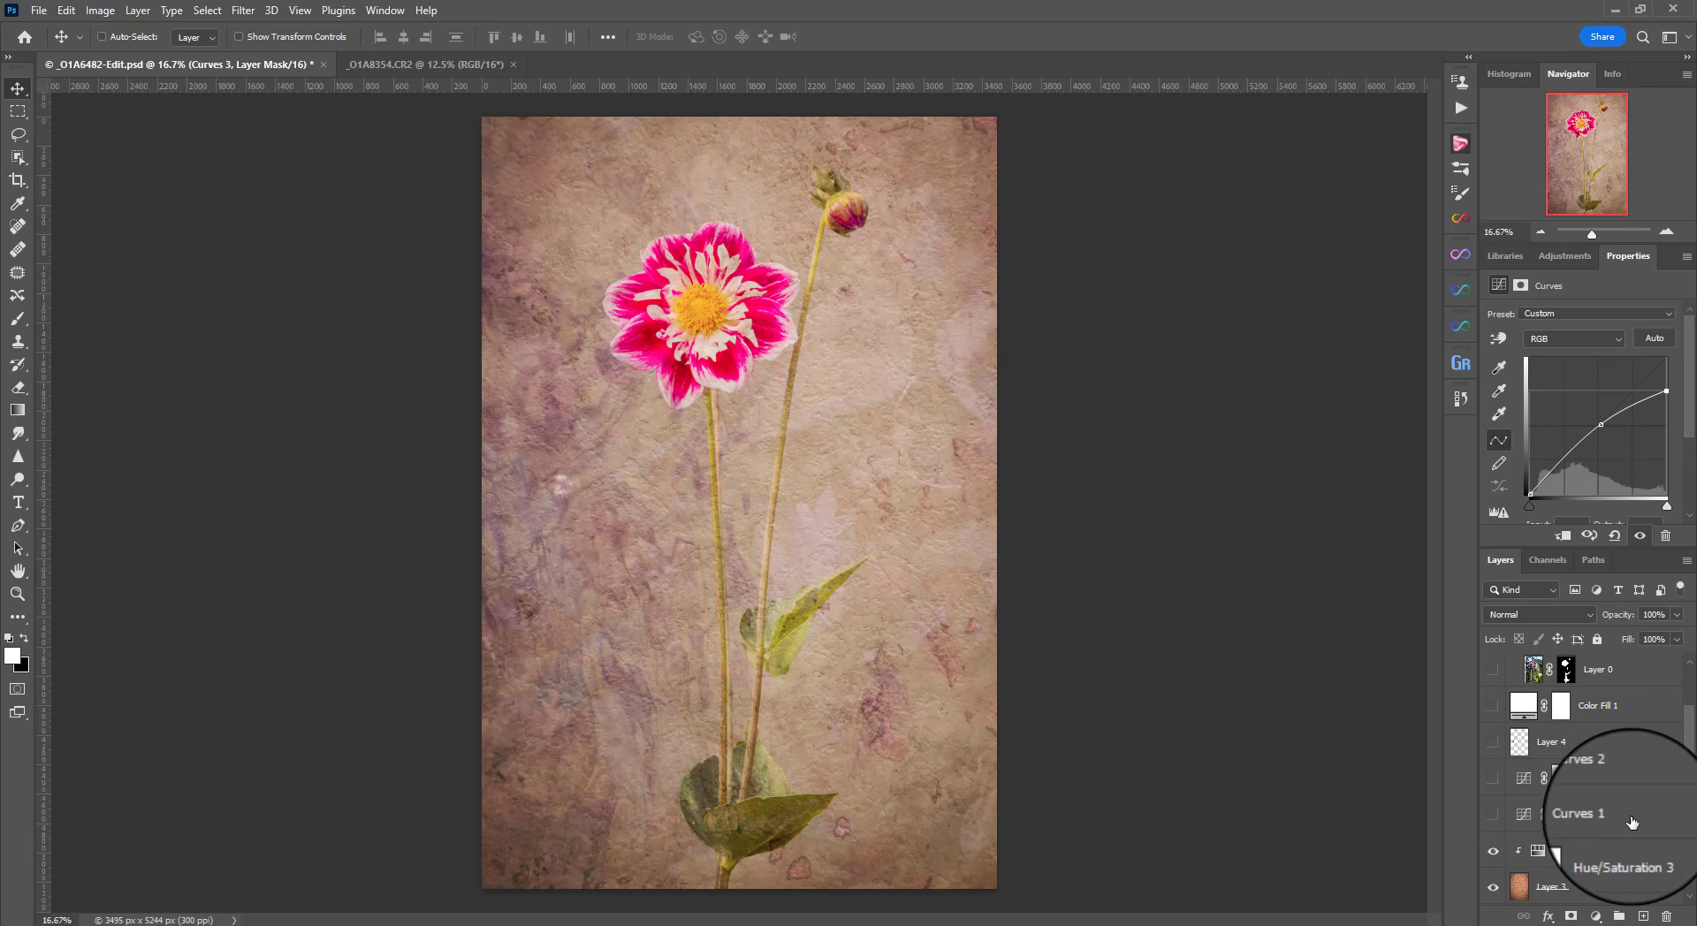
# - Turn on the Curves 1 and Curves 2 darkening, comparing and inspecting their curves
pyautogui.click(1493, 815)
pyautogui.click(1493, 817)
pyautogui.click(1493, 817)
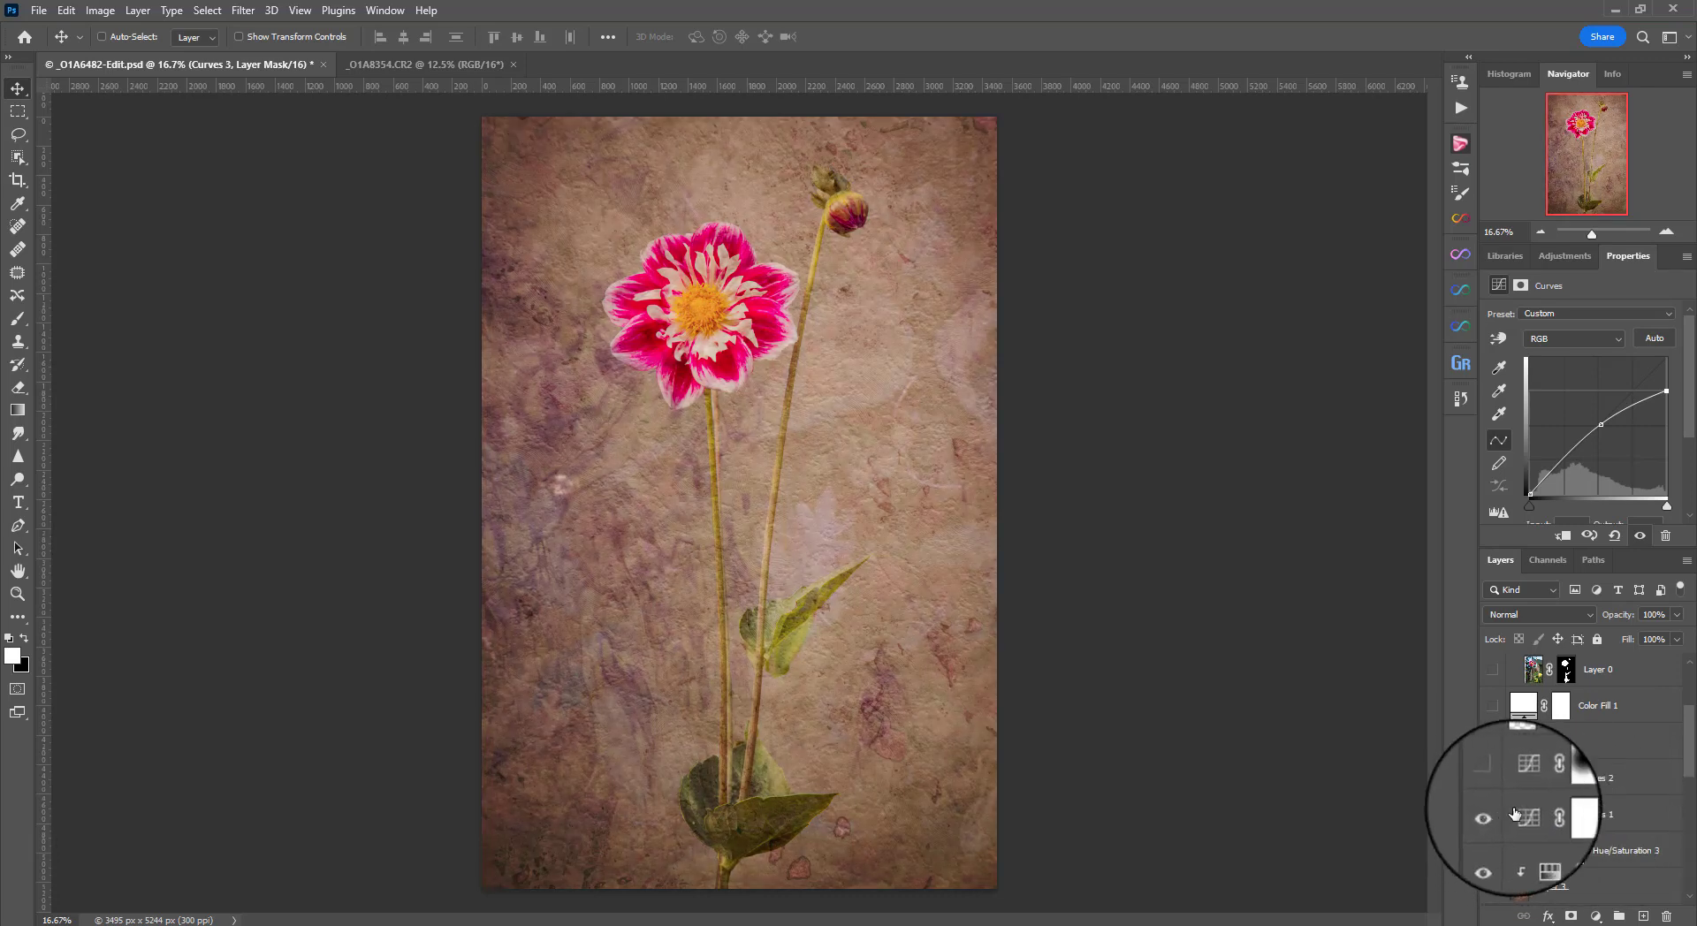
pyautogui.click(1513, 813)
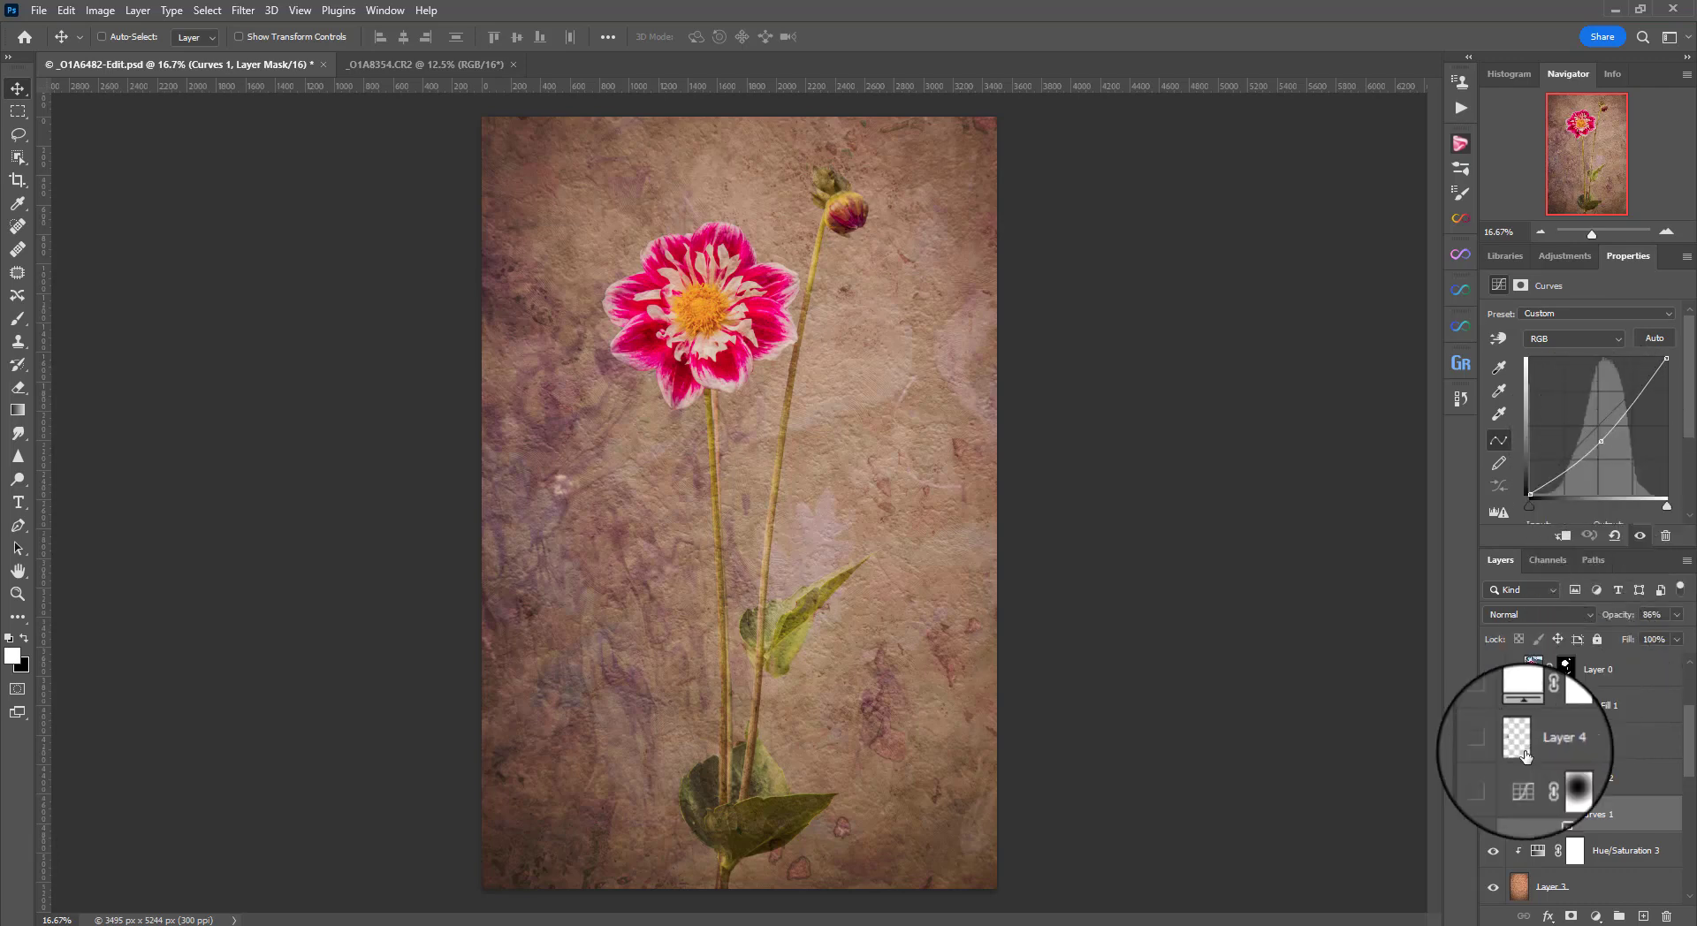
pyautogui.click(1493, 779)
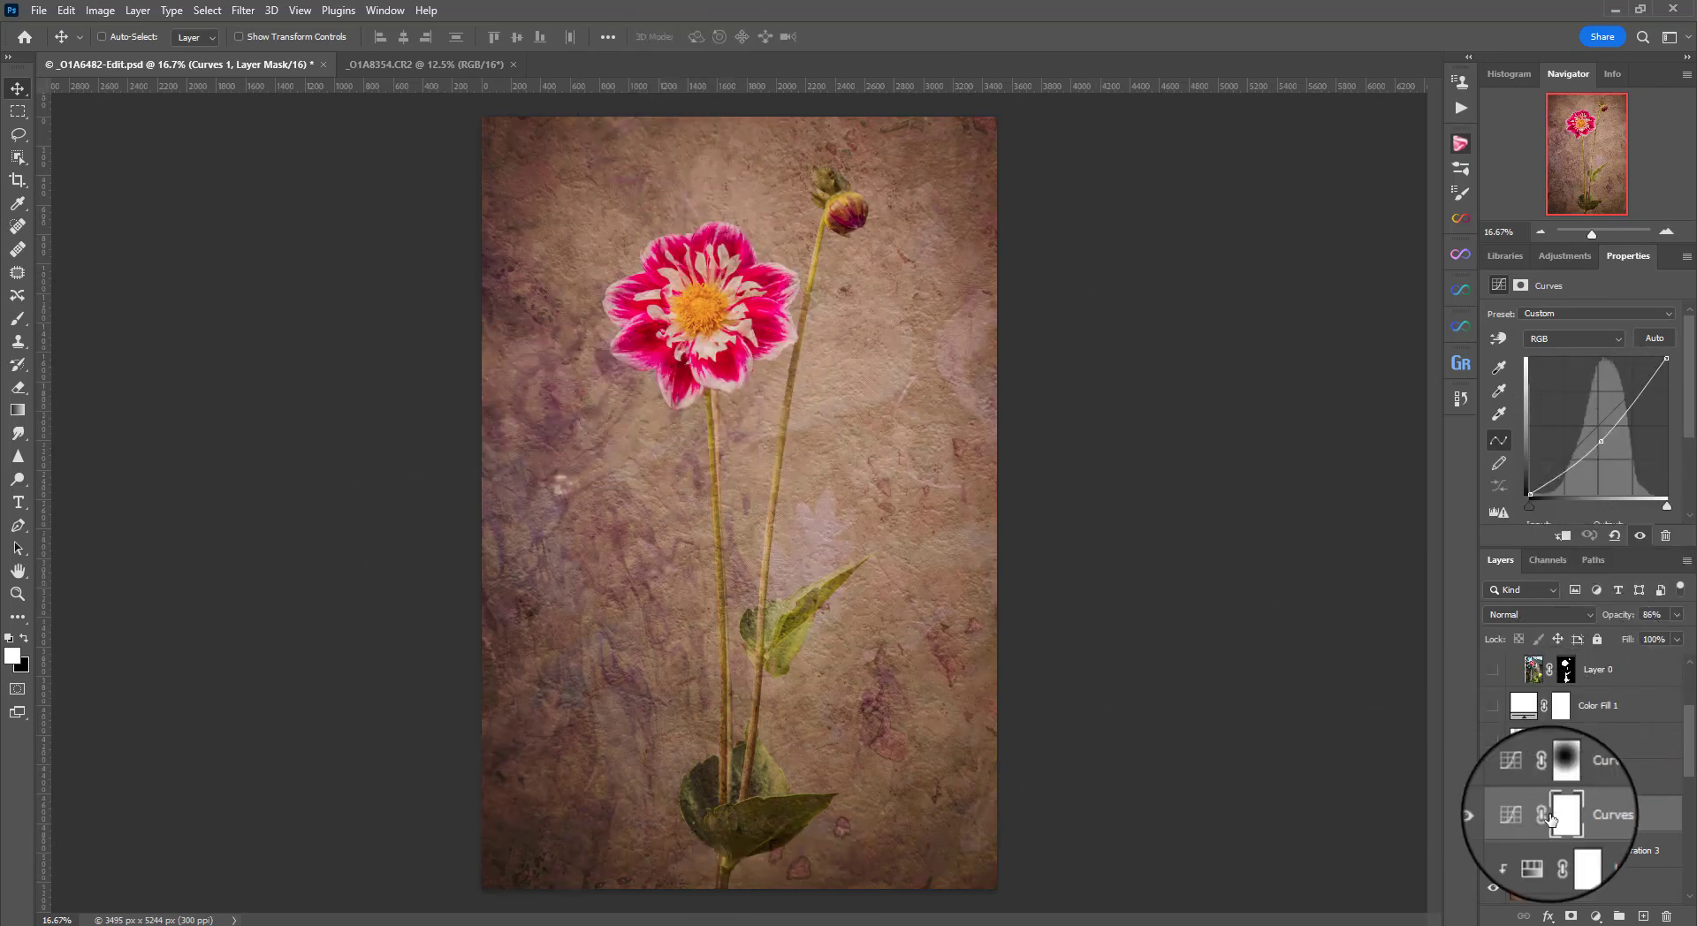
pyautogui.click(1553, 778)
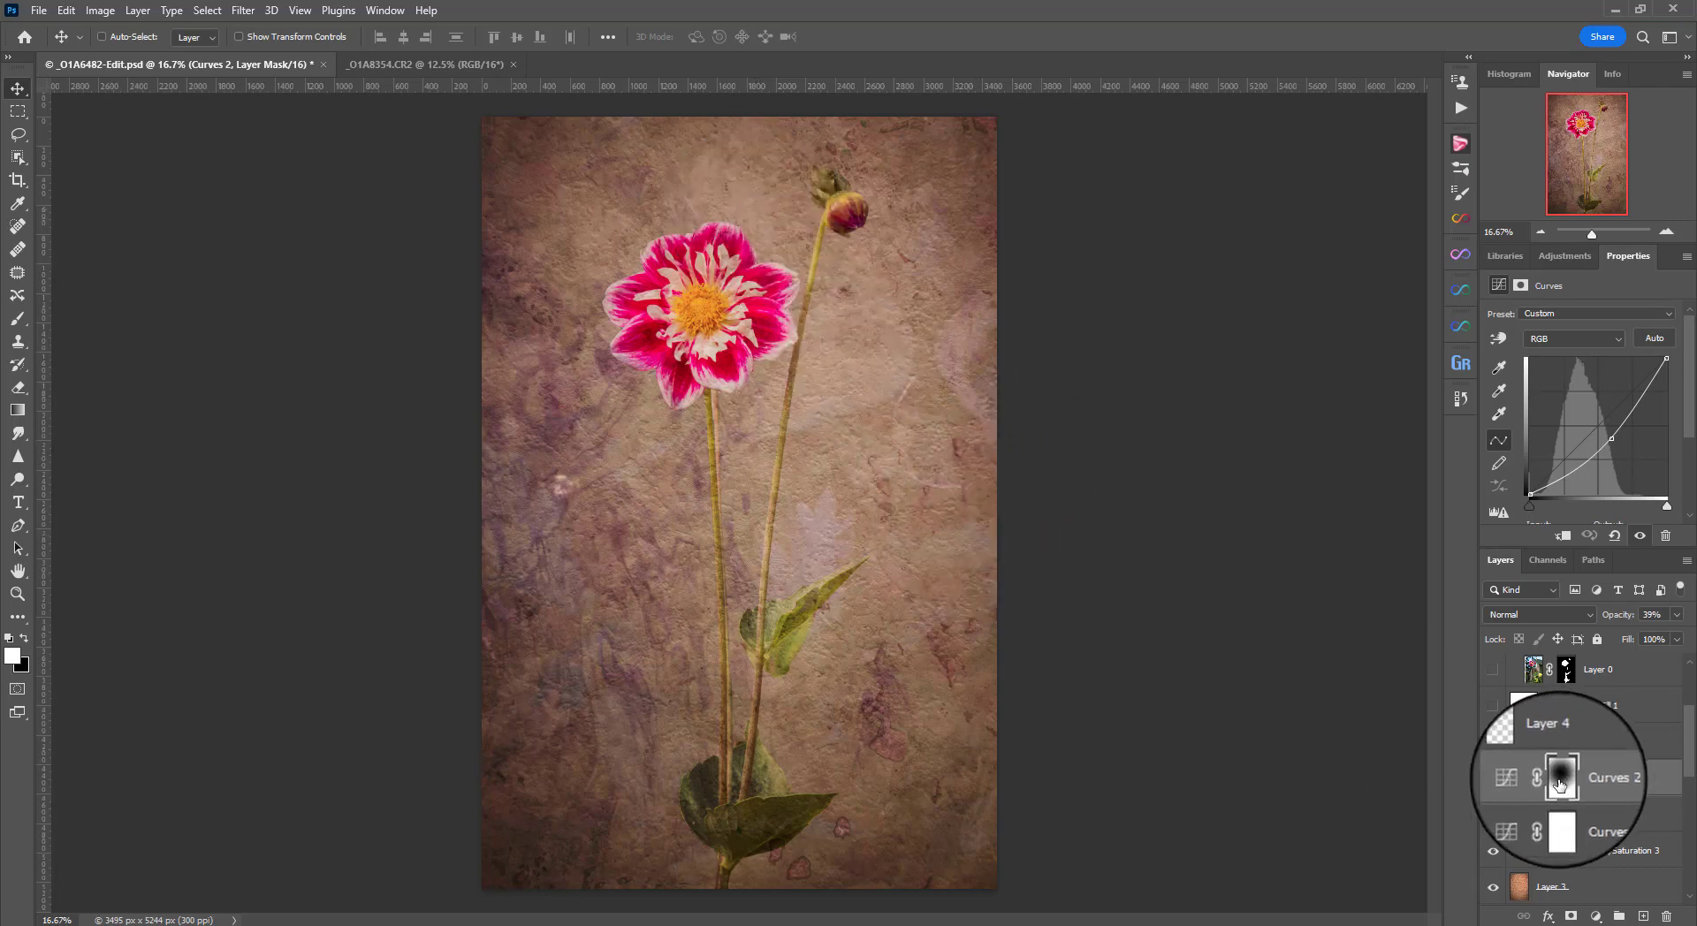
# - Preview Curves 2's radial mask, then show Layer 4 and add empty Layer 6 above Curves 2
pyautogui.keyDown('alt'); pyautogui.click(1560, 784); pyautogui.keyUp('alt')
pyautogui.click(1496, 747)
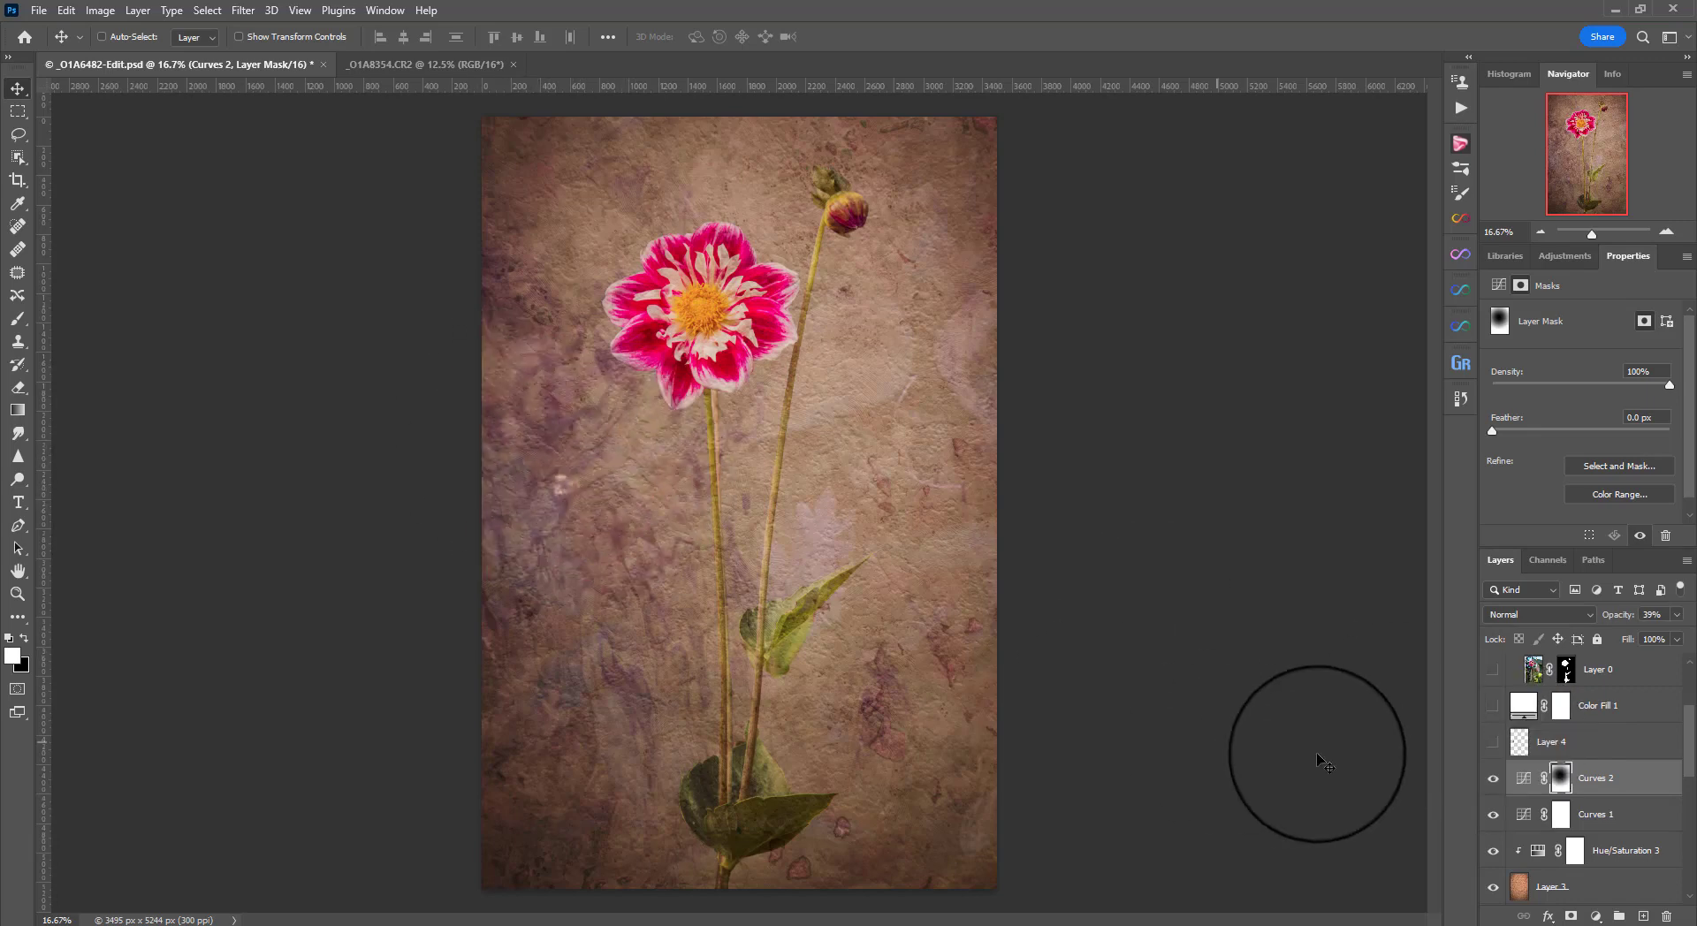
pyautogui.click(1493, 745)
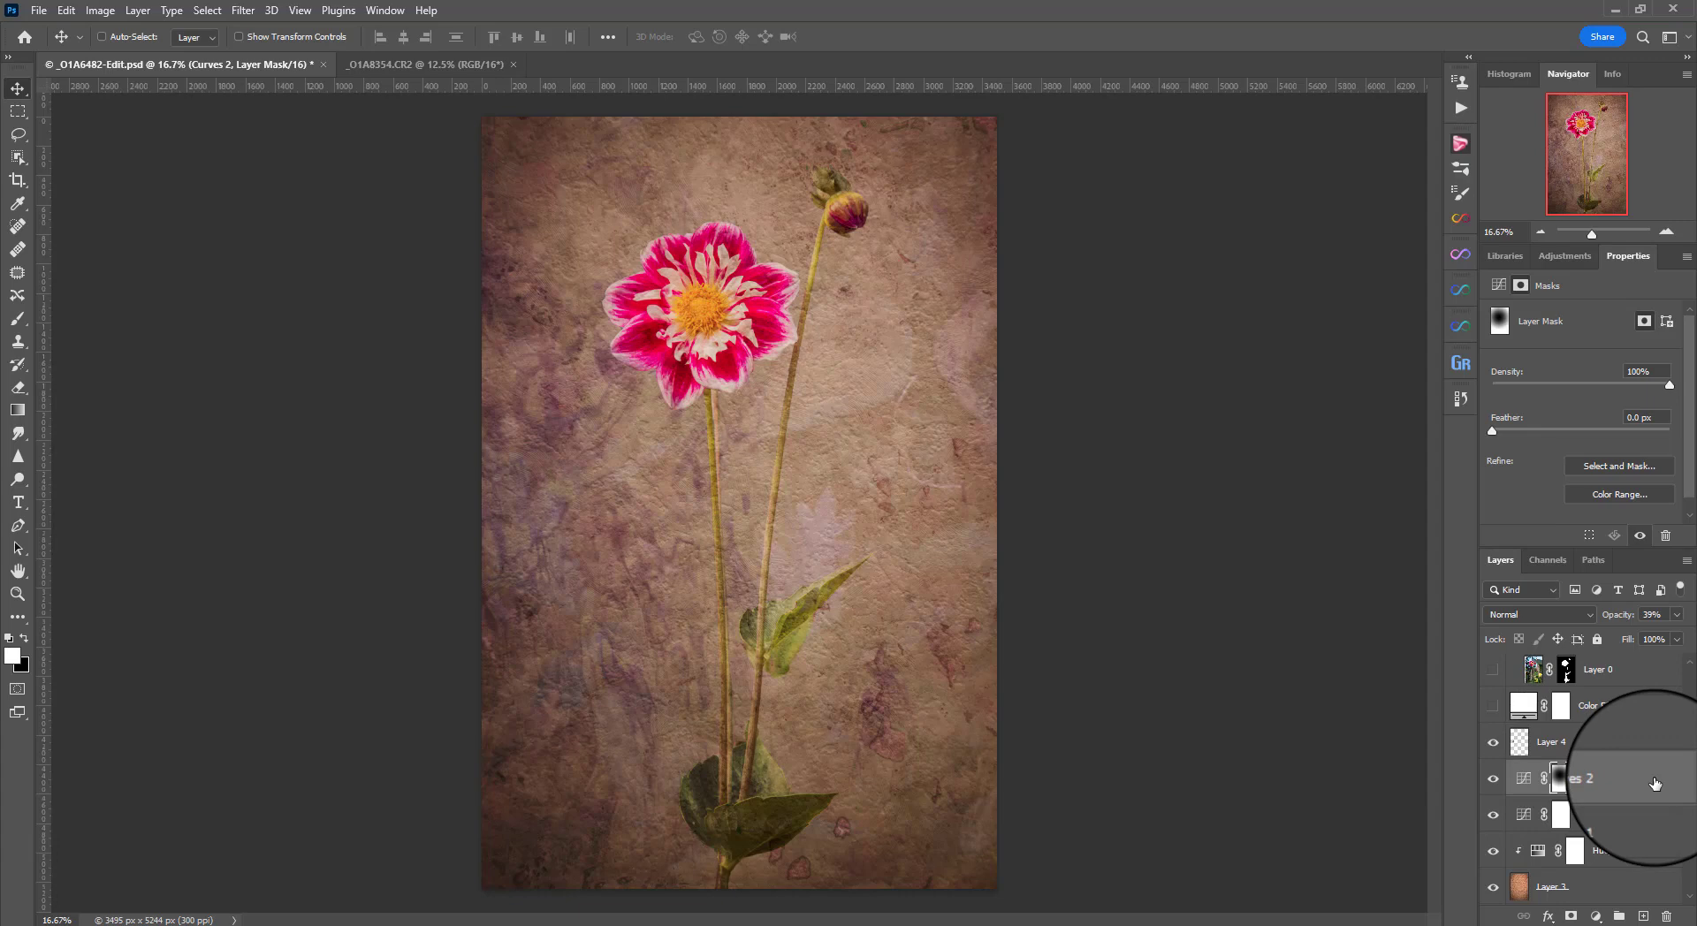
pyautogui.click(1643, 919)
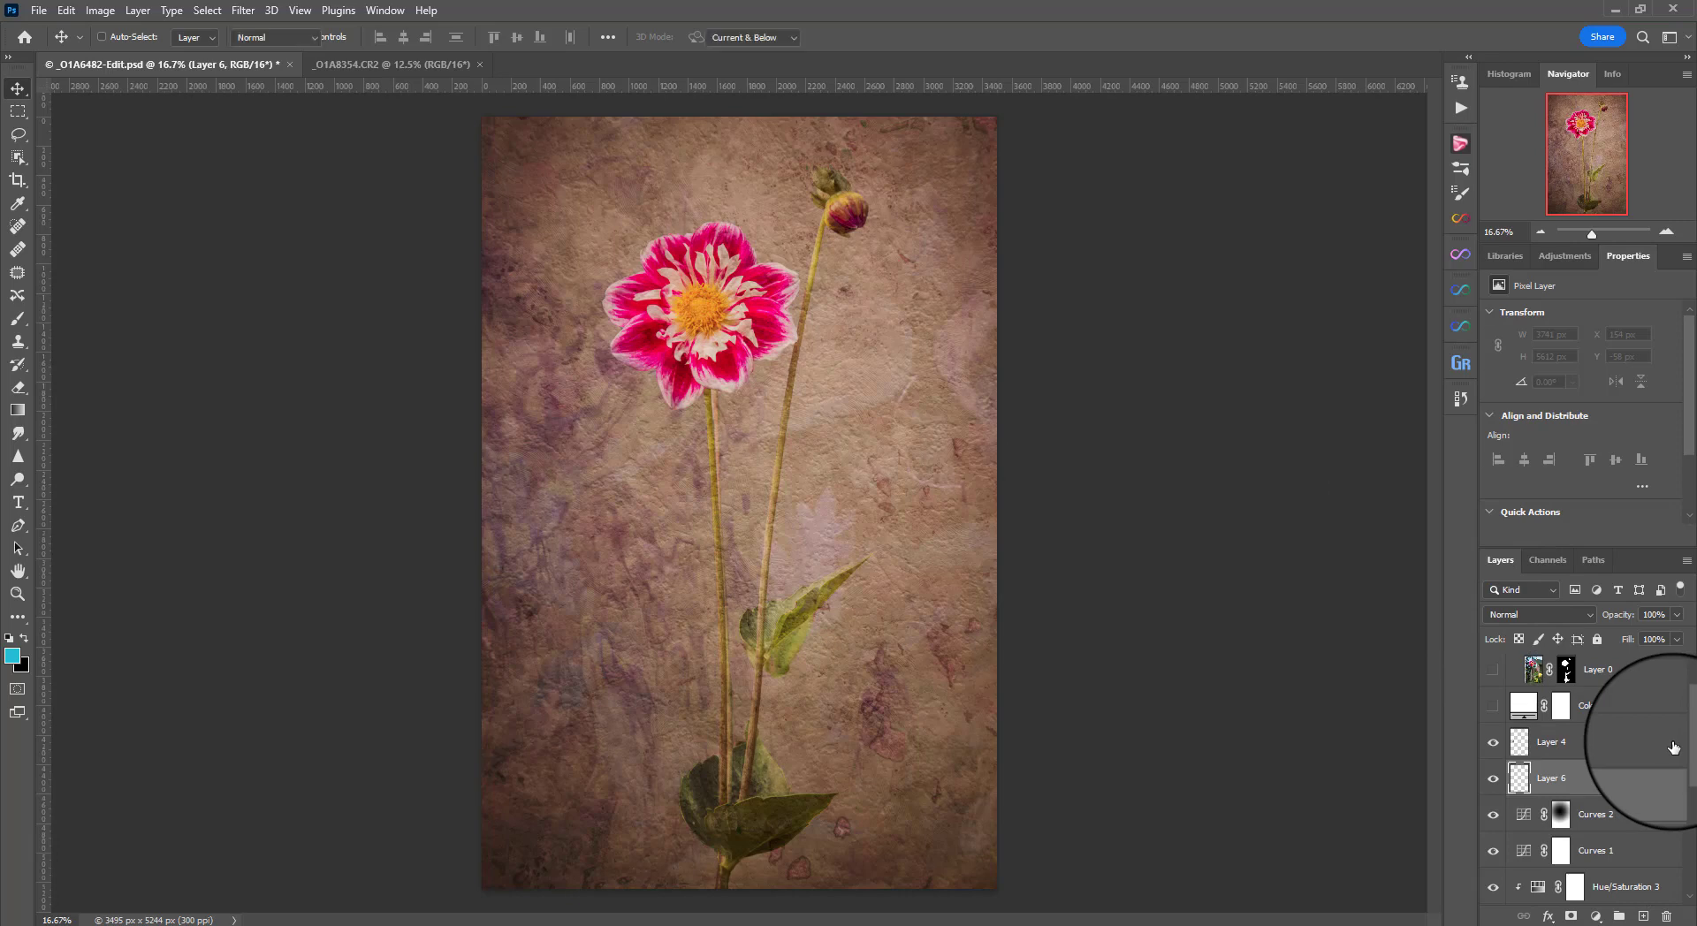
# - Heal the pale spot left of the dahlia stem on Layer 6 with the Healing Brush
pyautogui.press('s')
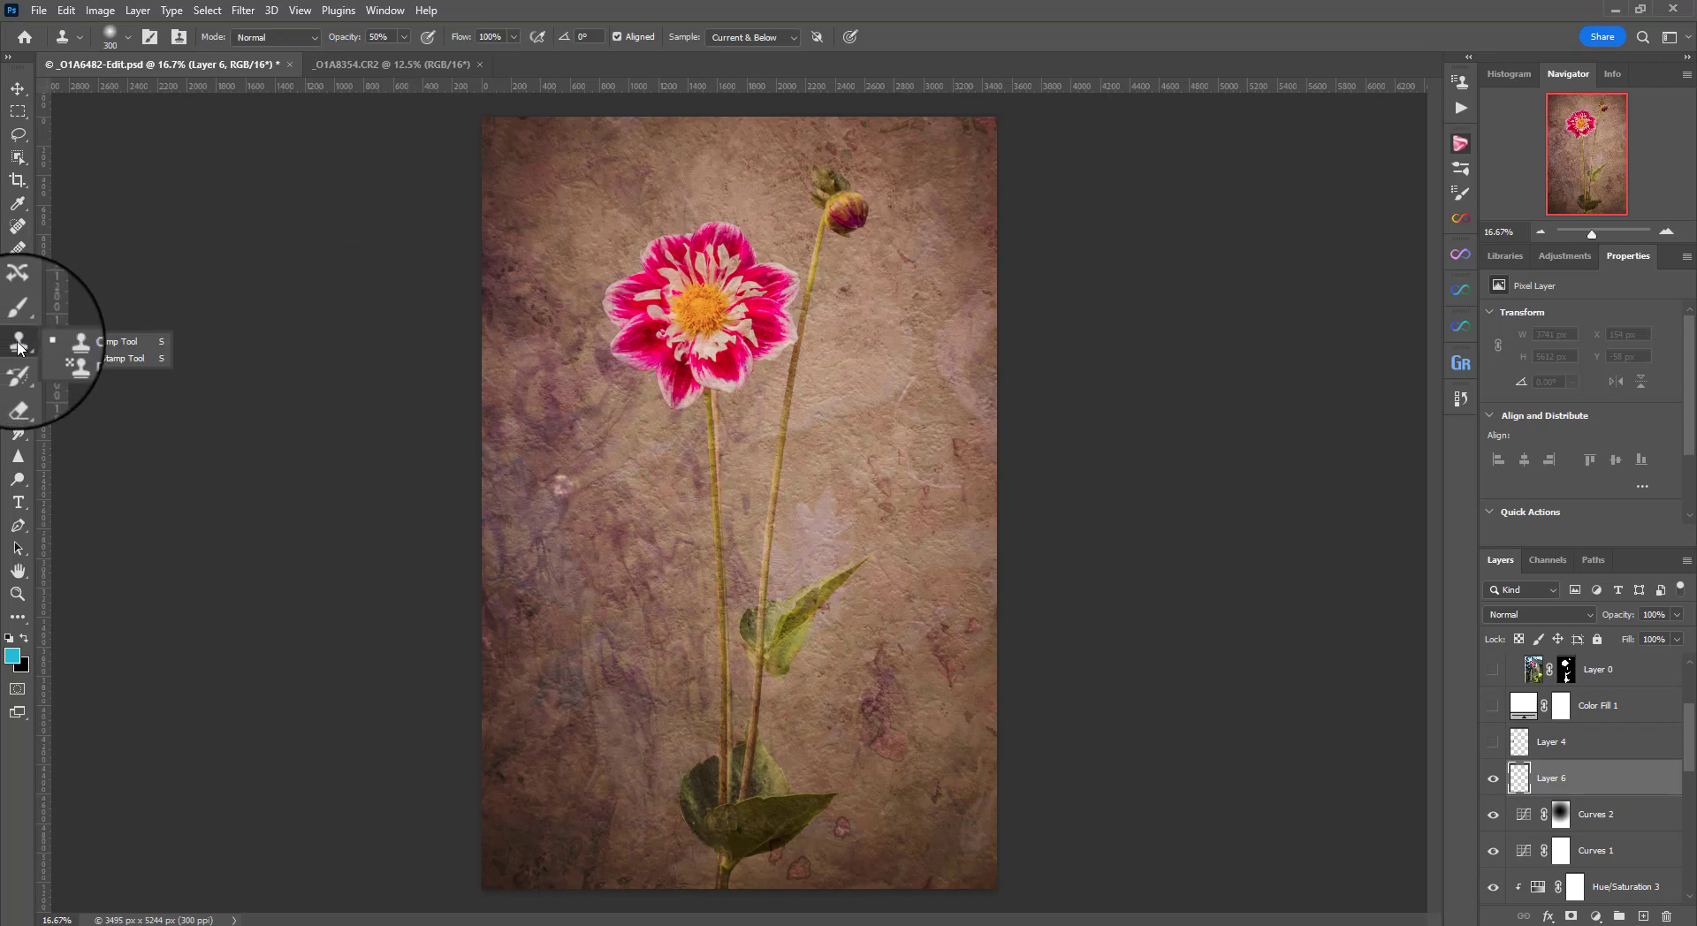
pyautogui.press('j')
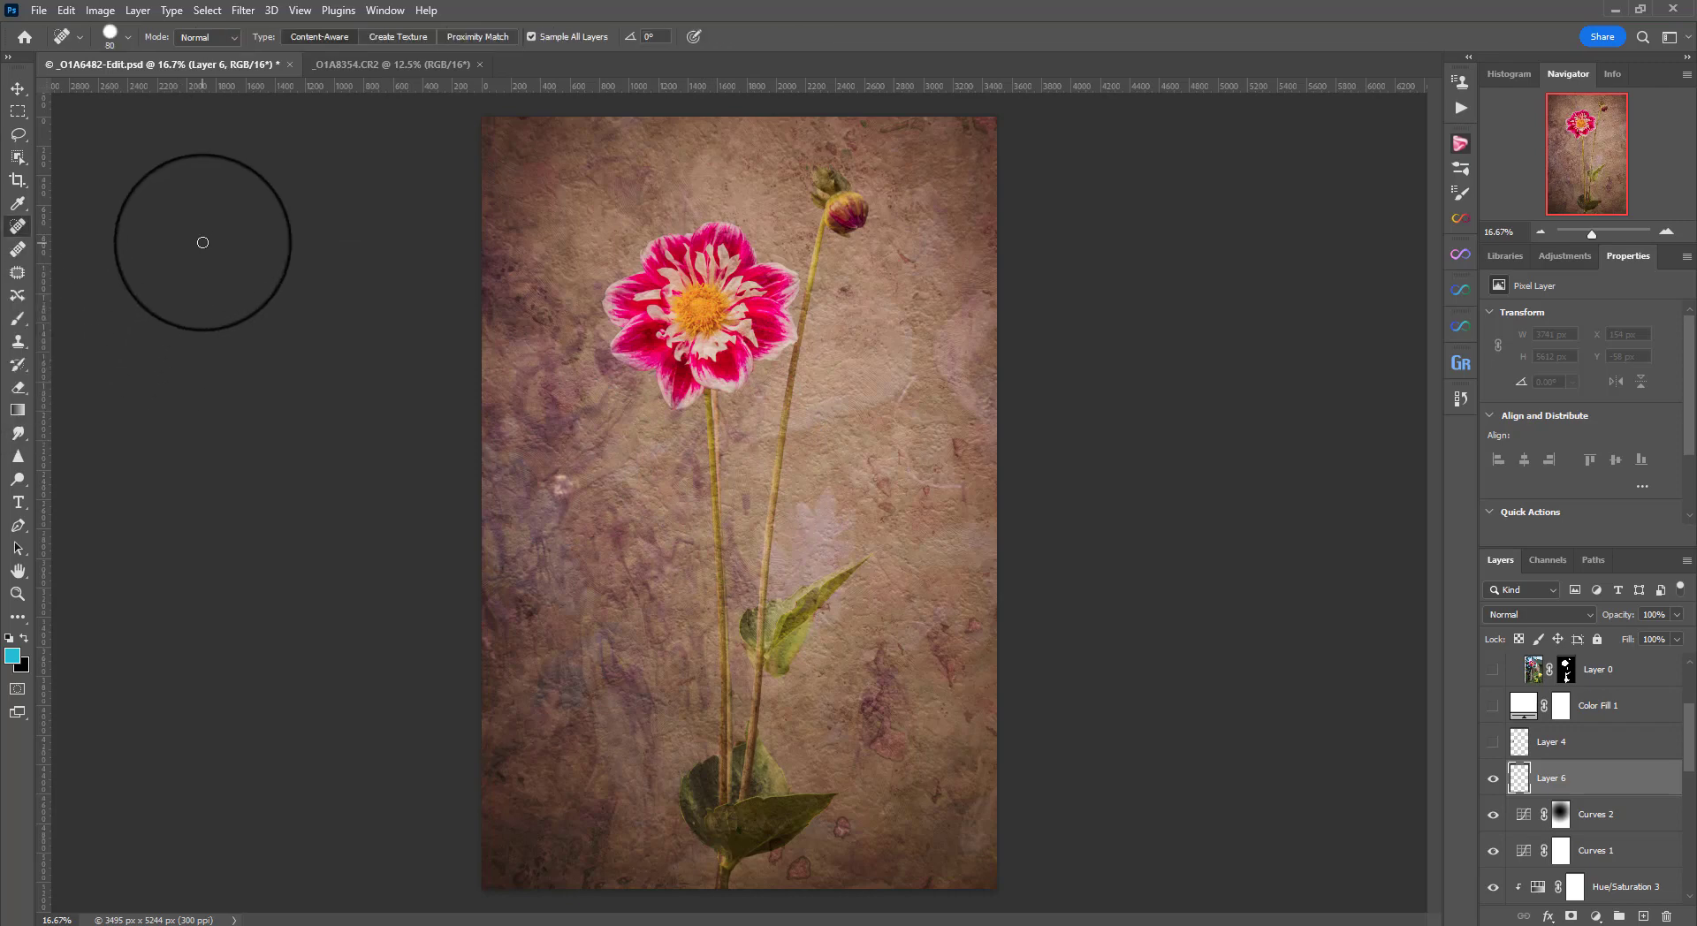
pyautogui.click(18, 247)
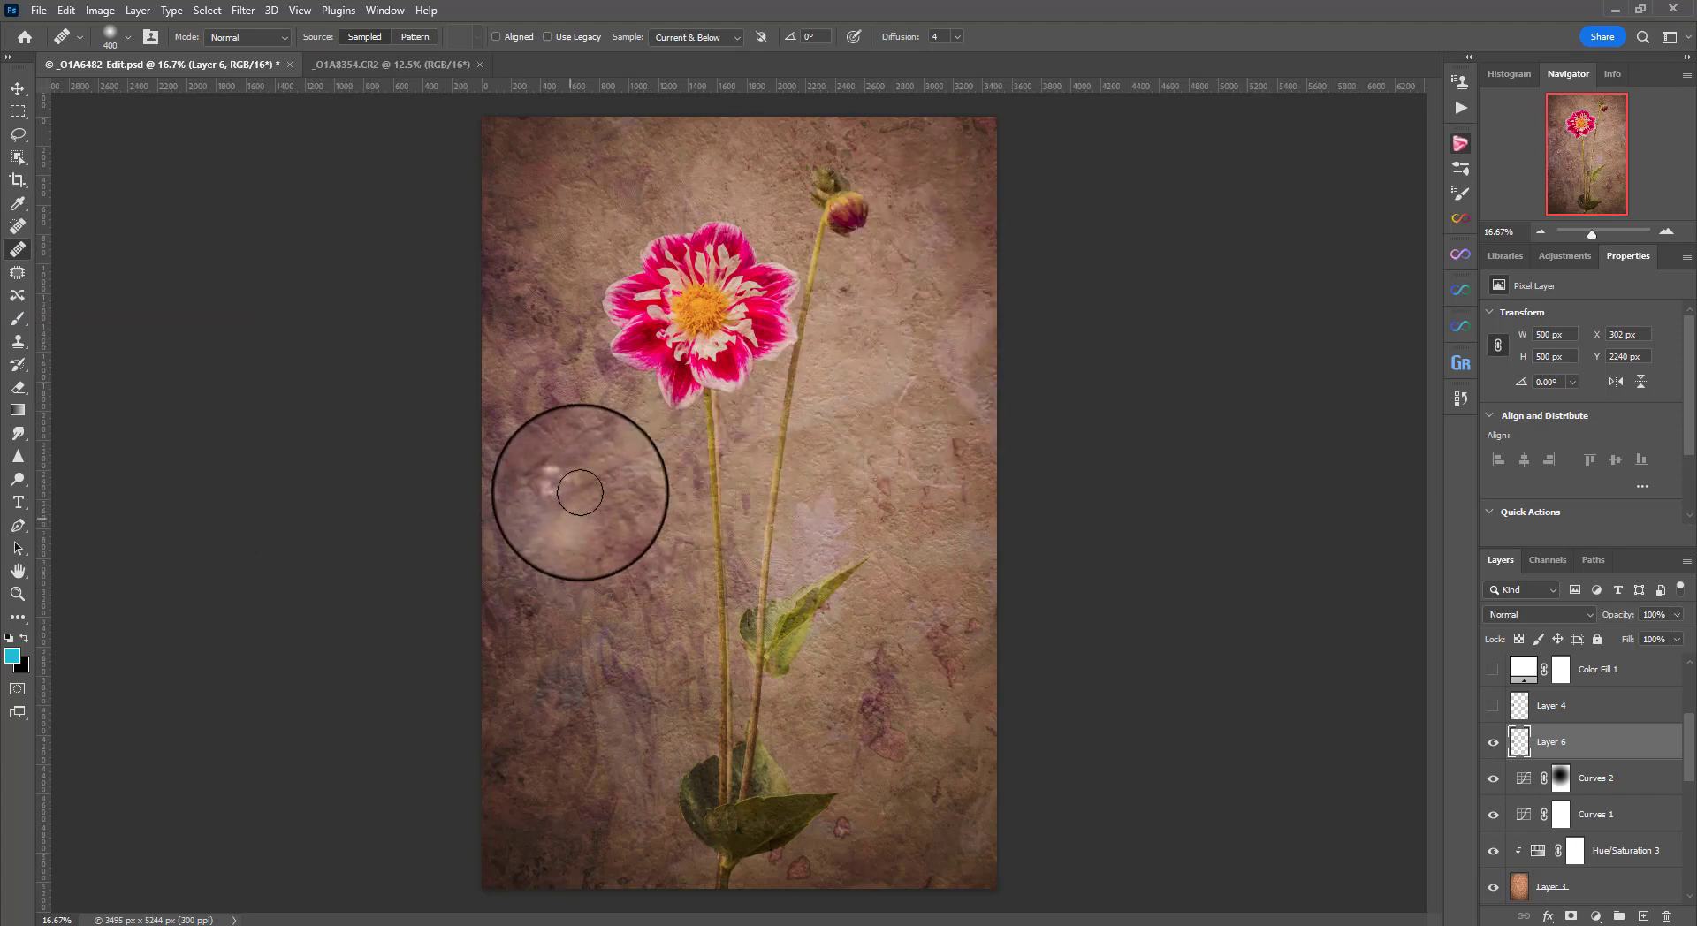
pyautogui.moveTo(634, 605)
pyautogui.mouseDown()
pyautogui.moveTo(572, 738)
pyautogui.moveTo(579, 712)
pyautogui.moveTo(612, 782)
pyautogui.moveTo(602, 830)
pyautogui.moveTo(595, 626)
pyautogui.mouseUp()
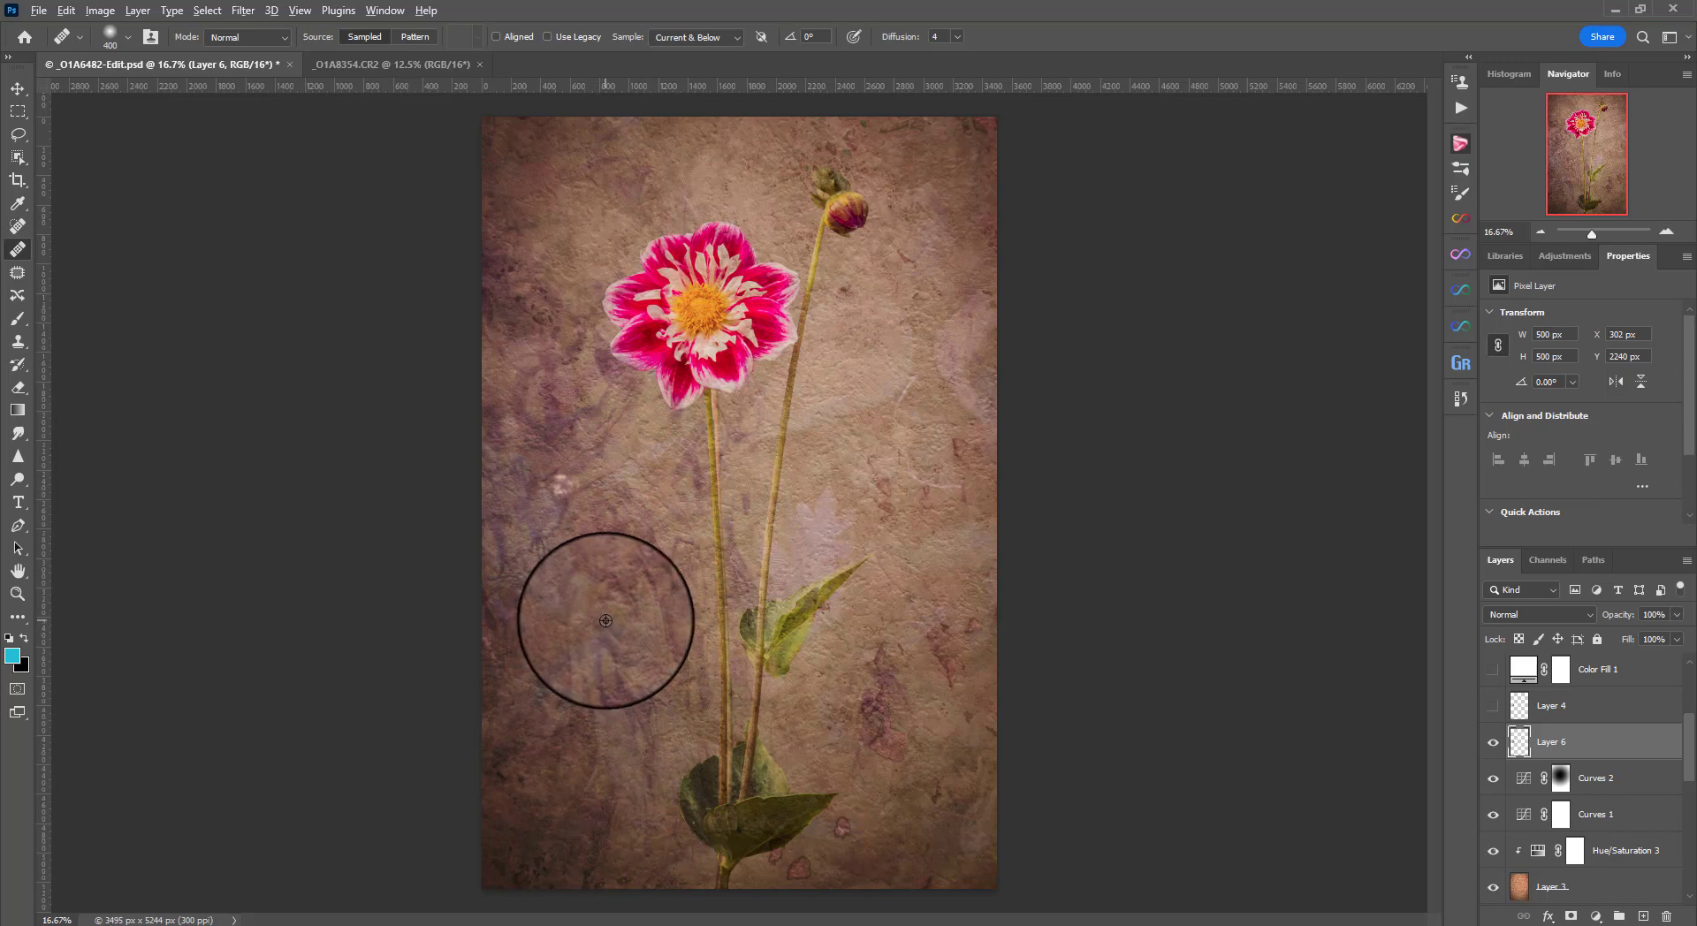
pyautogui.keyDown('alt'); pyautogui.click(605, 621); pyautogui.keyUp('alt')
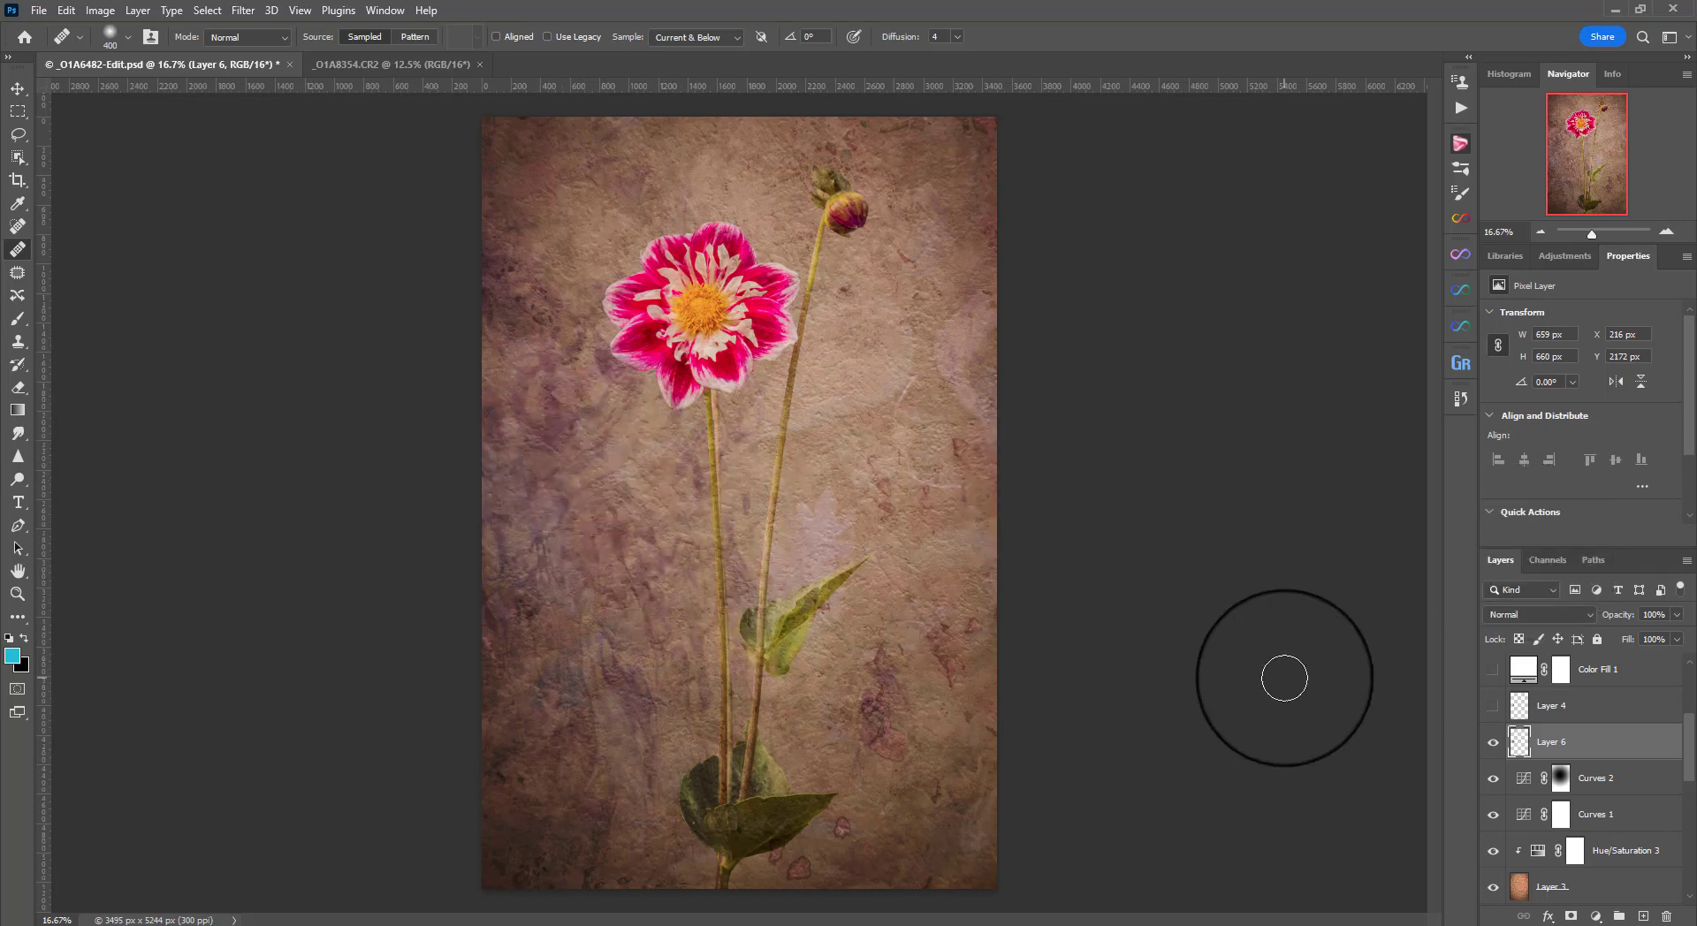
# - Show Layer 4 again and turn on Color Fill 1 after a brief preview
pyautogui.scroll(2, 1494, 778)
pyautogui.click(1493, 778)
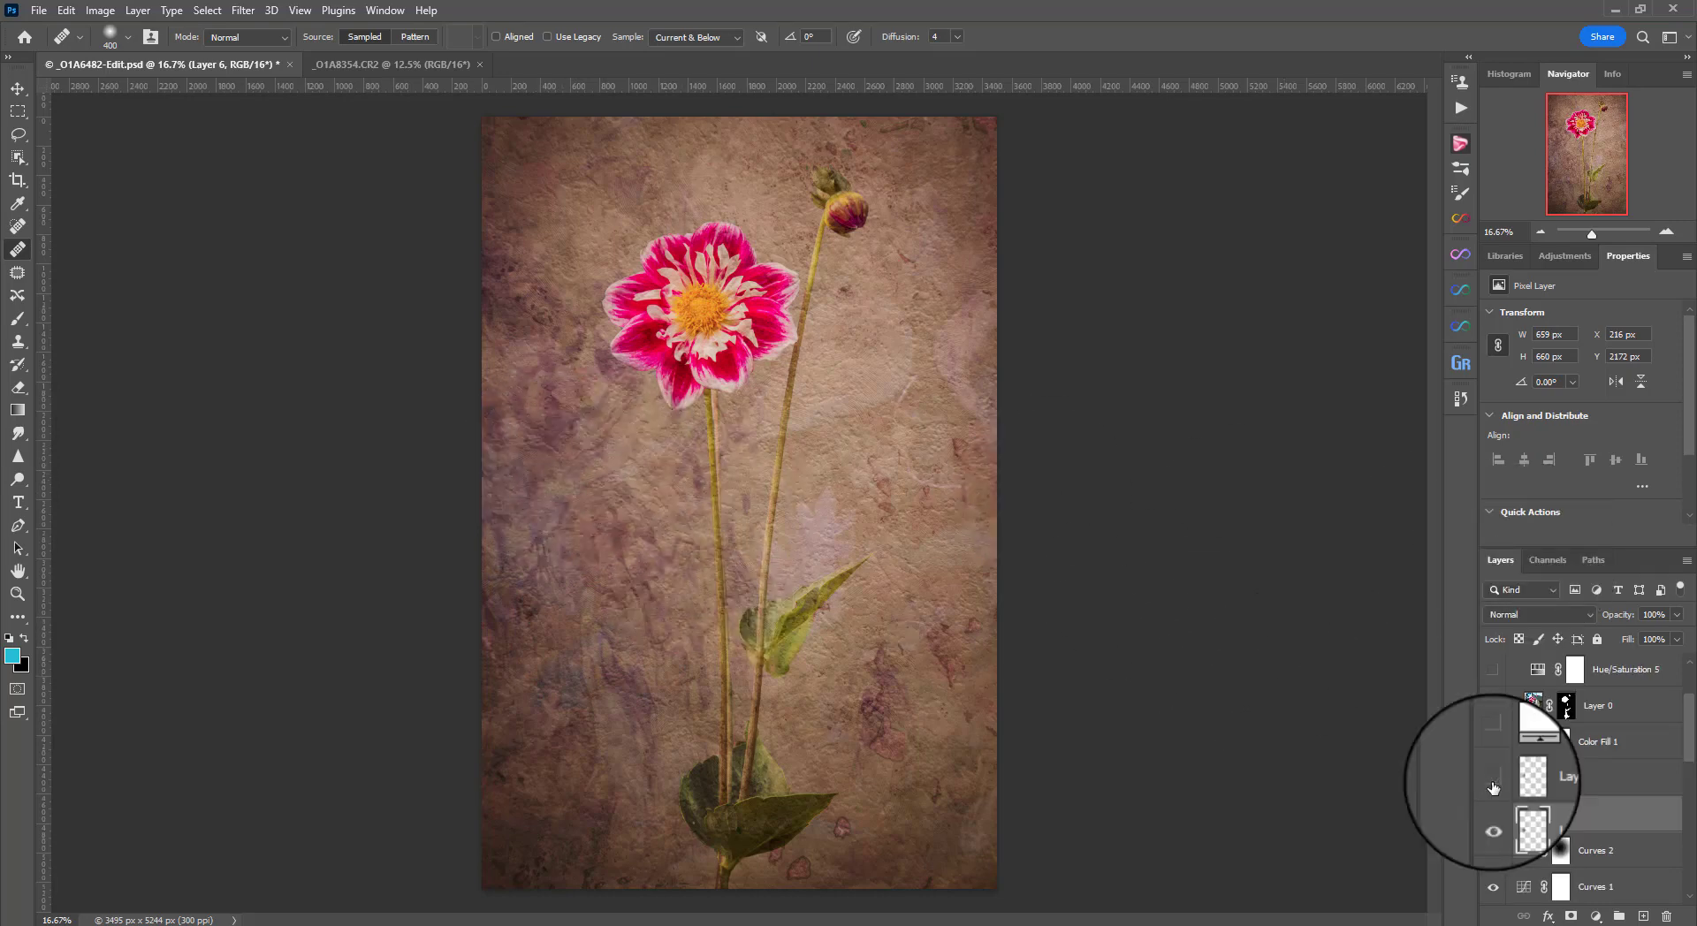
pyautogui.click(1500, 745)
pyautogui.click(1500, 745)
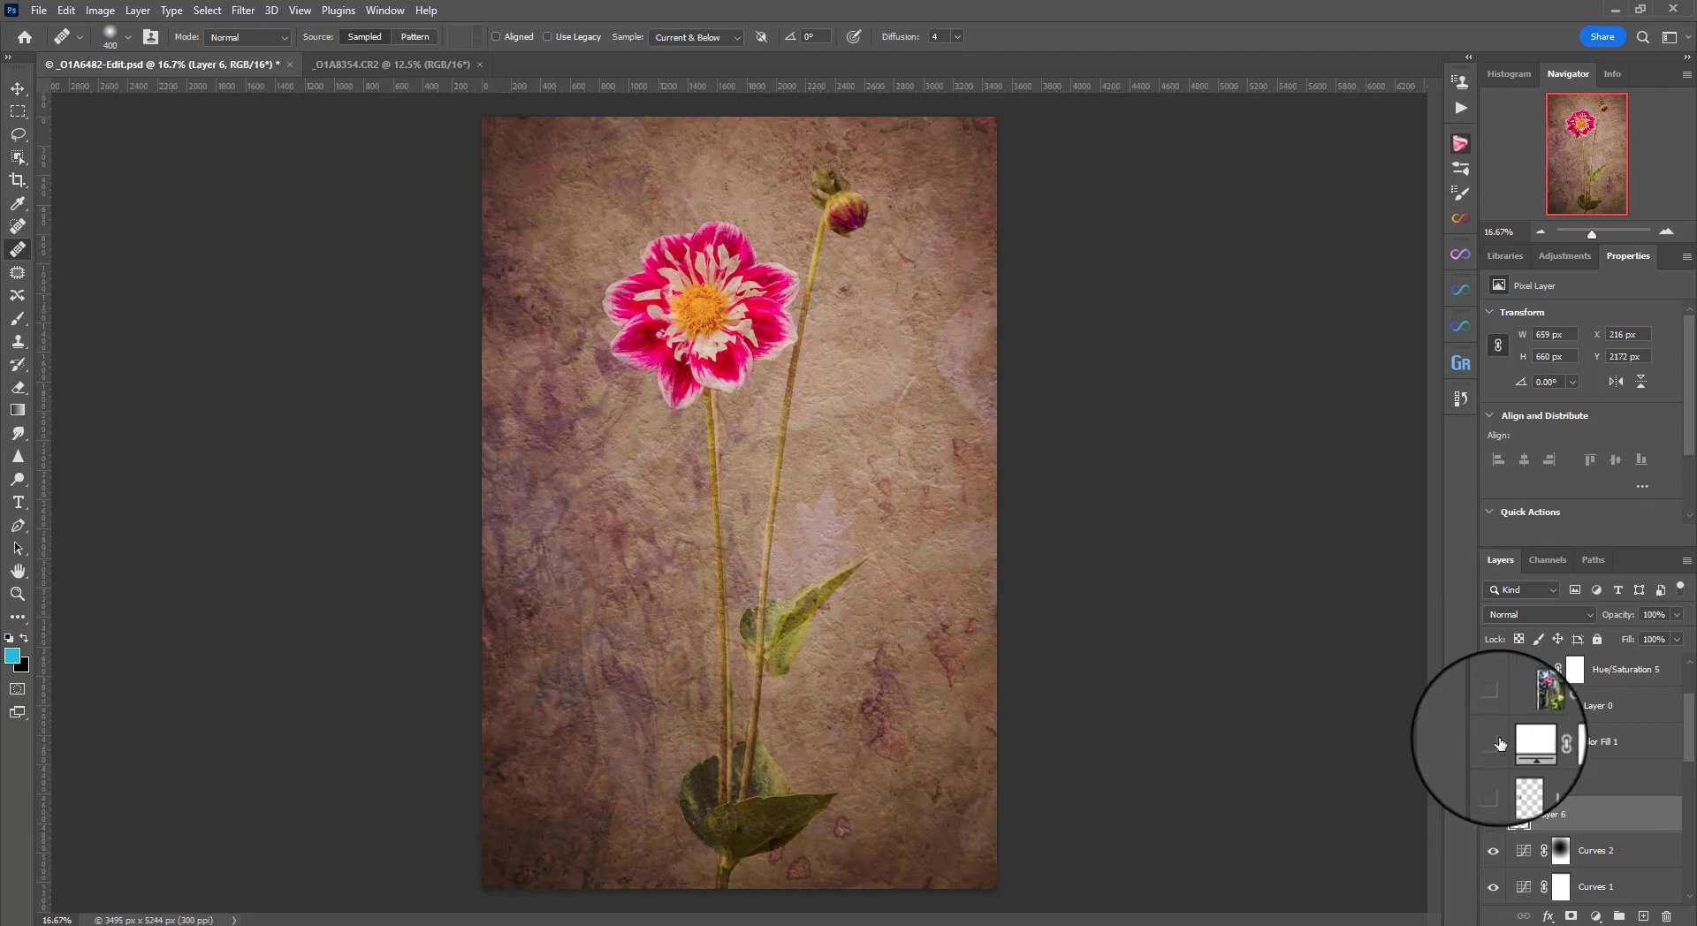
pyautogui.click(1512, 745)
# - Show Color Fill 1 and Hue/Saturation 5 to warm the colours, inspecting Hue/Saturation 4
pyautogui.click(1494, 745)
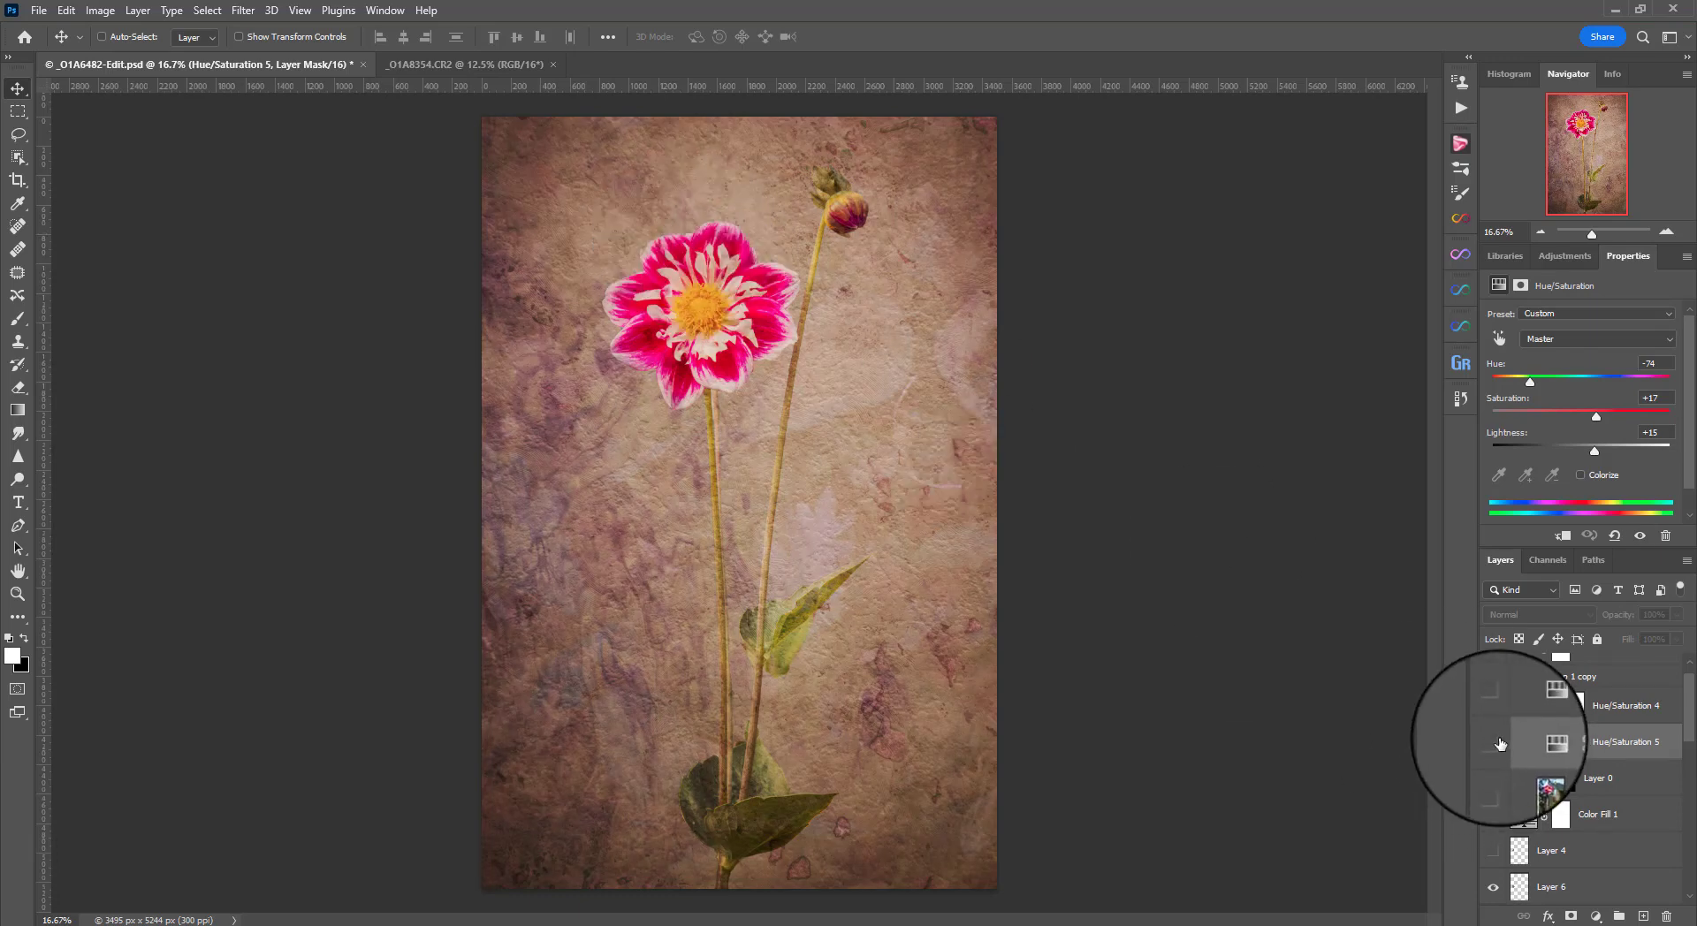
pyautogui.click(1496, 745)
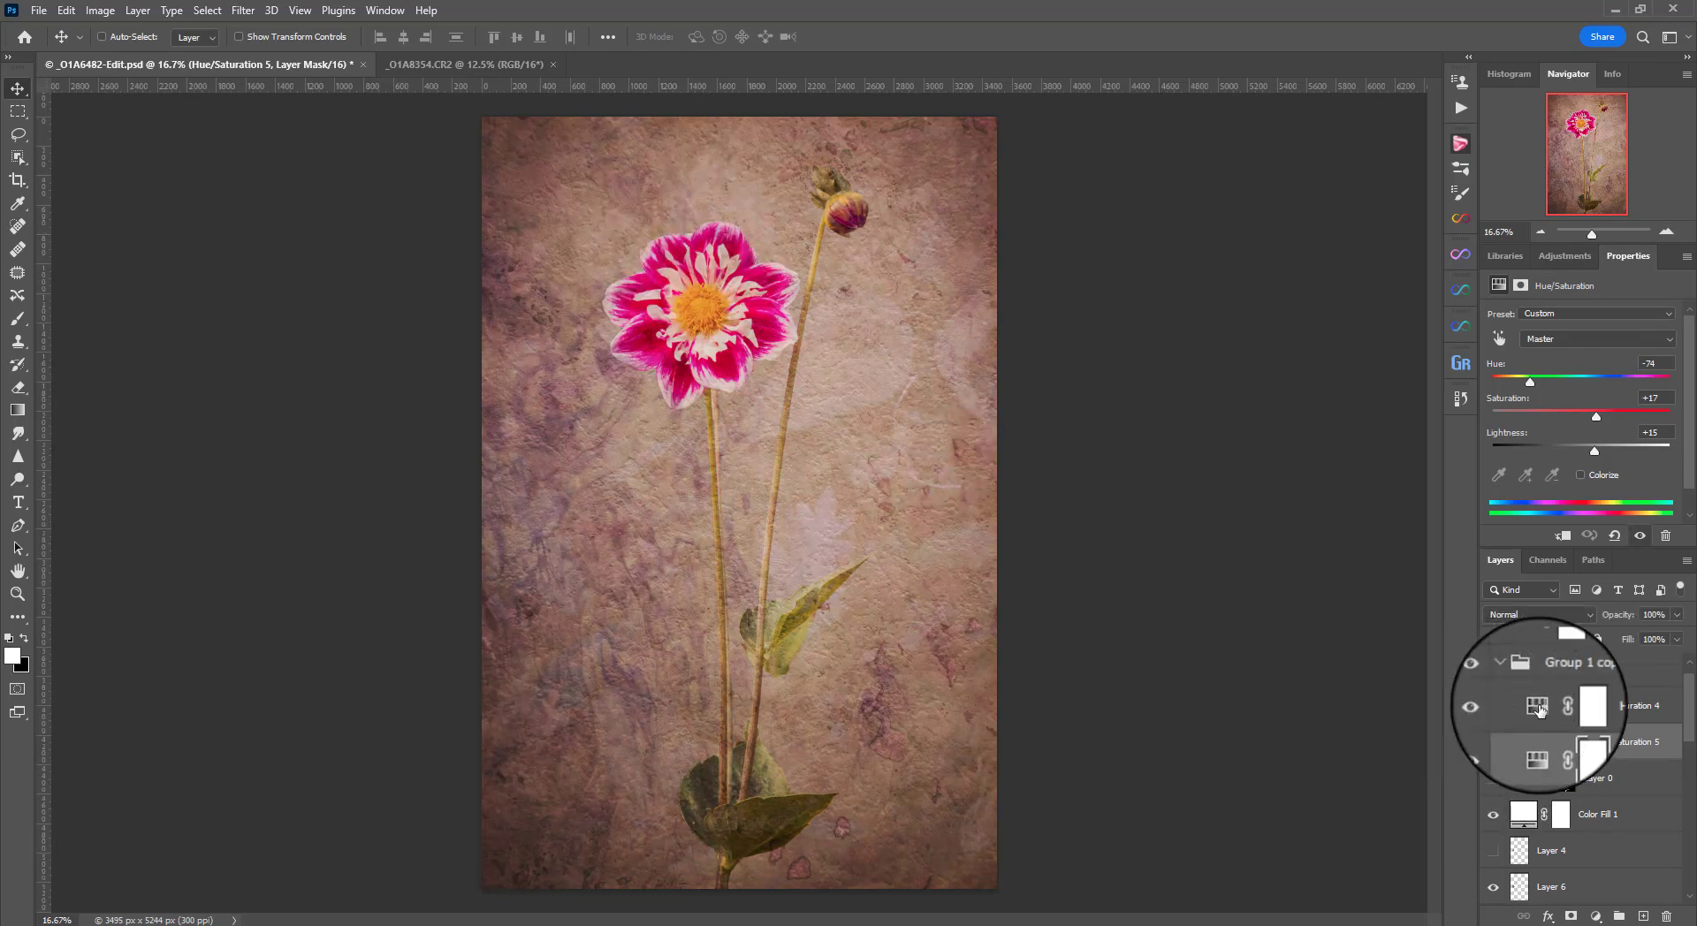
pyautogui.click(1591, 705)
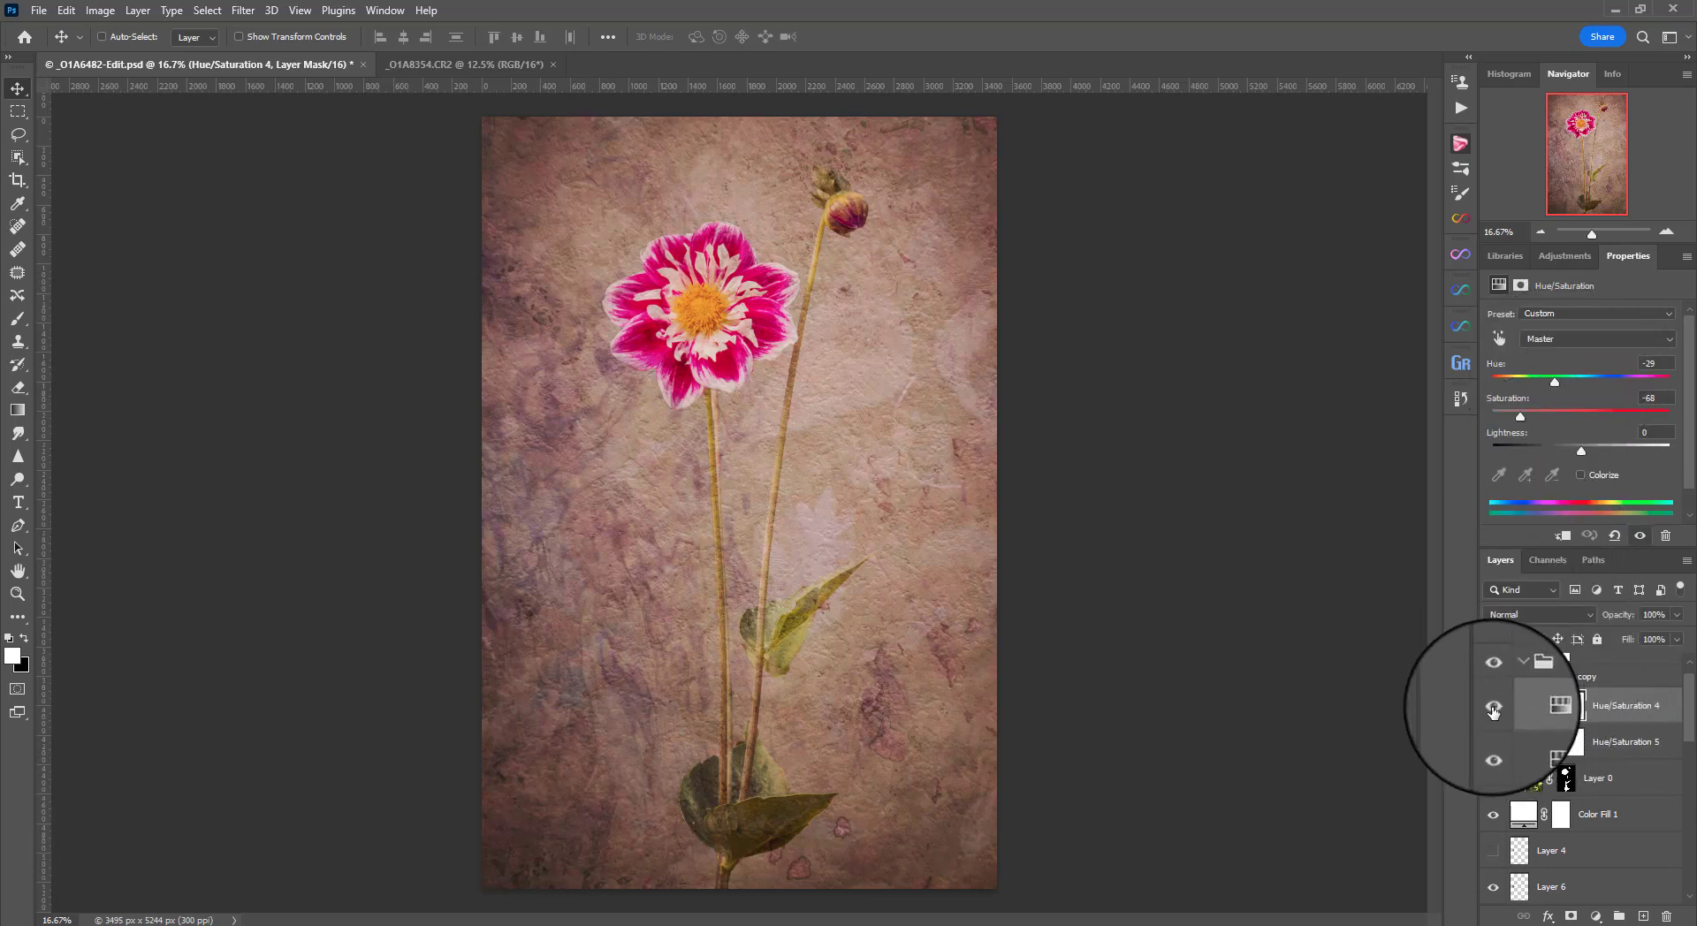
# - Turn on Hue/Saturation 6 (Hue −5, Saturation −3, Lightness +7, 88%) and toggle it to compare
pyautogui.scroll(1, 1494, 707)
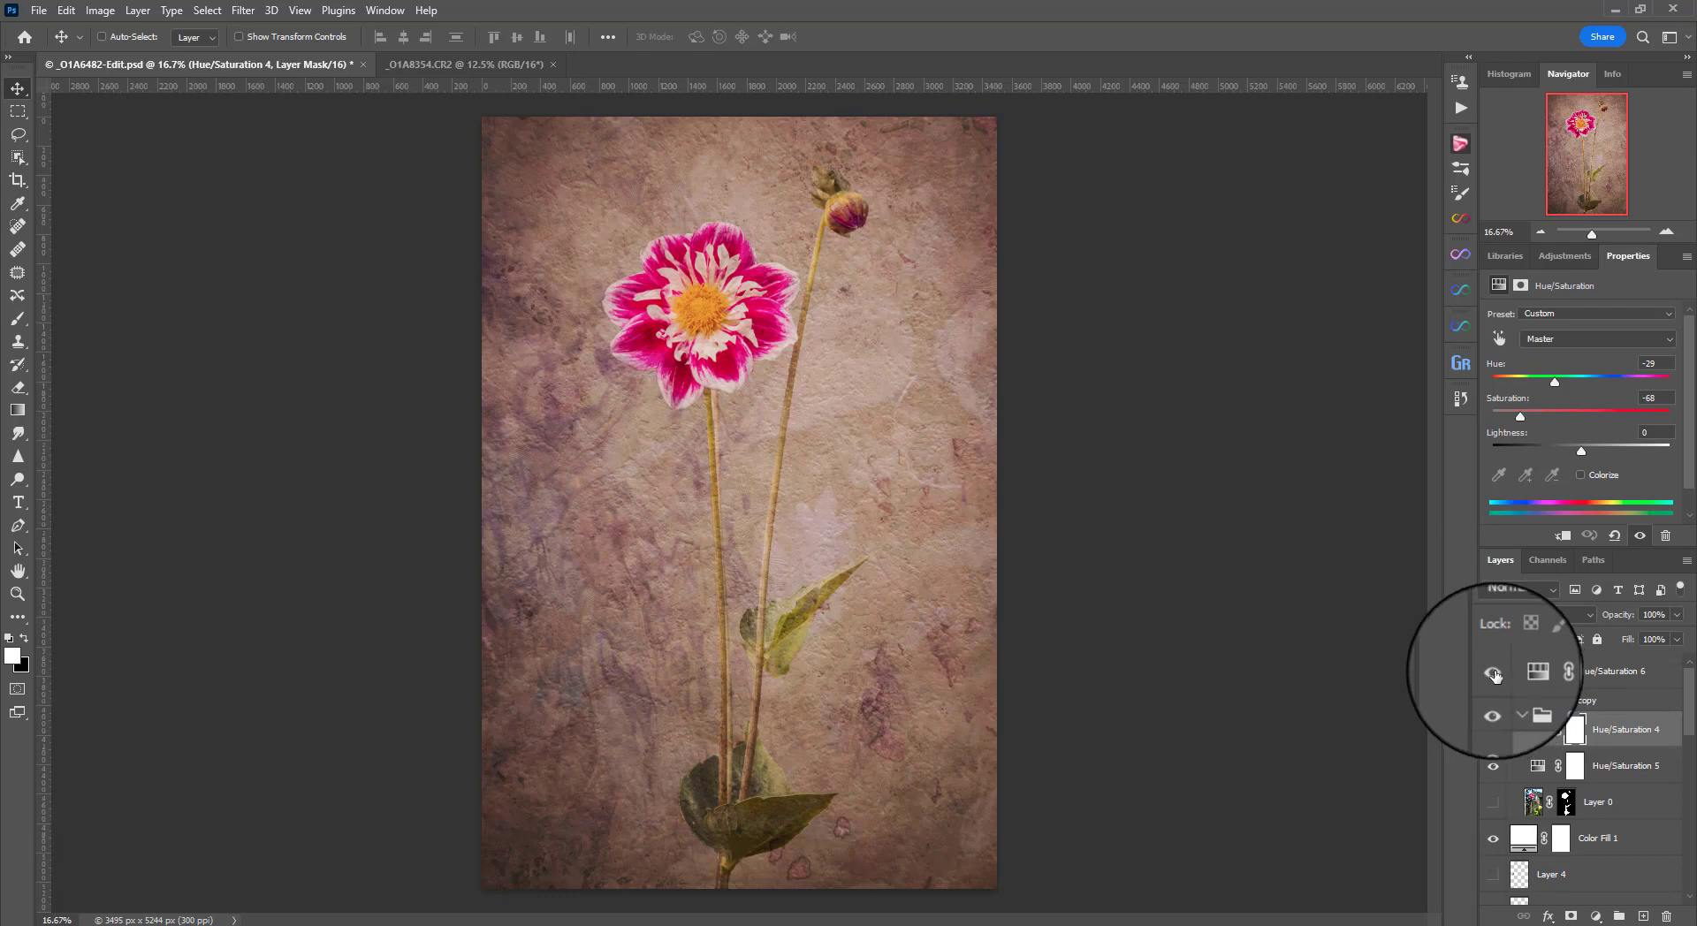
pyautogui.click(1494, 676)
pyautogui.click(1523, 674)
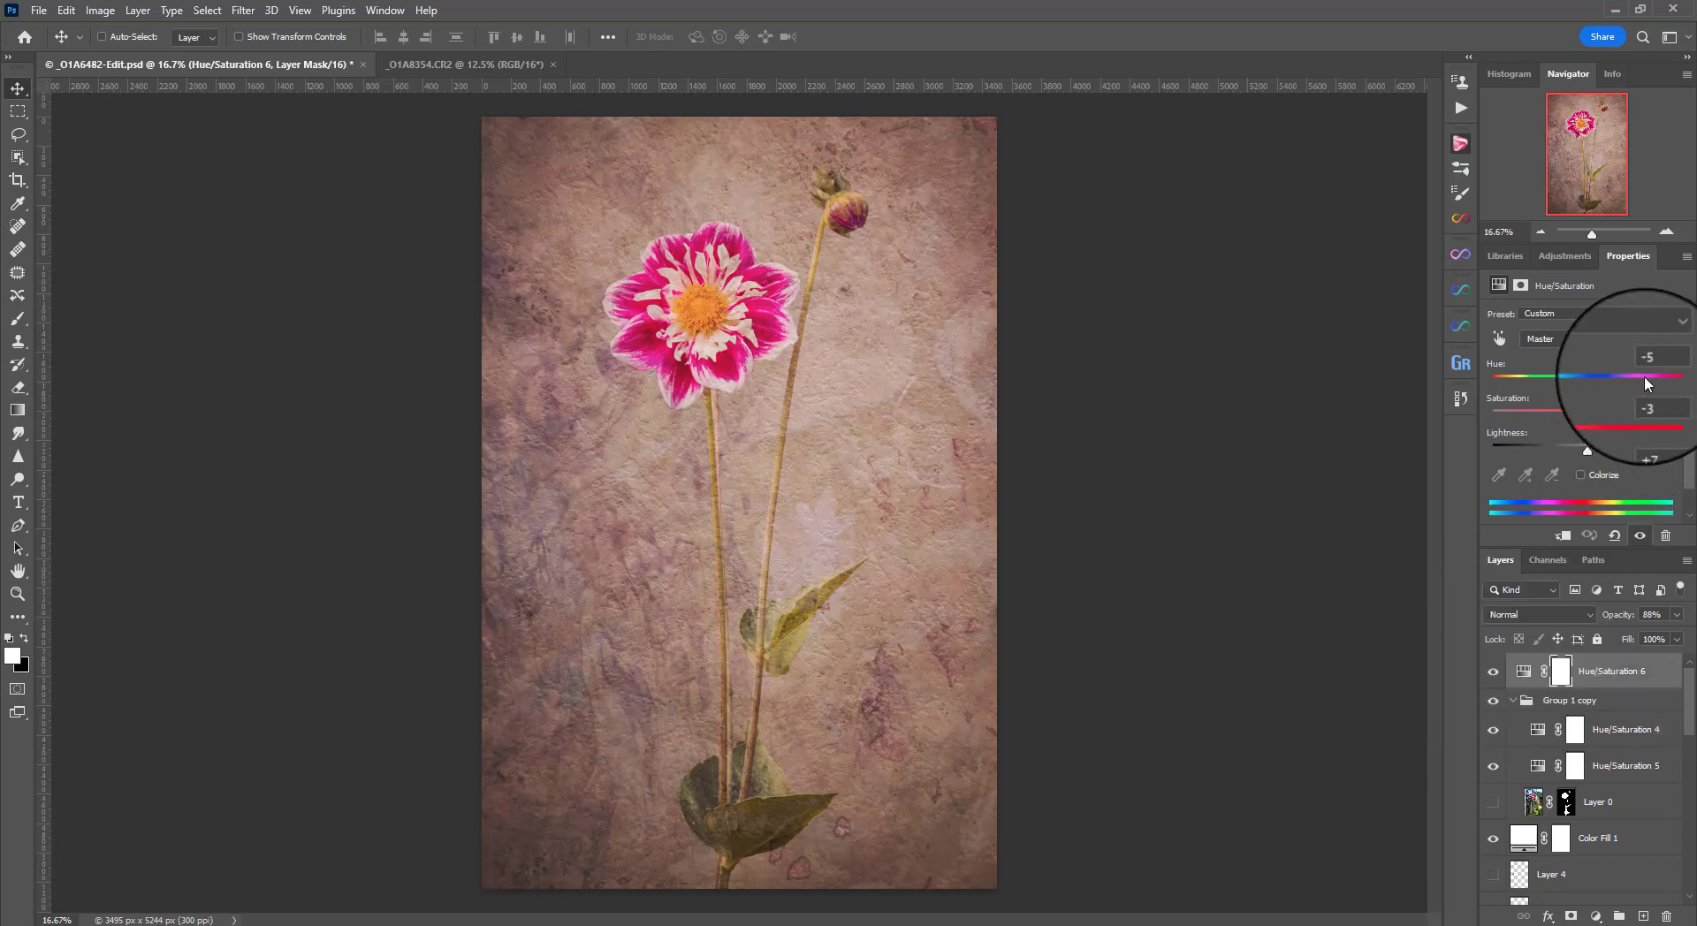
pyautogui.click(1494, 675)
pyautogui.click(1494, 675)
pyautogui.scroll(-3, 1617, 760)
pyautogui.scroll(-2, 1641, 716)
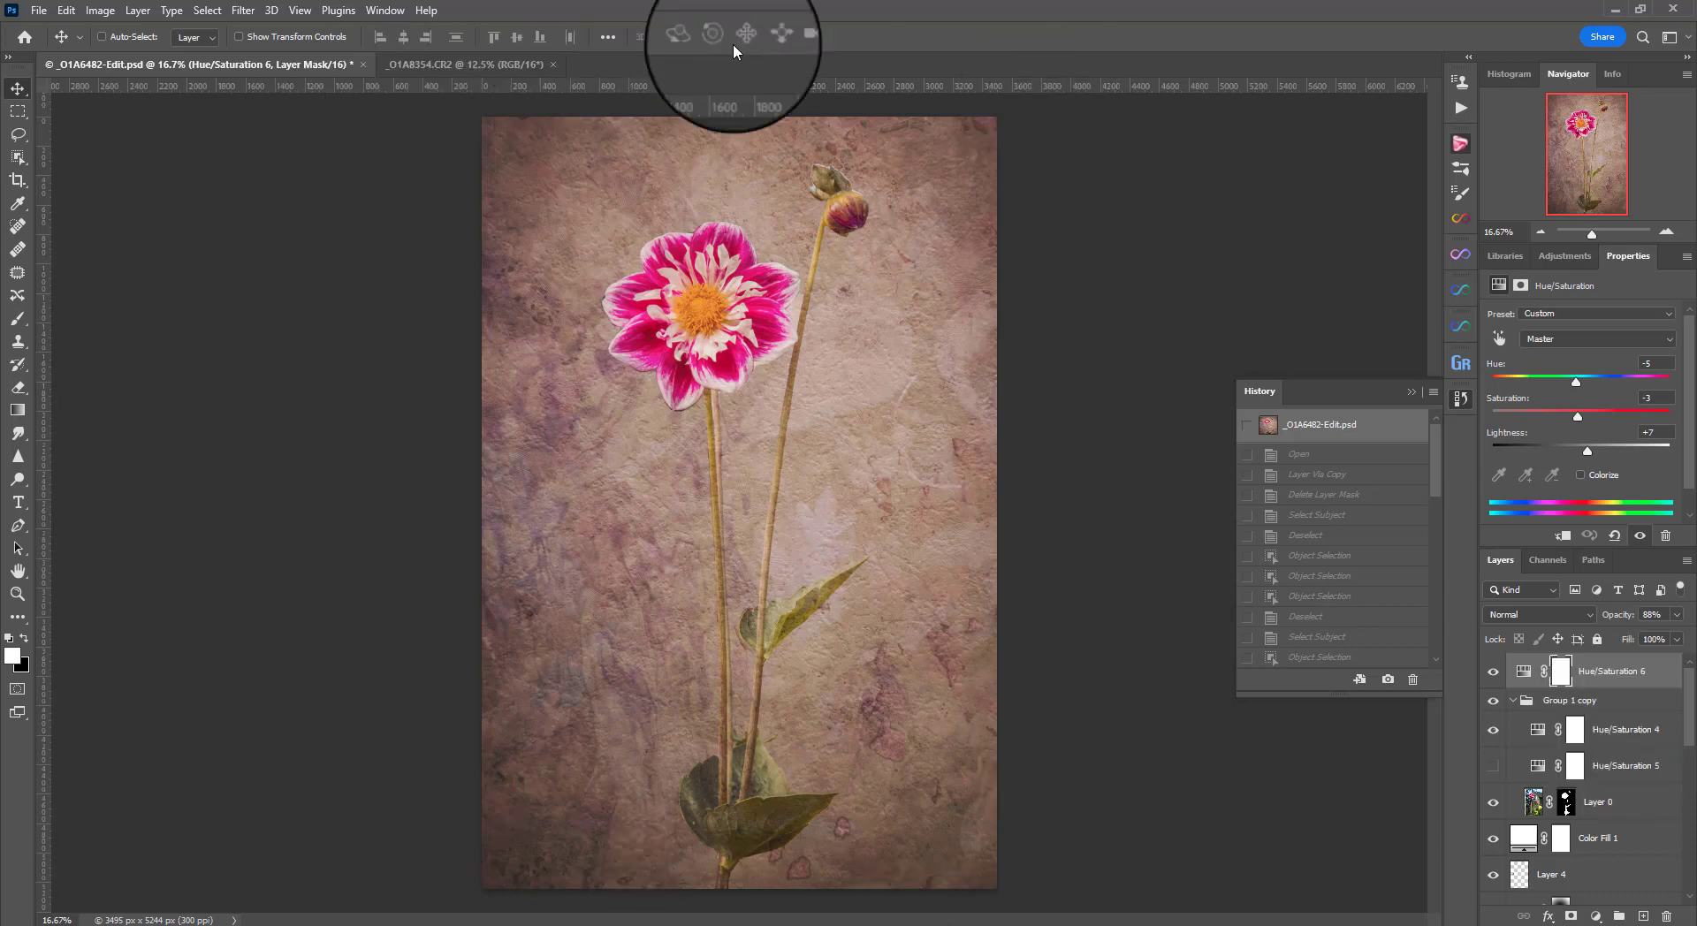
# - Duplicate the dahlia's Layer 0 and move the copy to the top of the stack
pyautogui.scroll(-5, 1553, 814)
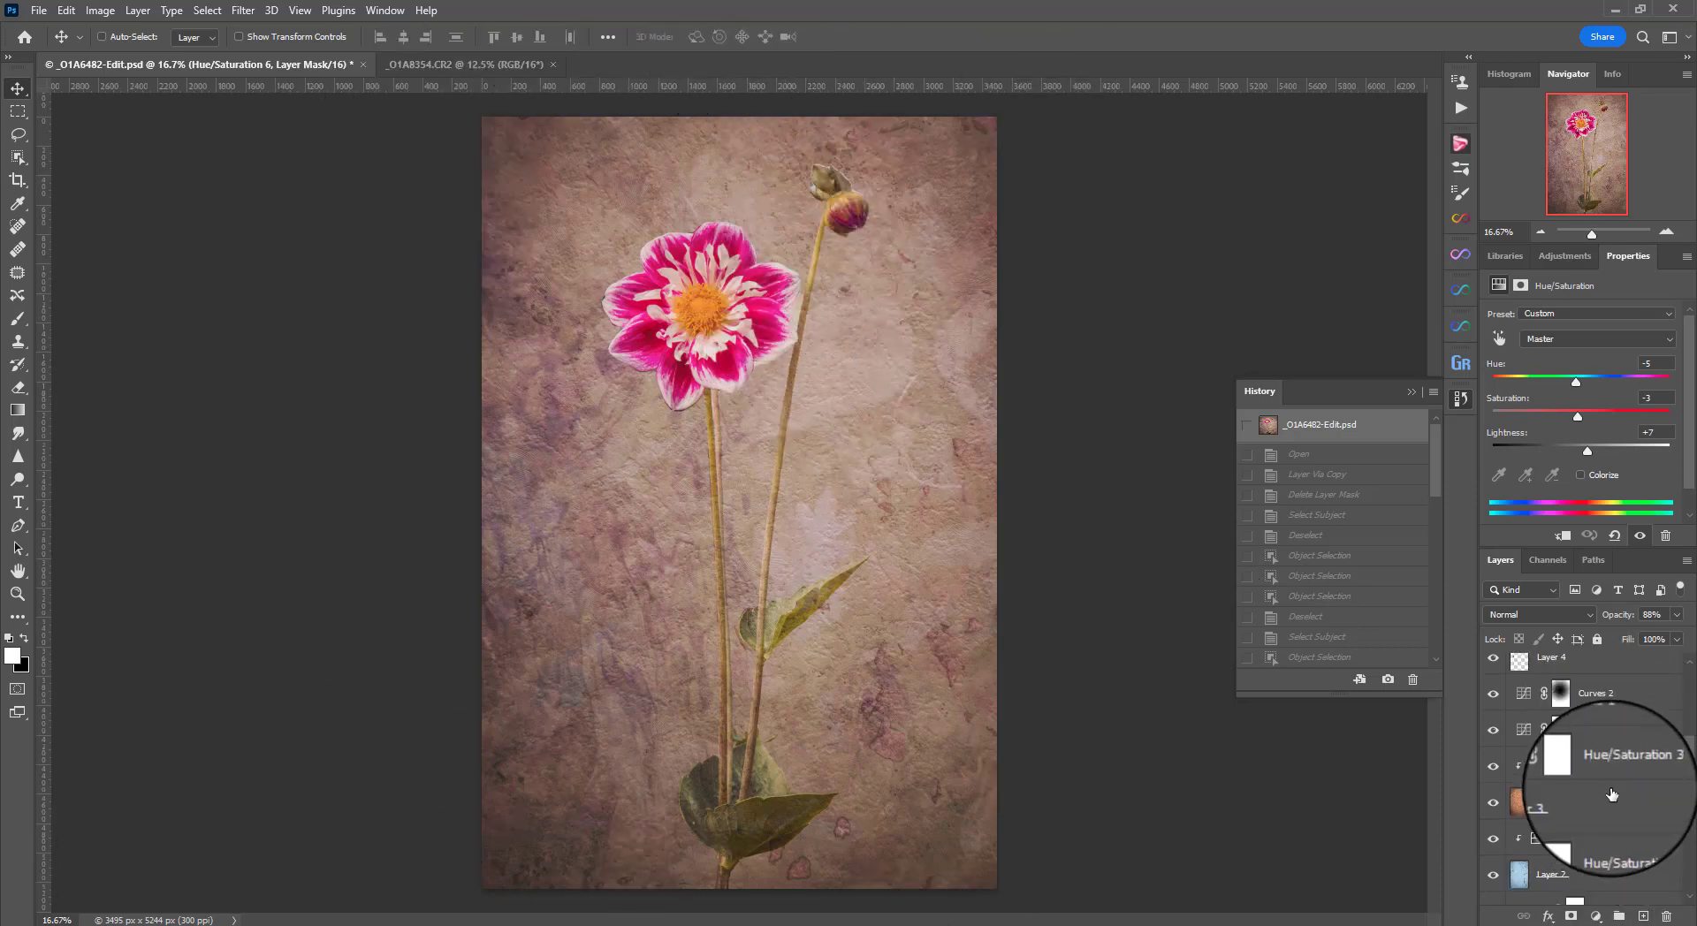
pyautogui.scroll(-3, 1536, 851)
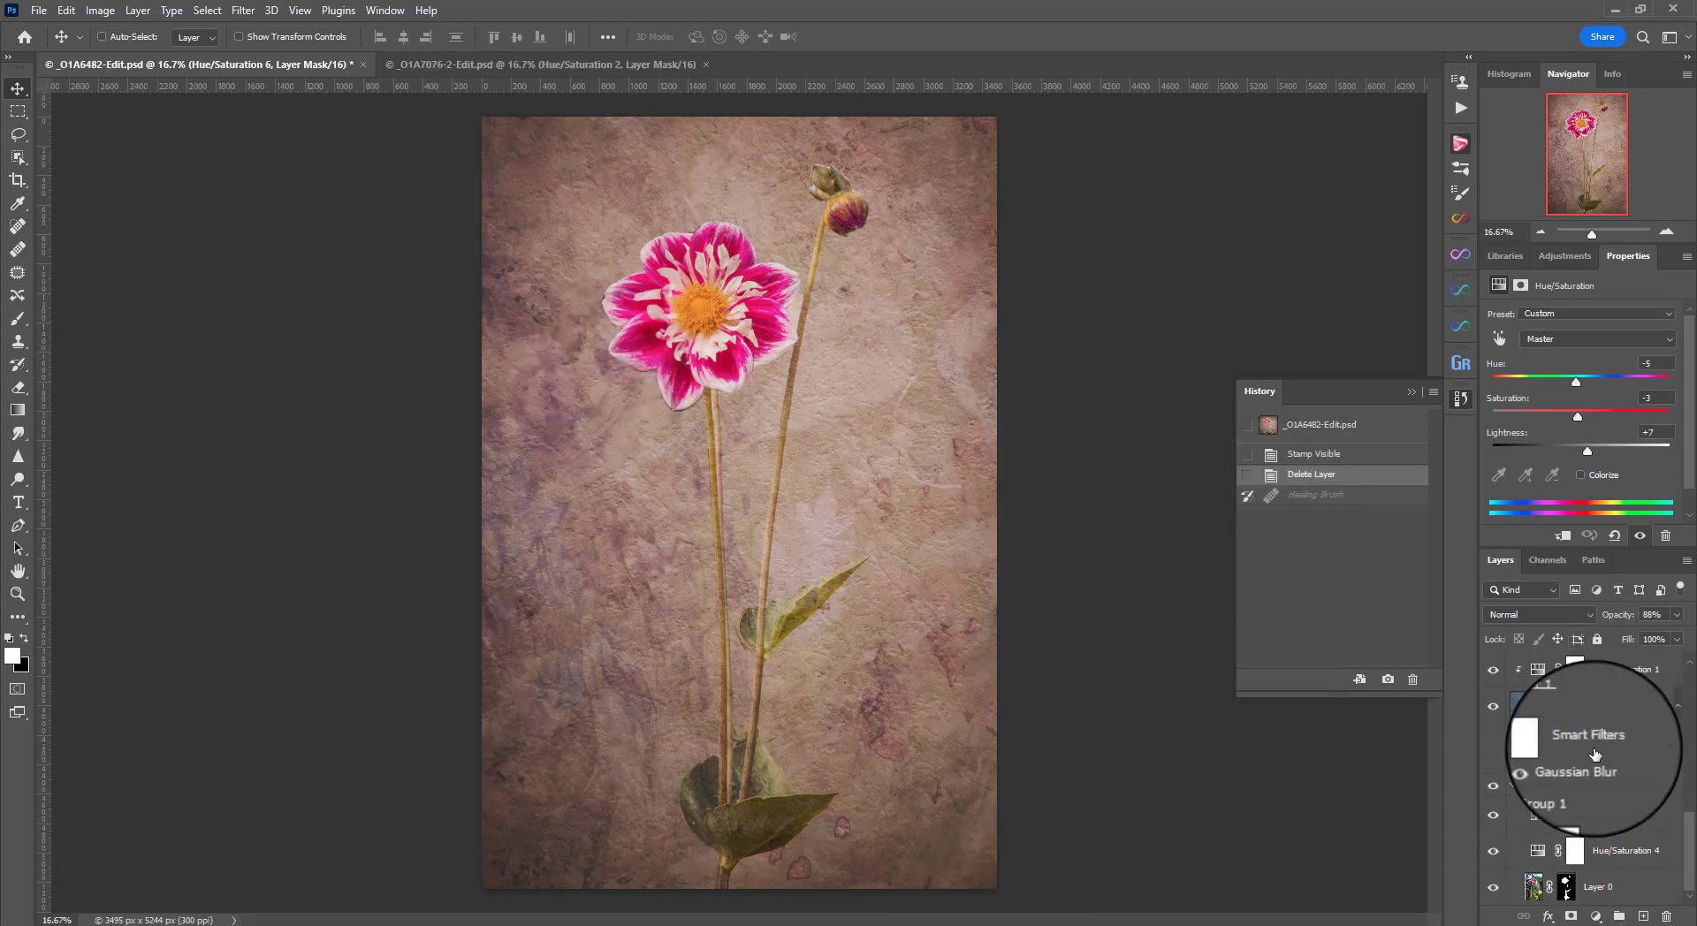
pyautogui.click(1663, 881)
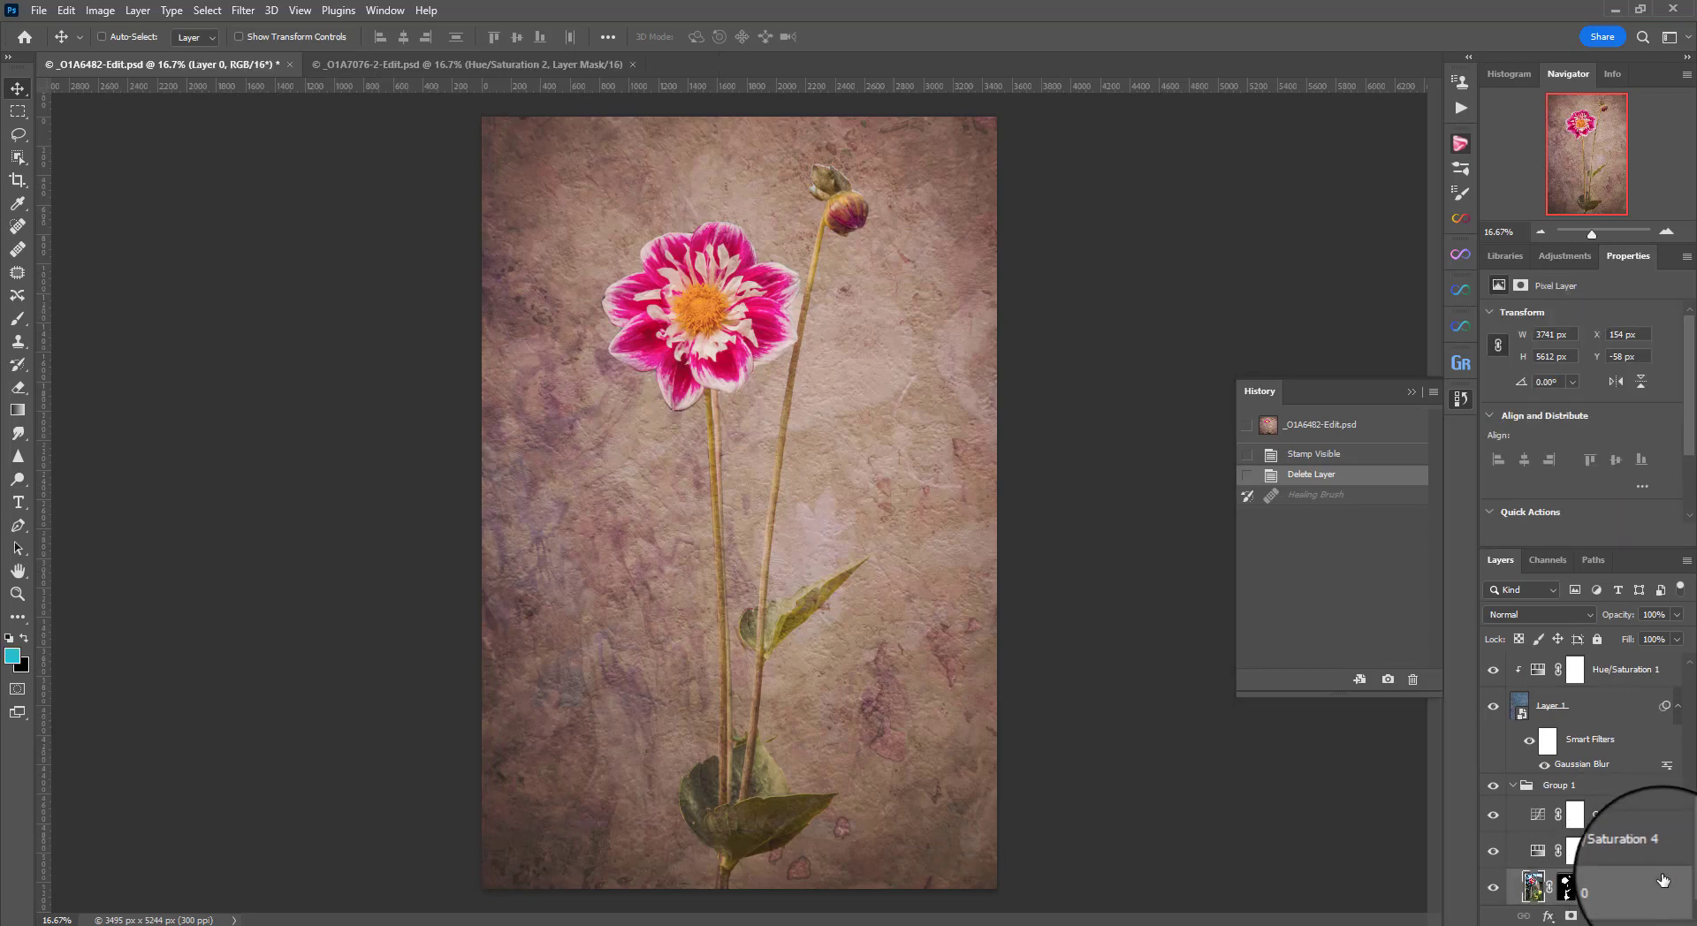
pyautogui.hotkey('ctrl', 'j')
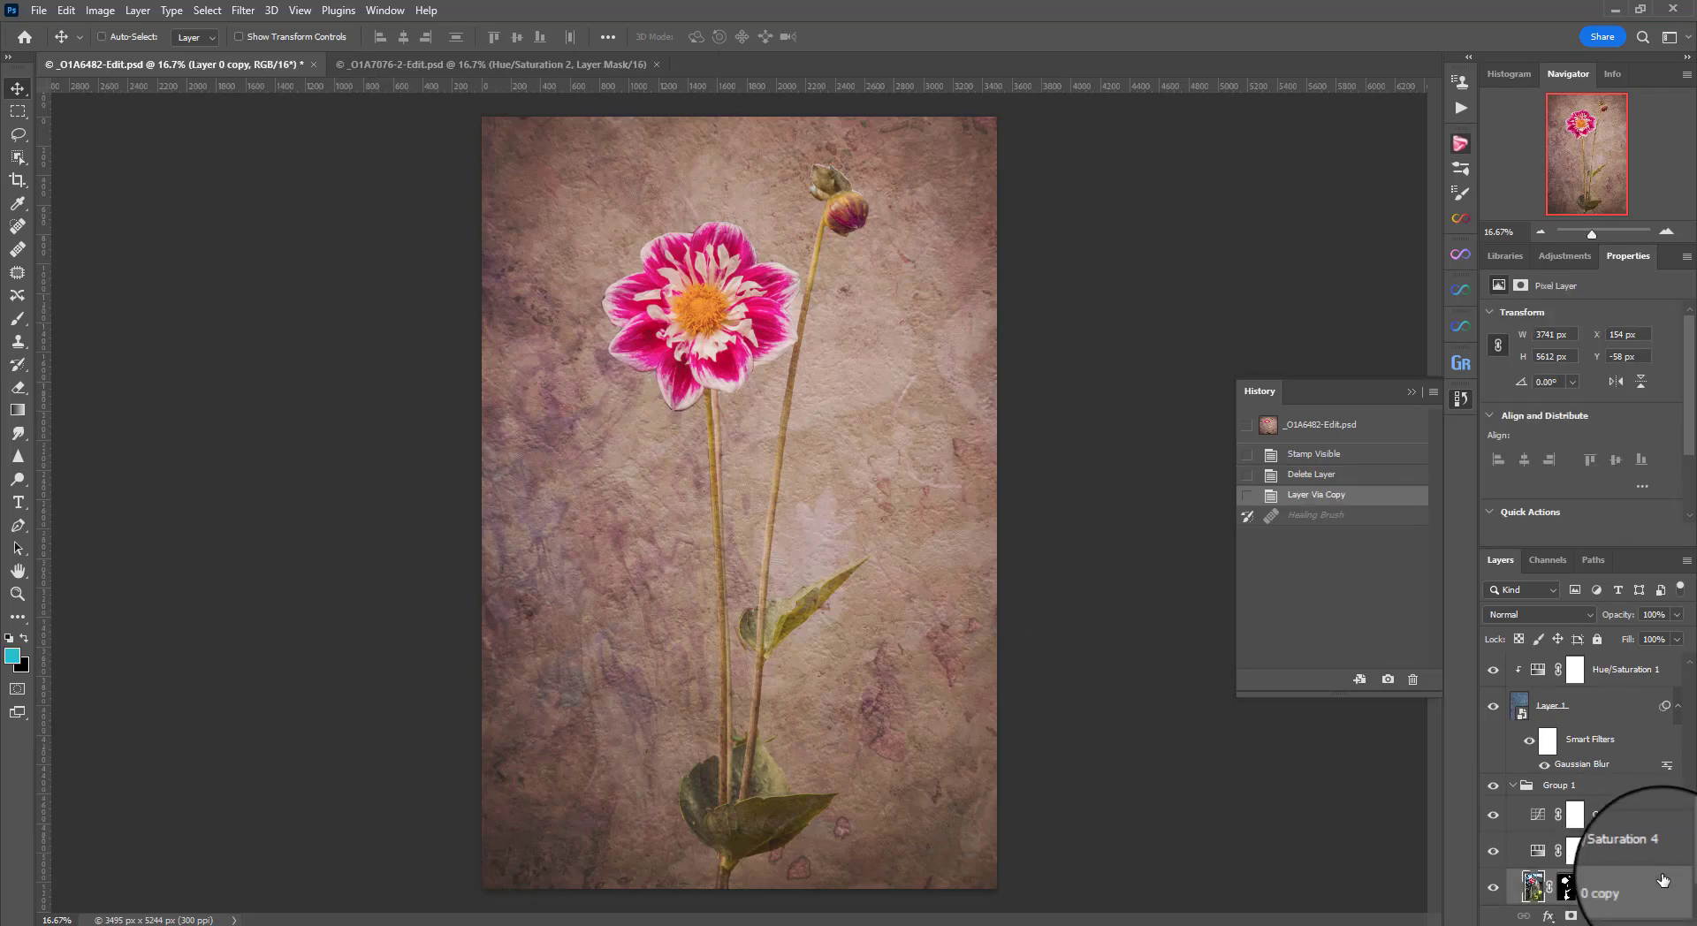
pyautogui.scroll(-1, 1662, 881)
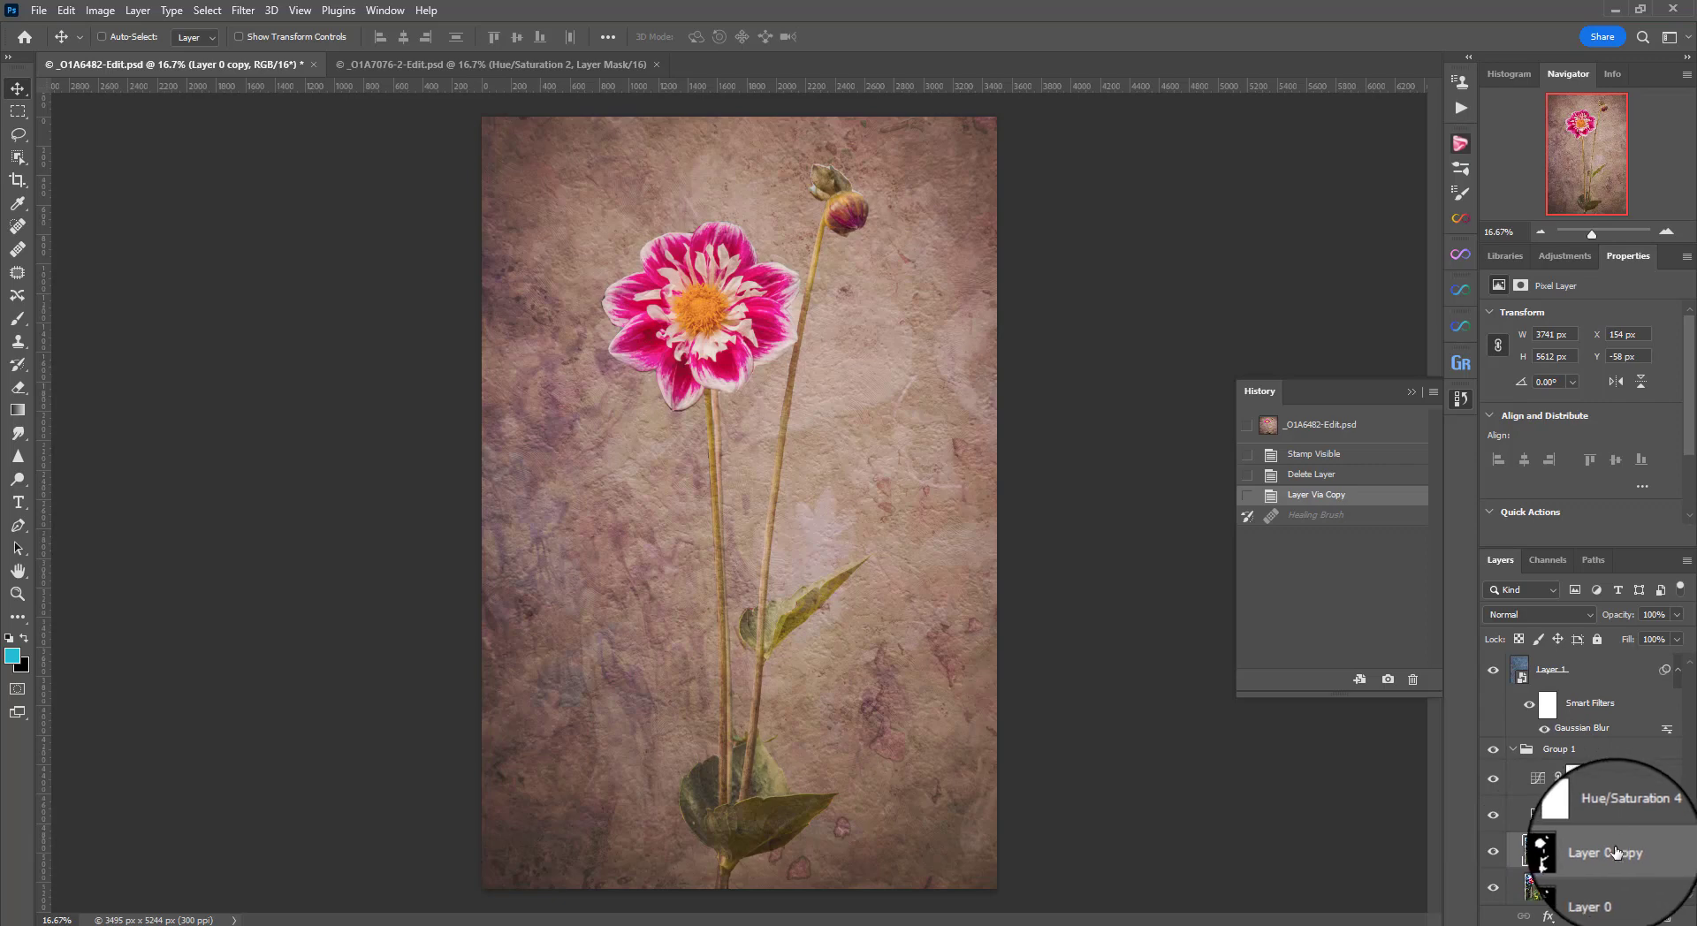
pyautogui.moveTo(1624, 857); pyautogui.dragTo(1623, 643)
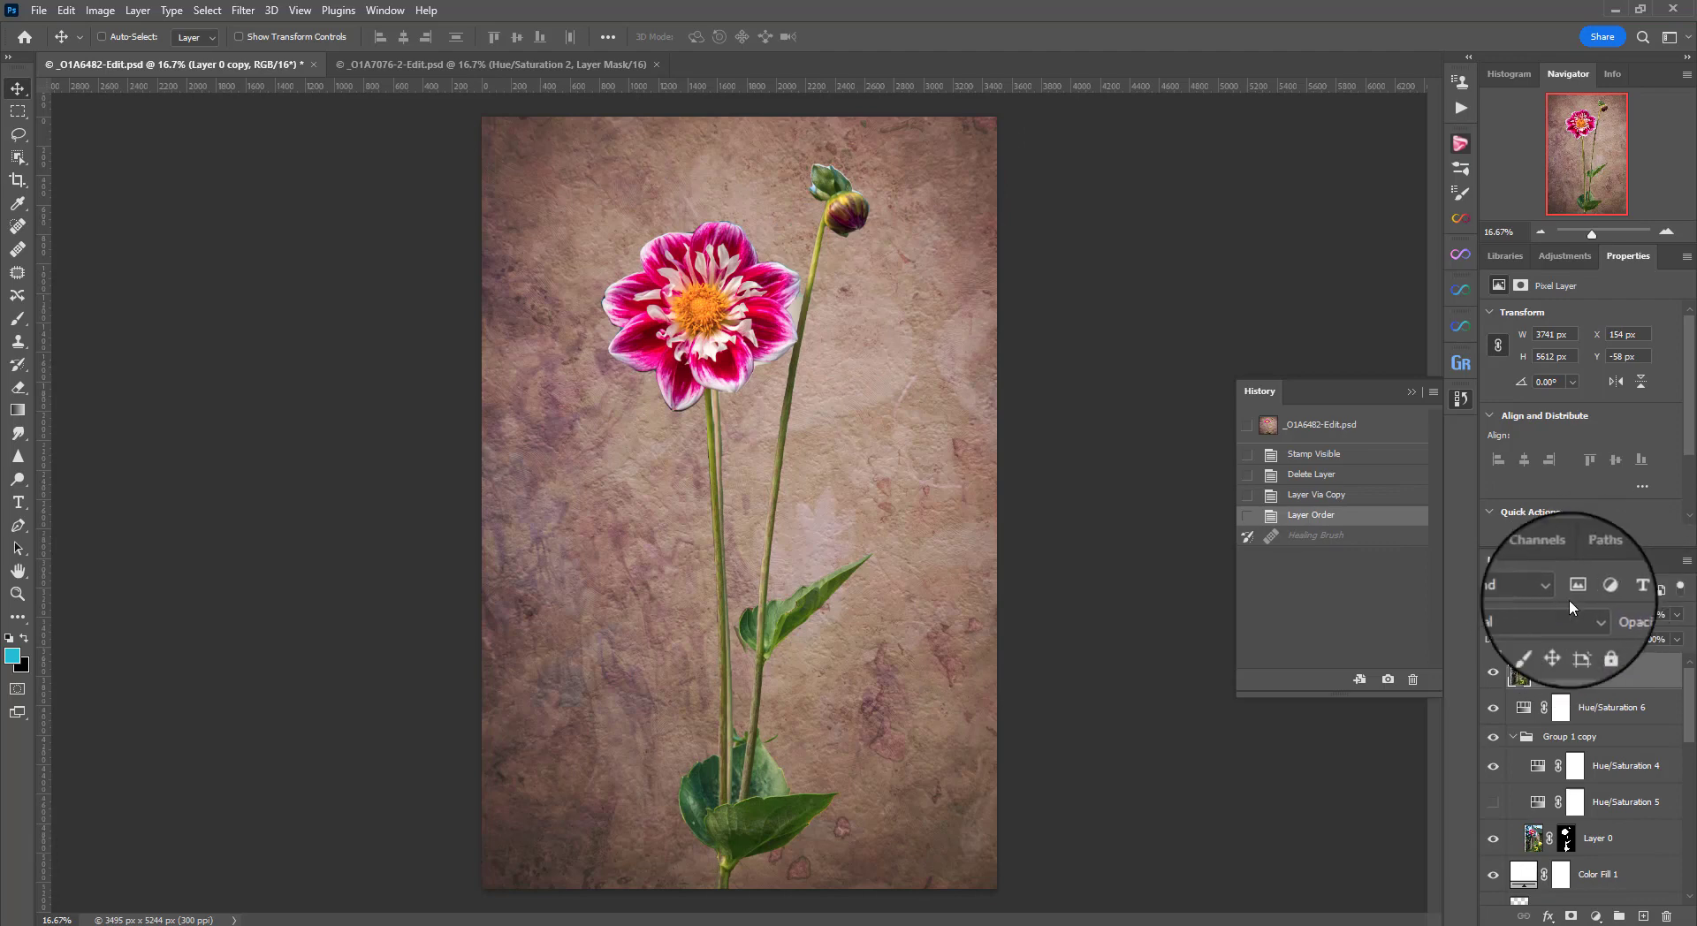
# - Set Layer 0 copy to 20% opacity, make it visible, and switch to _O1A7076-2-Edit.psd
pyautogui.moveTo(1646, 616); pyautogui.dragTo(1611, 617)
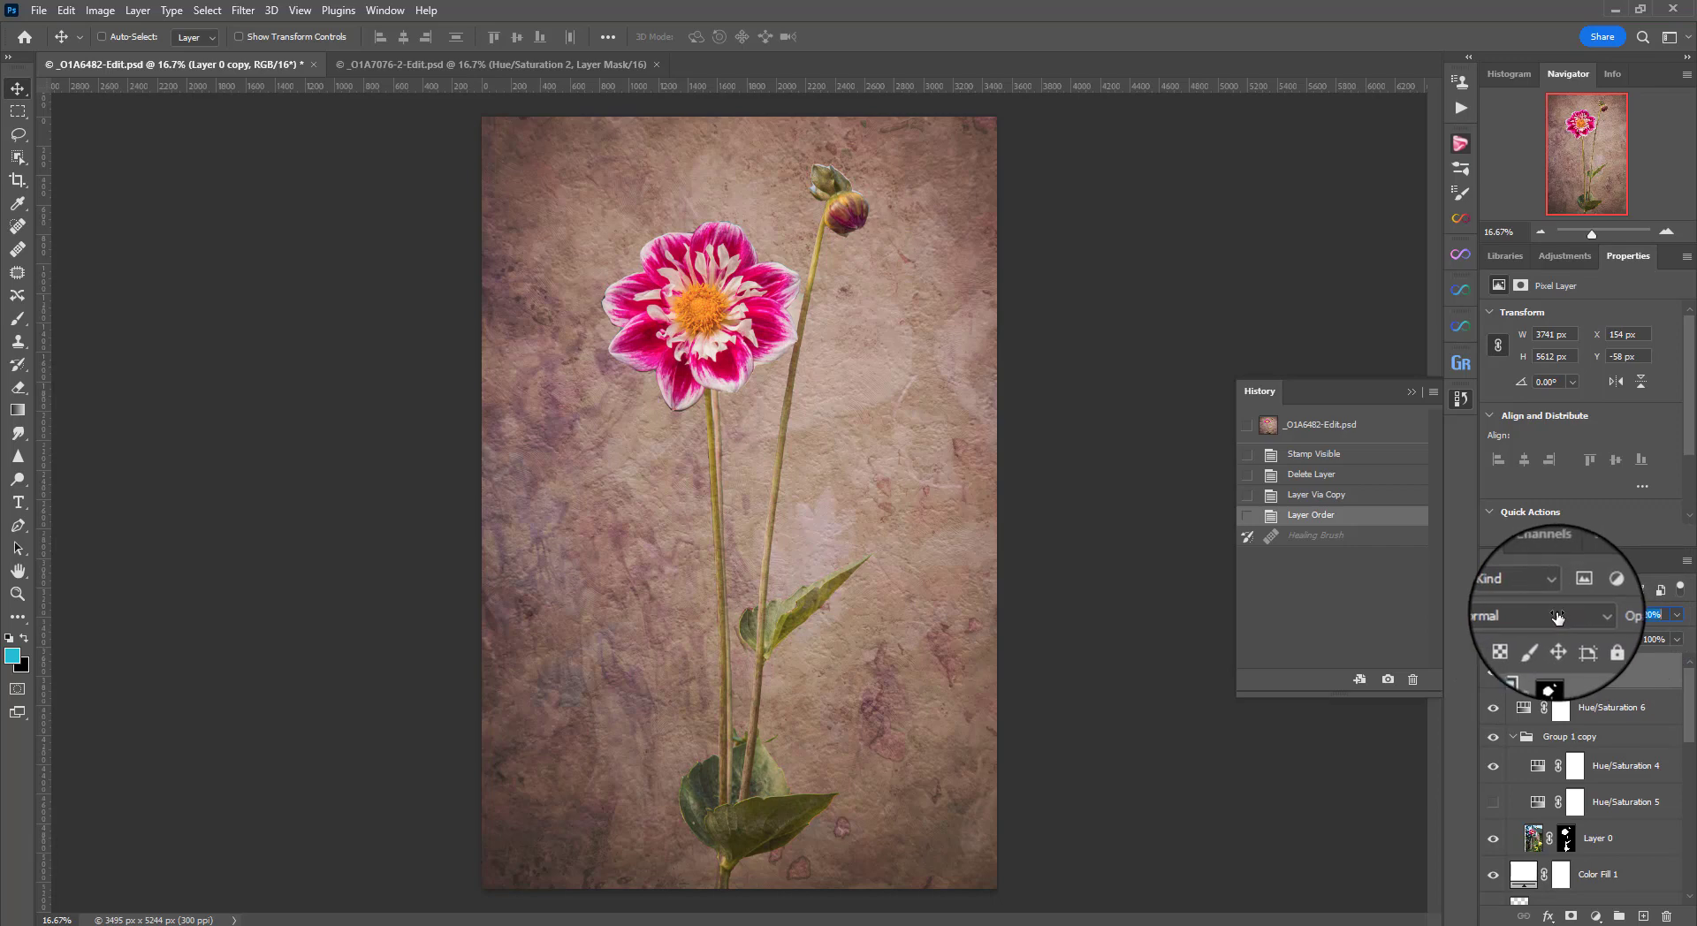
pyautogui.press('Return')
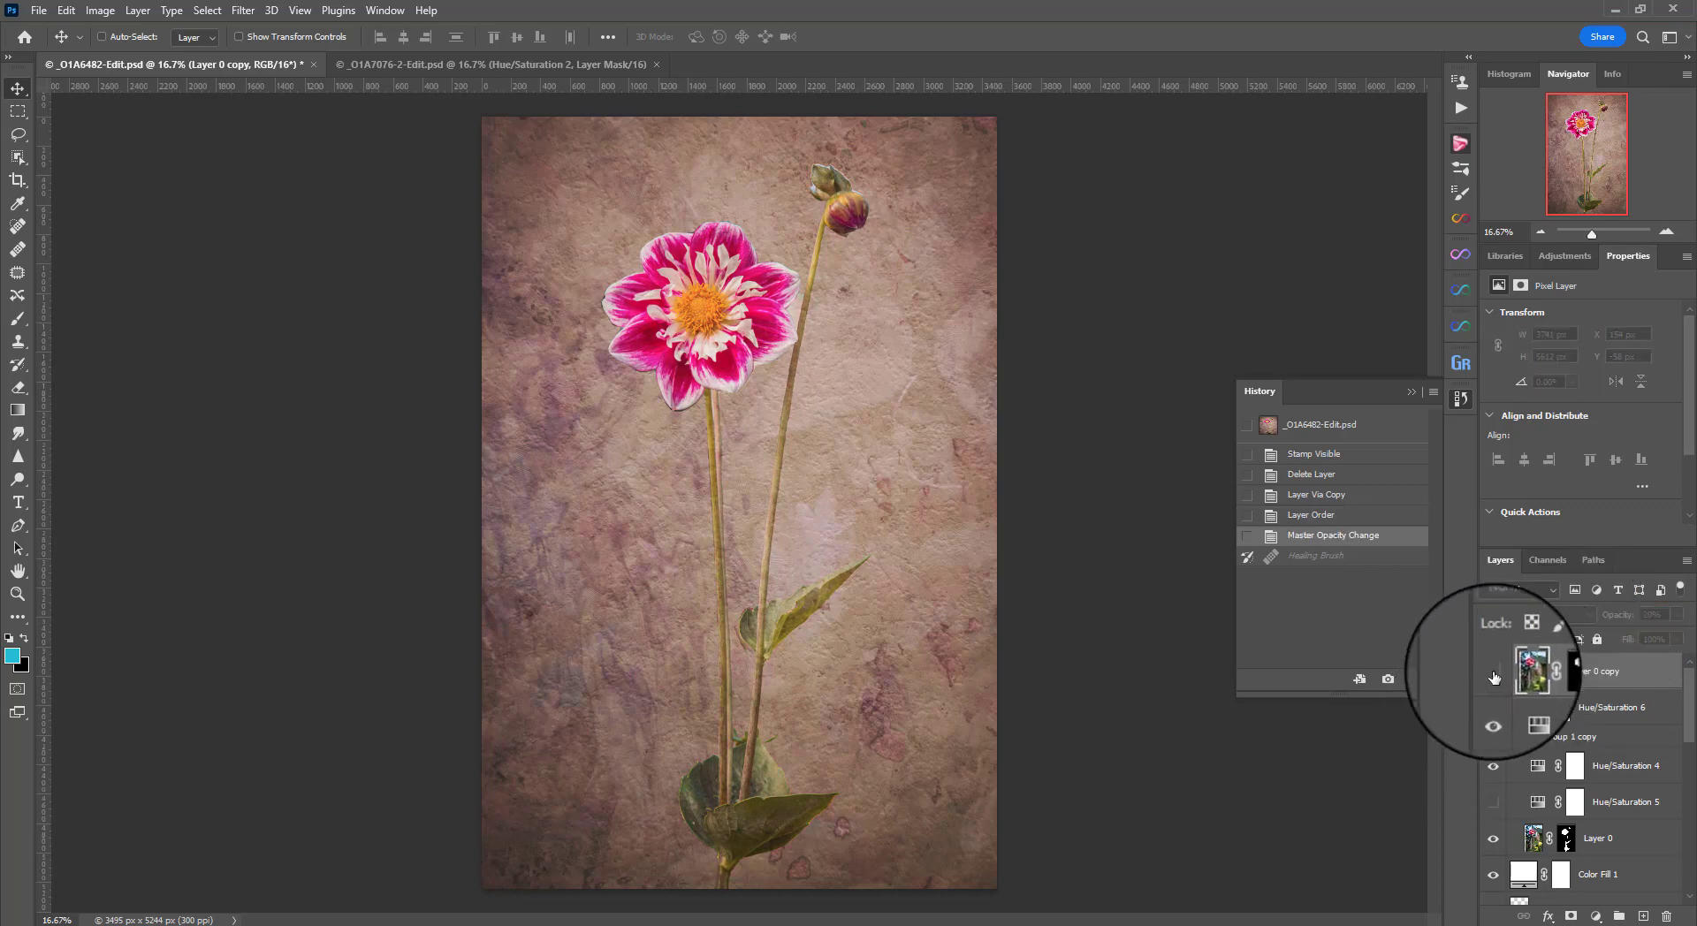
pyautogui.click(1494, 676)
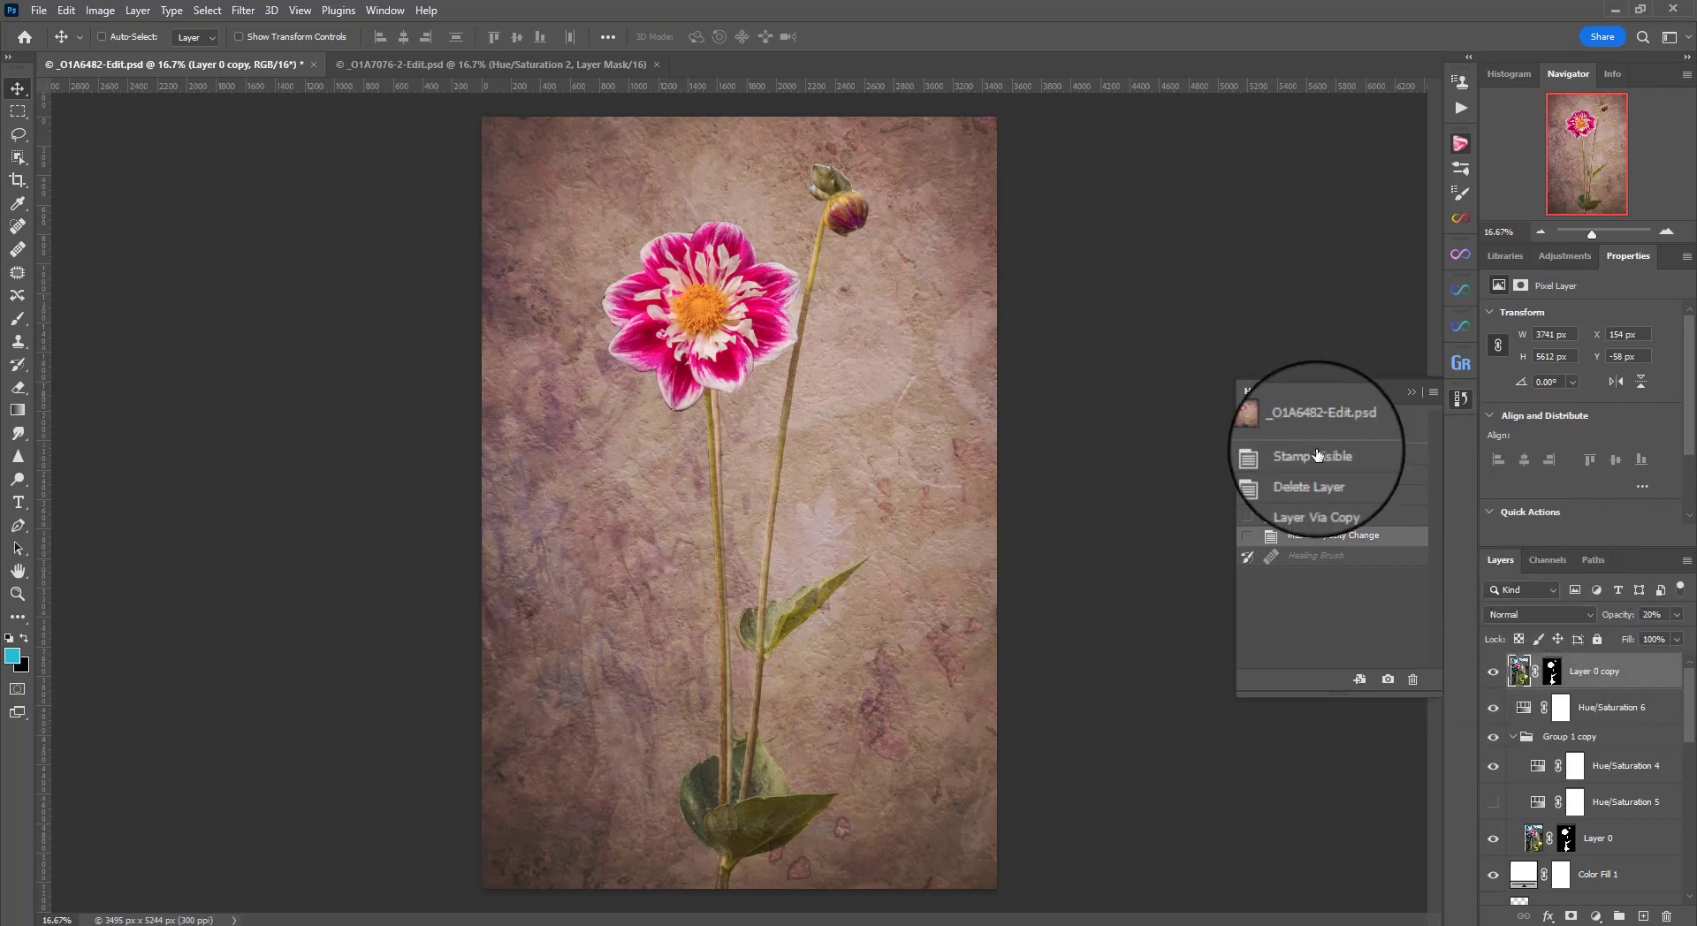
pyautogui.click(531, 67)
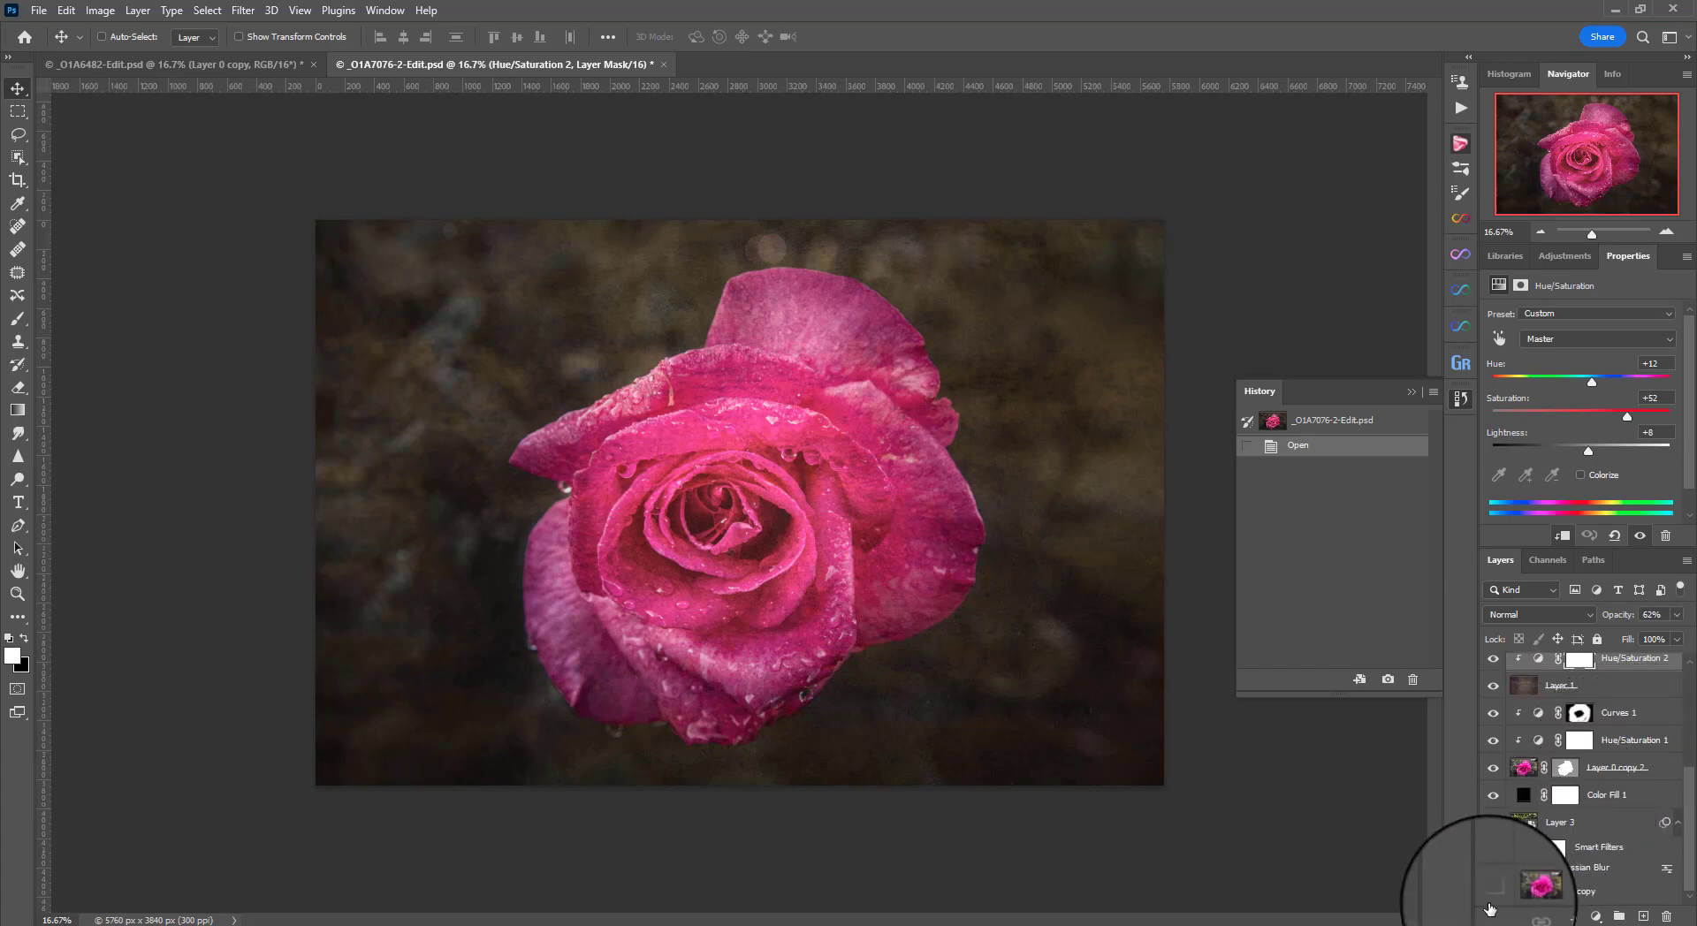
# - Compare the original rose photo on and off, then hide Layer 5 through Layer 1 copy
pyautogui.scroll(5, 1496, 718)
pyautogui.click(1491, 669)
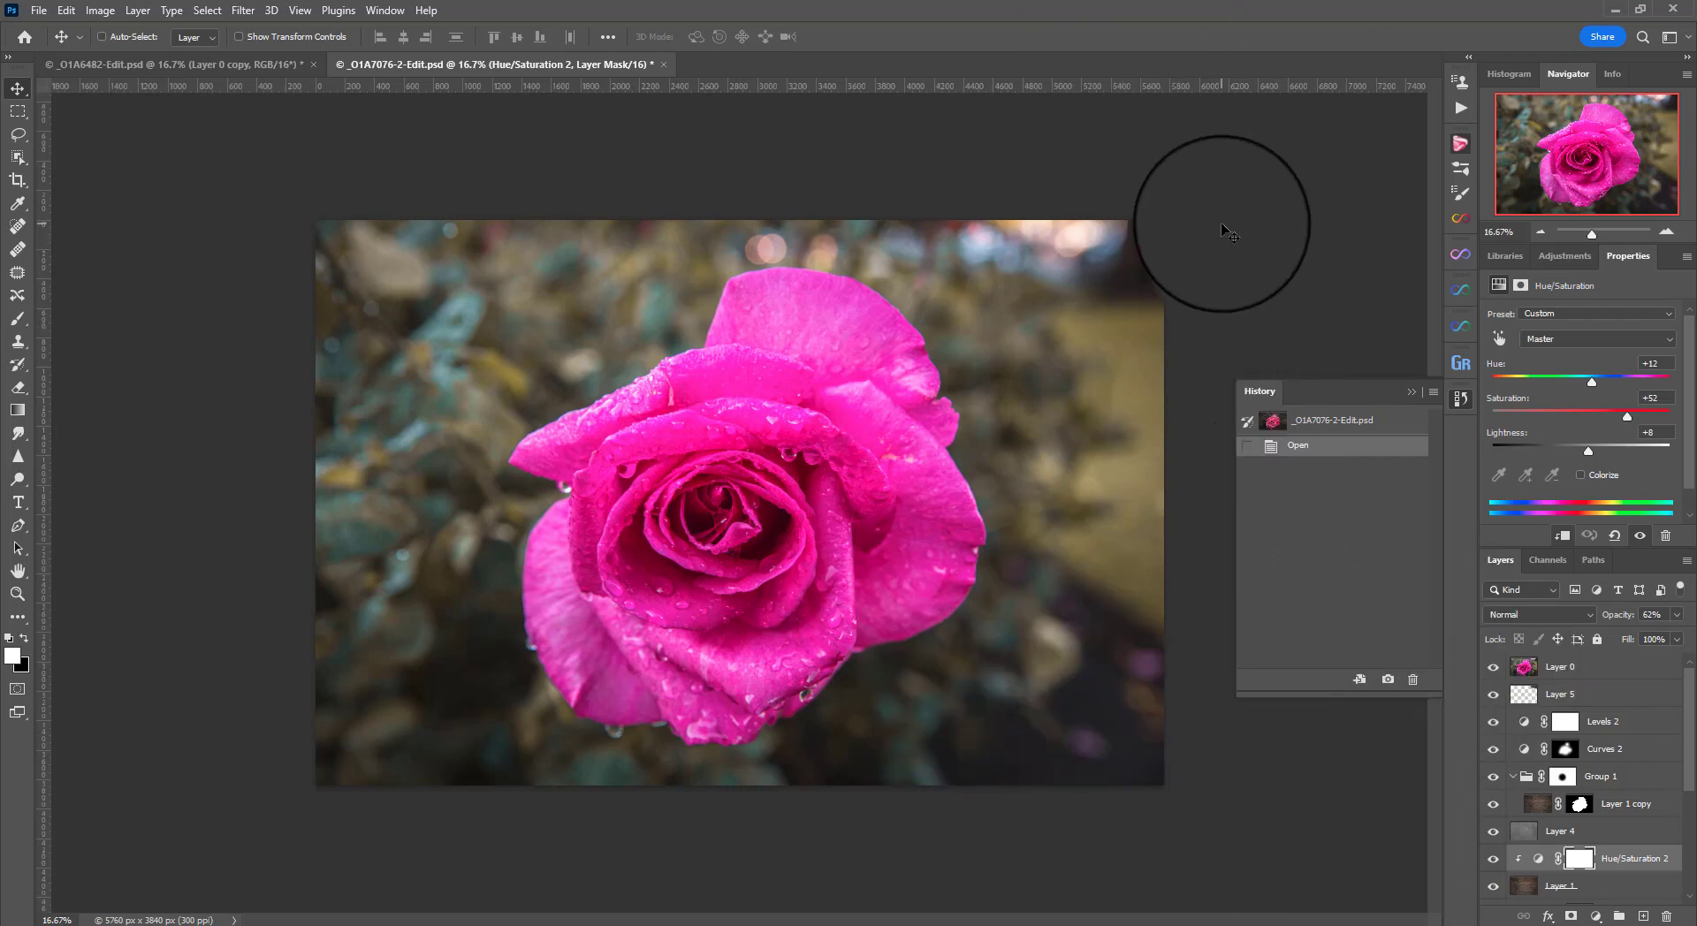
pyautogui.click(1491, 669)
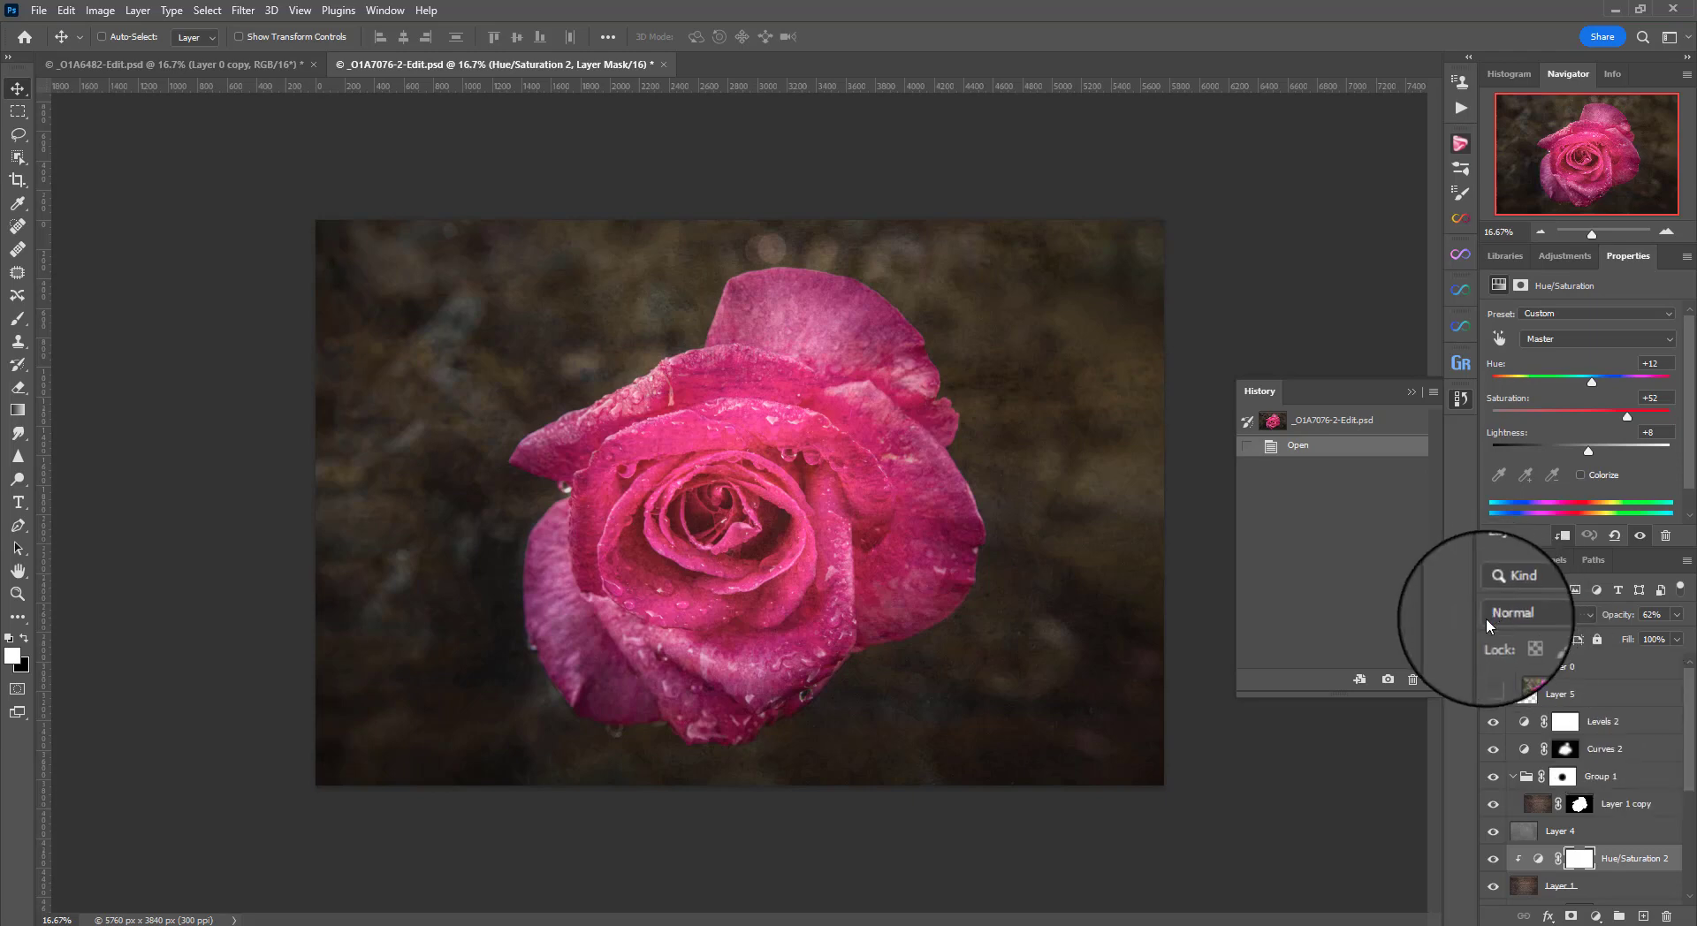
pyautogui.click(1489, 667)
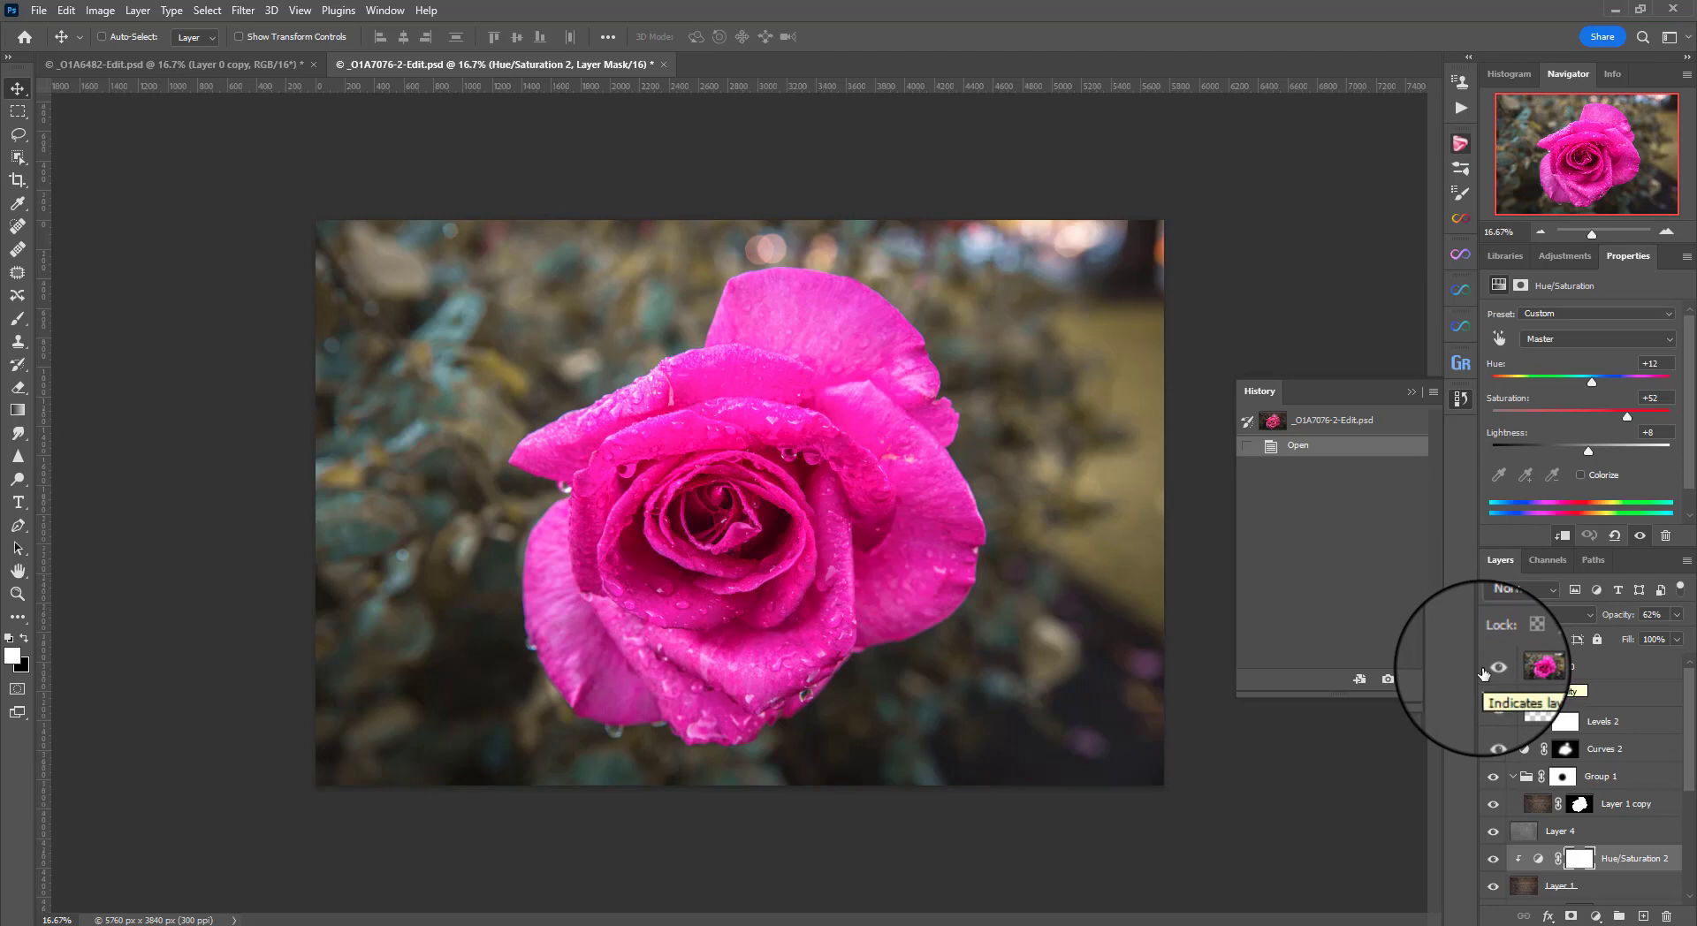
pyautogui.click(1488, 669)
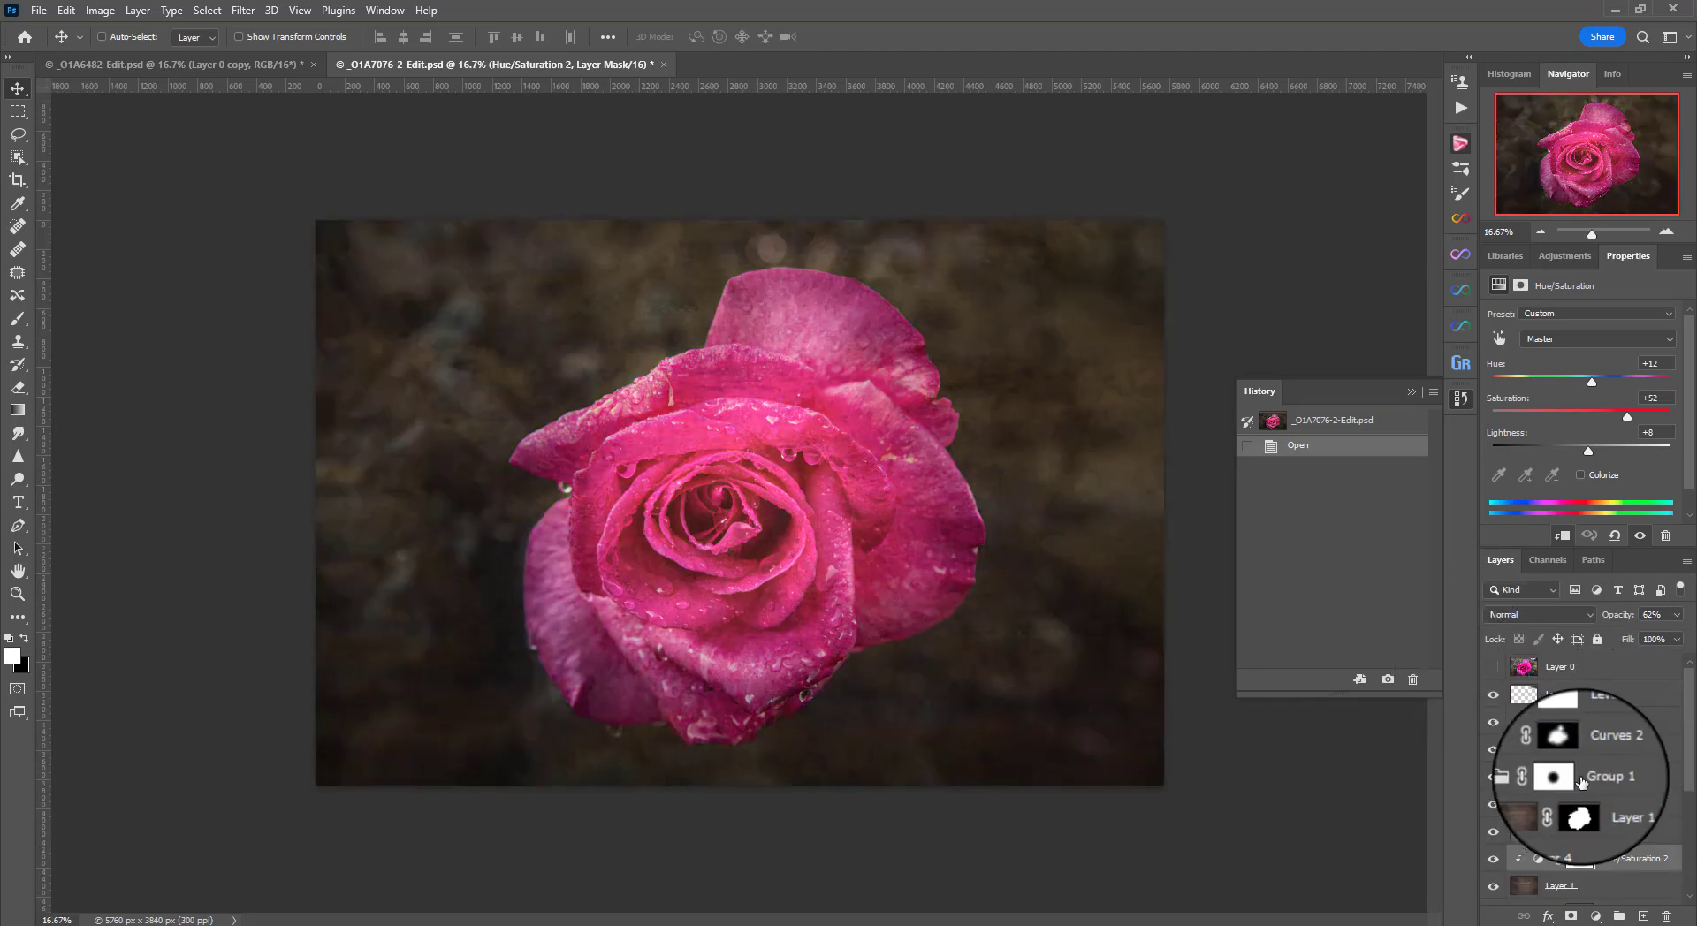
pyautogui.moveTo(1493, 695); pyautogui.dragTo(1503, 884)
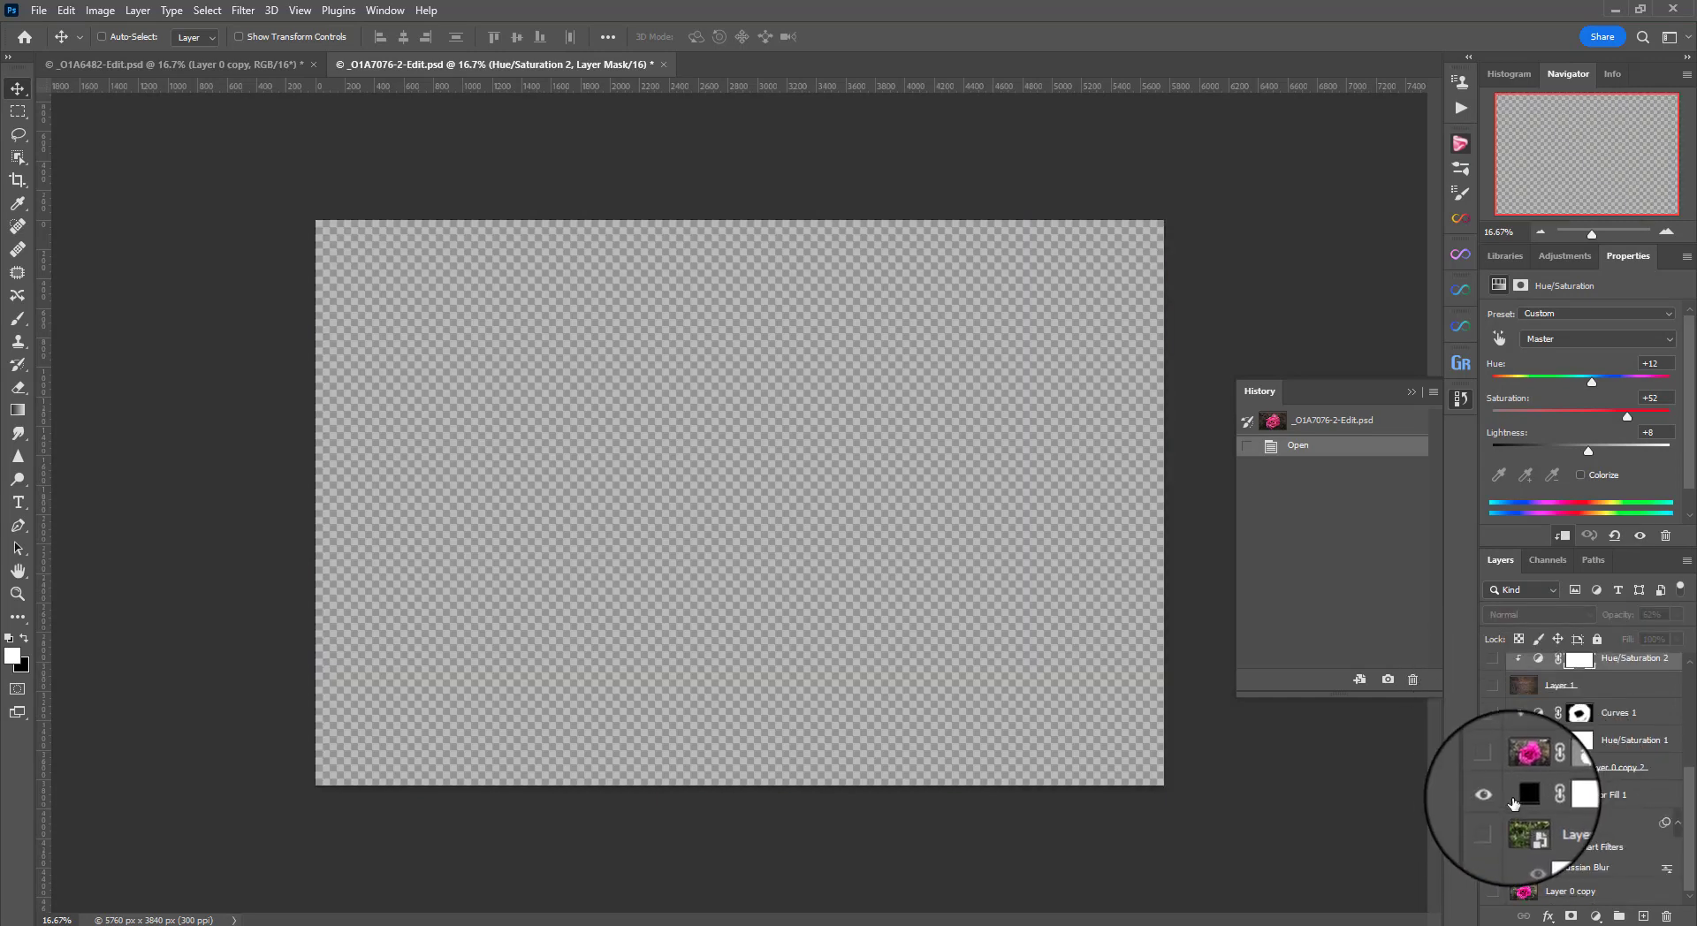
# - Show the Layer 0 copy 2 rose and try raising its mask density toward 100%
pyautogui.click(1556, 794)
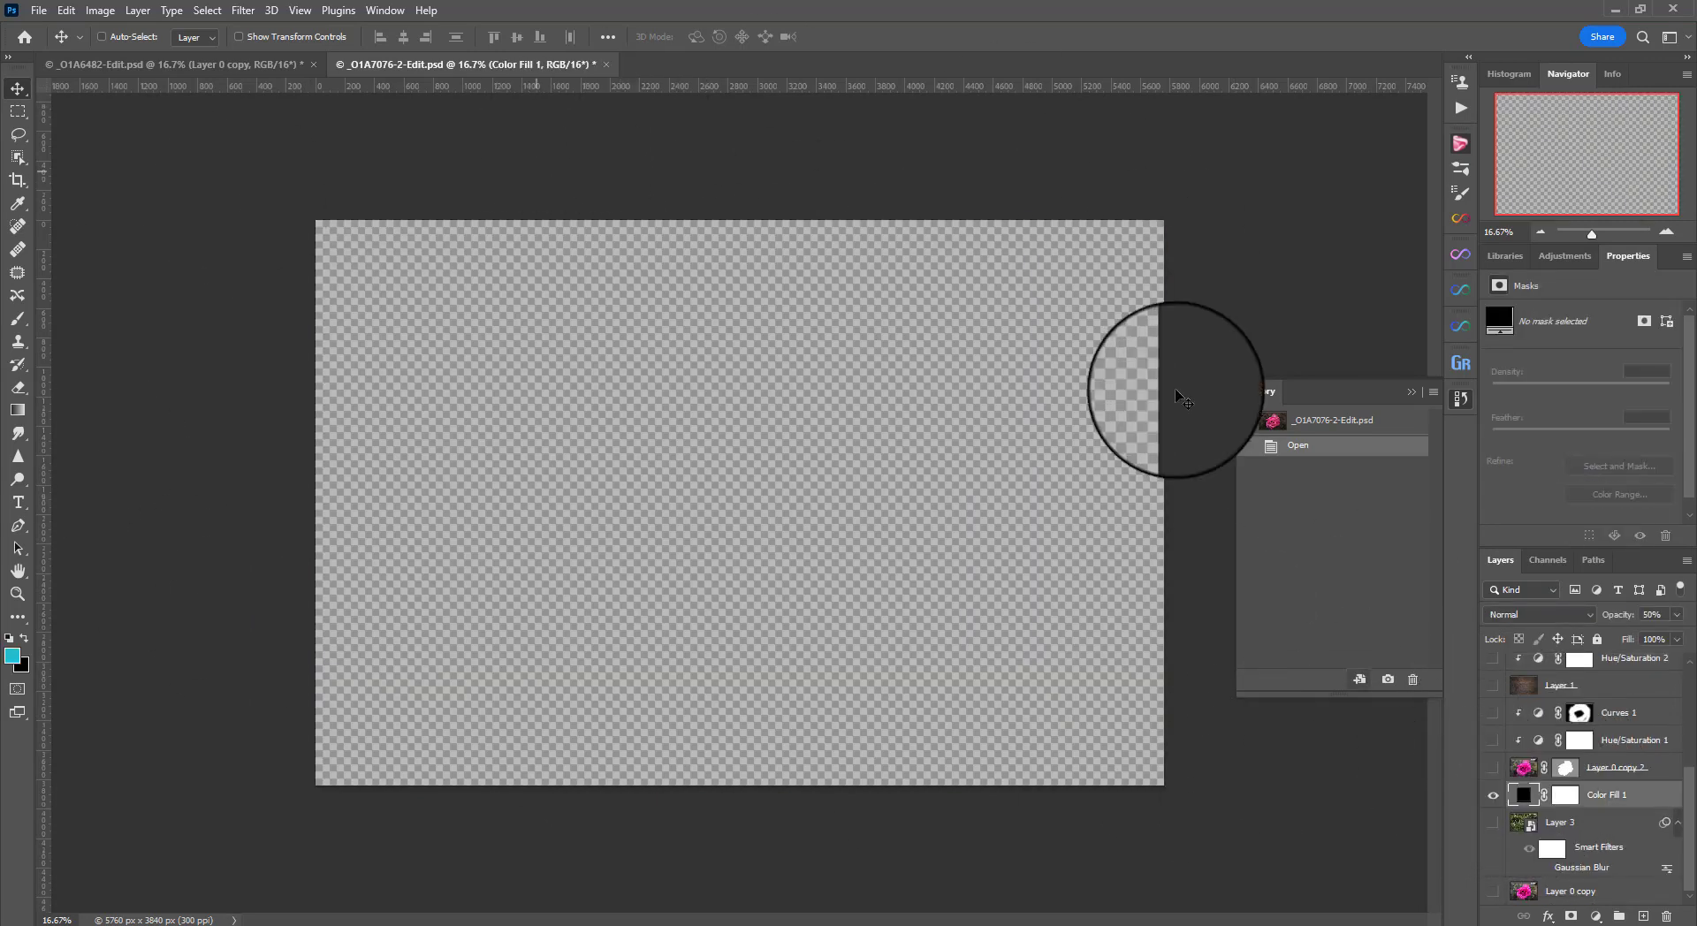
pyautogui.click(1487, 769)
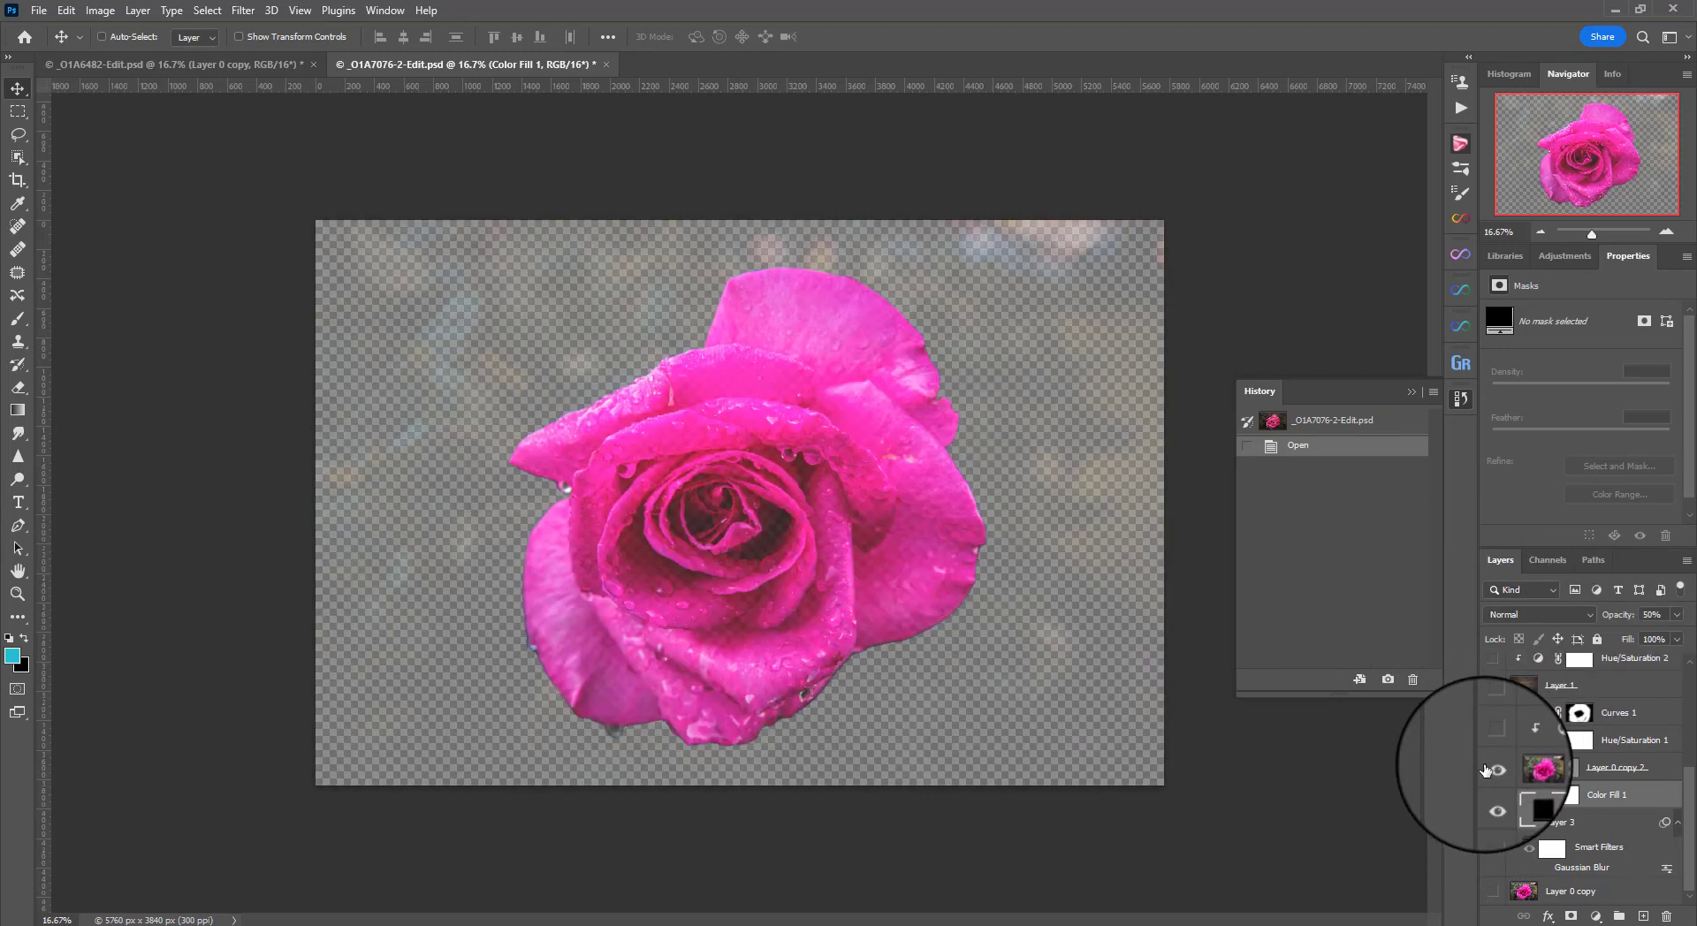
pyautogui.click(1521, 767)
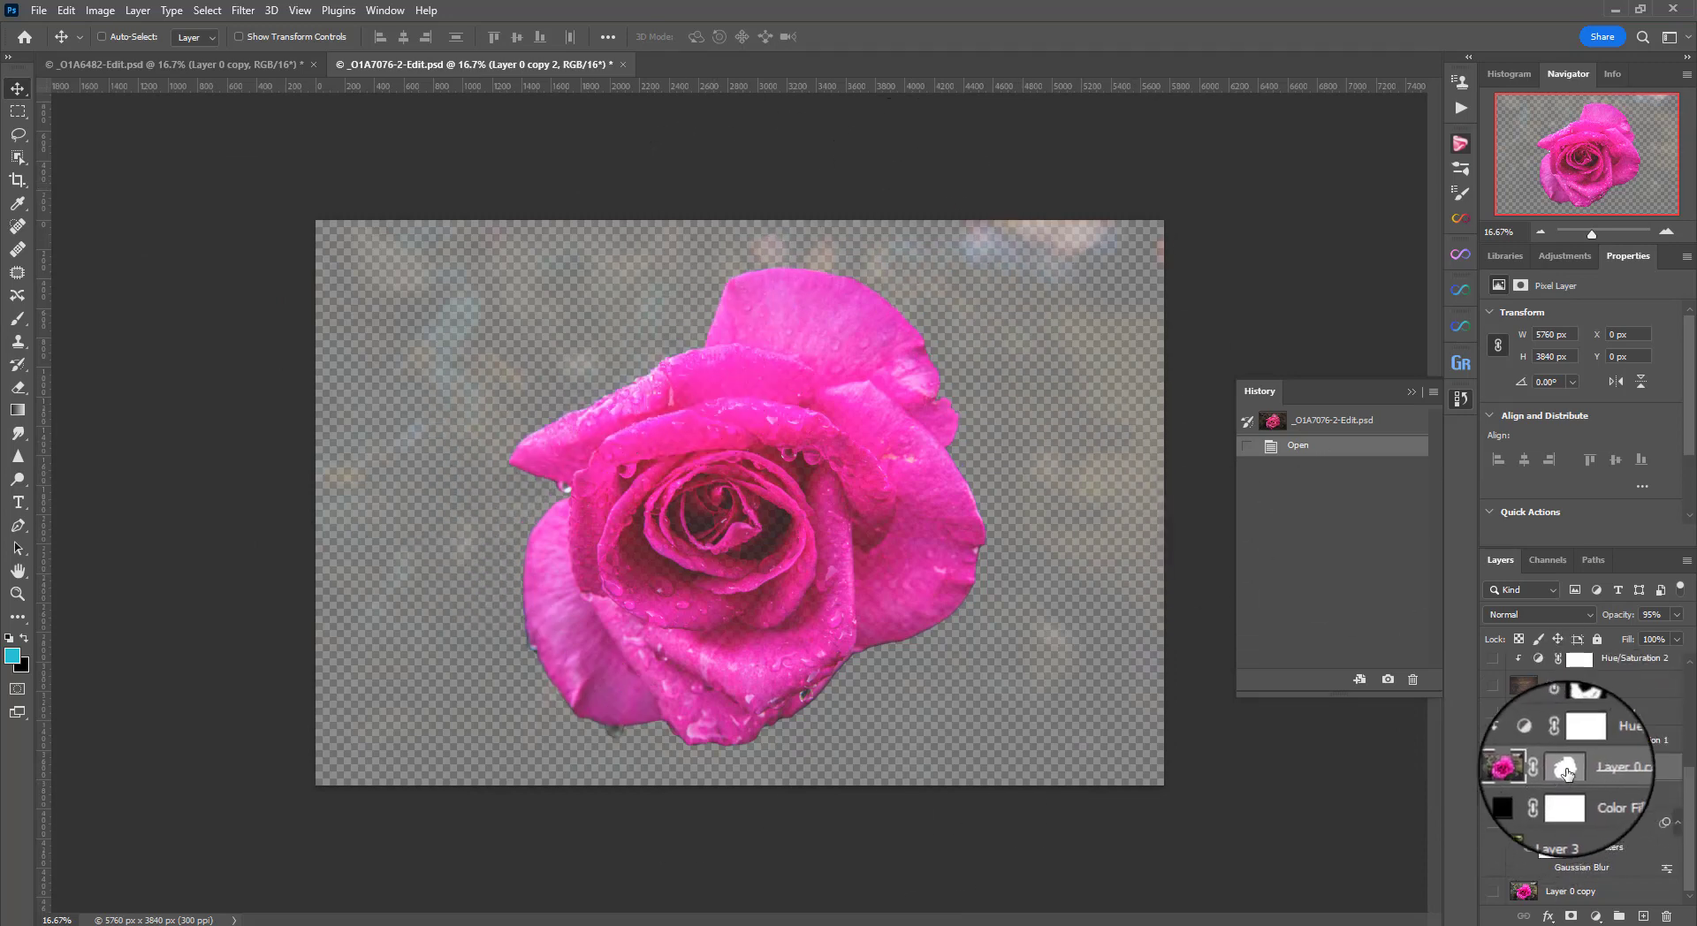
pyautogui.click(1566, 769)
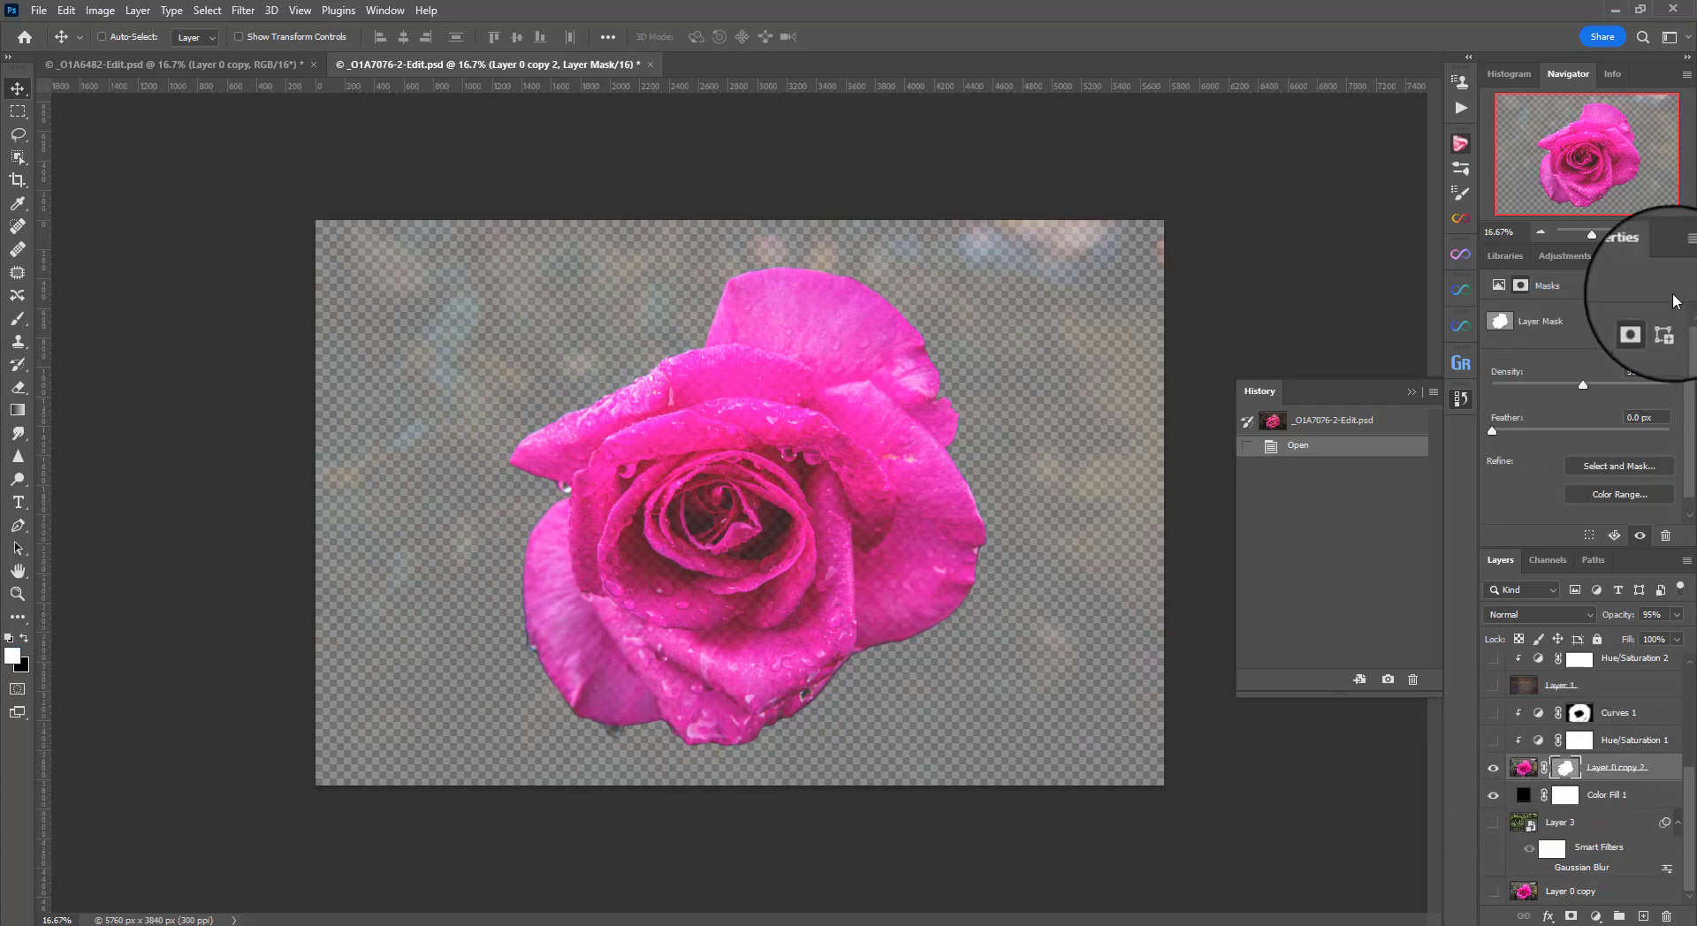
pyautogui.moveTo(1578, 389)
pyautogui.mouseDown()
pyautogui.moveTo(1655, 387)
pyautogui.moveTo(1567, 389)
pyautogui.mouseUp()
# - Revert the document to its opened state and toggle Hue/Saturation 1 to compare
pyautogui.click(1299, 445)
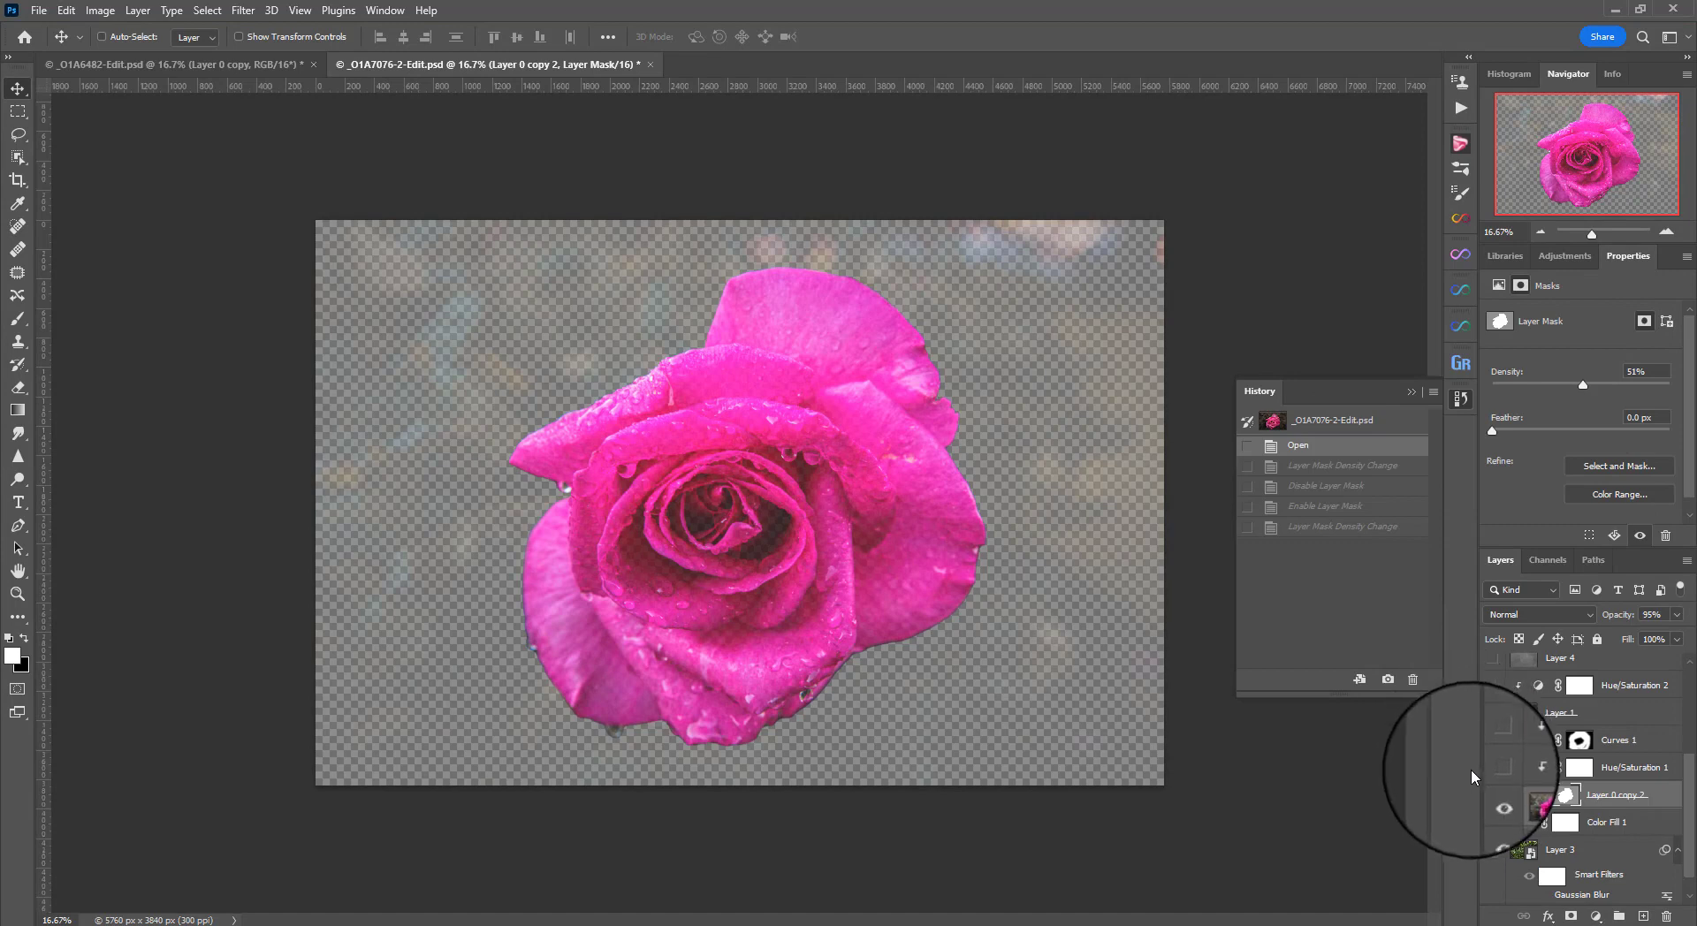
pyautogui.click(1493, 767)
pyautogui.click(1493, 767)
# - Turn on the Hue/Saturation 1 and Curves 1 adjustments over the rose
pyautogui.click(1537, 768)
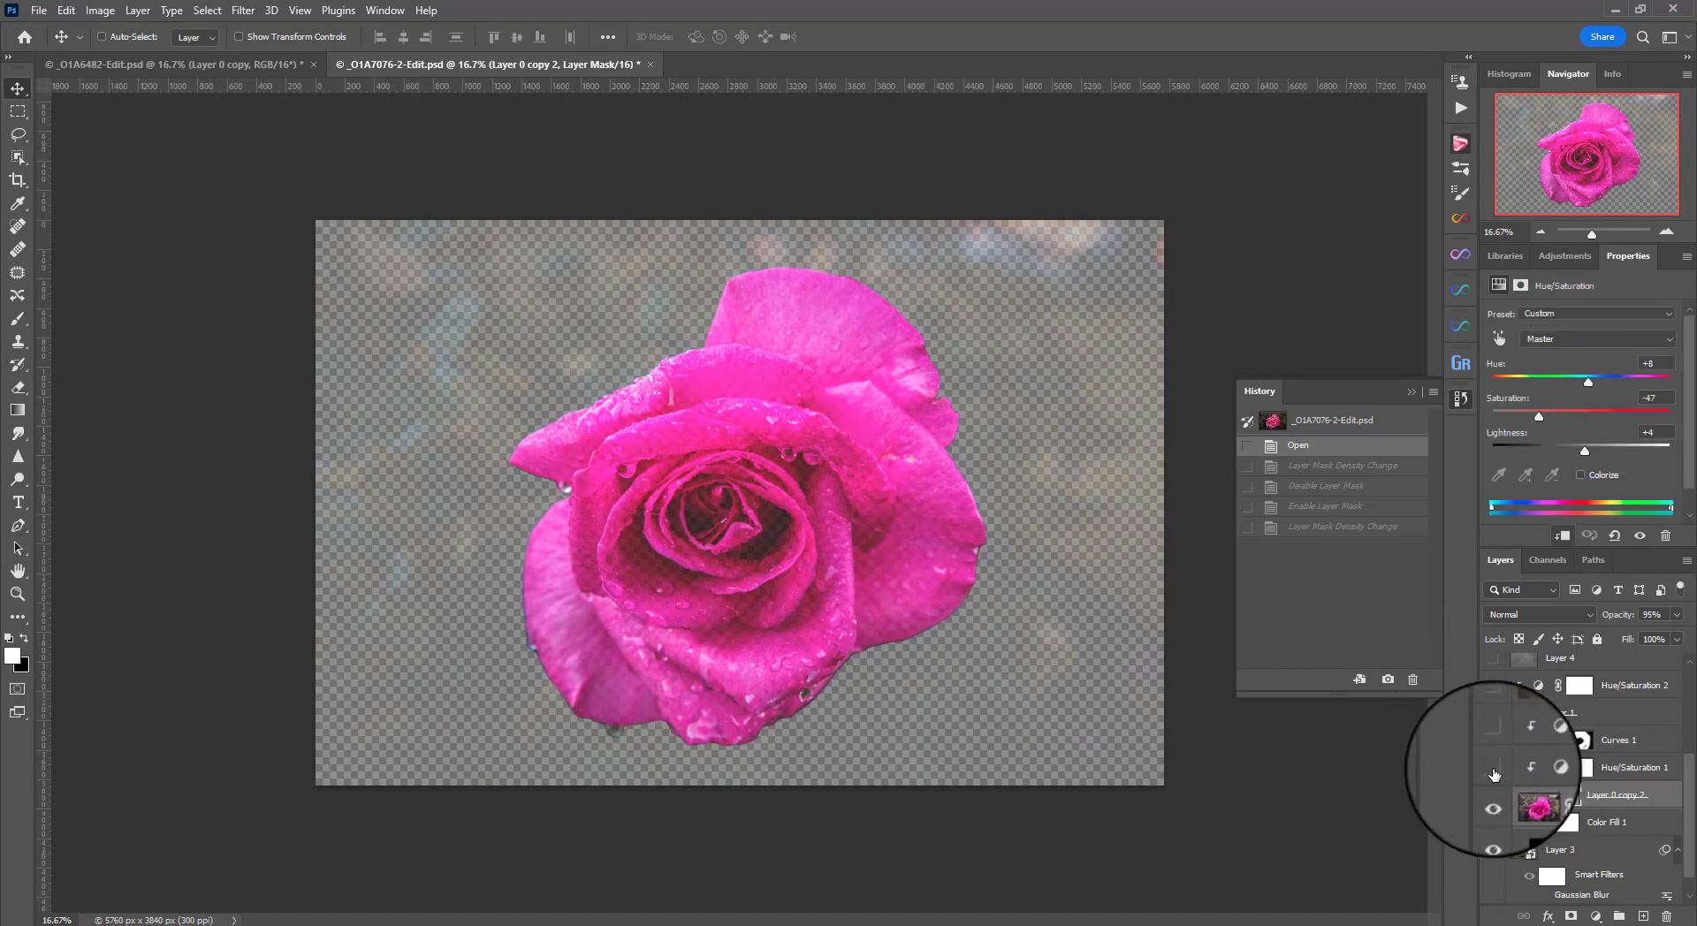
pyautogui.click(1493, 769)
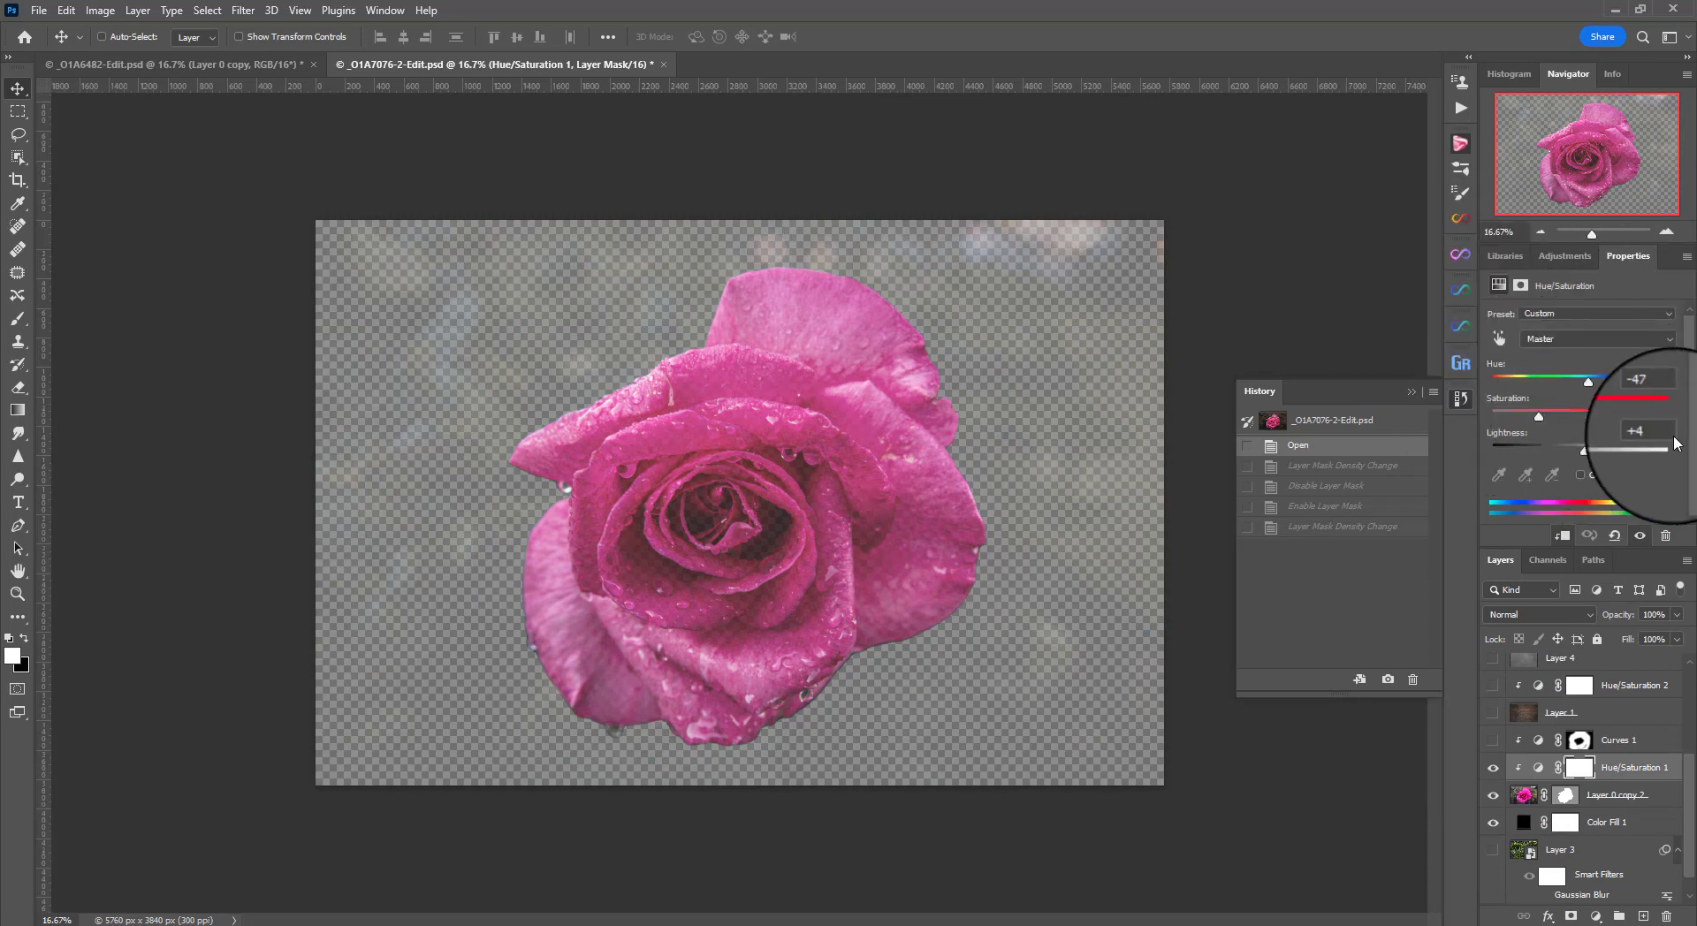
pyautogui.click(1493, 742)
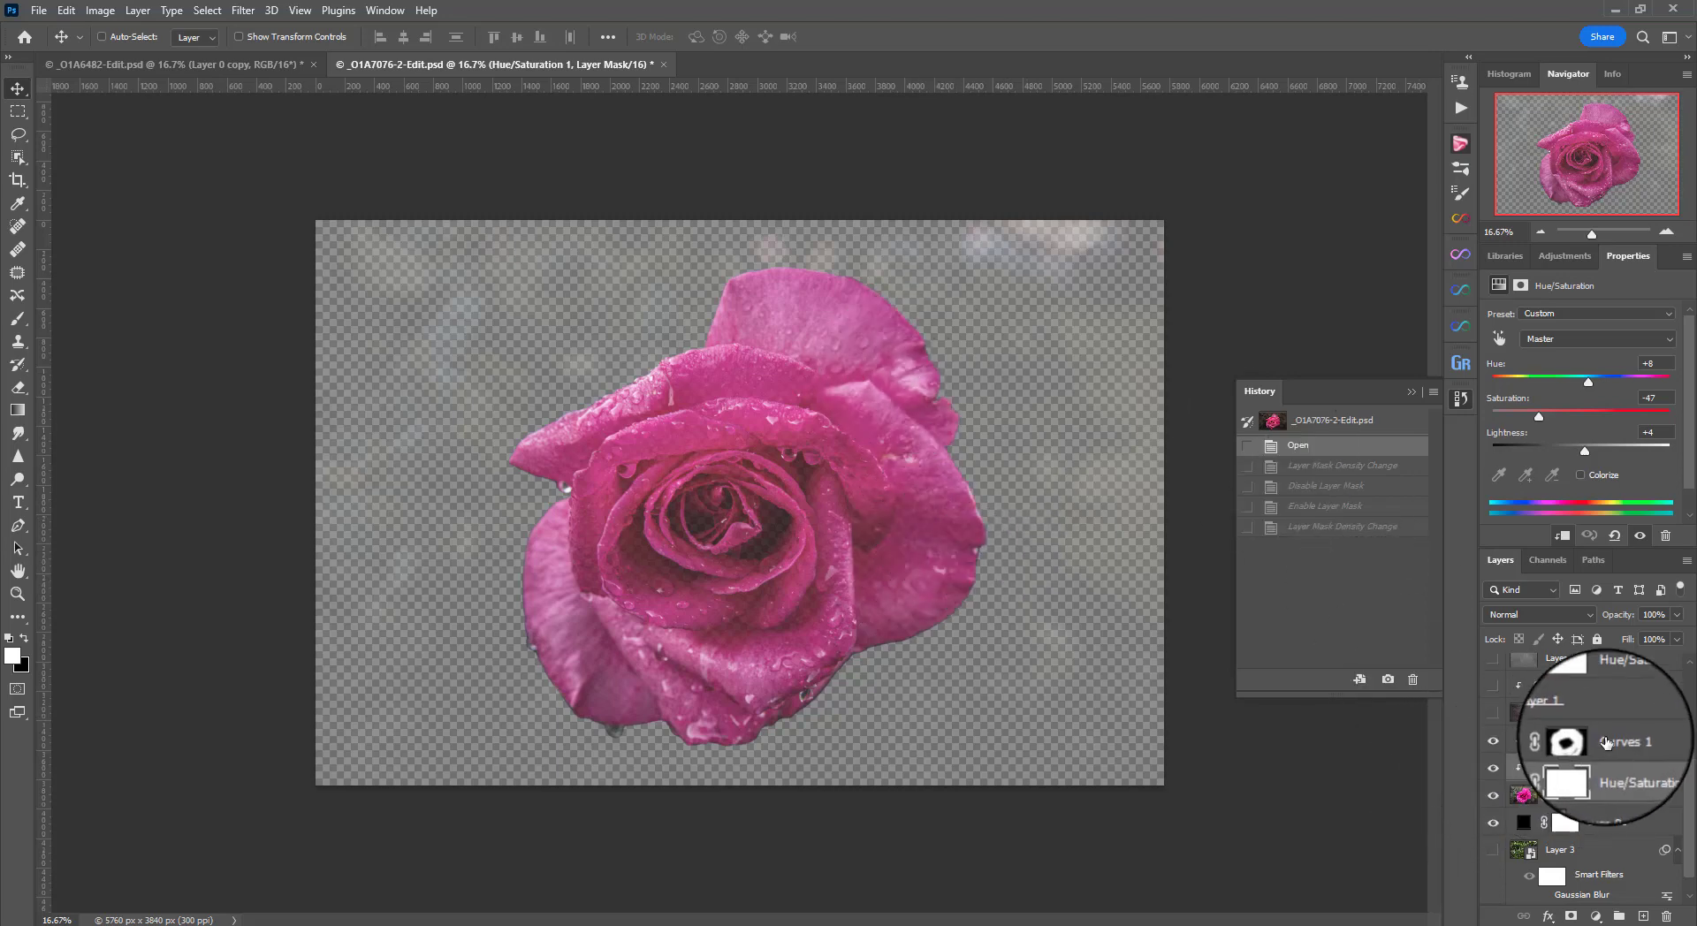
pyautogui.click(1493, 742)
# - Show the brown texture Layer 1 and solo it to view it alone
pyautogui.click(1492, 710)
pyautogui.scroll(2, 1503, 751)
pyautogui.click(1500, 770)
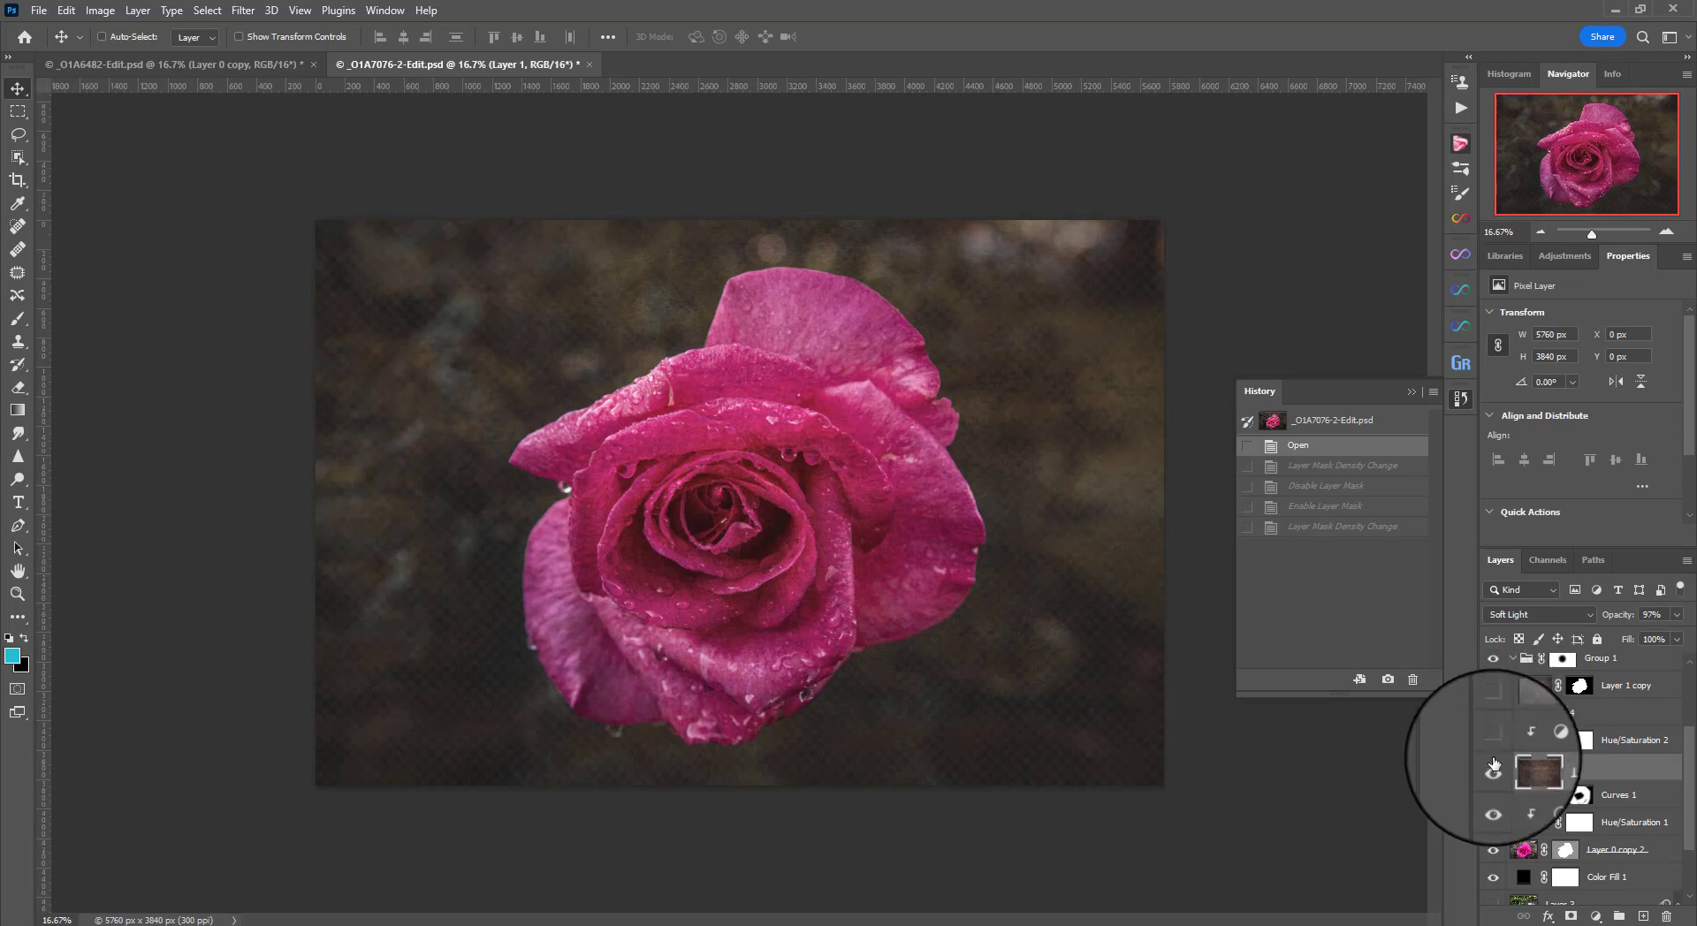
pyautogui.keyDown('alt'); pyautogui.click(1494, 770); pyautogui.keyUp('alt')
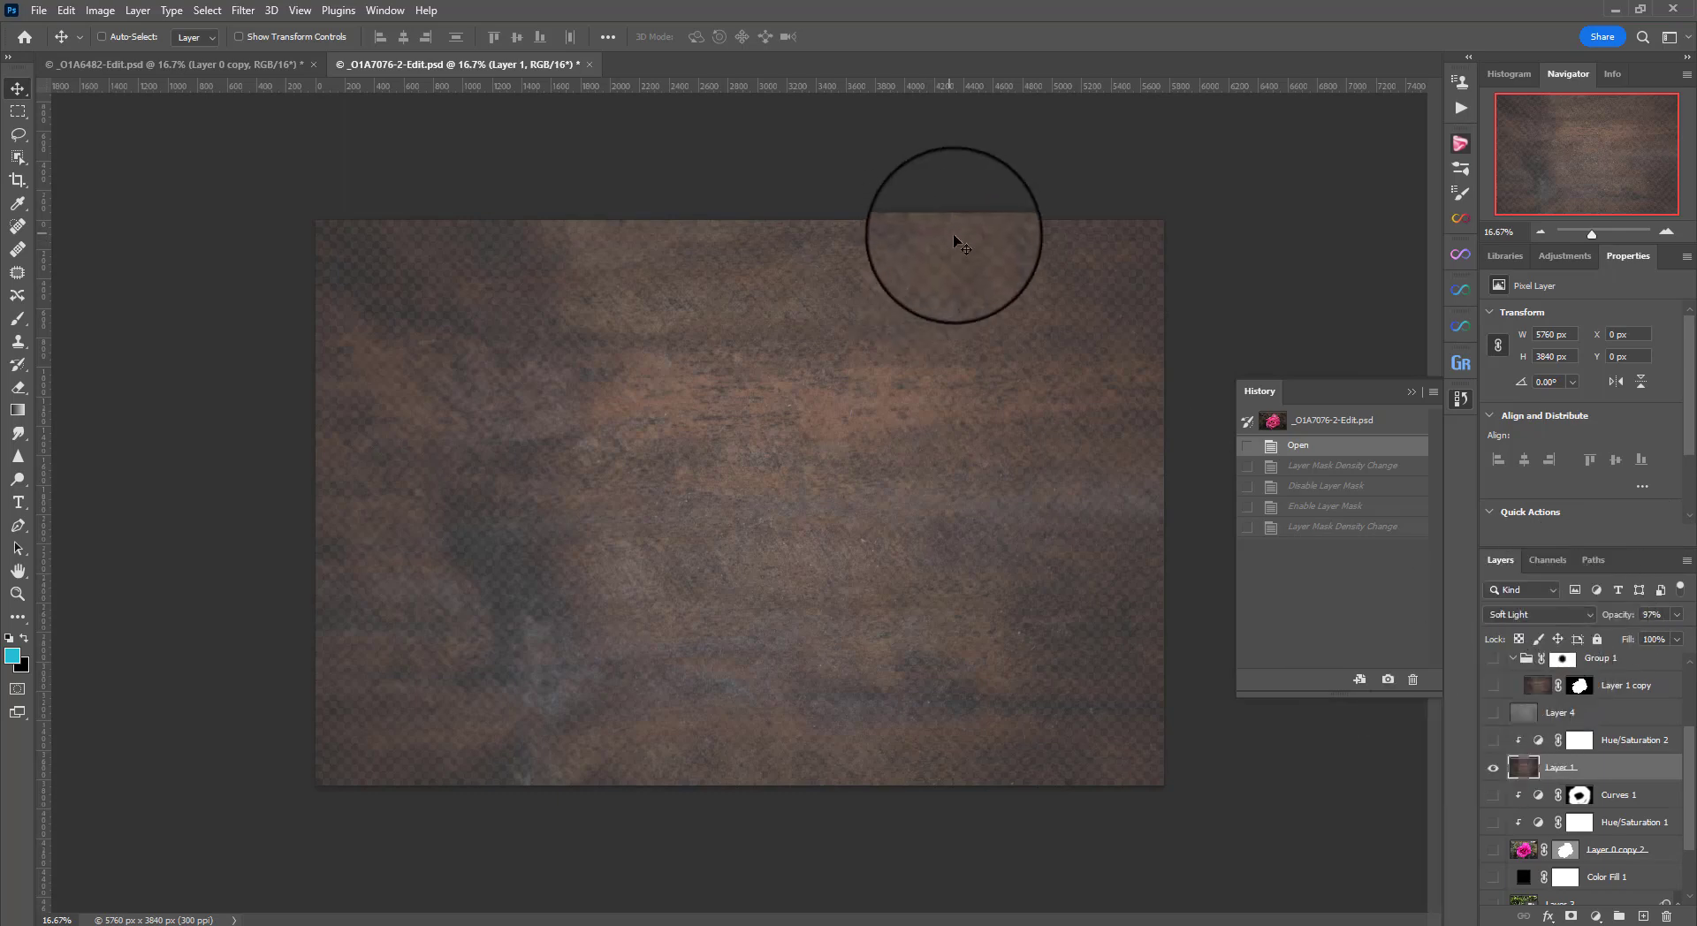
# - Enable Hue/Saturation 2 on the texture and reveal the adjustments and rose layers beneath
pyautogui.click(1488, 749)
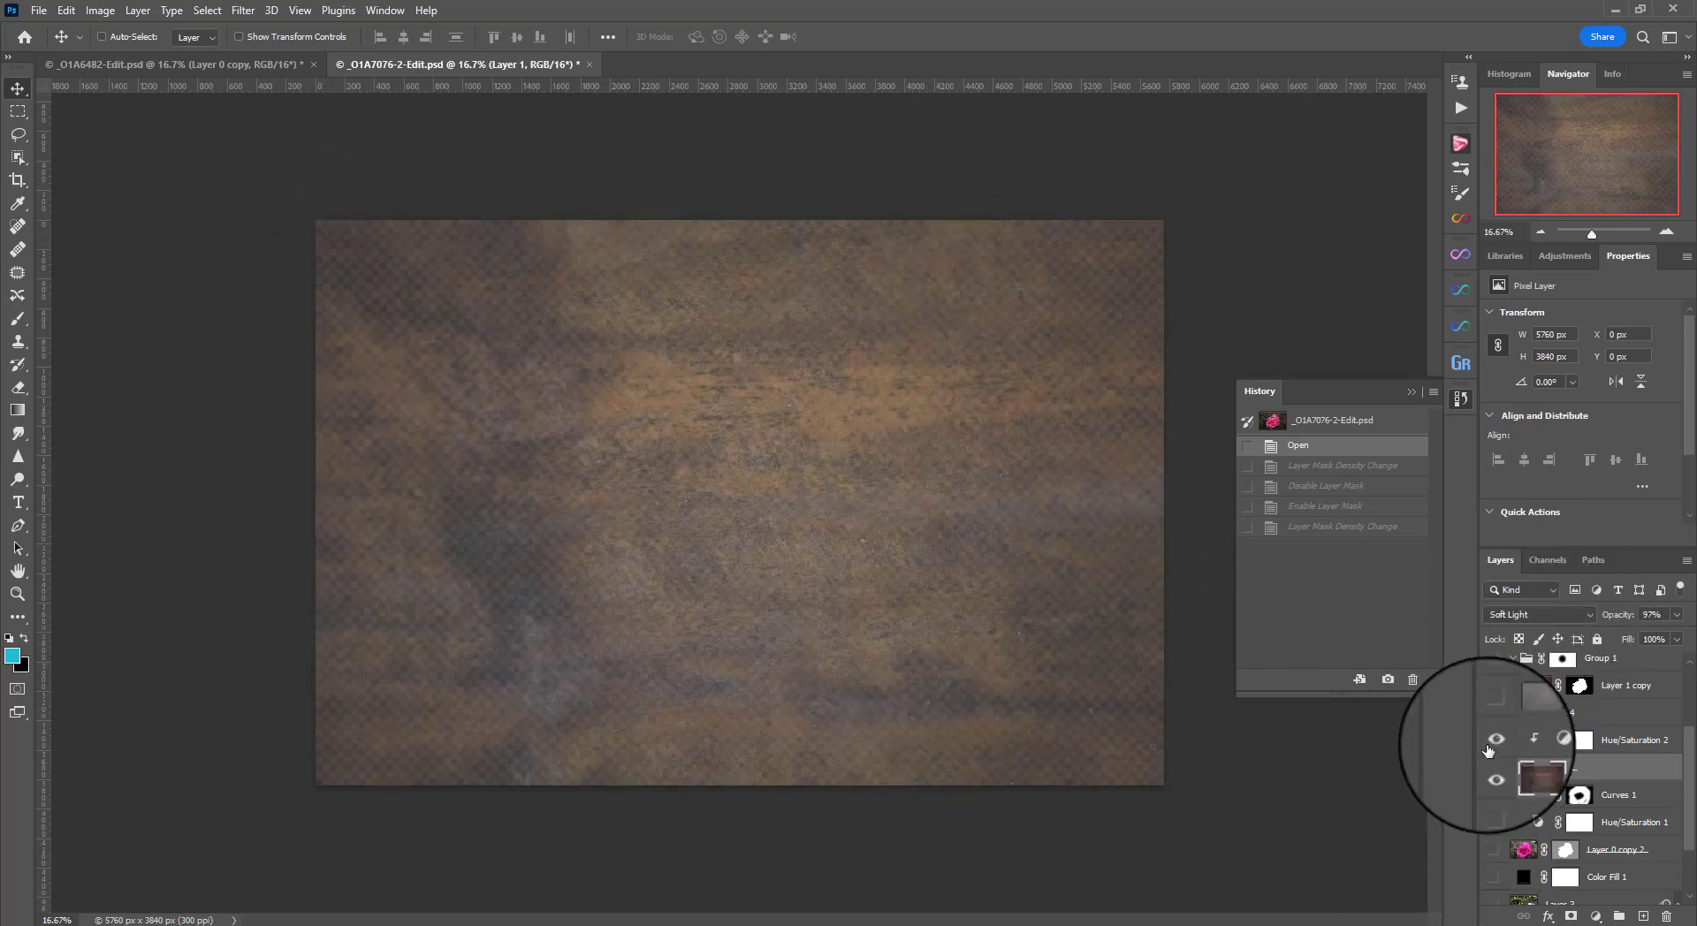
pyautogui.moveTo(1492, 795); pyautogui.dragTo(1492, 852)
pyautogui.click(1494, 802)
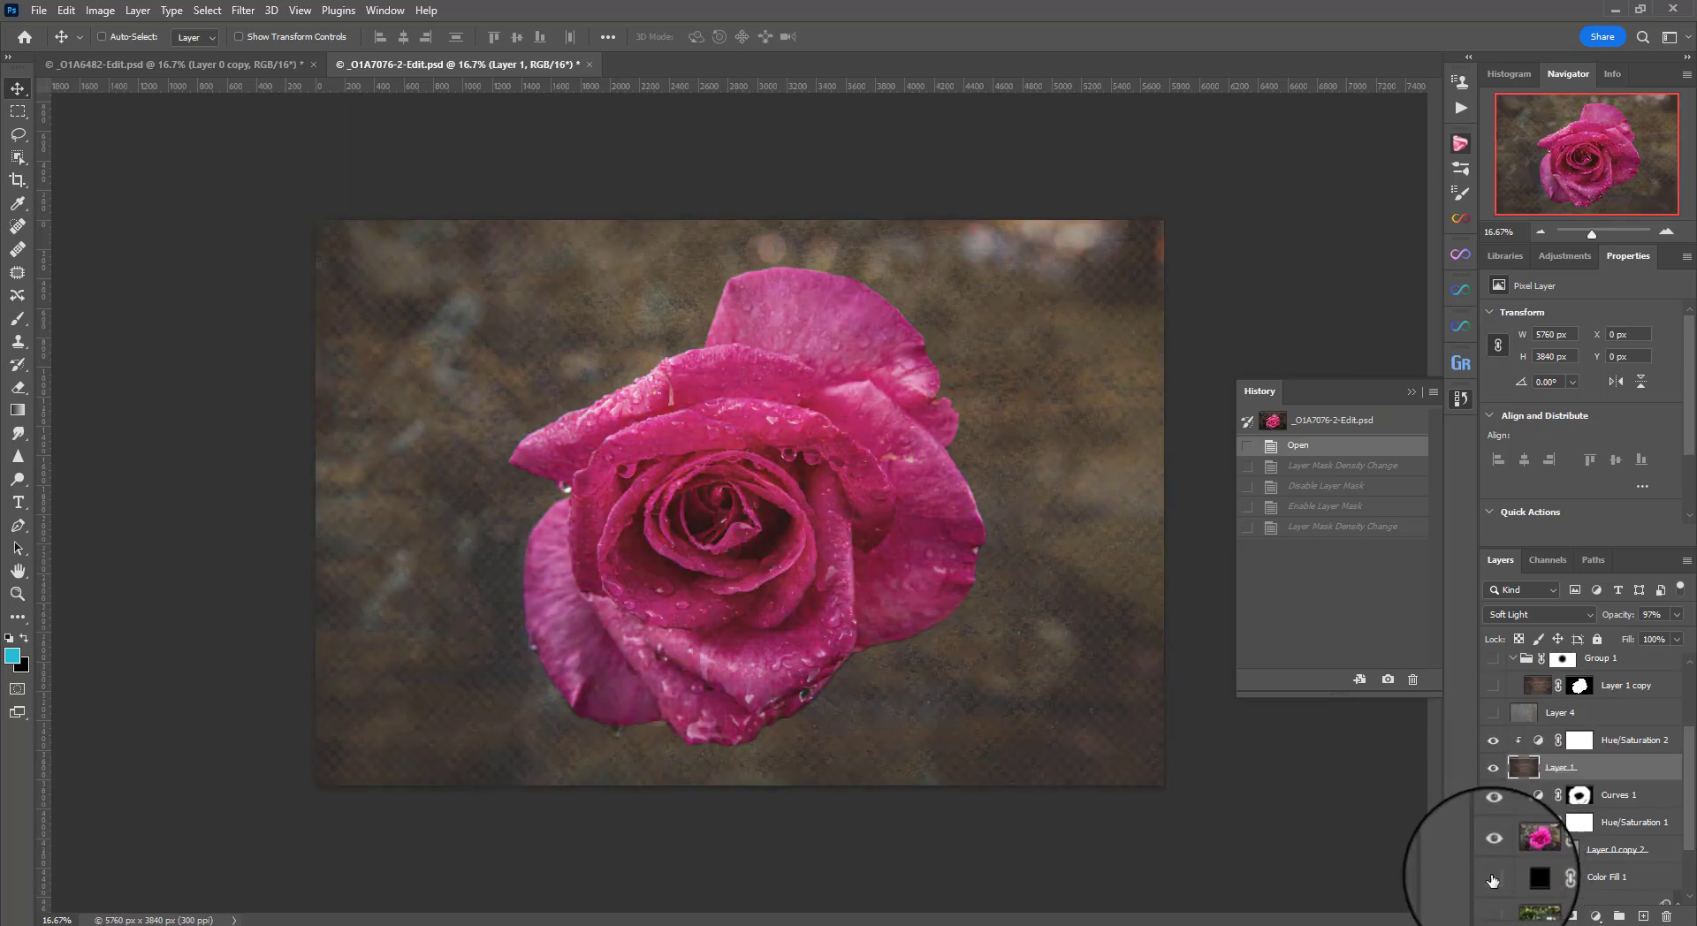
pyautogui.click(1492, 716)
# - Show Layer 4 to darken the background, comparing it off and on
pyautogui.scroll(1, 1493, 742)
pyautogui.click(1494, 769)
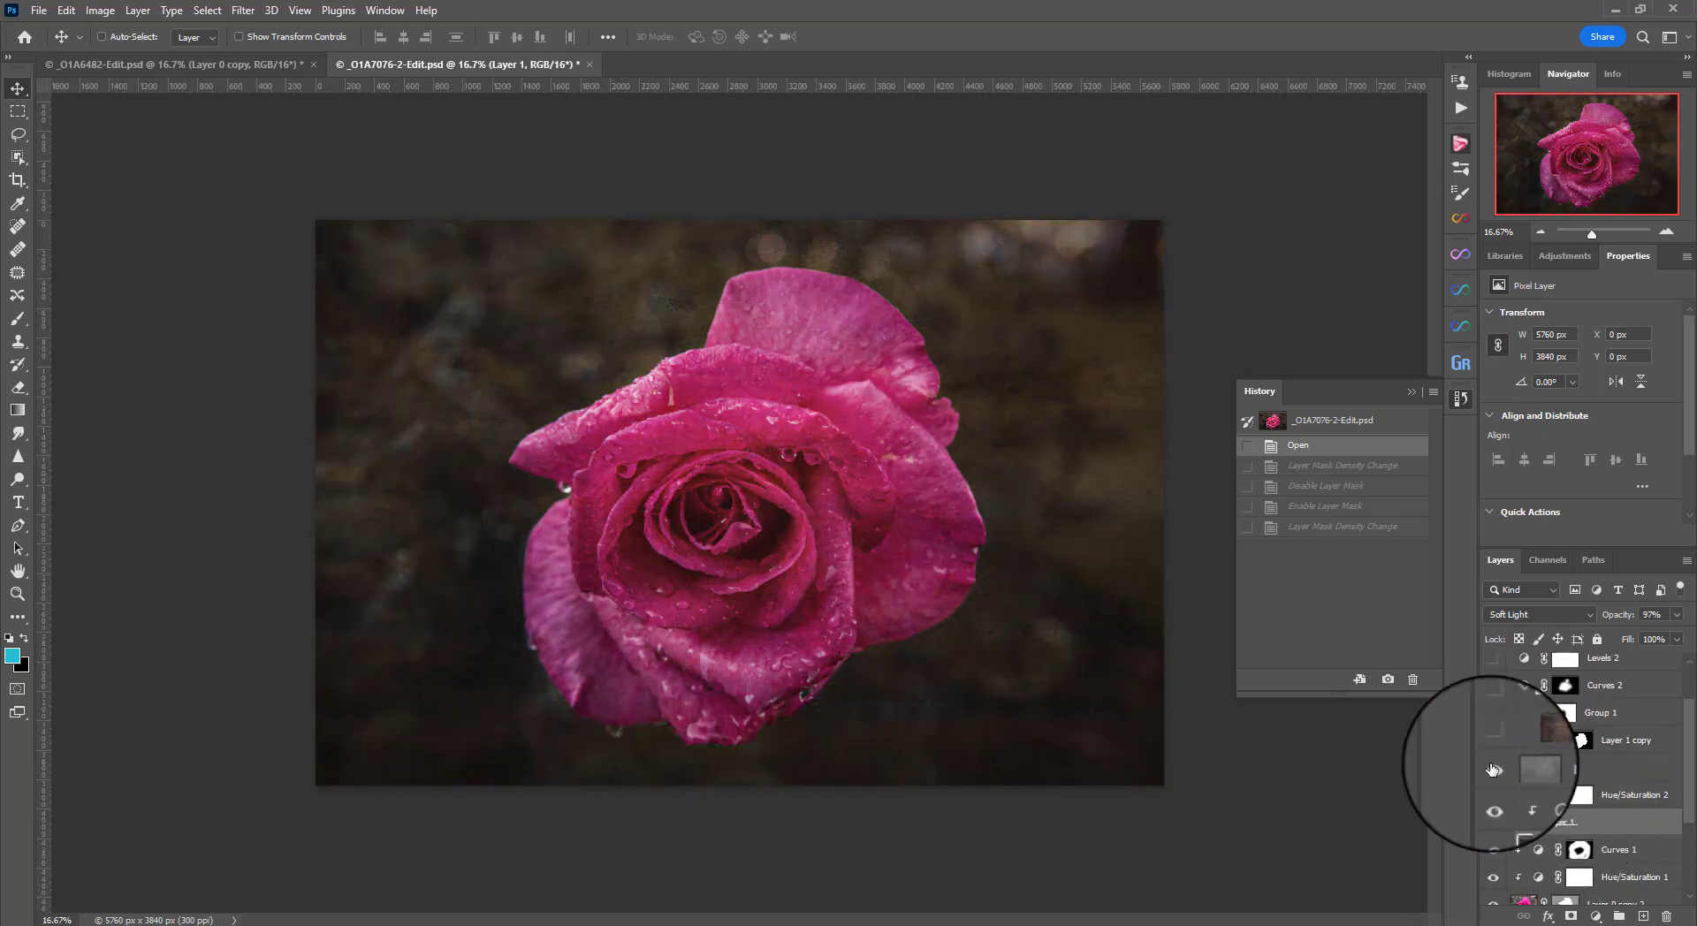
pyautogui.click(1494, 769)
pyautogui.click(1494, 769)
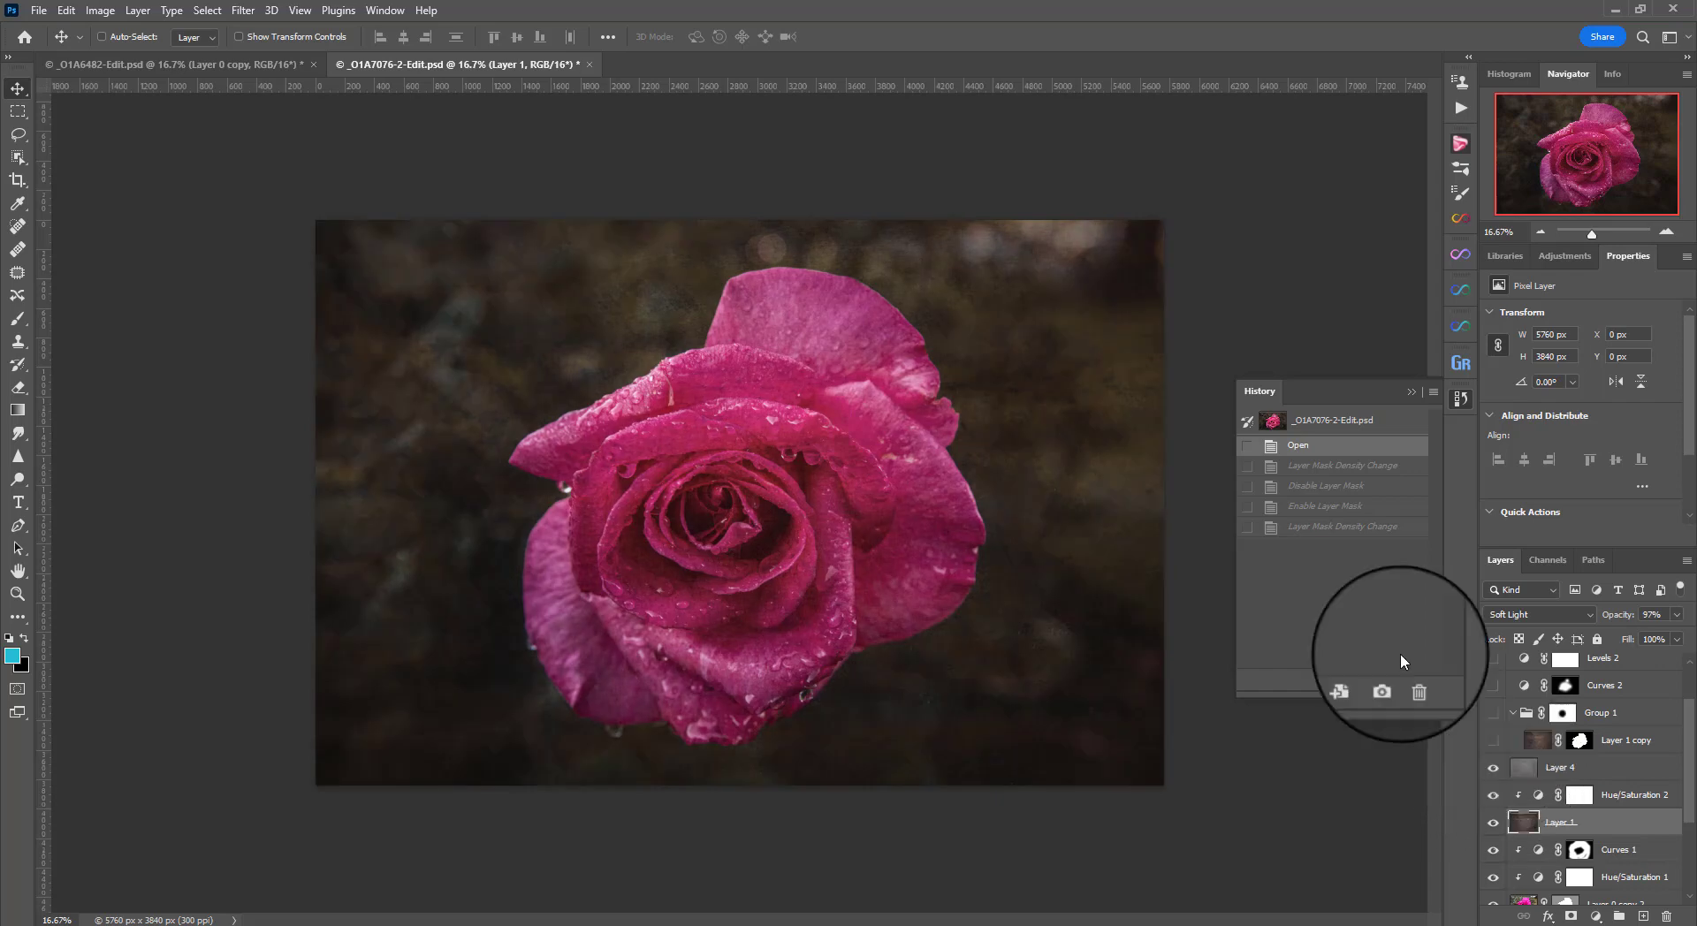
# - Show the Layer 1 copy texture in Group 1, toggling it to compare
pyautogui.click(1496, 745)
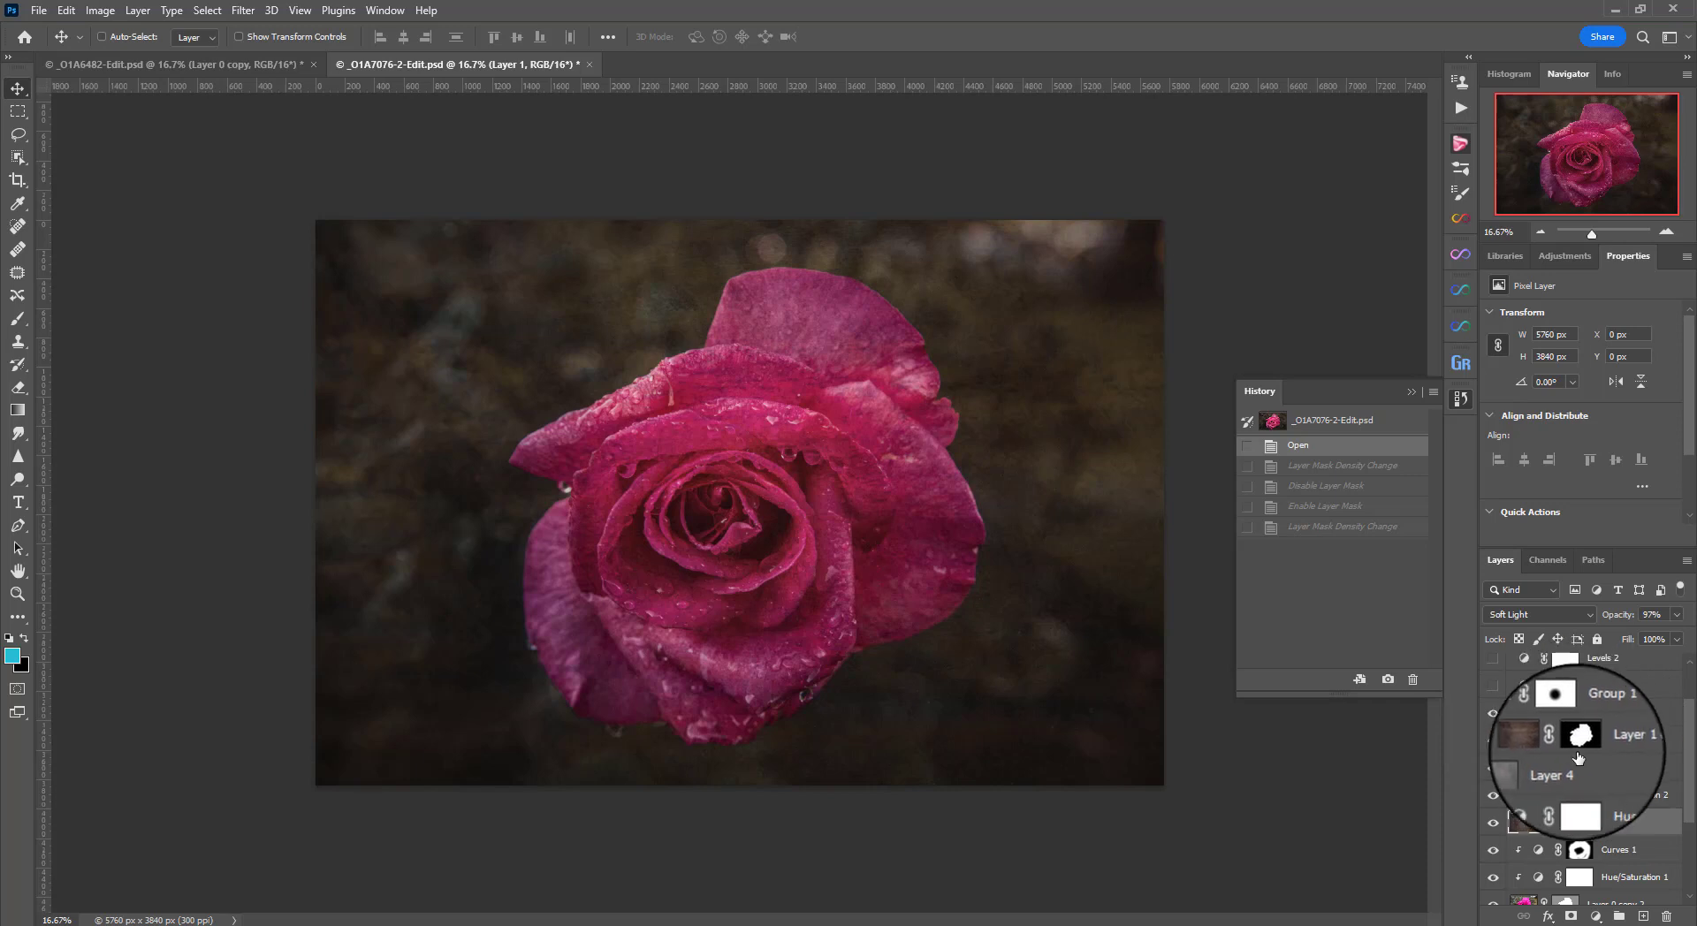
pyautogui.click(1493, 743)
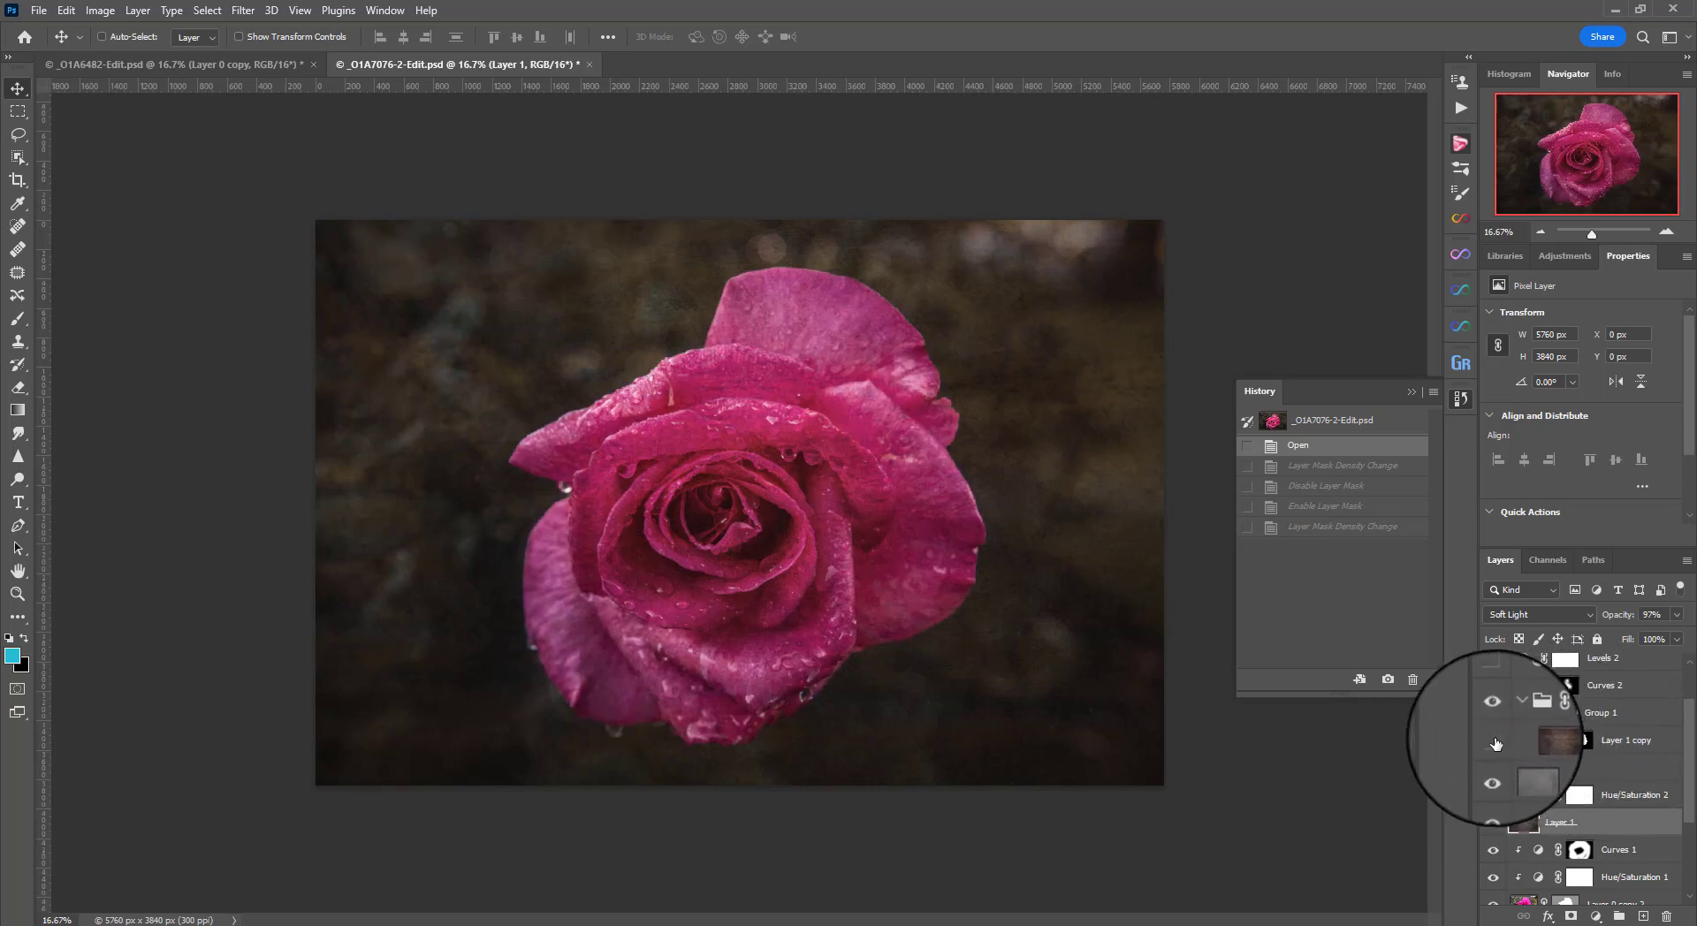
pyautogui.click(1493, 742)
pyautogui.click(1492, 743)
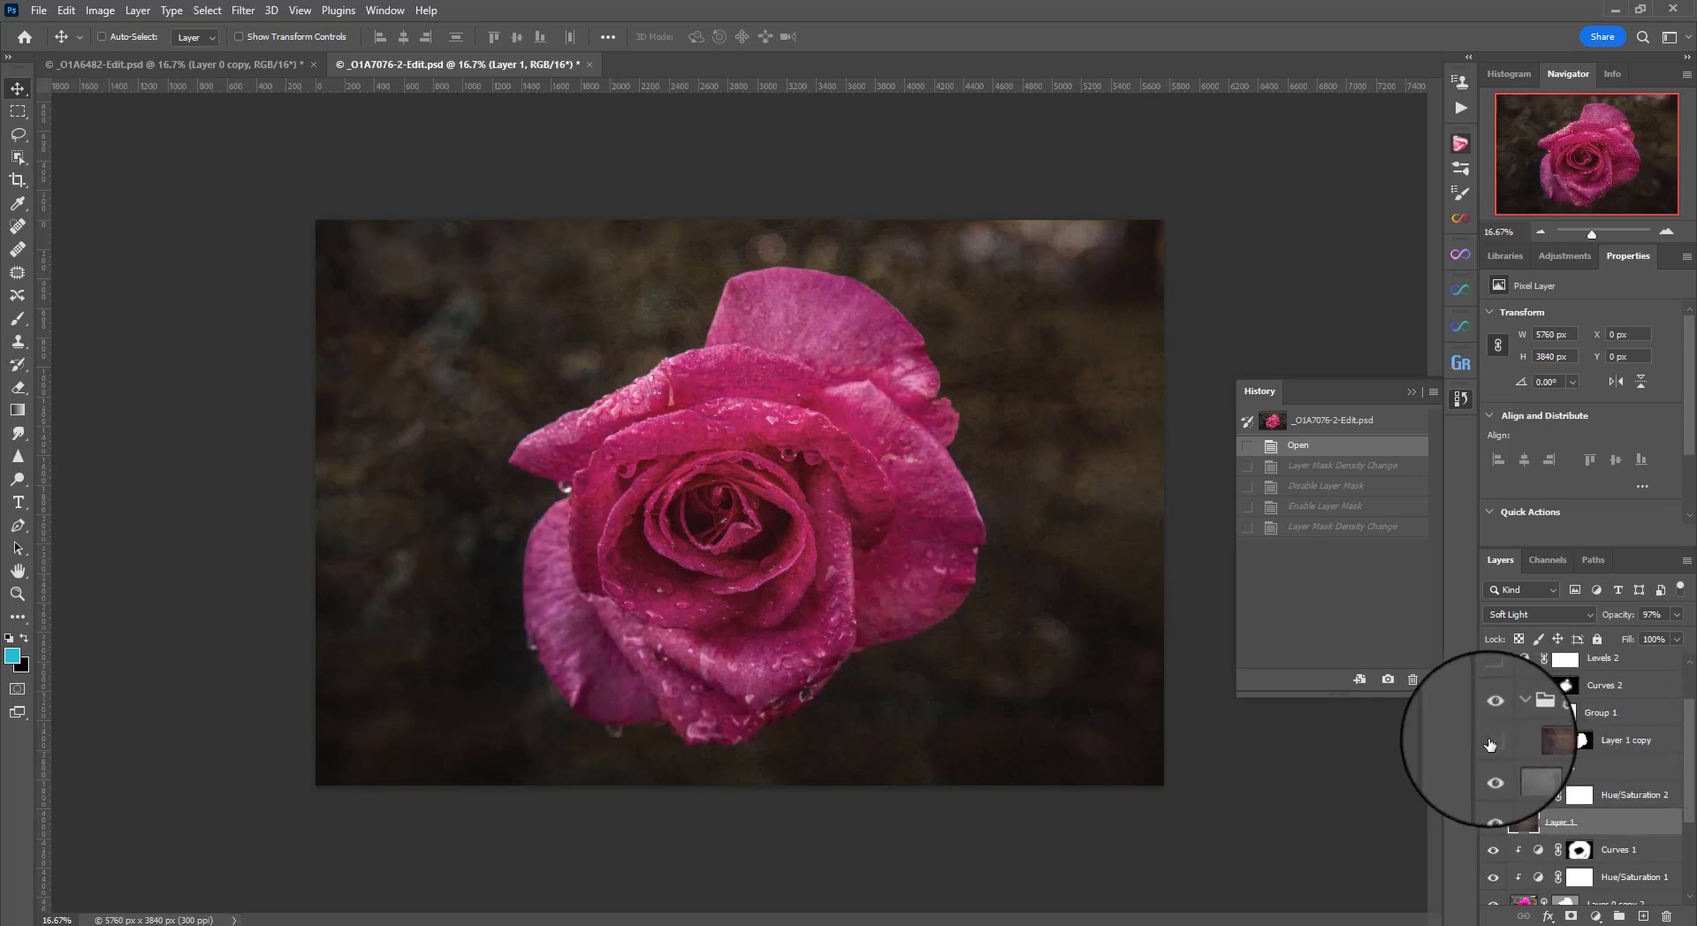
# - Turn on Curves 2 and reshape its tone curve for a richer rose
pyautogui.click(1493, 741)
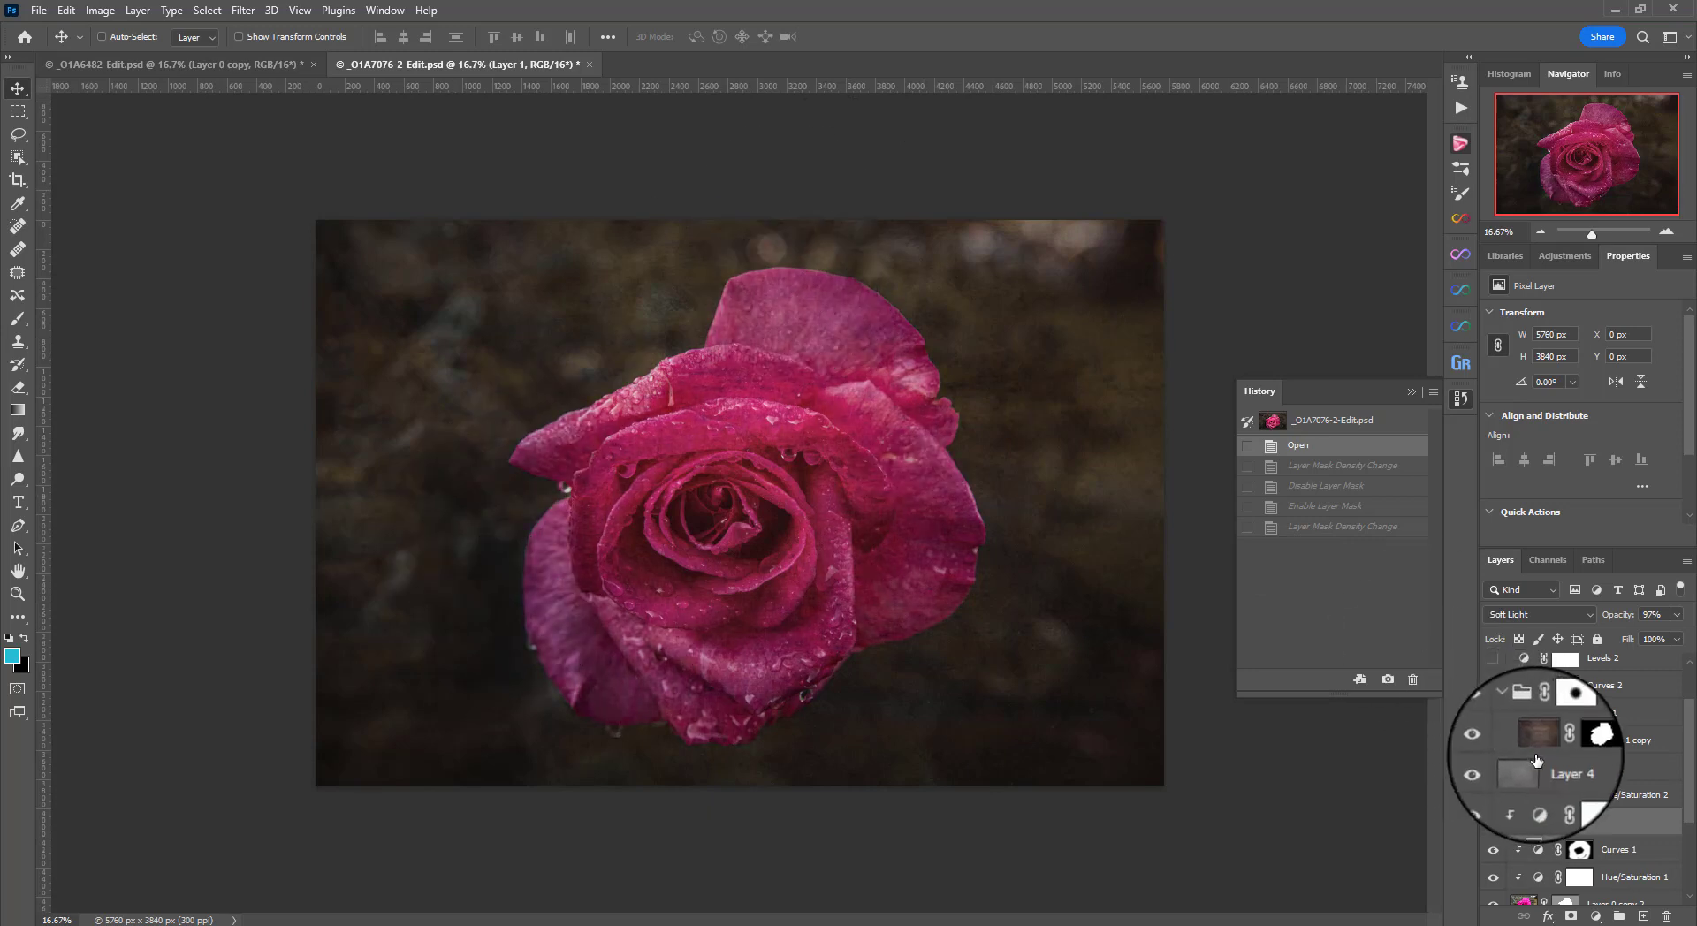
pyautogui.click(1493, 740)
pyautogui.scroll(2, 1538, 754)
pyautogui.click(1538, 751)
pyautogui.click(1524, 749)
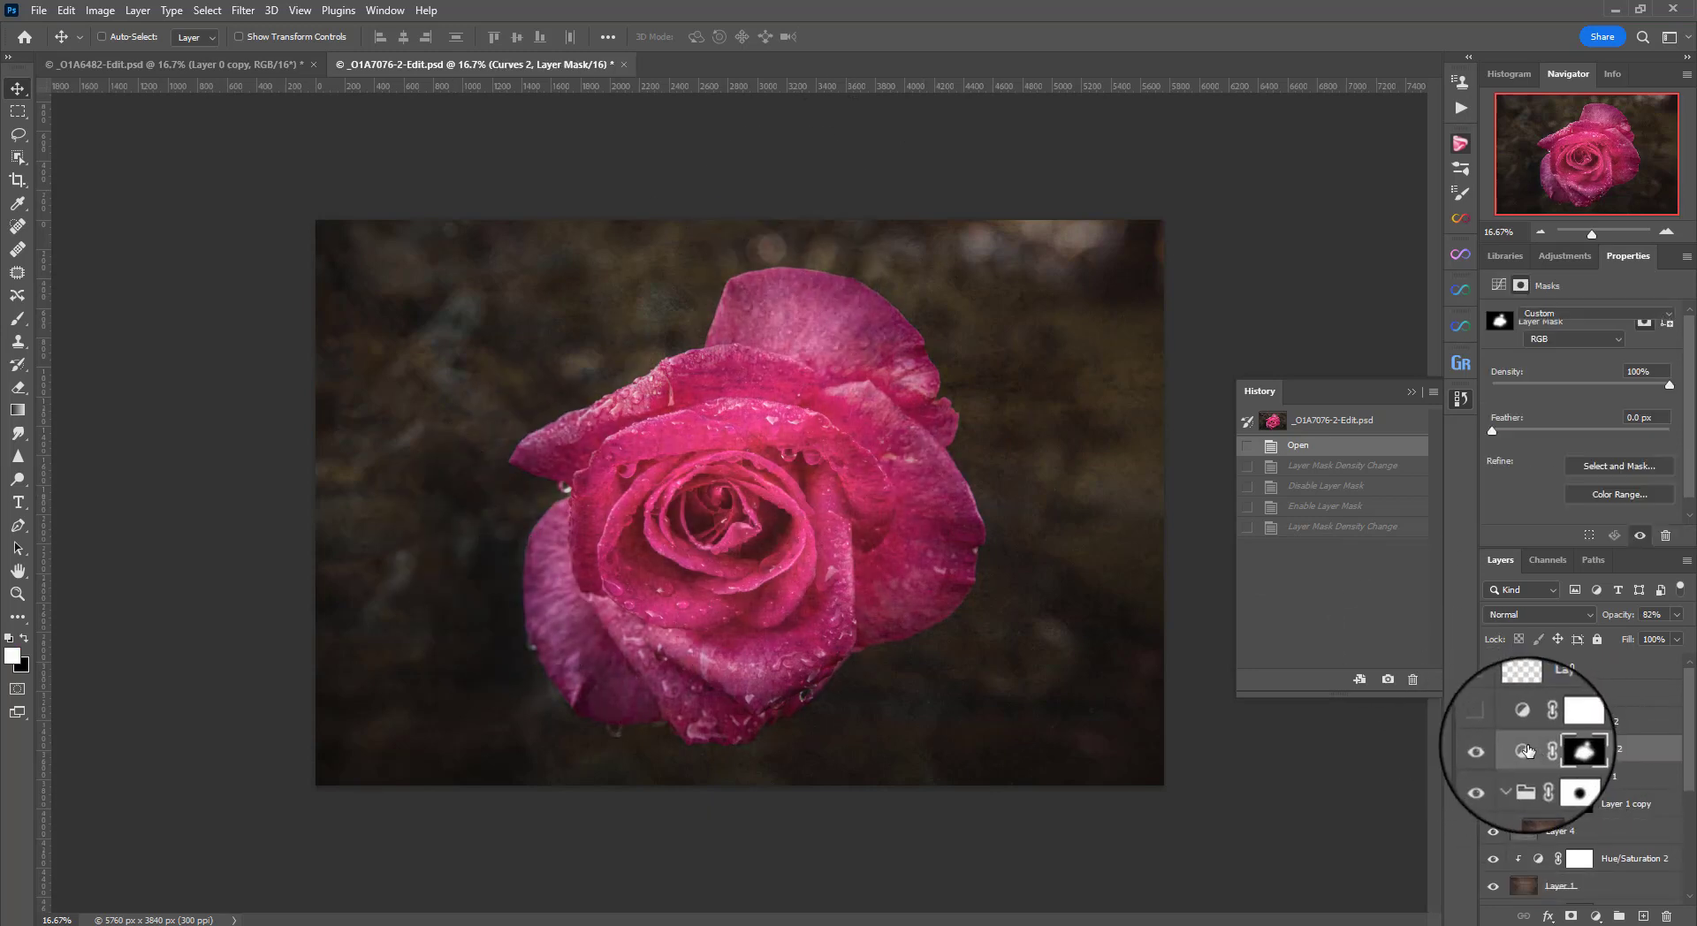
pyautogui.moveTo(1586, 416); pyautogui.dragTo(1580, 407)
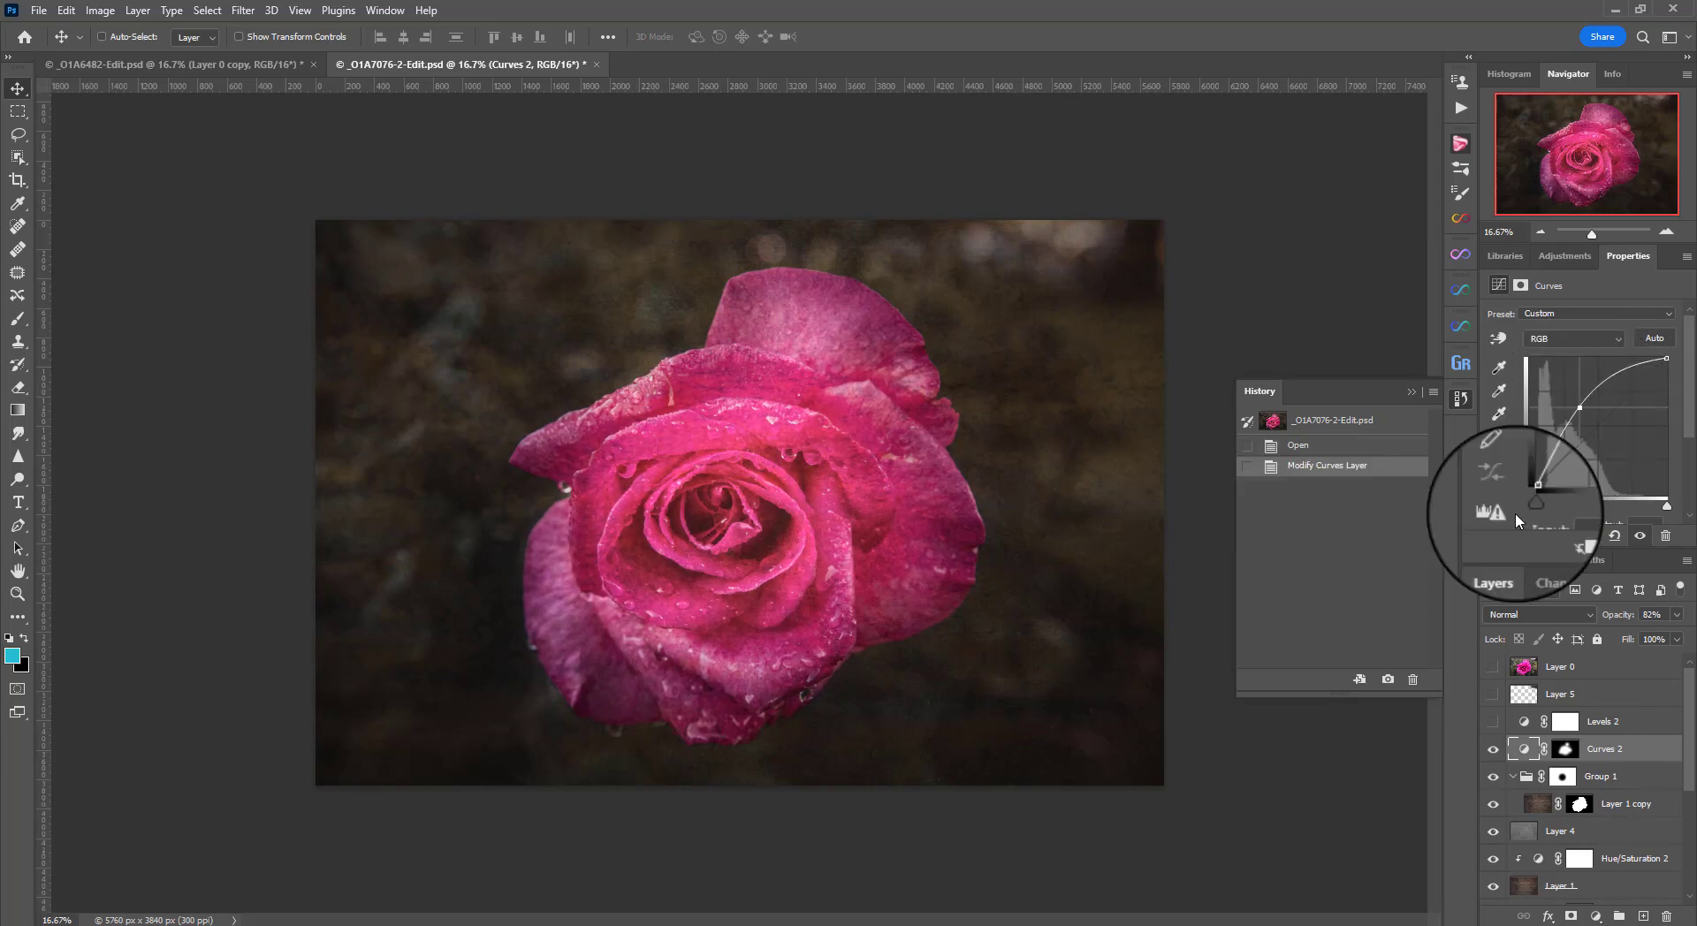
# - Show Levels 2 and Layer 5, briefly checking the original rose photo on top
pyautogui.click(1491, 725)
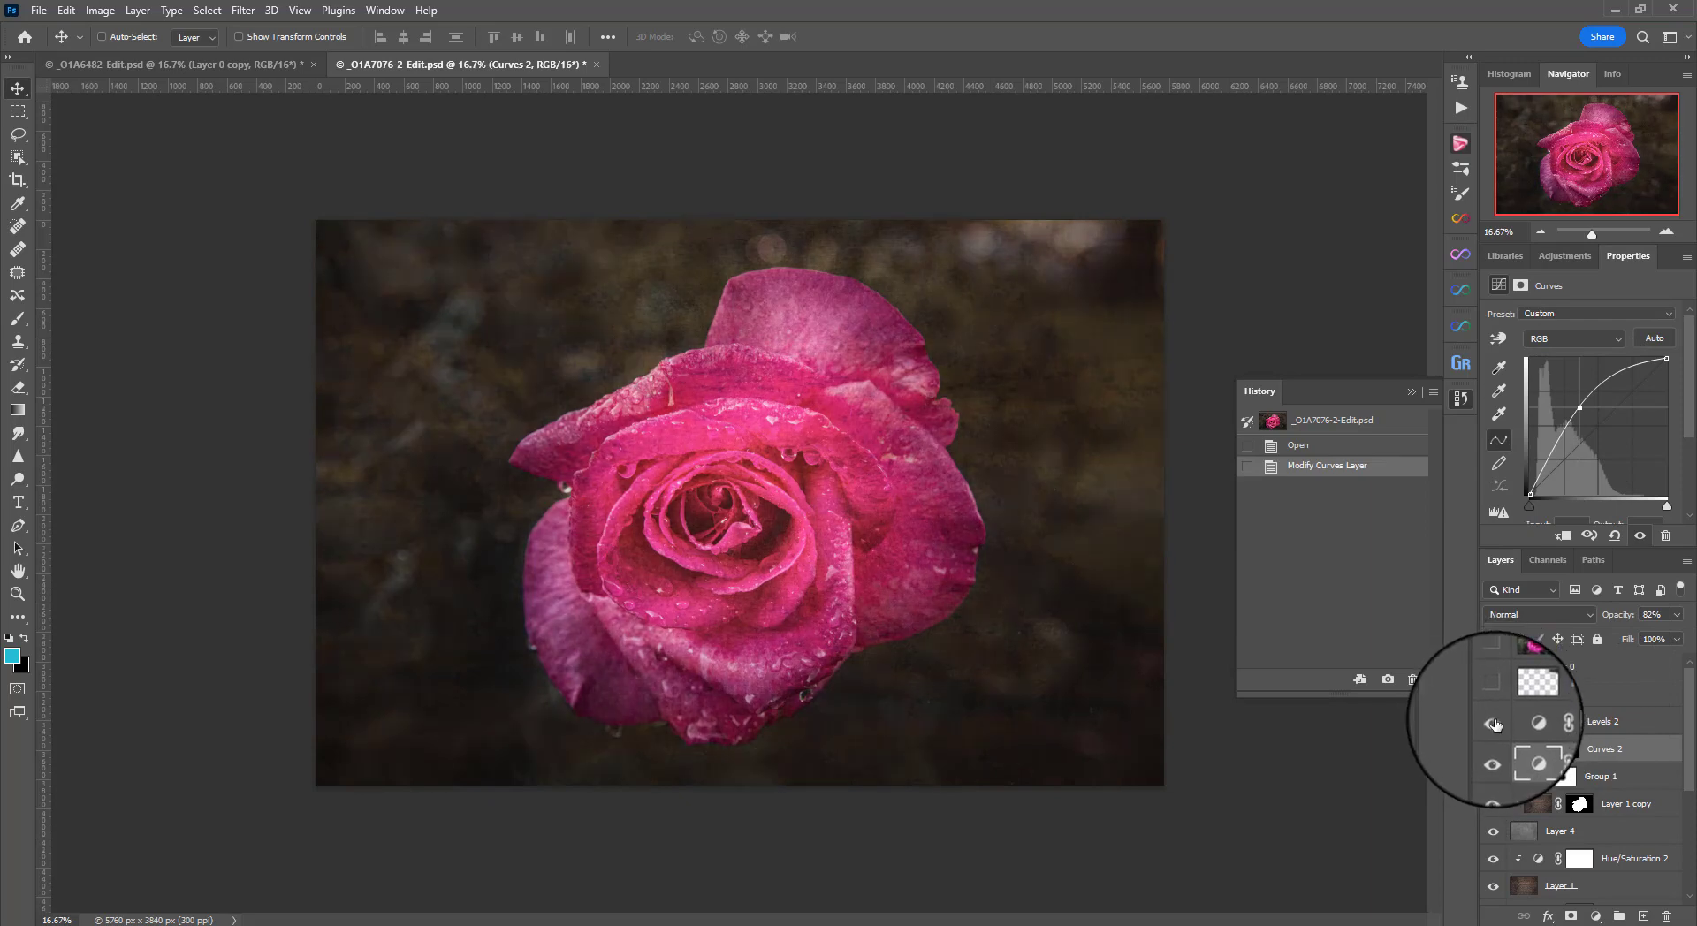
pyautogui.click(1494, 725)
pyautogui.click(1493, 725)
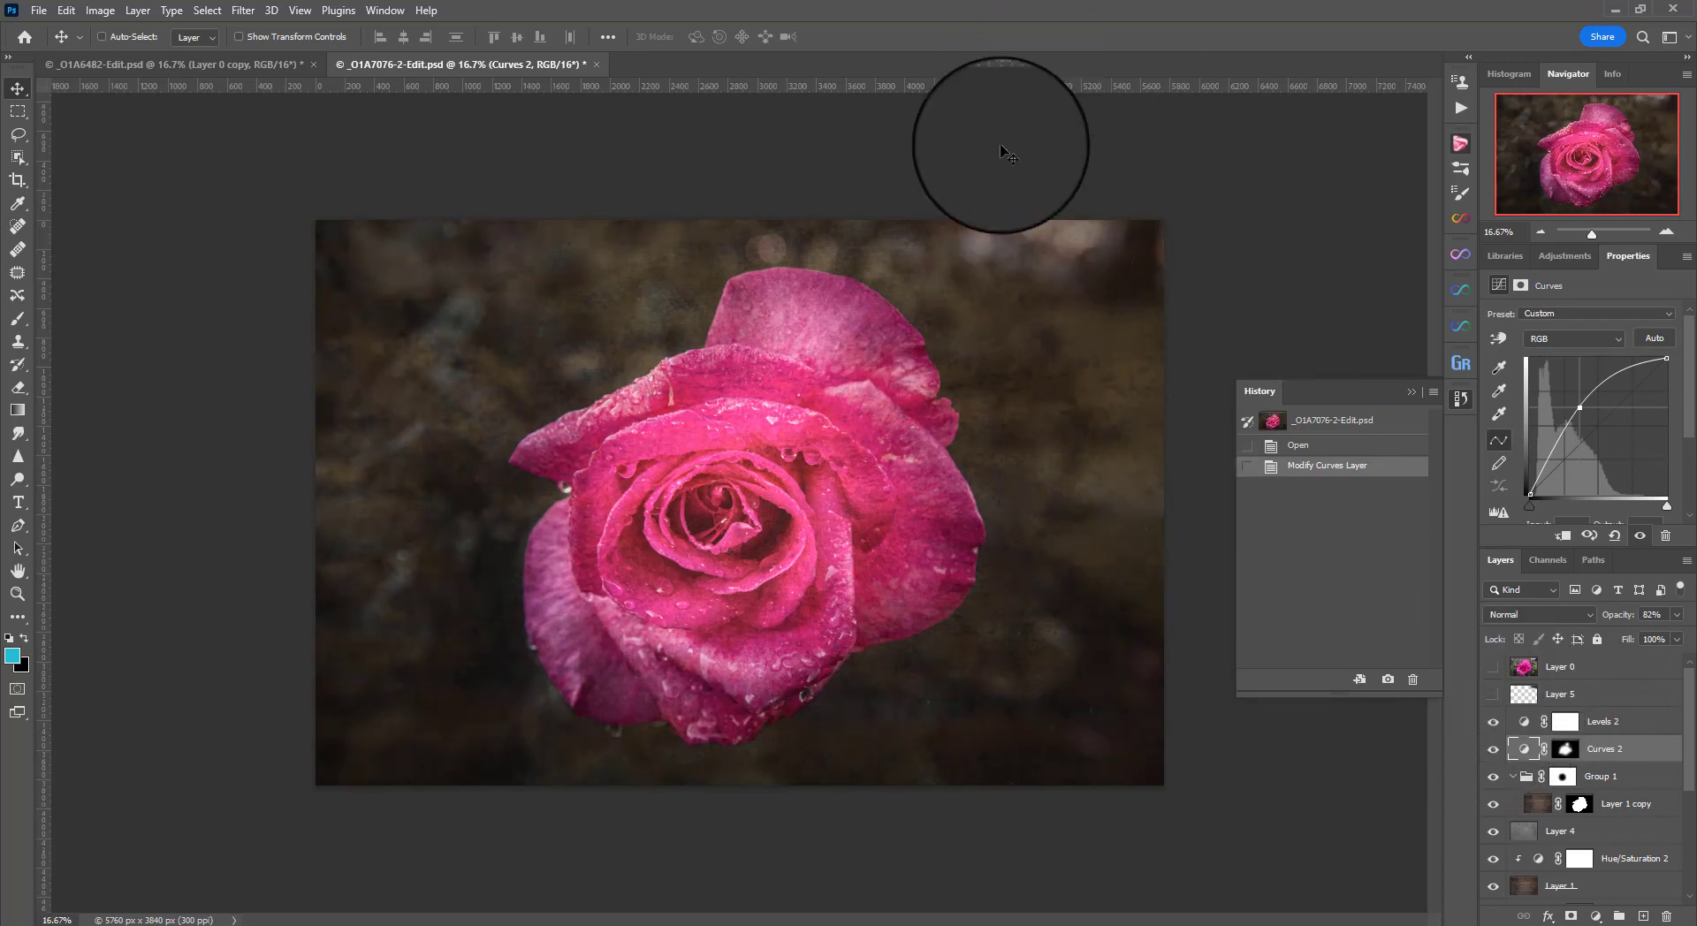
pyautogui.click(1494, 694)
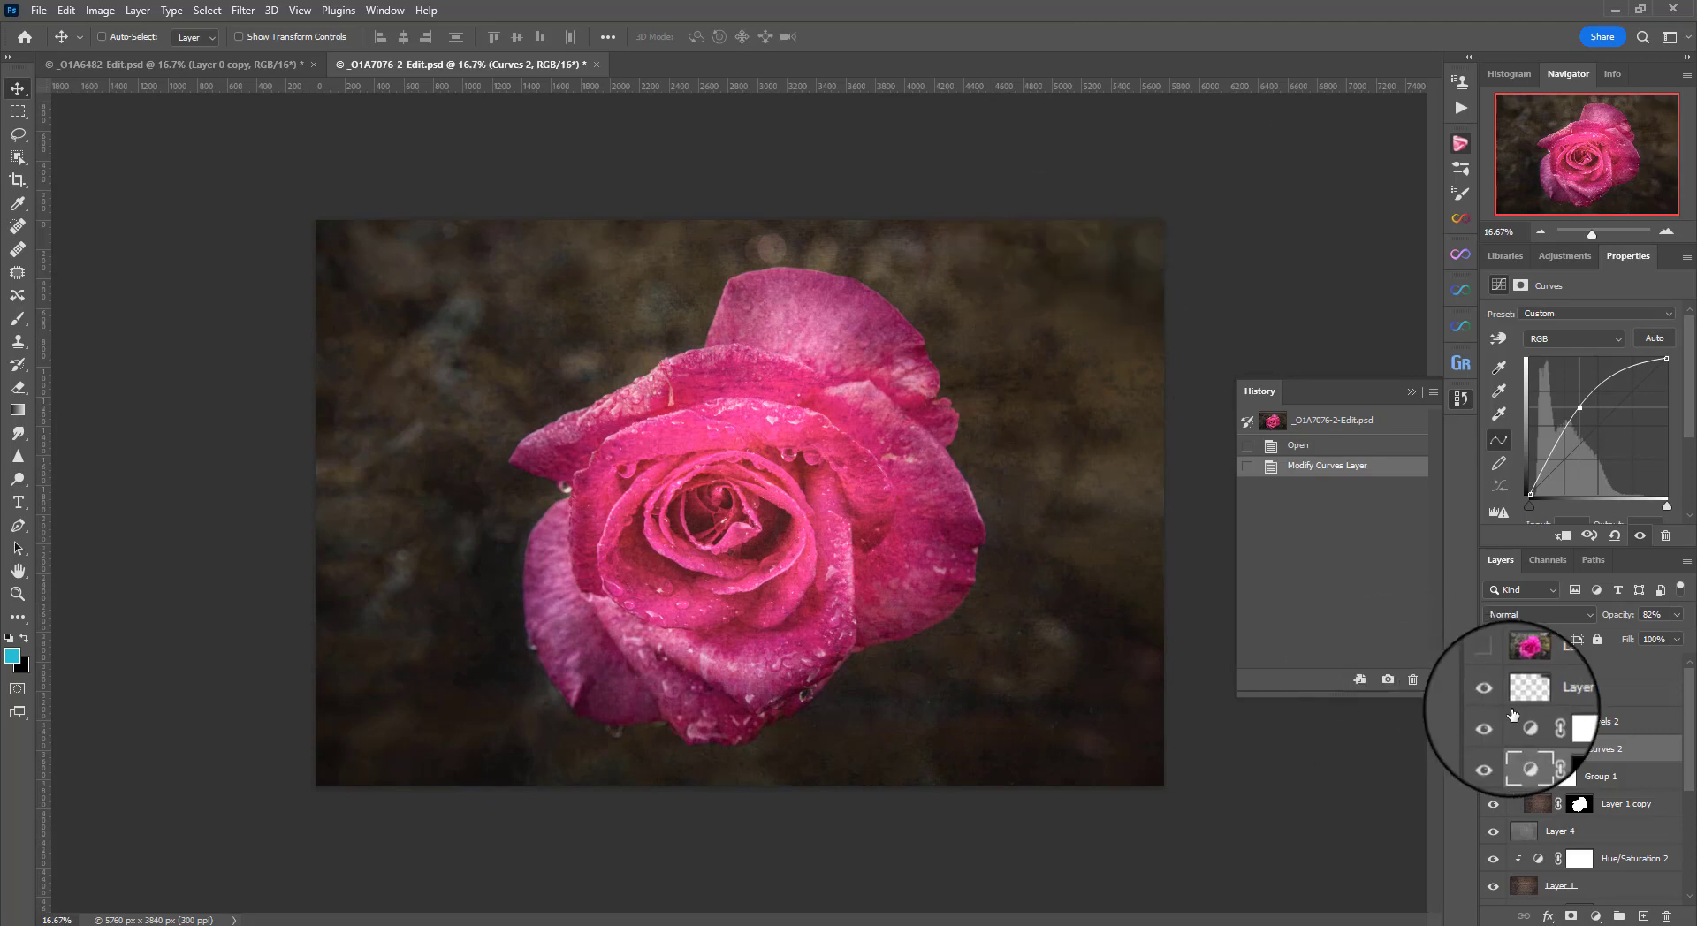
pyautogui.click(1493, 667)
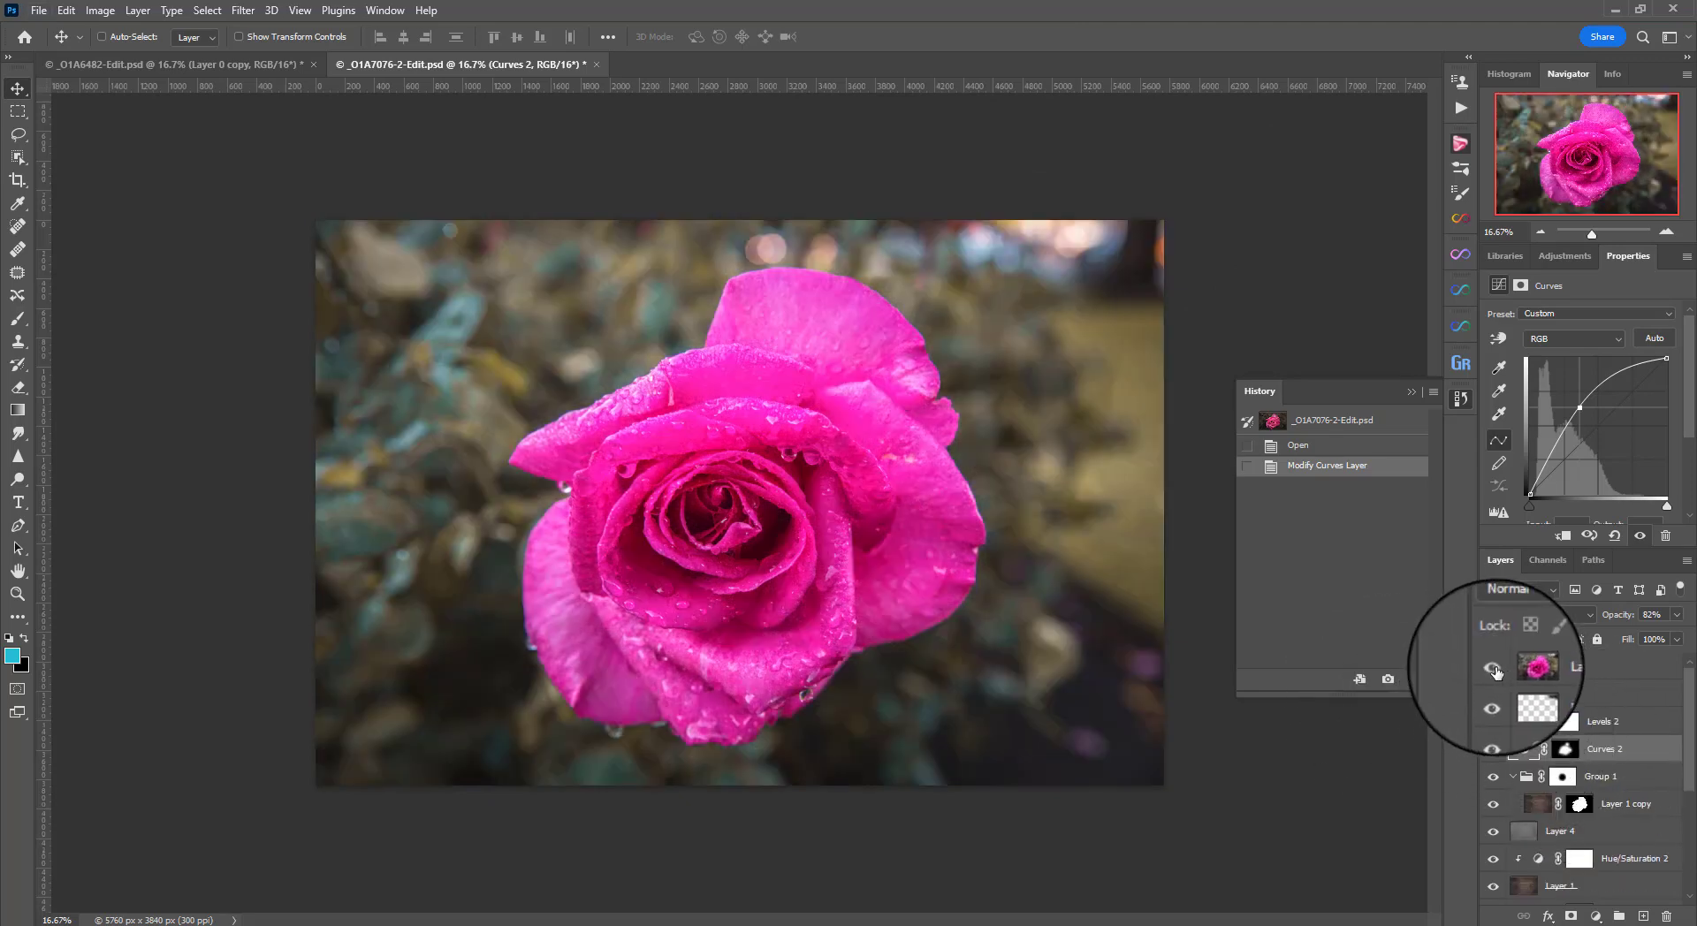
pyautogui.click(1493, 667)
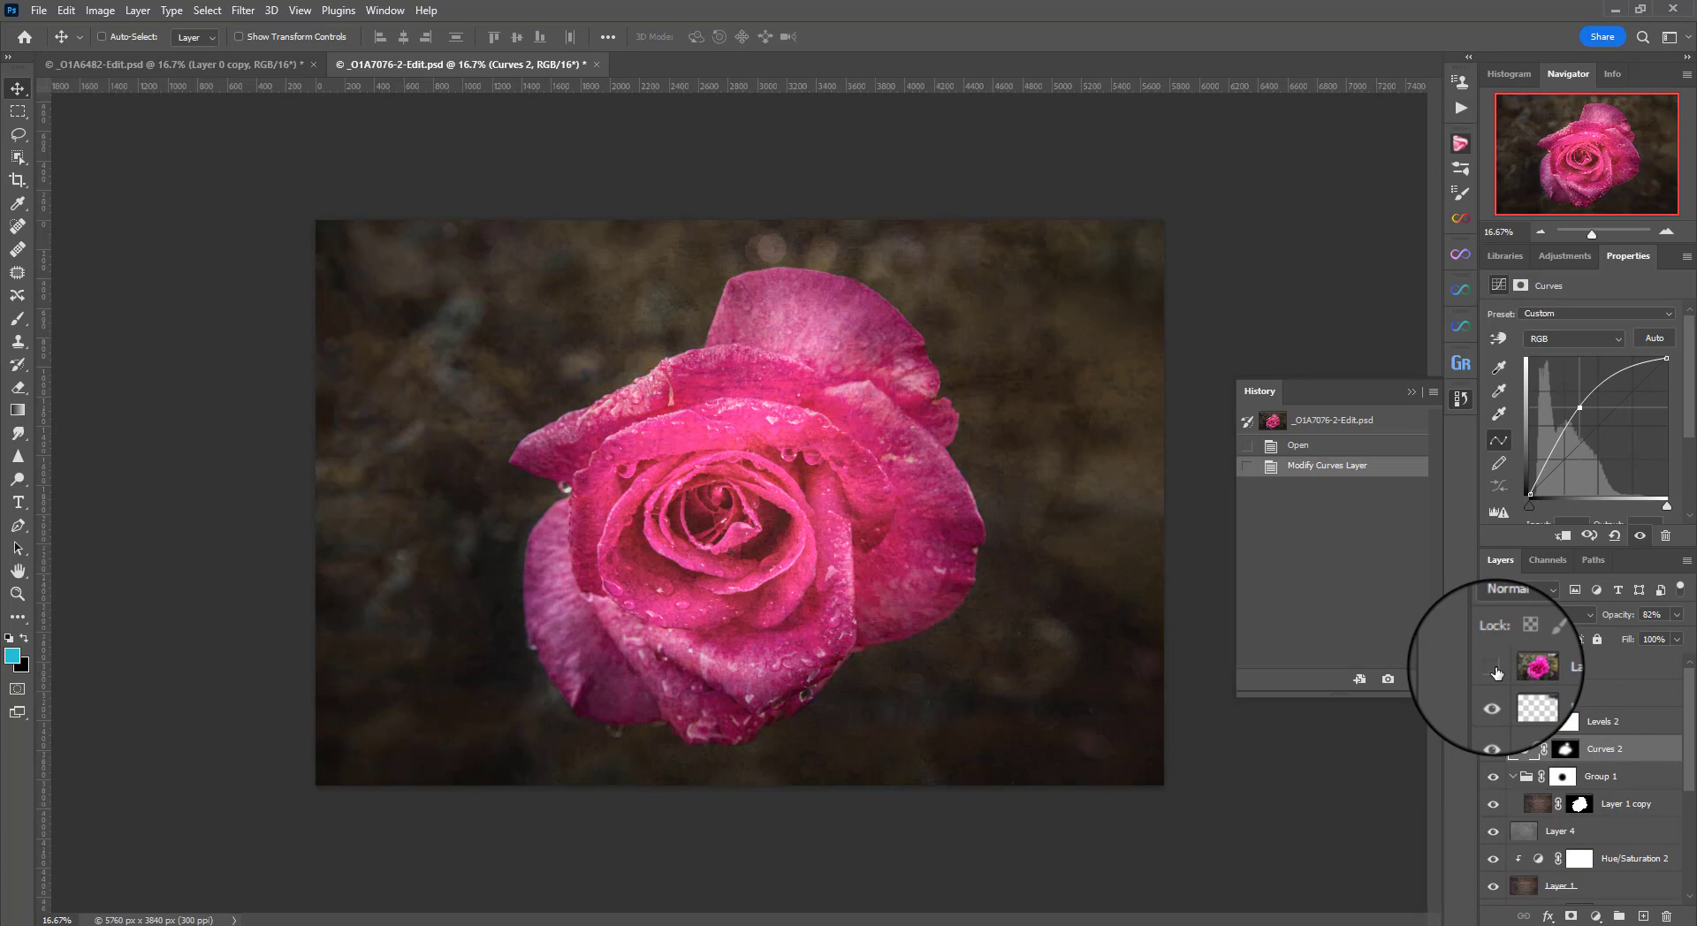